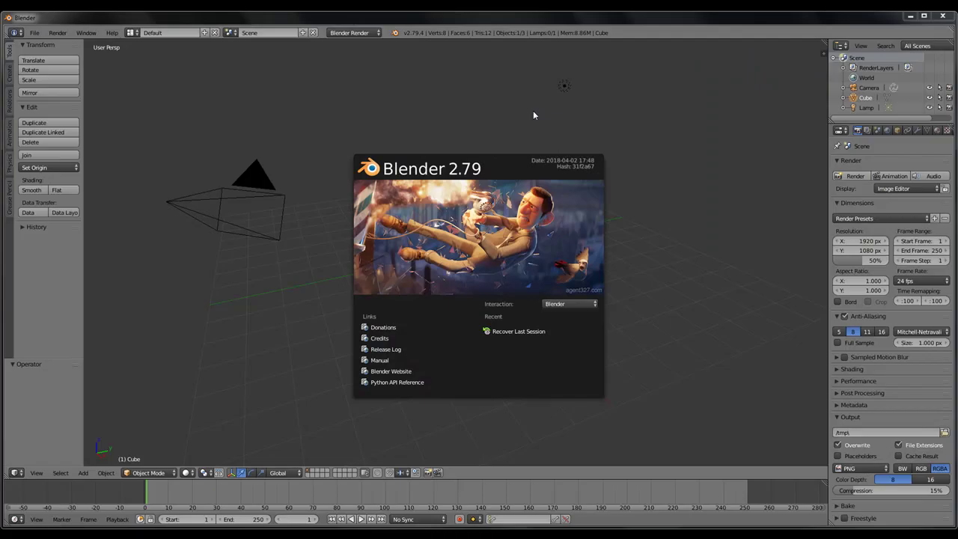
# Dismiss the splash screen, then look over the default scene in the Blender 2.80 window and close that window
pyautogui.click(664, 238)
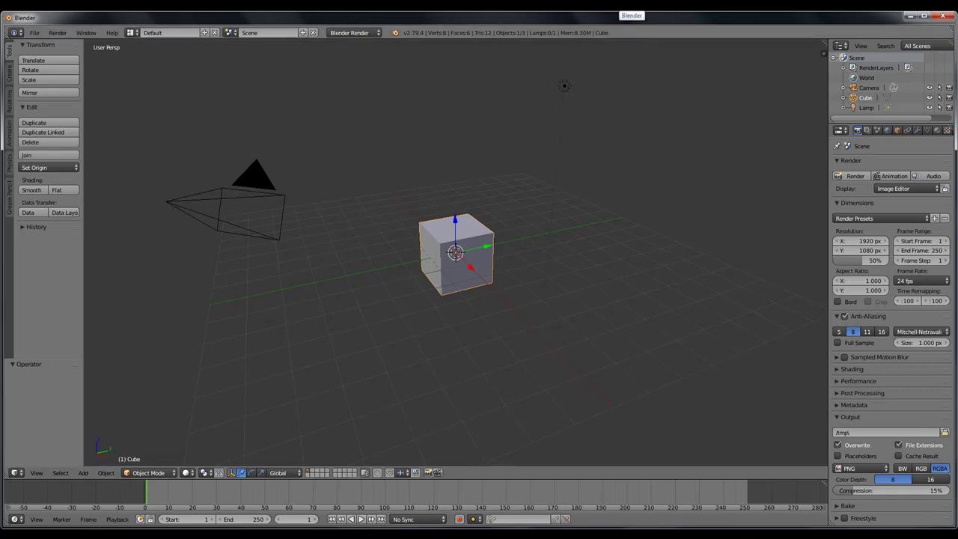
pyautogui.click(631, 5)
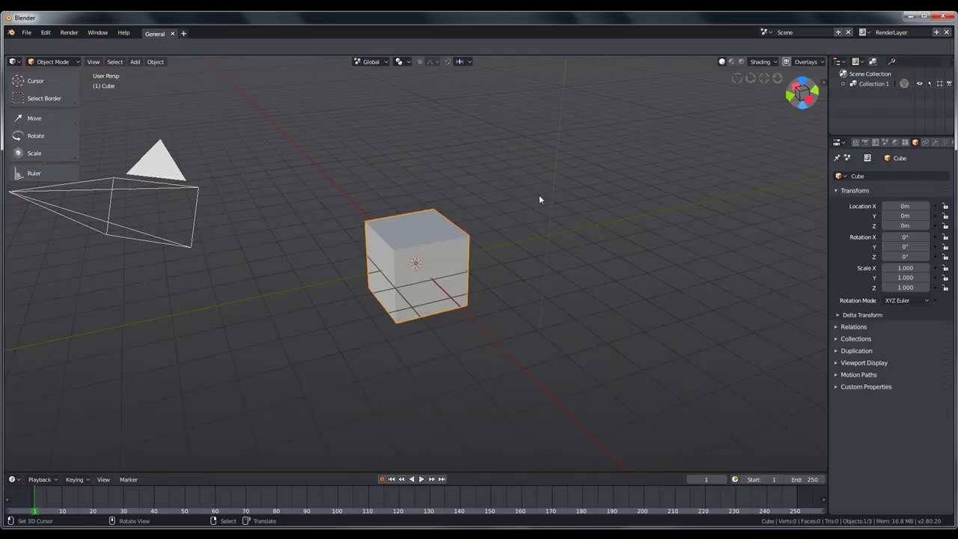
pyautogui.moveTo(538, 166); pyautogui.dragTo(575, 166, button='middle')
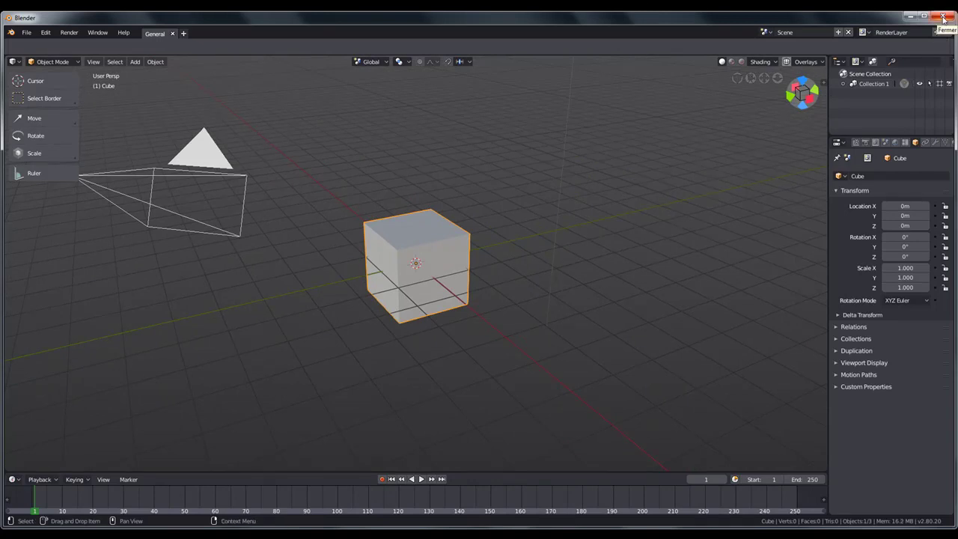
pyautogui.click(943, 17)
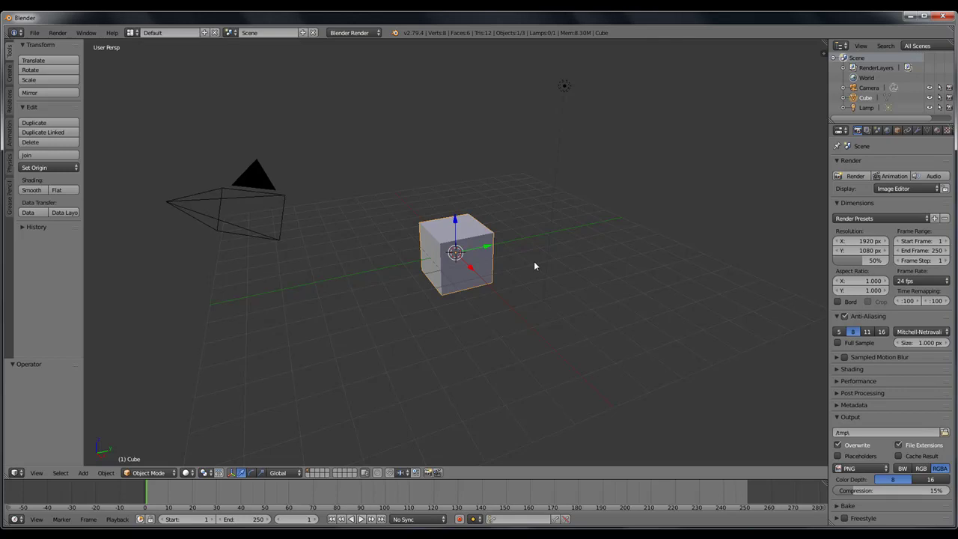
# Delete the default cube and set the viewport to front orthographic view
pyautogui.press('KP_1')
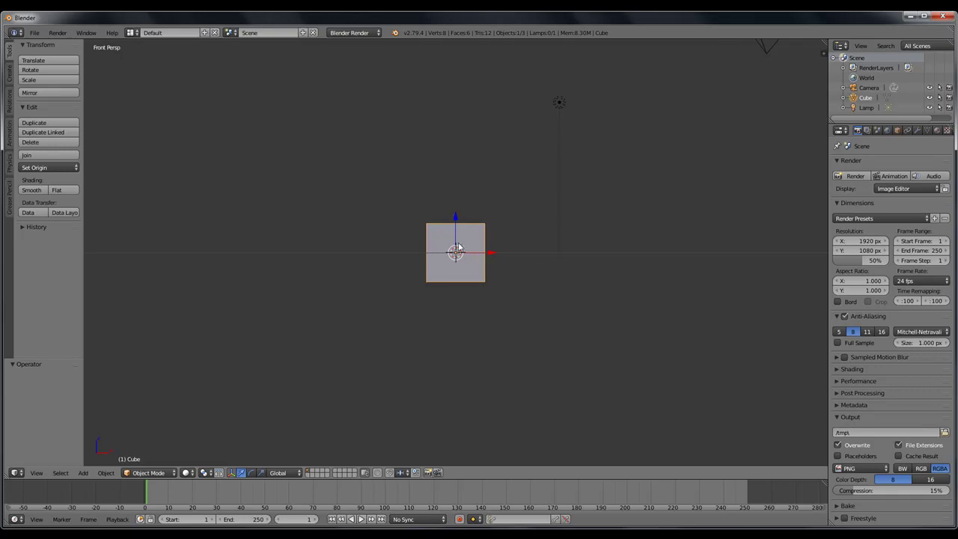
pyautogui.press('x')
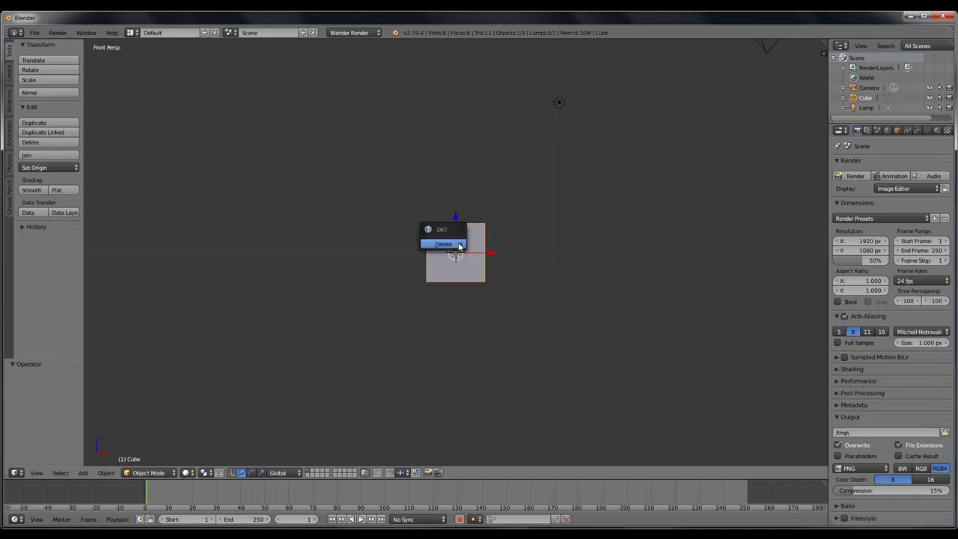
pyautogui.click(464, 240)
pyautogui.press('x')
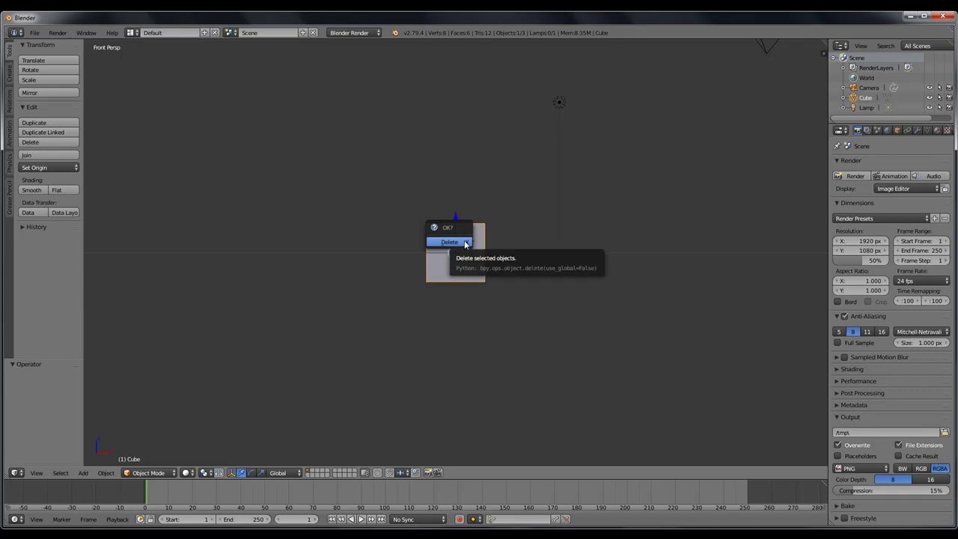
pyautogui.click(450, 243)
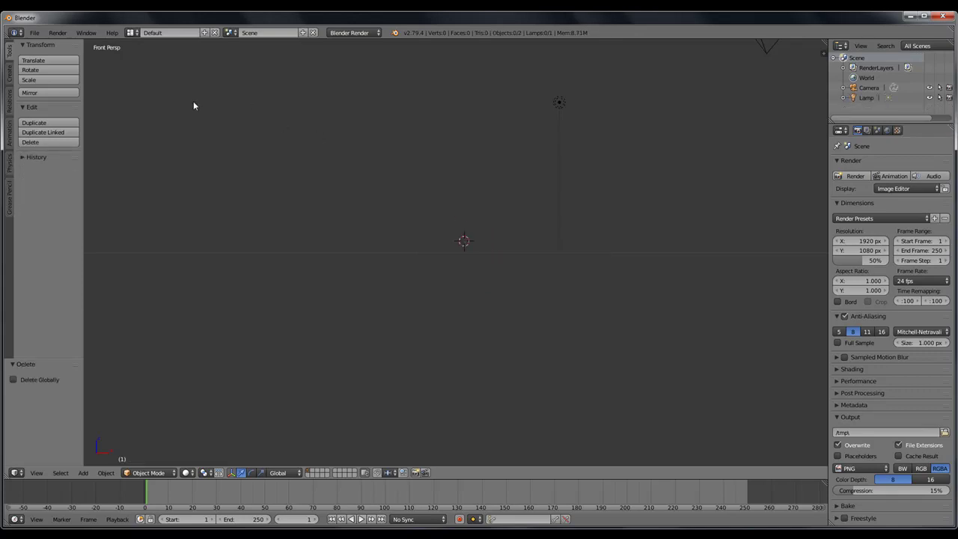
pyautogui.press('KP_5')
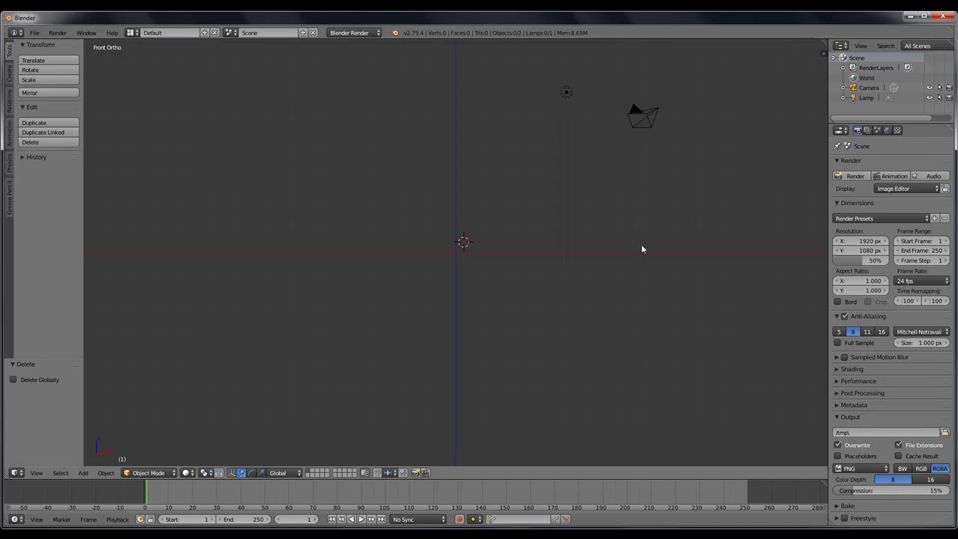
# Show the viewport properties, enable Background Images and add an empty image entry
pyautogui.press('space')
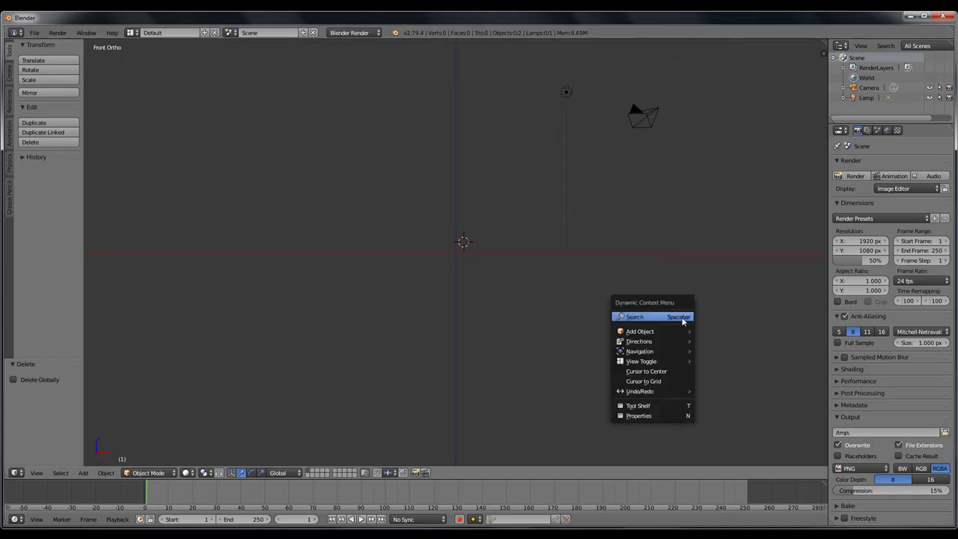
pyautogui.press('n')
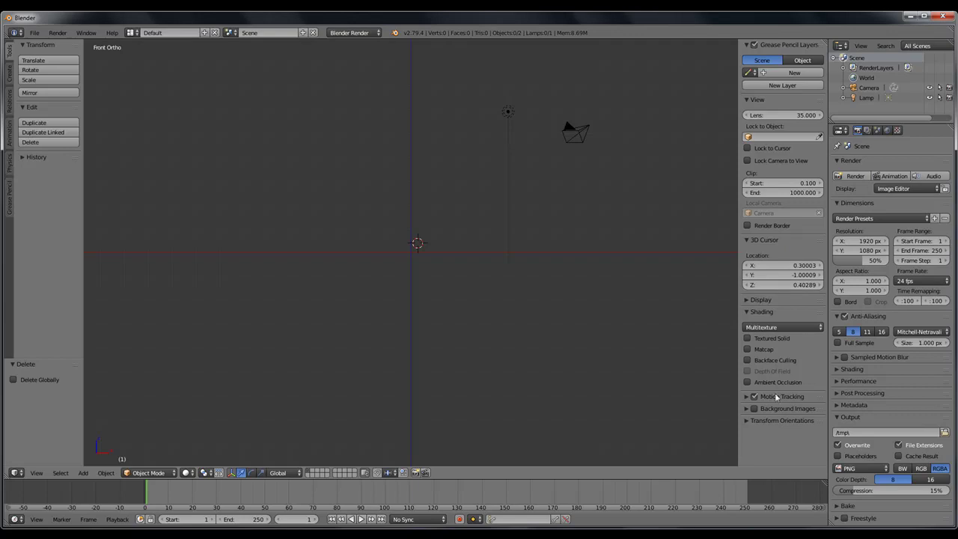
pyautogui.click(753, 408)
pyautogui.click(752, 408)
pyautogui.click(776, 425)
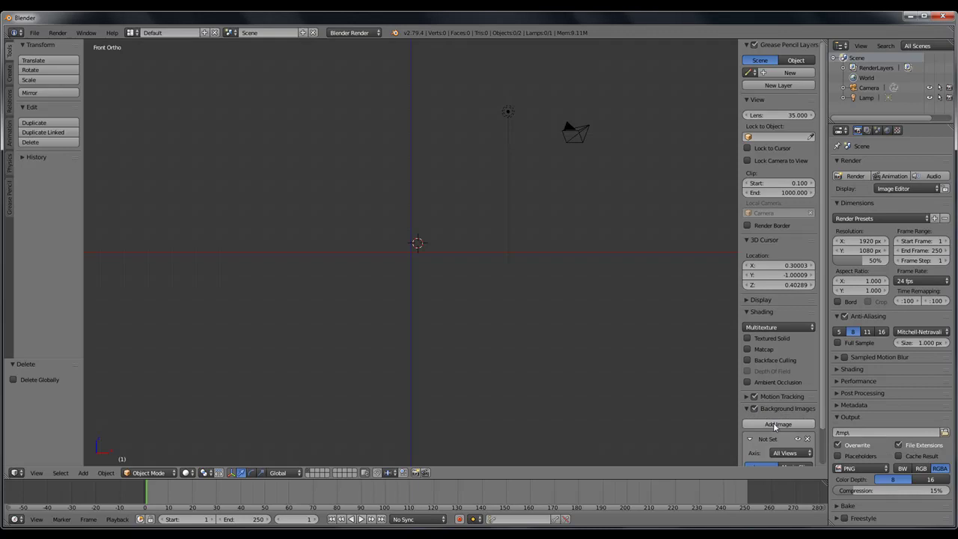
# Load profil aile.jpg from the bookmarked tuto aile folder as the background image
pyautogui.scroll(-2, 822, 351)
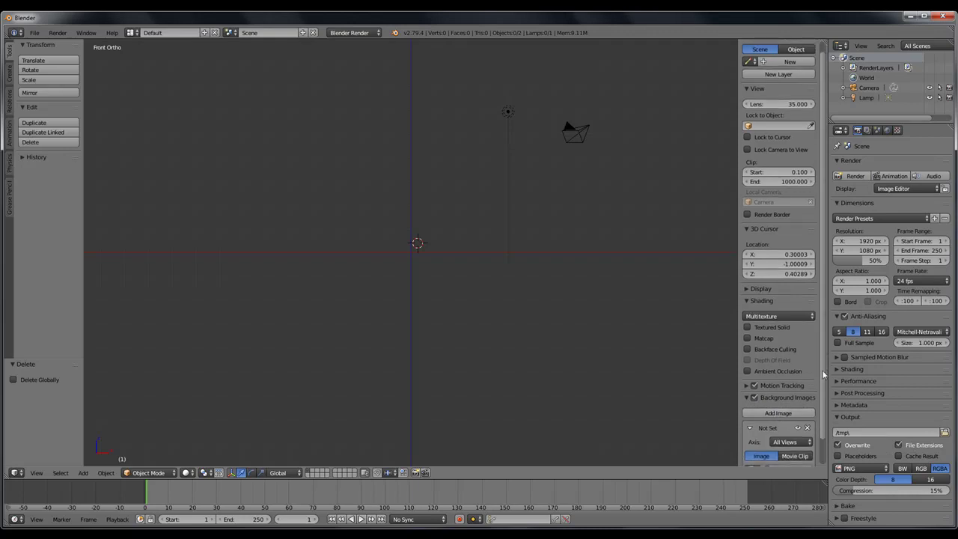
pyautogui.click(778, 447)
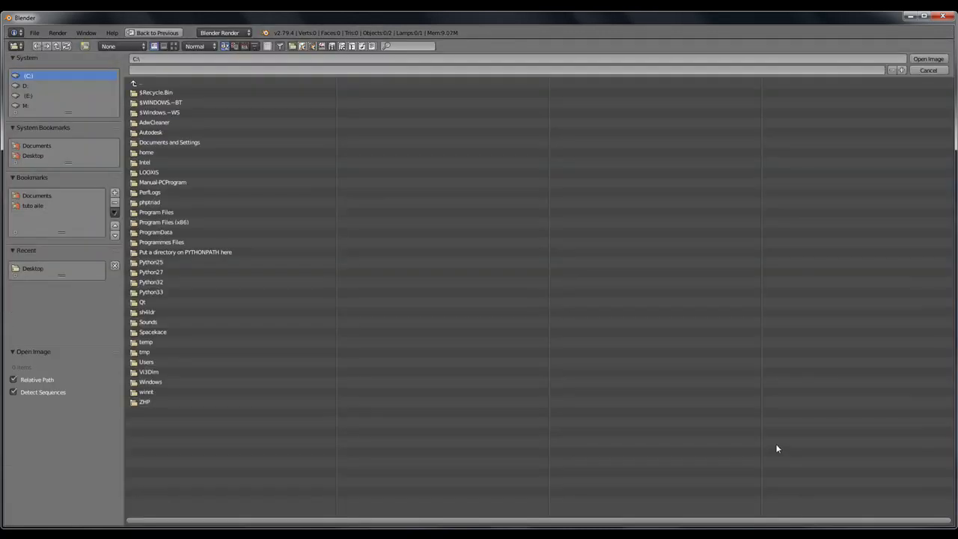
pyautogui.click(28, 206)
pyautogui.click(159, 92)
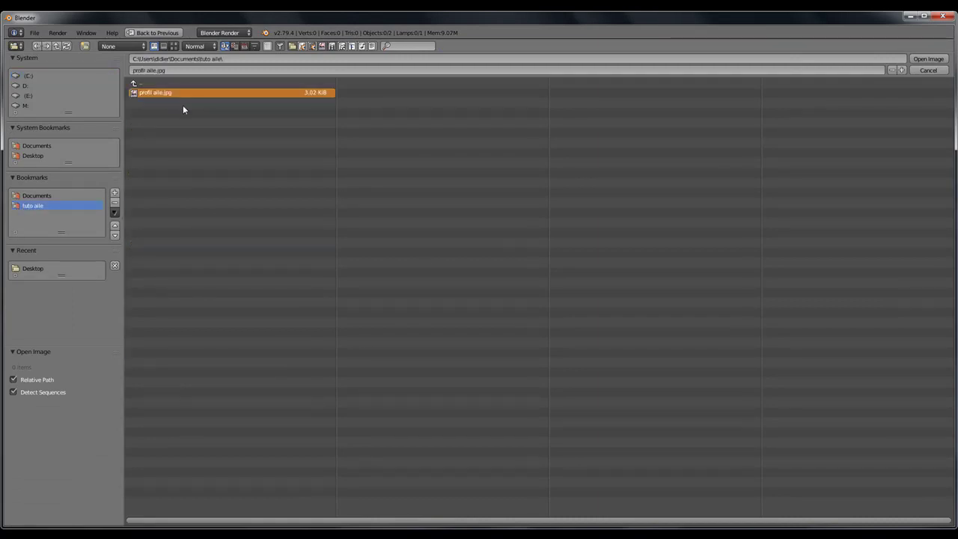
pyautogui.click(935, 59)
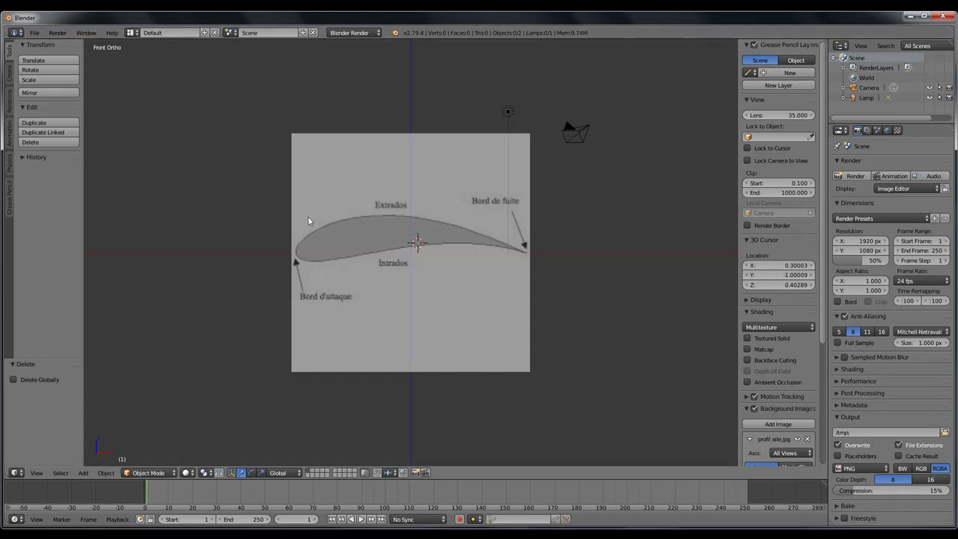
# Add a Bezier circle curve at the 3D cursor over the wing profile image
pyautogui.press('space')
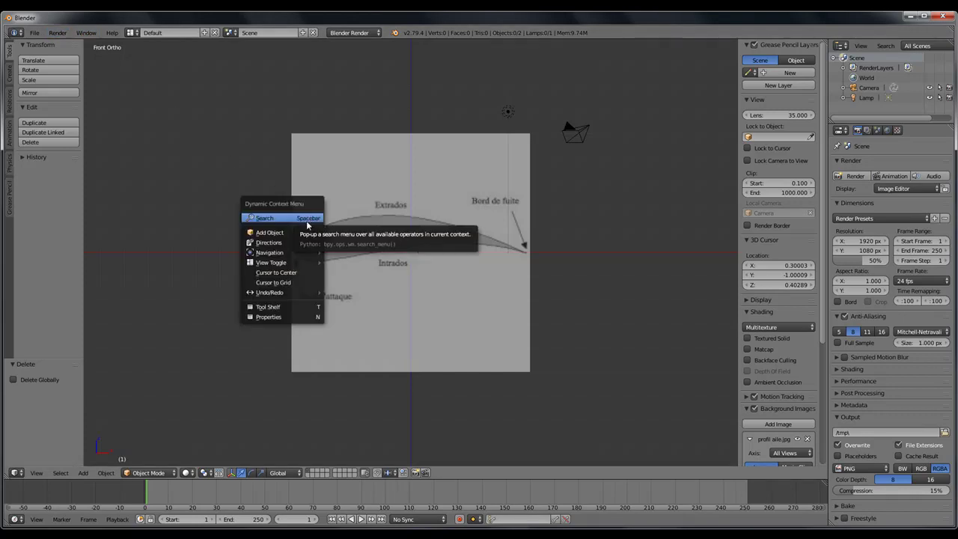
pyautogui.moveTo(282, 238)
pyautogui.moveTo(371, 235)
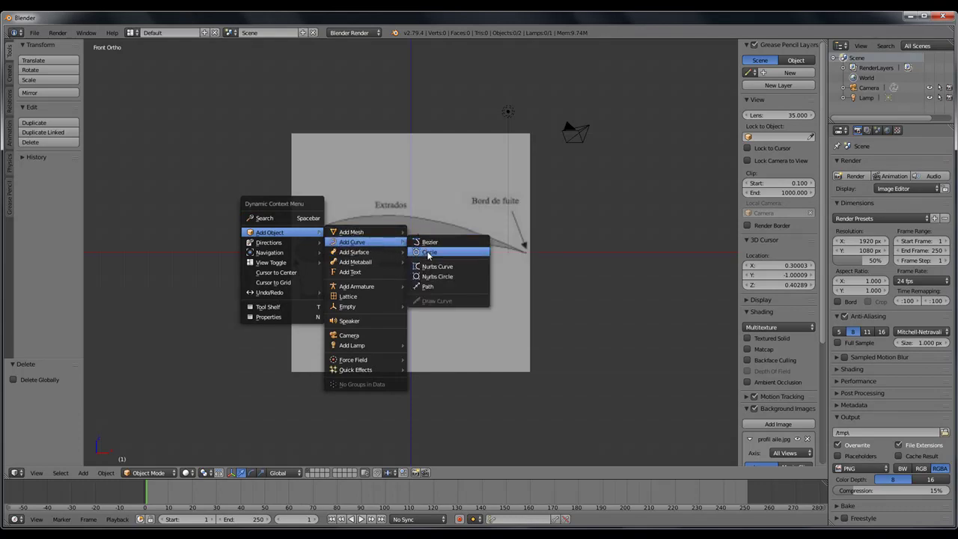
pyautogui.click(429, 253)
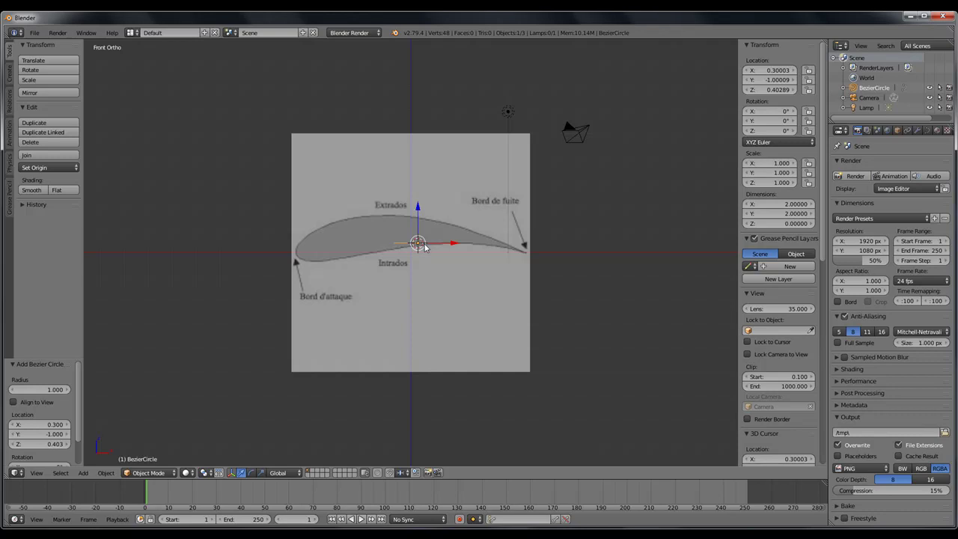
pyautogui.press('r')
pyautogui.write('x')
pyautogui.write('90')
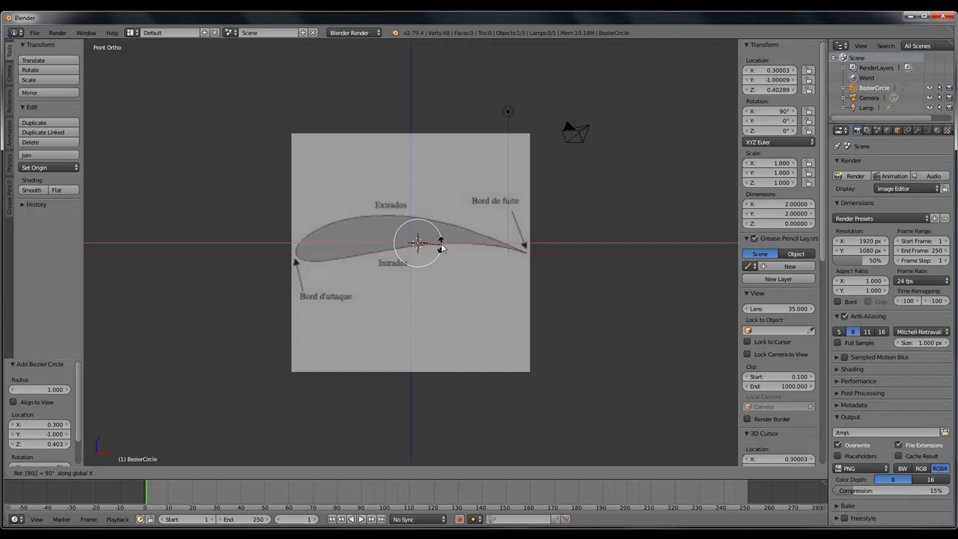
pyautogui.press('Escape')
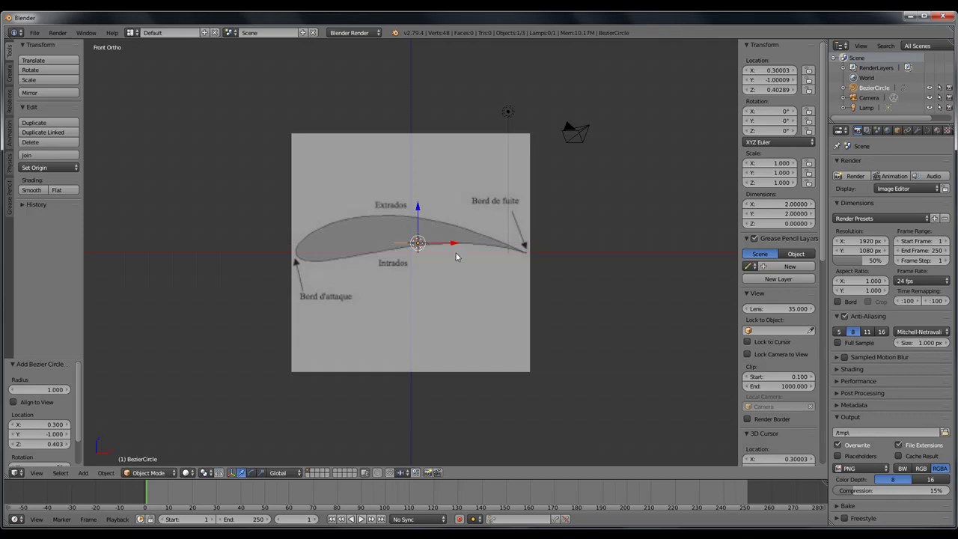
# Enter Edit Mode on the Bezier circle and rotate all its points 90° around the X axis
pyautogui.press('Tab')
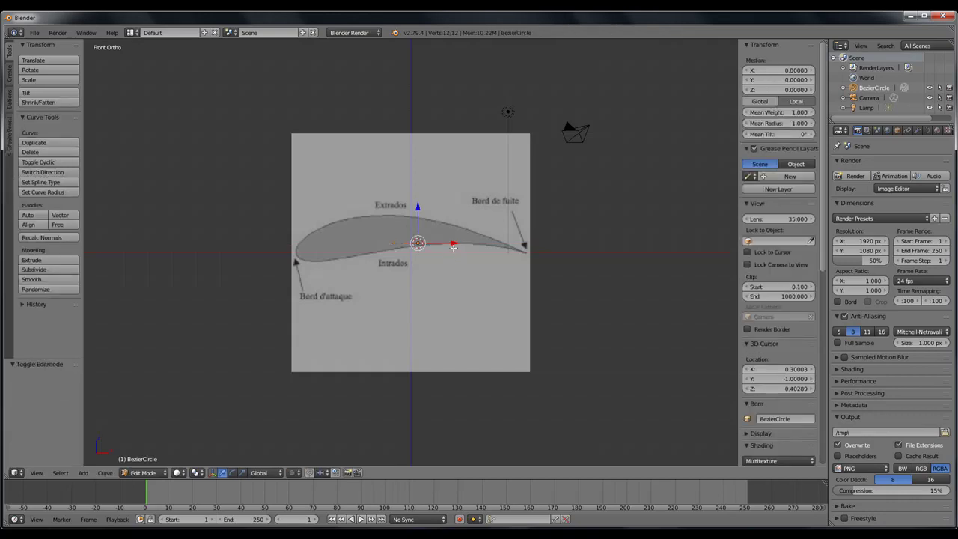
pyautogui.press('r')
pyautogui.press('x')
pyautogui.press('9')
pyautogui.press('0')
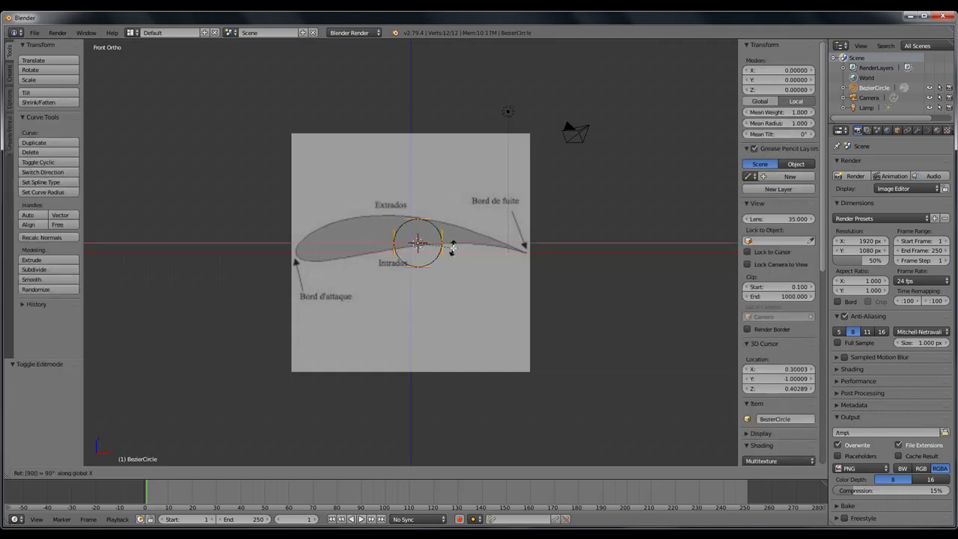
pyautogui.press('Return')
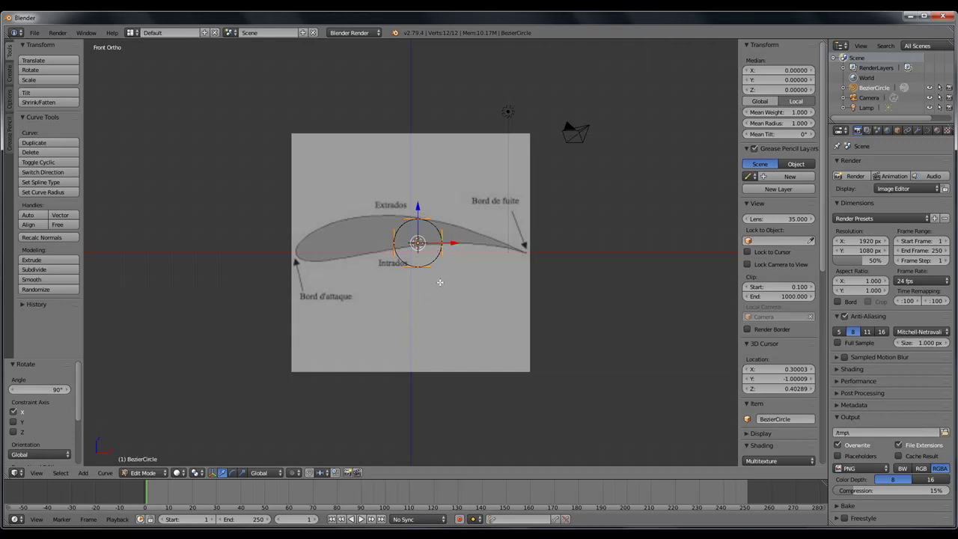
# Move the circle's right control point to the trailing edge (Bord de fuite), about 3.53 along X and -0.4 along Z
pyautogui.rightClick(441, 243)
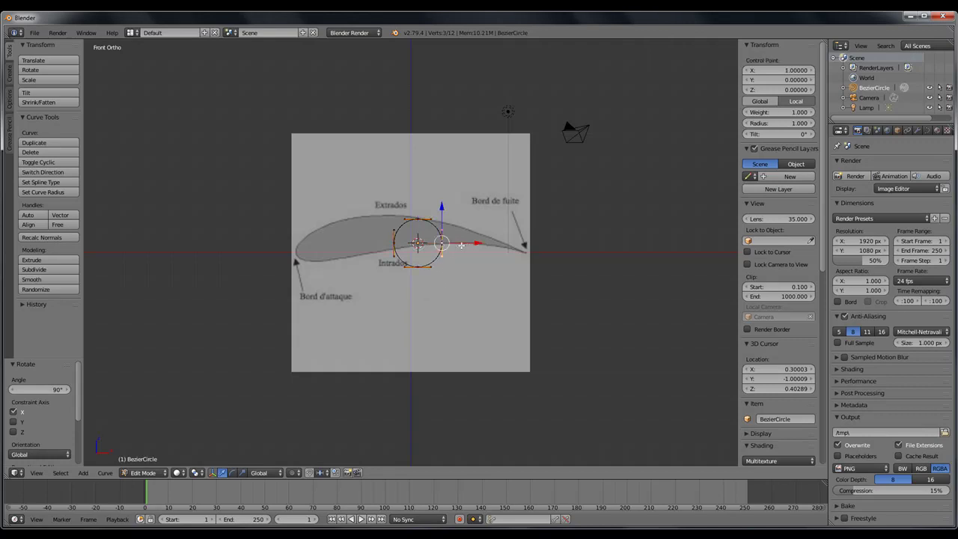
pyautogui.press('g')
pyautogui.press('x')
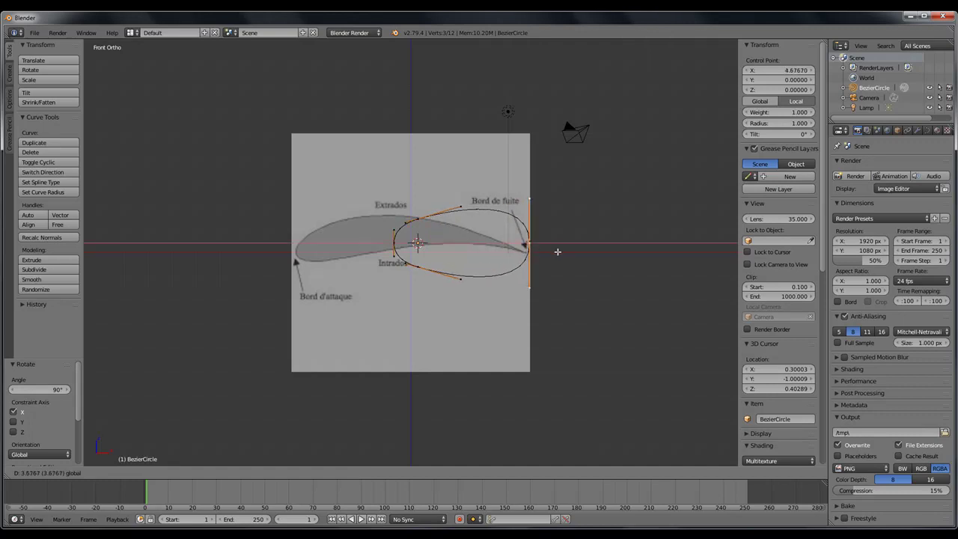
pyautogui.click(554, 252)
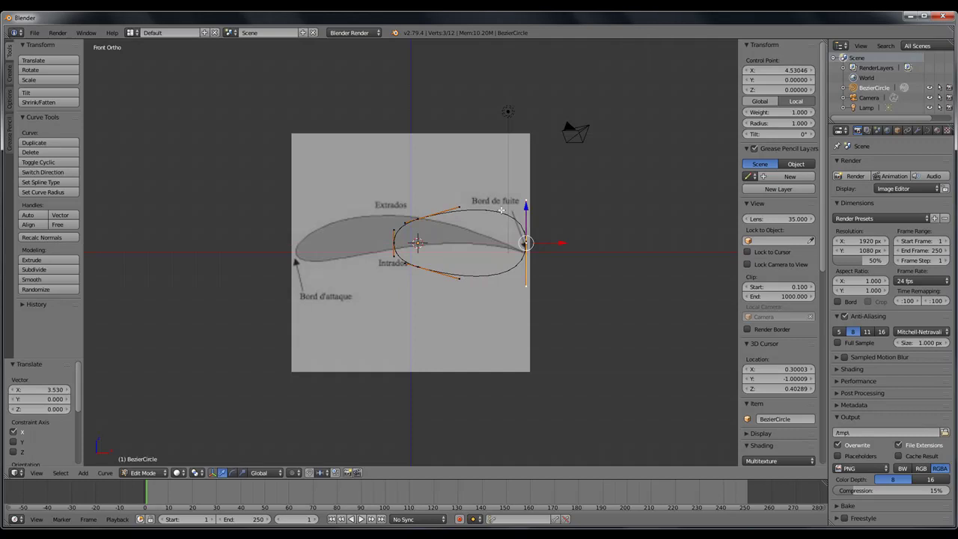
pyautogui.moveTo(526, 206); pyautogui.dragTo(525, 217)
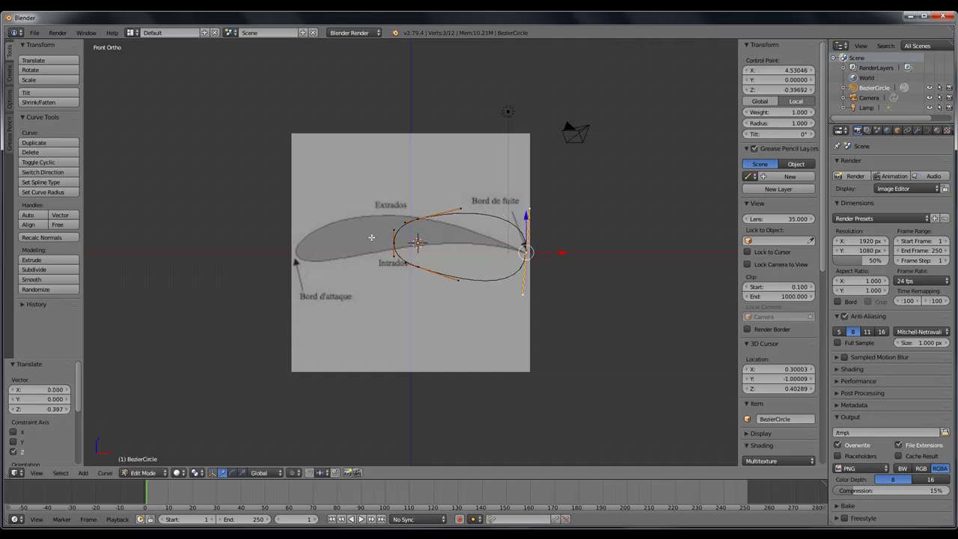
# Move the circle's left control point to the leading edge (Bord d'attaque), about -4.05 along X and -0.27 along Z
pyautogui.rightClick(394, 241)
pyautogui.moveTo(424, 243); pyautogui.dragTo(324, 245)
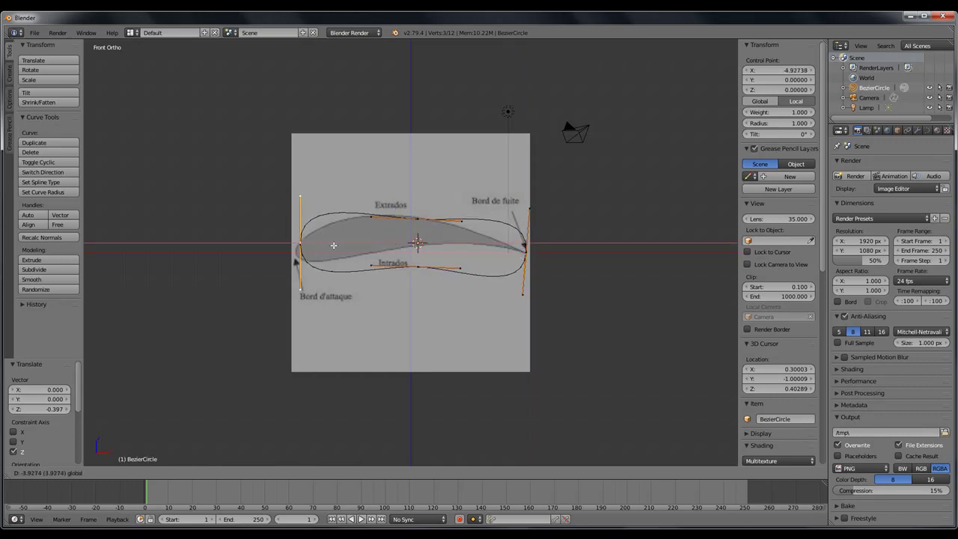
pyautogui.click(331, 246)
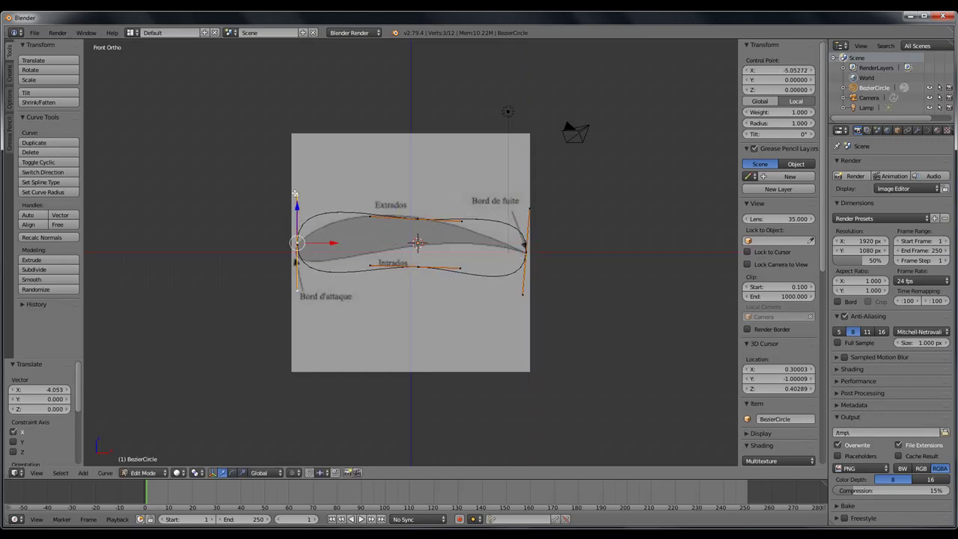
pyautogui.moveTo(297, 206); pyautogui.dragTo(298, 213)
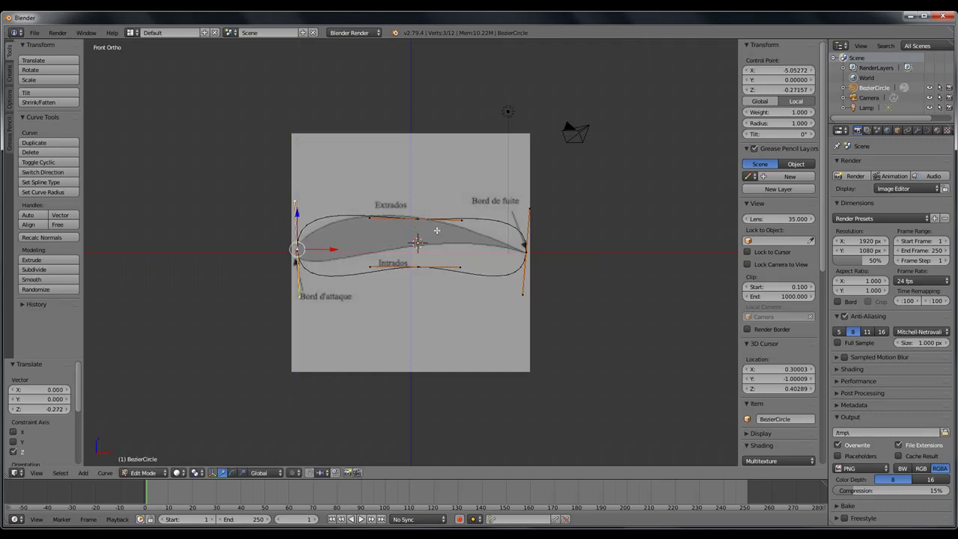
# Move the circle's upper control point onto the Extrados outline, about -1.61 along X and 0.17 along Z
pyautogui.rightClick(416, 217)
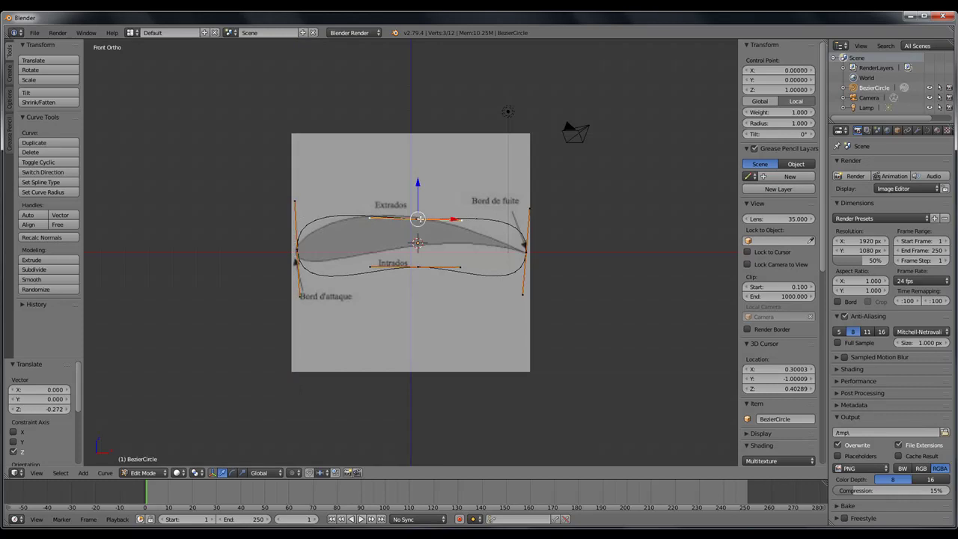
pyautogui.press('g')
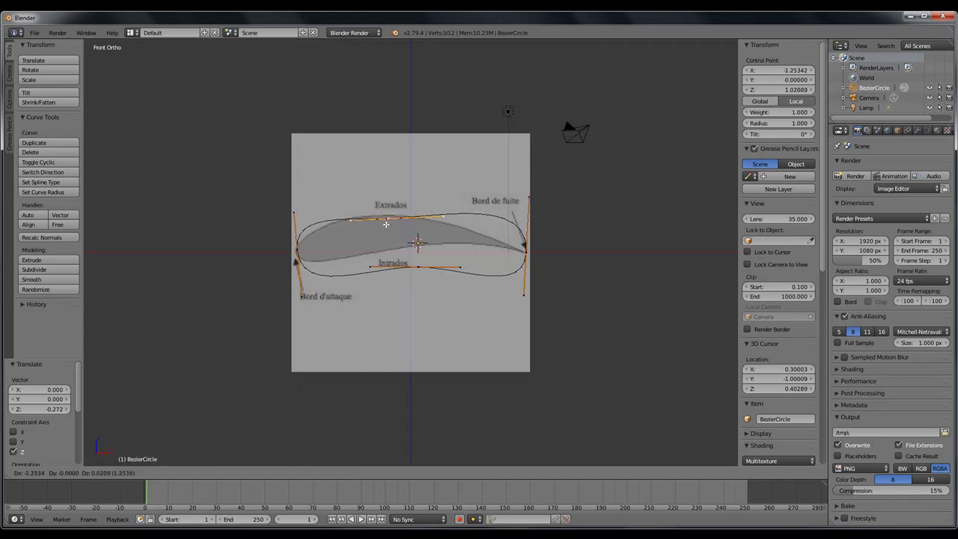
pyautogui.click(380, 220)
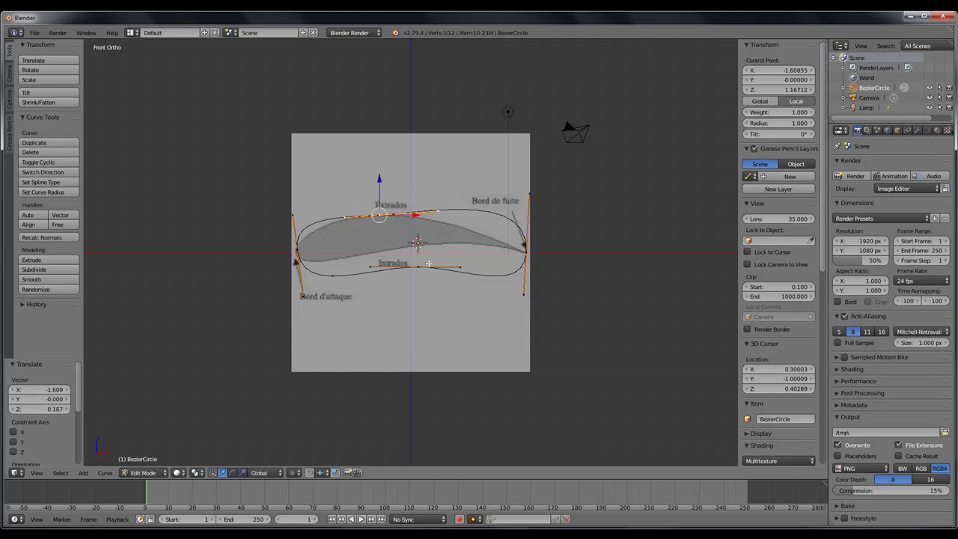
# Move the circle's lower control point onto the Intrados outline, about -0.67 along X and 0.79 along Z
pyautogui.rightClick(417, 266)
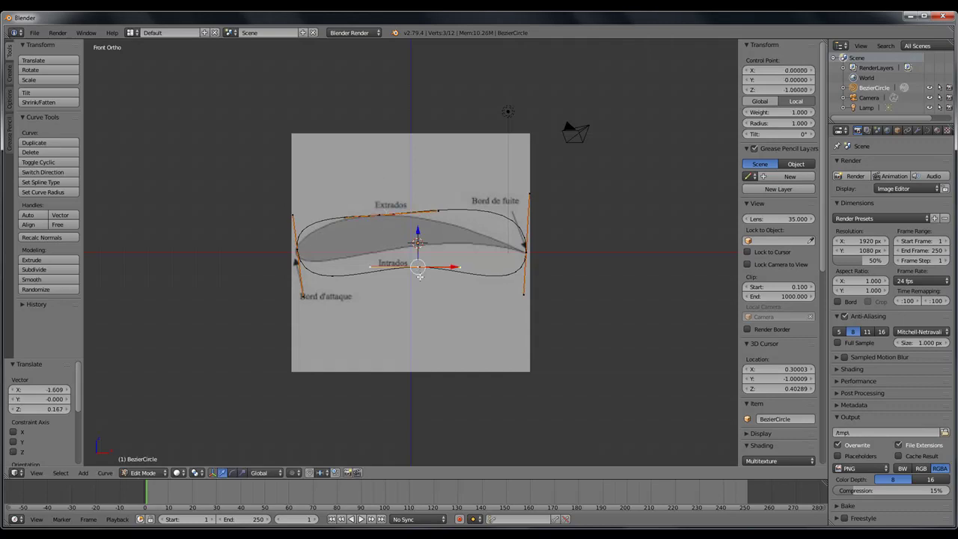
pyautogui.press('g')
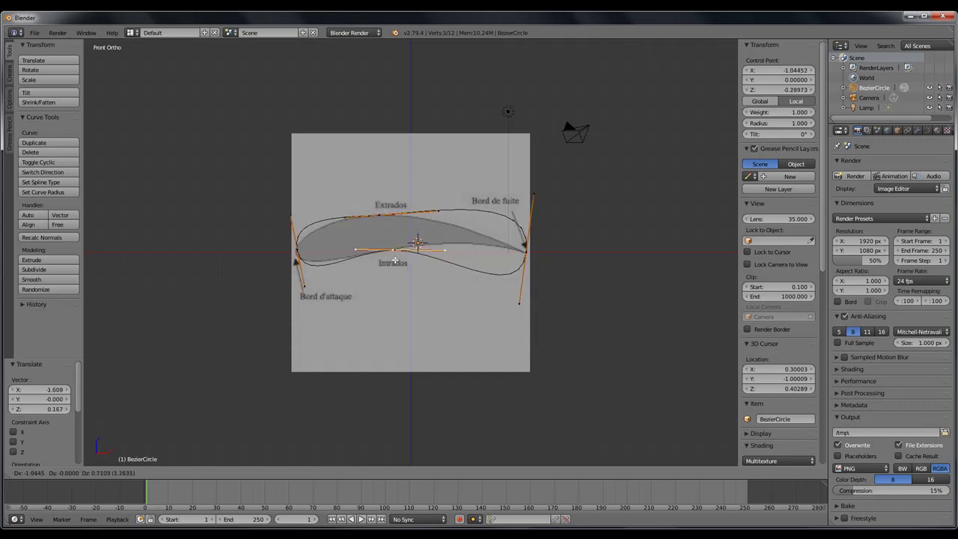
pyautogui.click(404, 258)
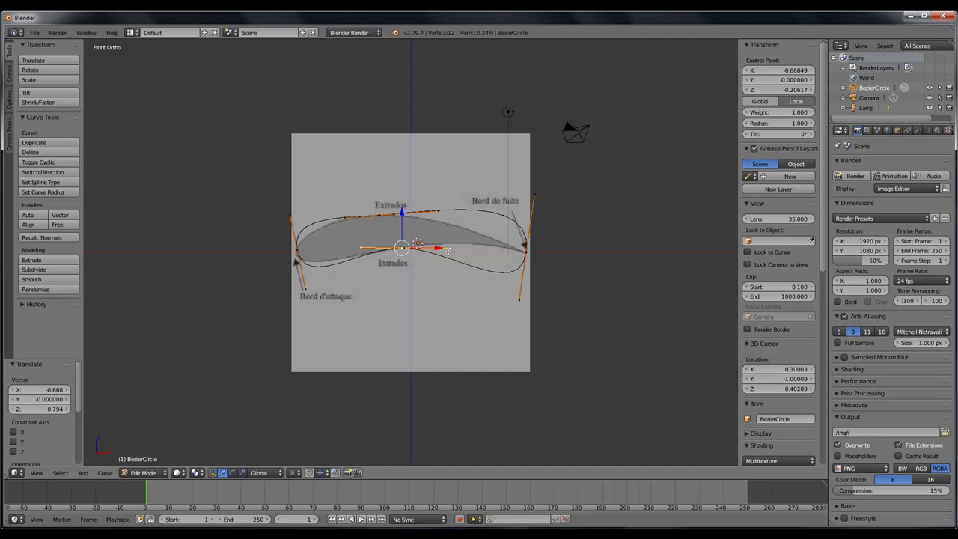
# Set the Intrados control point's handles to Free and move its right handle about 0.1 along X and 0.54 along Z
pyautogui.press('v')
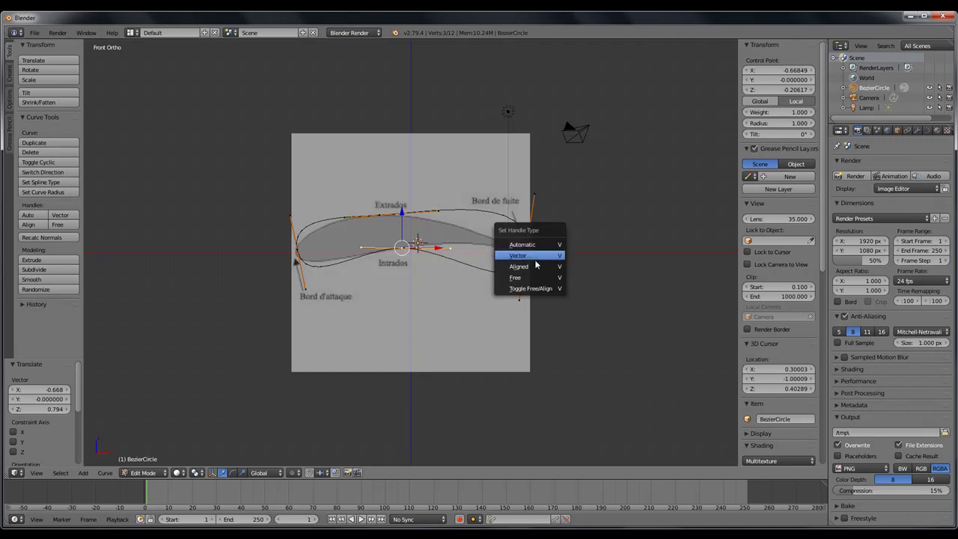
pyautogui.click(531, 277)
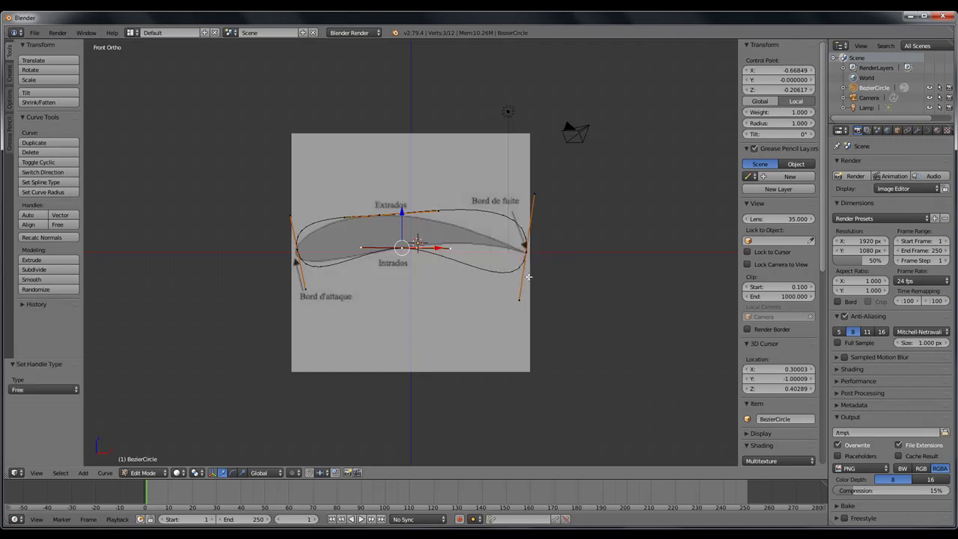
pyautogui.rightClick(451, 249)
pyautogui.press('g')
pyautogui.press('x')
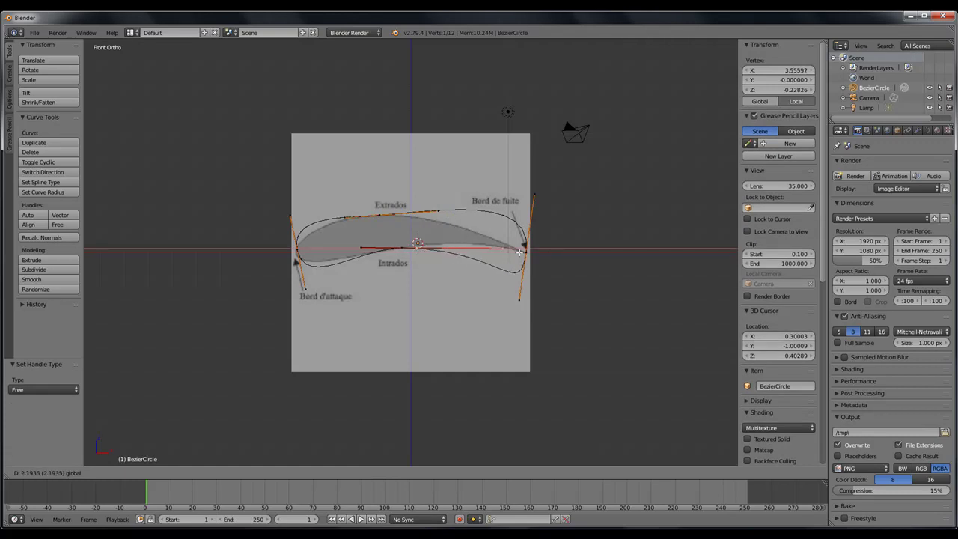
pyautogui.click(469, 239)
pyautogui.press('g')
pyautogui.press('z')
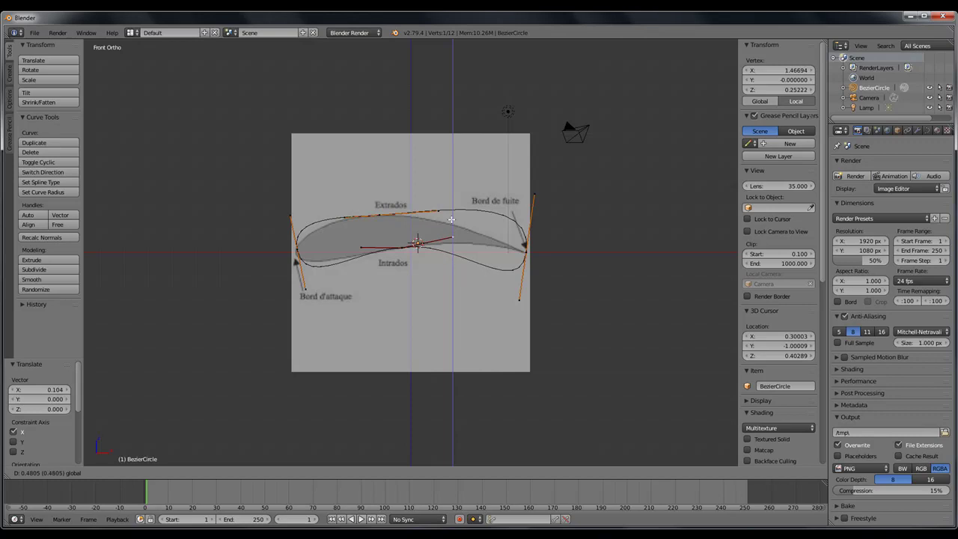
pyautogui.click(452, 222)
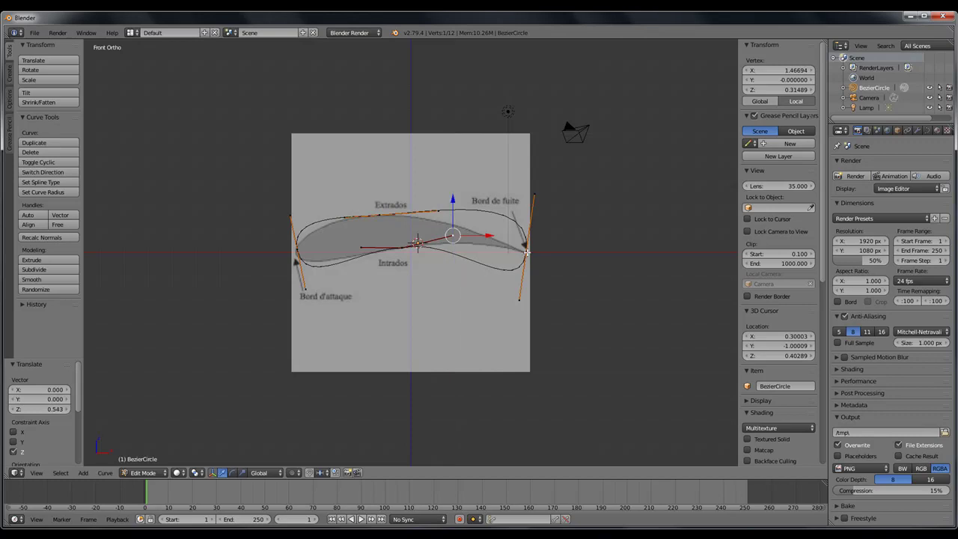
# Set the trailing-edge control point's handles to Free and lower its upper handle about 2.53 along Z
pyautogui.rightClick(525, 252)
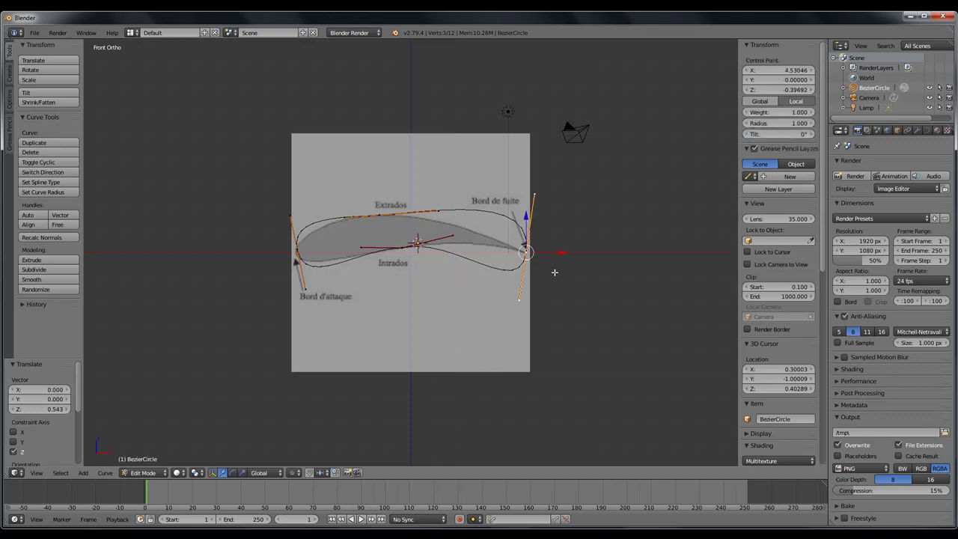
pyautogui.press('v')
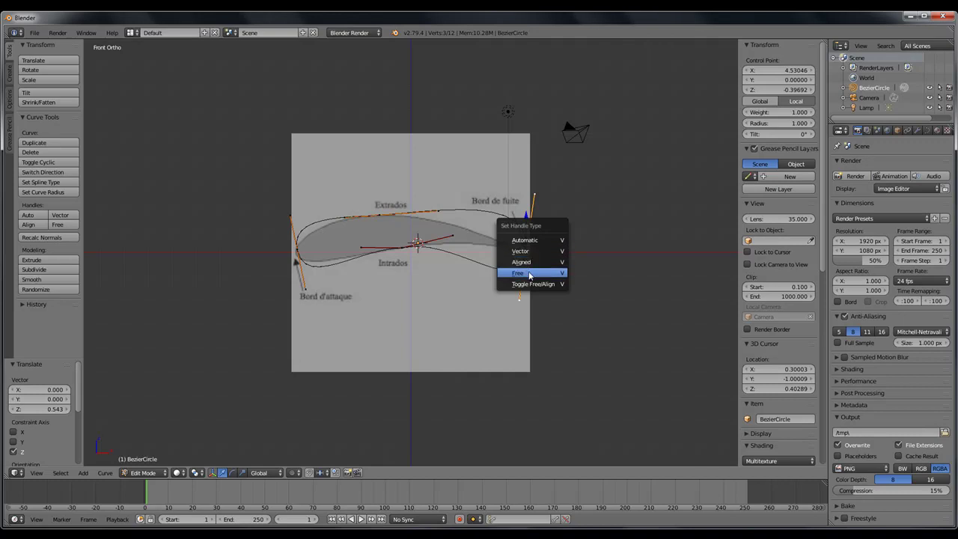
pyautogui.click(529, 274)
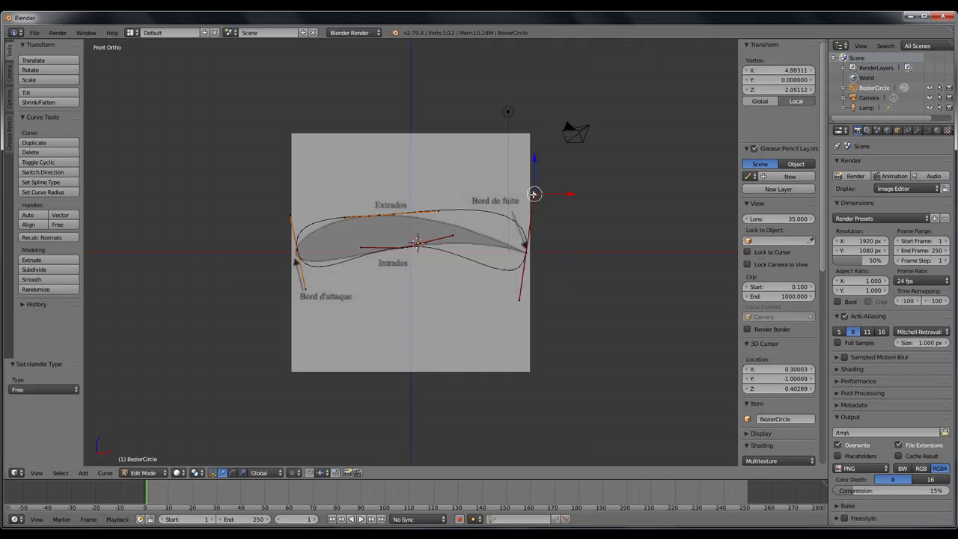
pyautogui.rightClick(533, 195)
pyautogui.press('g')
pyautogui.press('z')
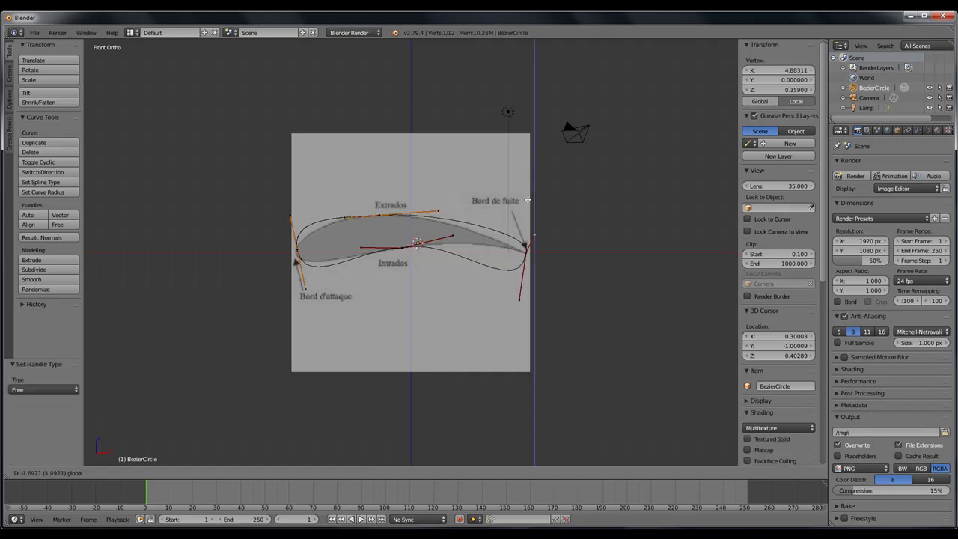
pyautogui.click(531, 298)
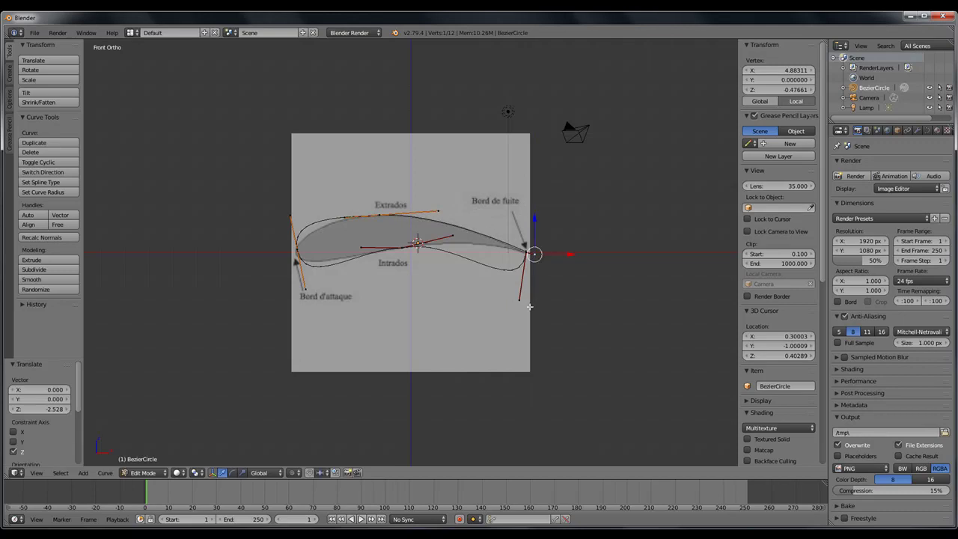
# Move the trailing edge's lower handle about 0.23 along X and 2.09 along Z, then fine-tune it about -0.02 along Z
pyautogui.press('g')
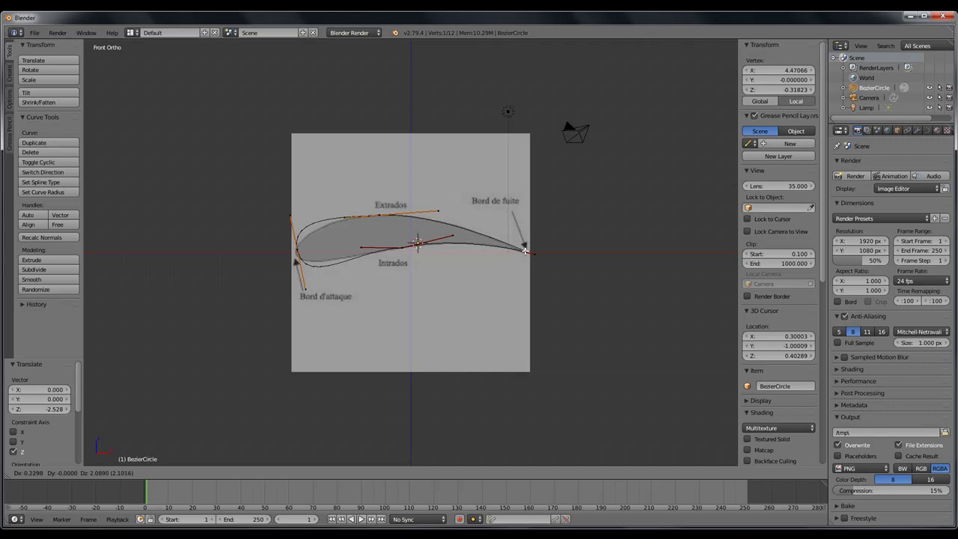
pyautogui.click(526, 252)
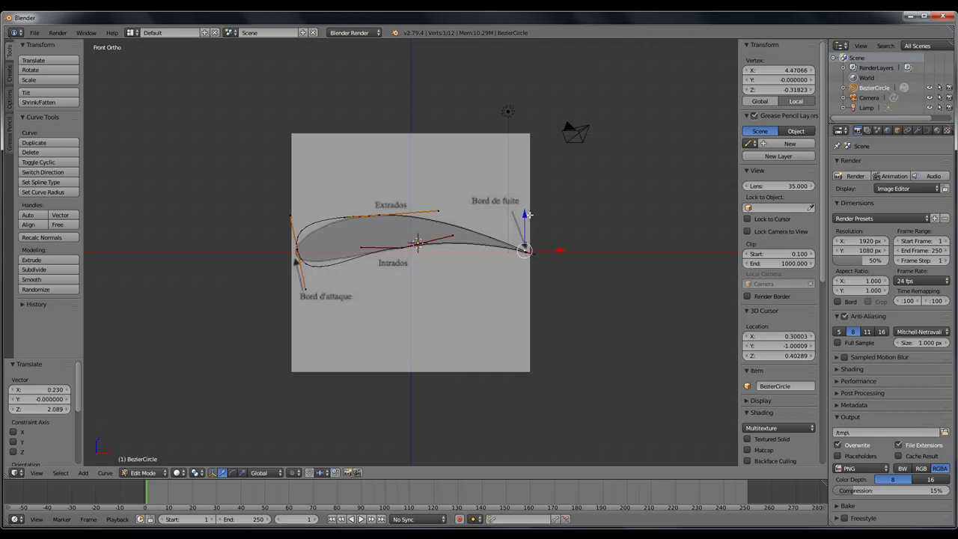
pyautogui.moveTo(525, 215); pyautogui.dragTo(526, 214)
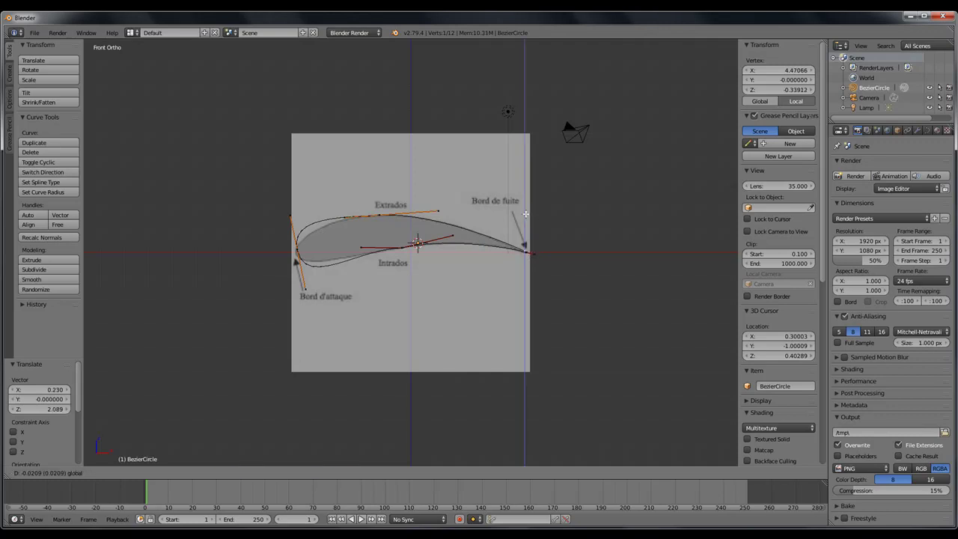
pyautogui.click(525, 214)
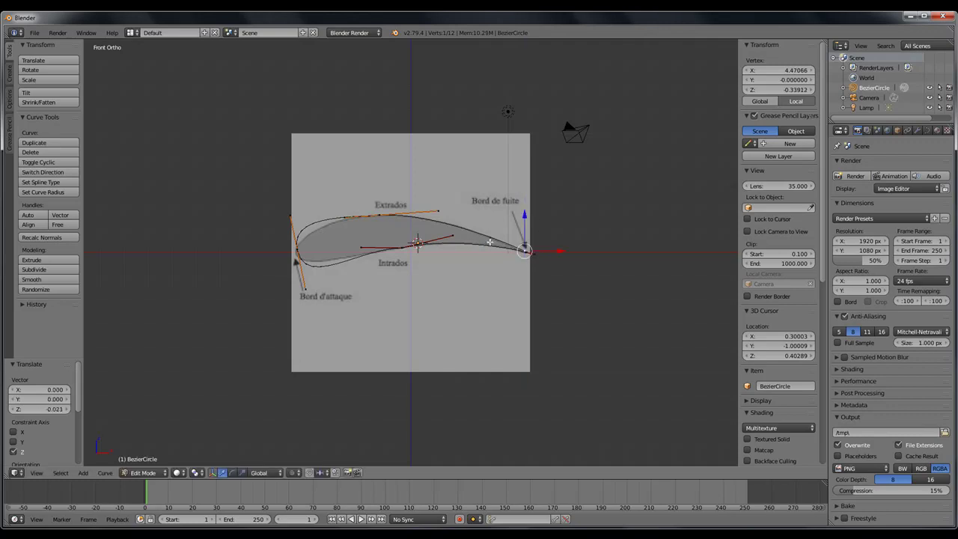
# Shorten the upper and lower handles of the leading-edge control point to fit the curve to the airfoil's rounded nose
pyautogui.rightClick(290, 216)
pyautogui.moveTo(290, 183); pyautogui.dragTo(299, 199)
pyautogui.rightClick(313, 286)
pyautogui.moveTo(315, 286); pyautogui.dragTo(310, 279)
# Nudge the leading-edge control point about -0.06 along X and -0.08 along Z
pyautogui.rightClick(298, 248)
pyautogui.press('g')
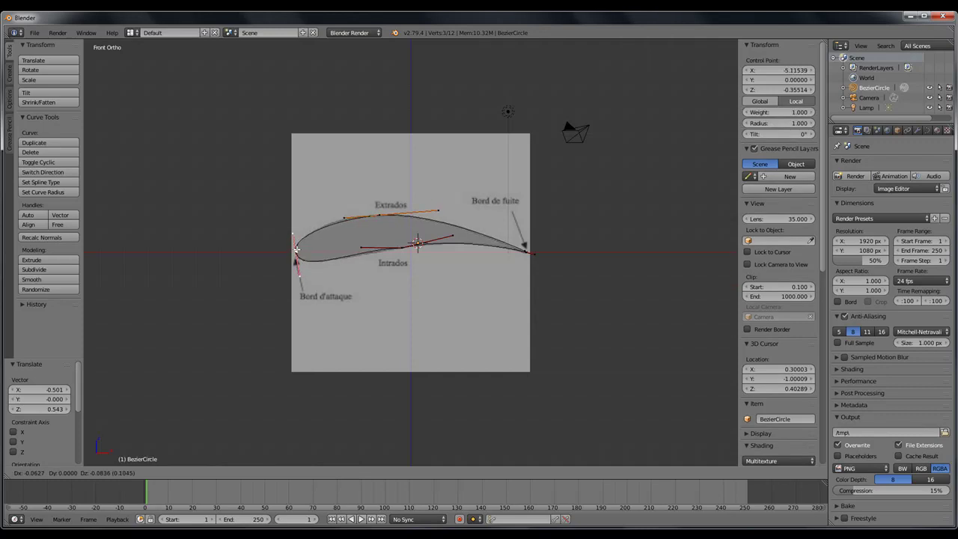
pyautogui.click(297, 250)
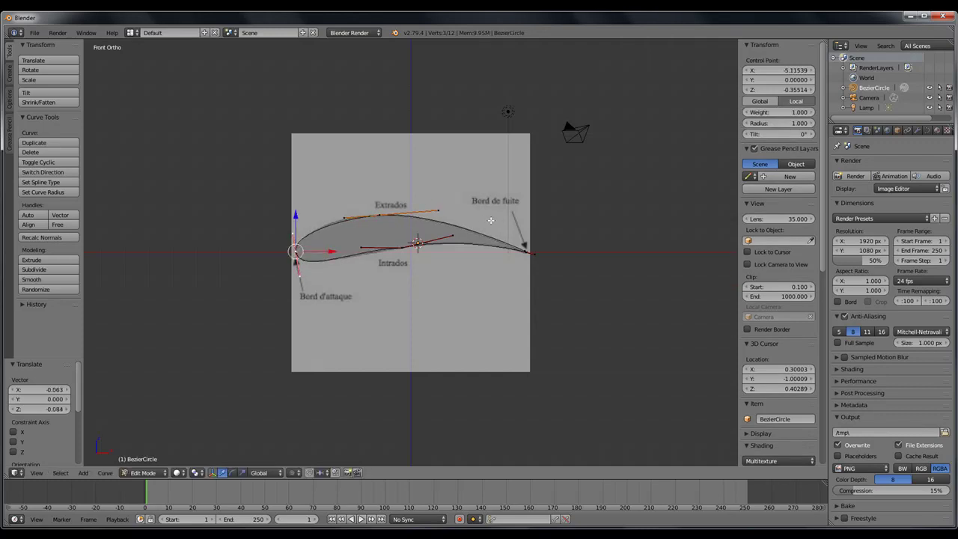
# Move the left handle of the Extrados control point about -0.27 along X and 0.08 along Z
pyautogui.rightClick(344, 217)
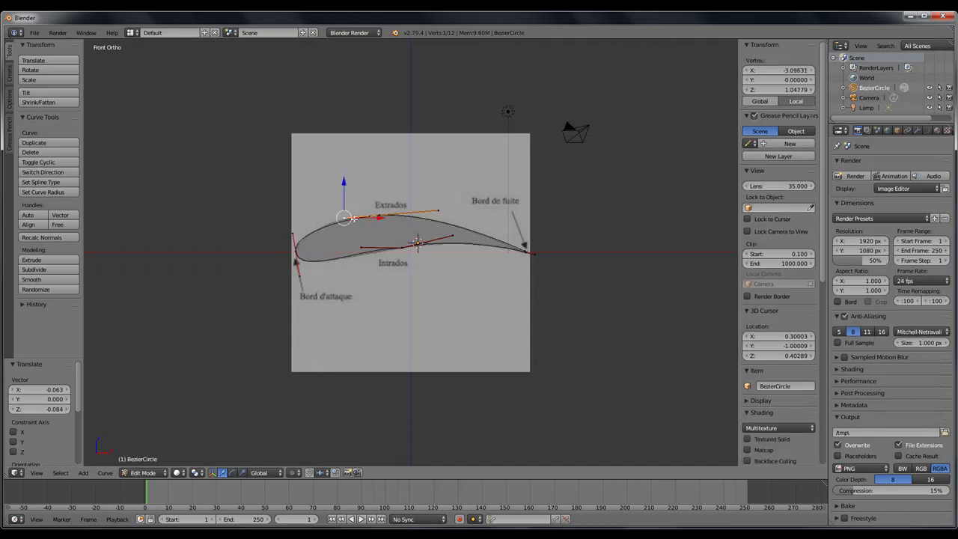
pyautogui.press('g')
pyautogui.press('x')
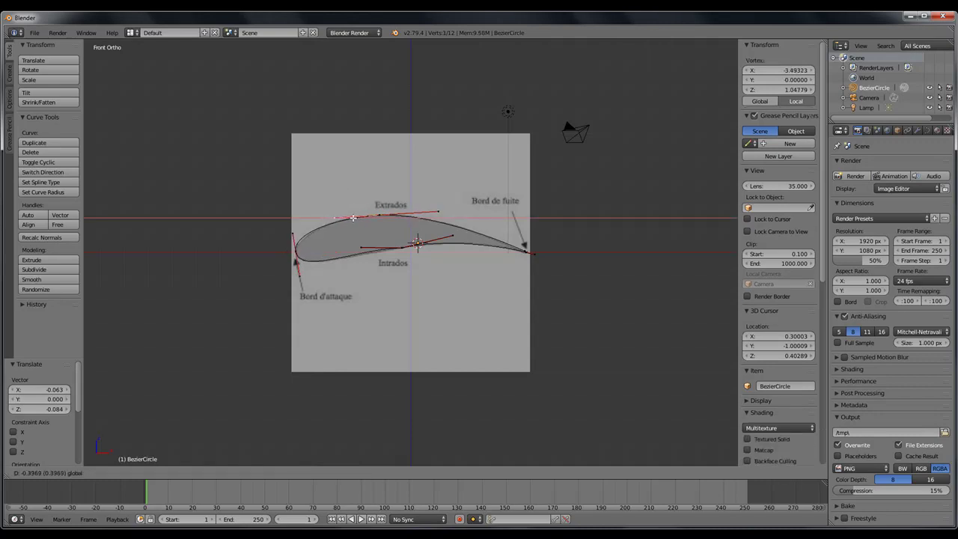
pyautogui.click(339, 217)
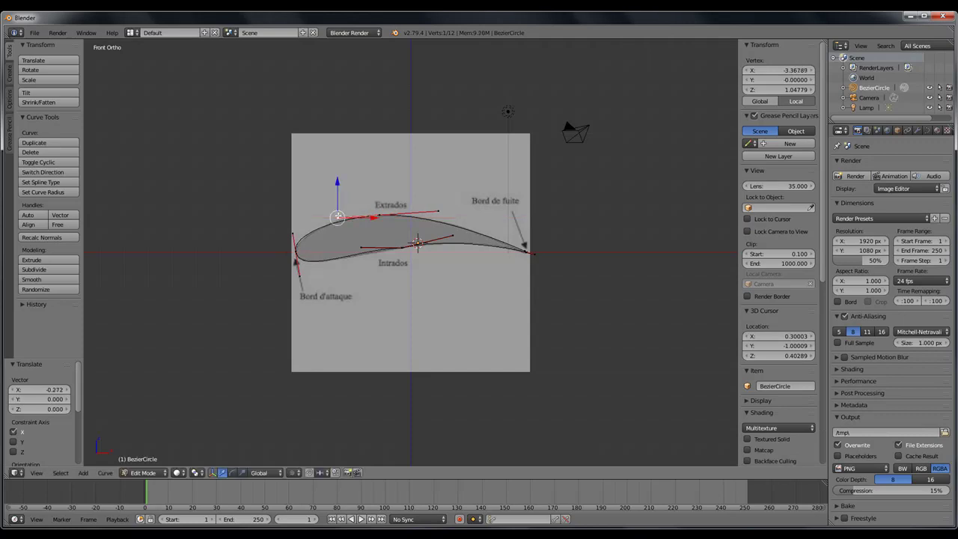
pyautogui.press('g')
pyautogui.press('z')
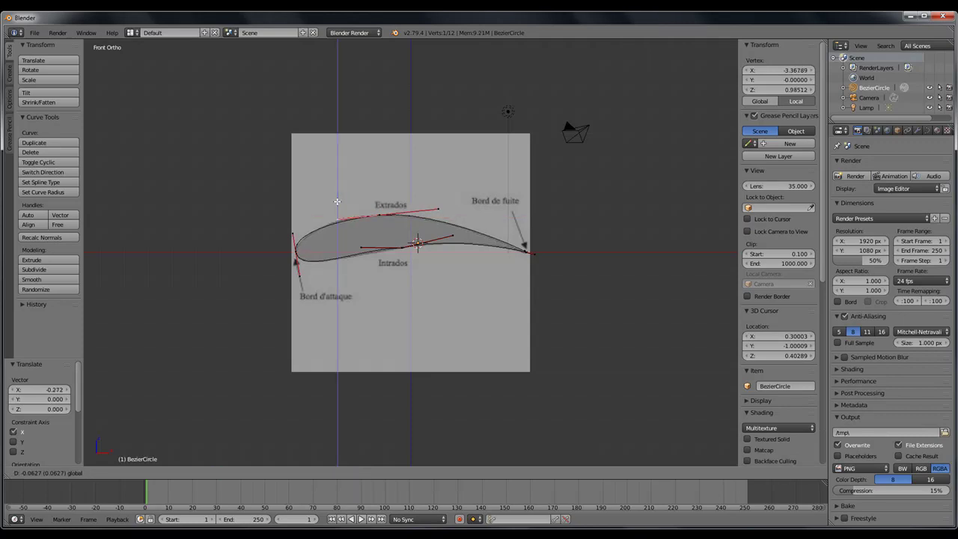
pyautogui.click(341, 199)
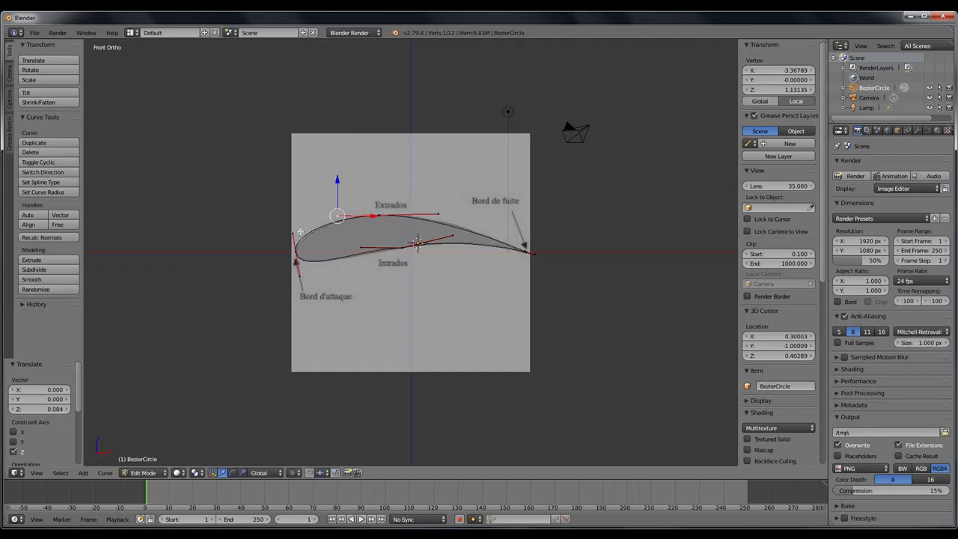
# Set the leading-edge control point's handles to Free and move its upper handle about 0.21 along X and 0.06 along Z
pyautogui.rightClick(292, 234)
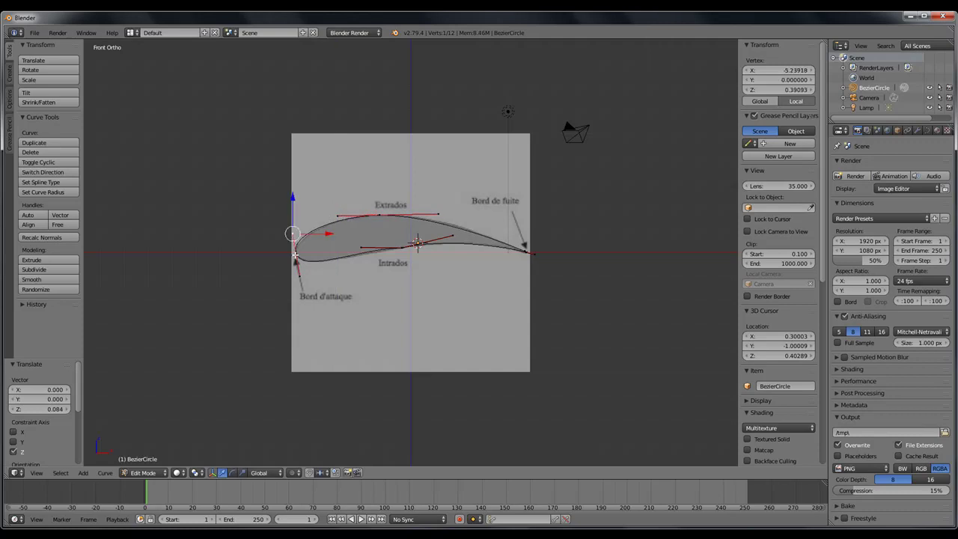
pyautogui.rightClick(295, 253)
pyautogui.press('v')
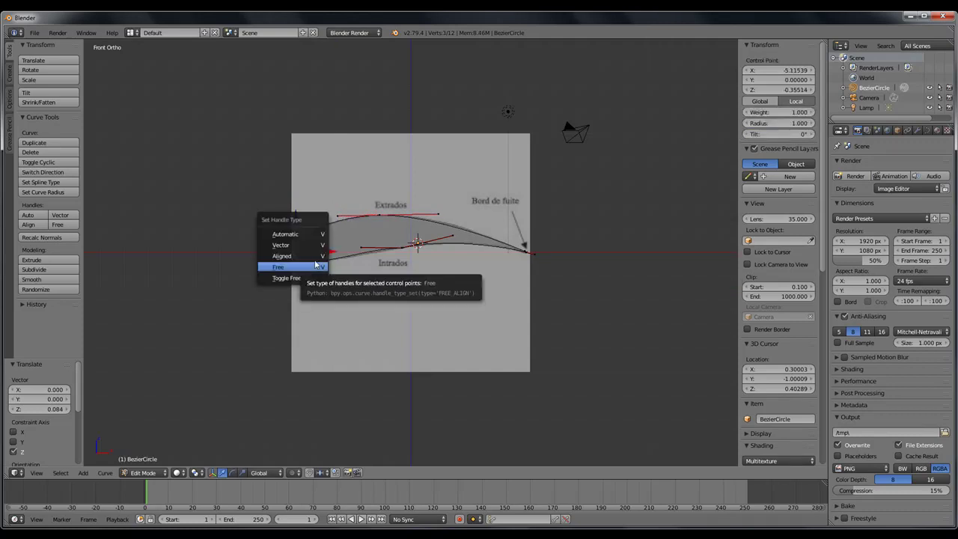
pyautogui.click(315, 267)
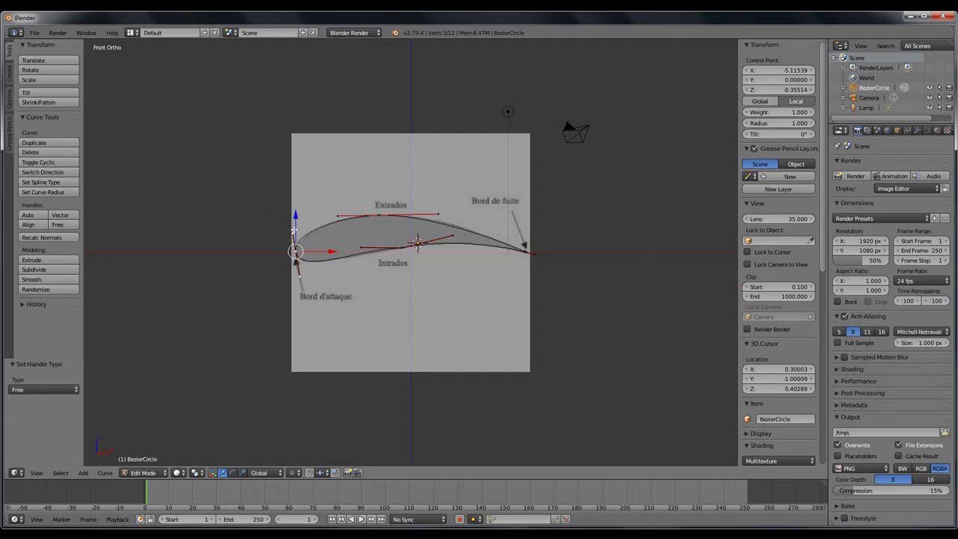
pyautogui.rightClick(295, 232)
pyautogui.press('g')
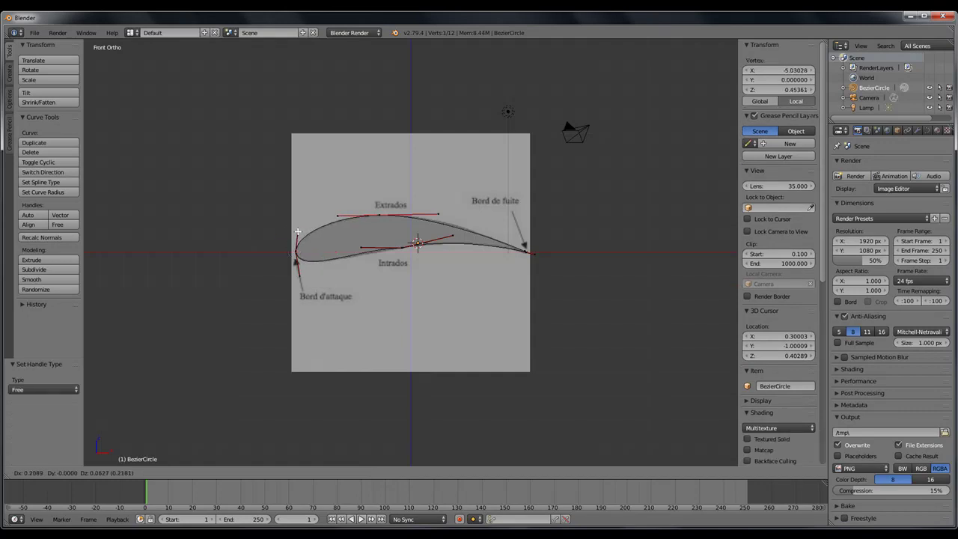
pyautogui.click(297, 232)
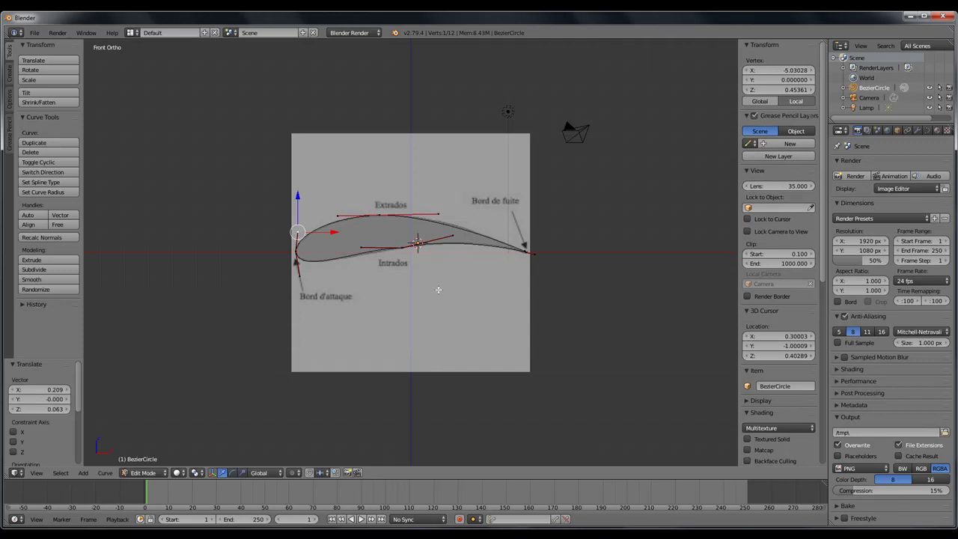
# Check the profile in 3D, return to the front view, leave Edit Mode and scale the whole curve to about 0.976
pyautogui.moveTo(441, 298); pyautogui.dragTo(432, 317, button='middle')
pyautogui.scroll(-3, 432, 302)
pyautogui.scroll(2, 432, 303)
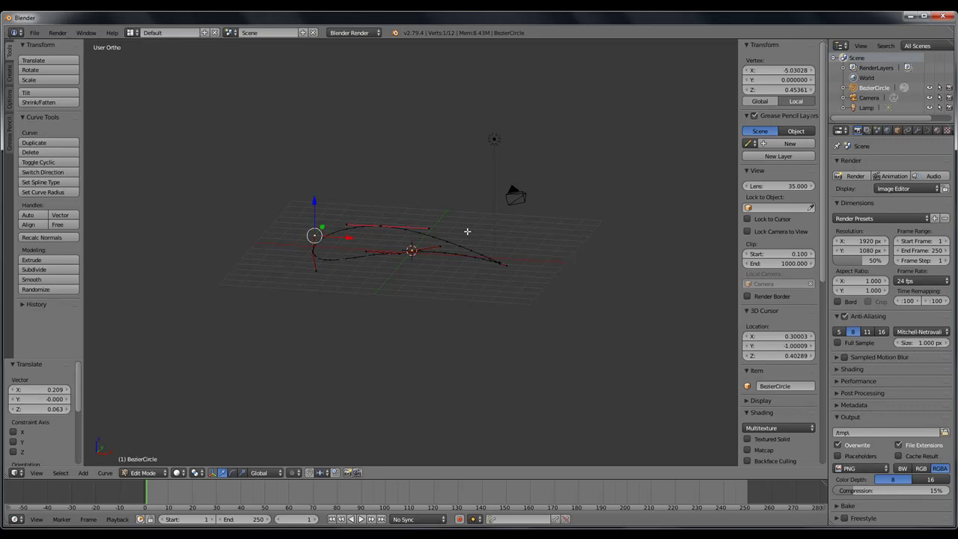
pyautogui.press('KP_1')
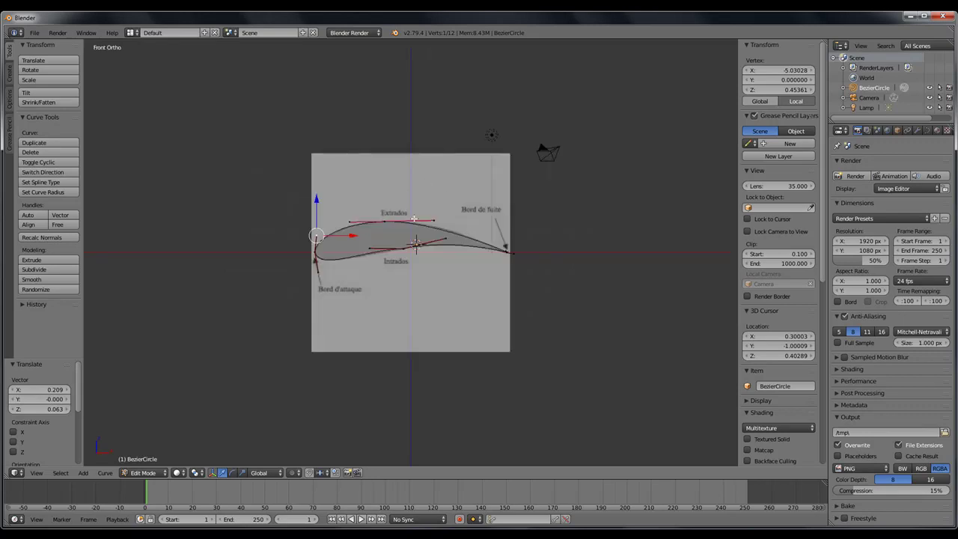
pyautogui.press('Tab')
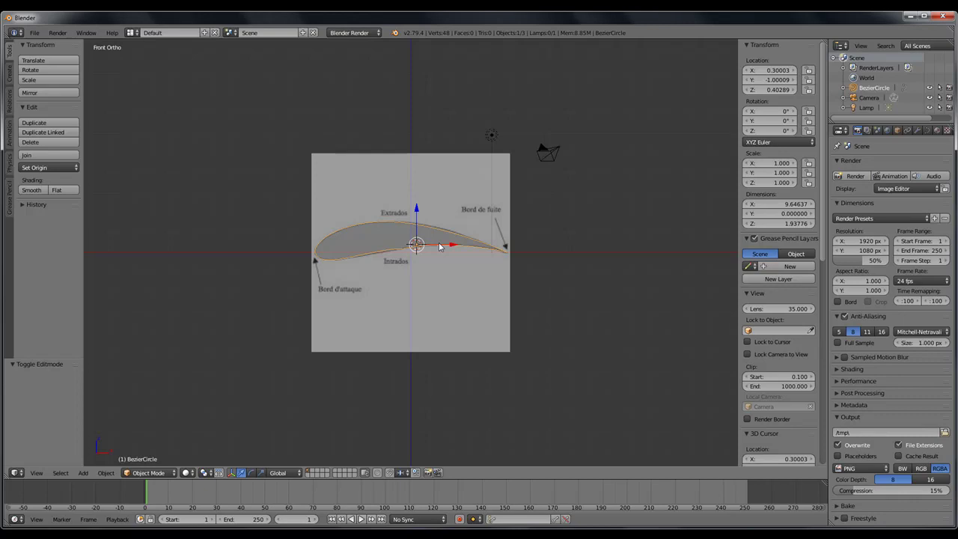
pyautogui.press('s')
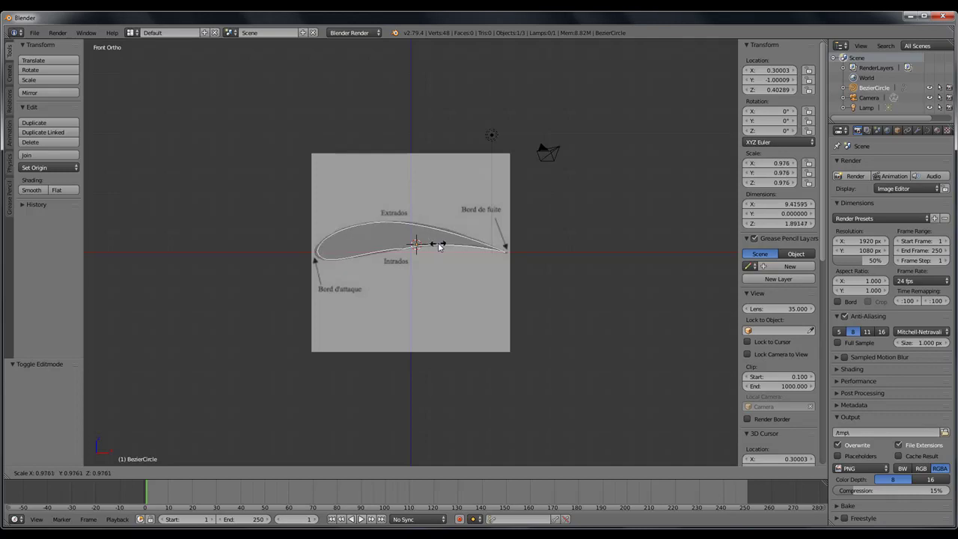
pyautogui.click(439, 246)
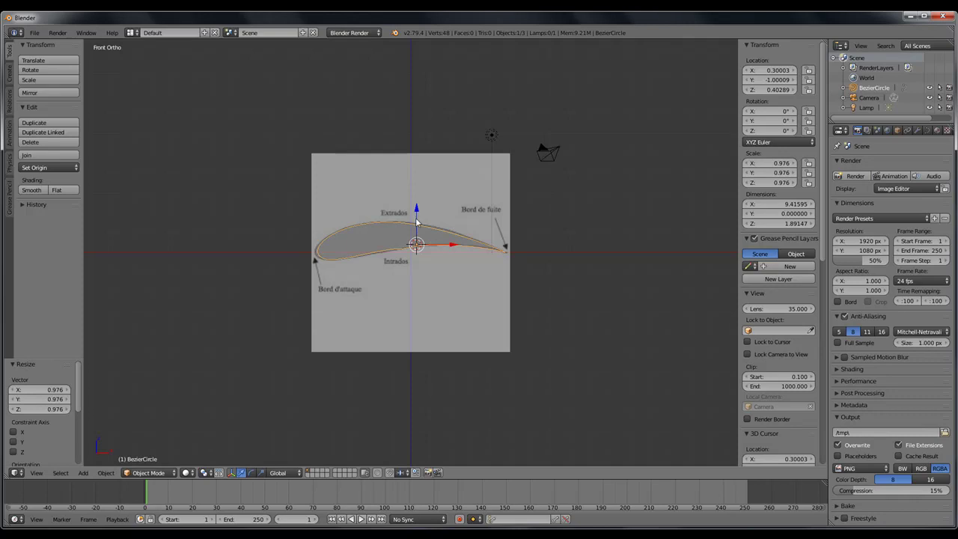
# Move the whole curve down about 0.025 along Z to align it with the airfoil background
pyautogui.press('g')
pyautogui.press('z')
pyautogui.press('-')
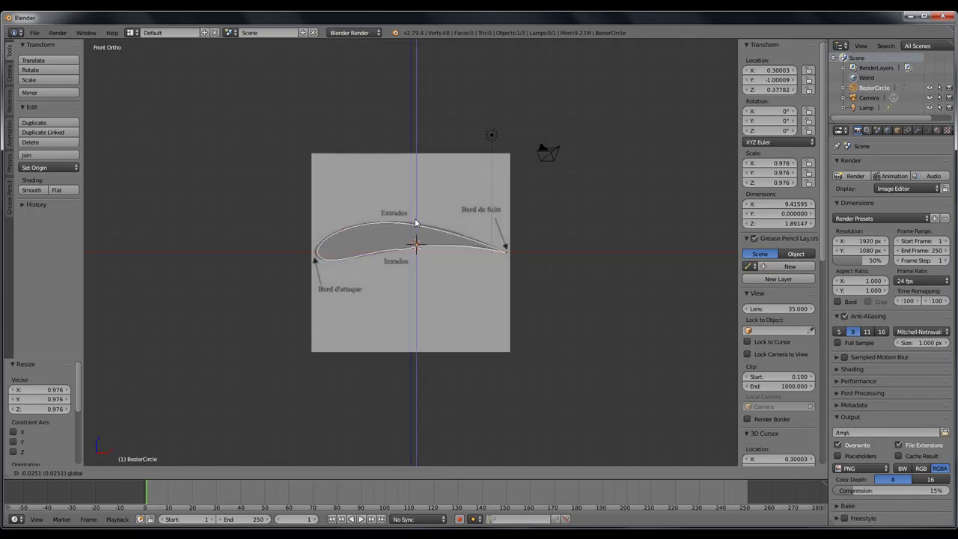
pyautogui.click(416, 223)
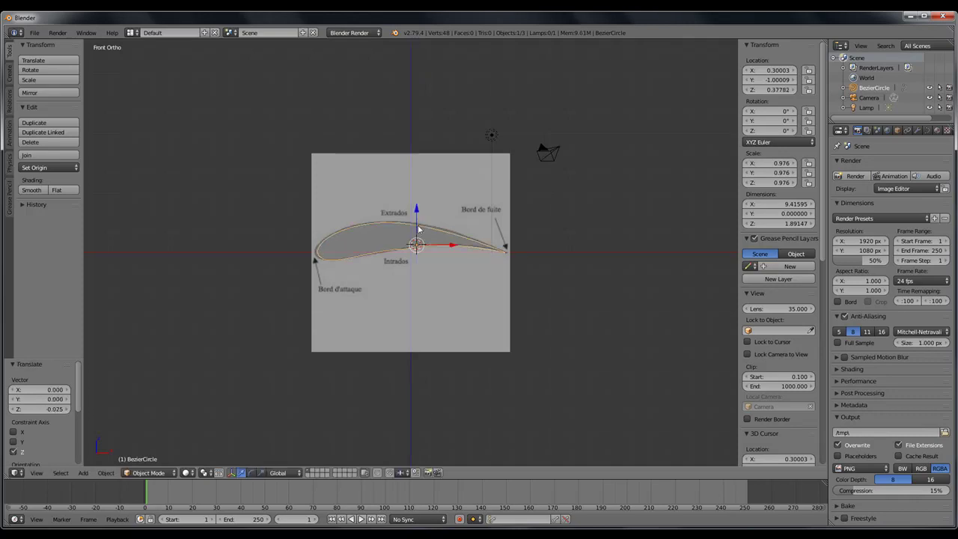
# In Edit Mode, move the left handle of the Intrados control point about 0.43 along X and 0.025 along Z
pyautogui.press('Tab')
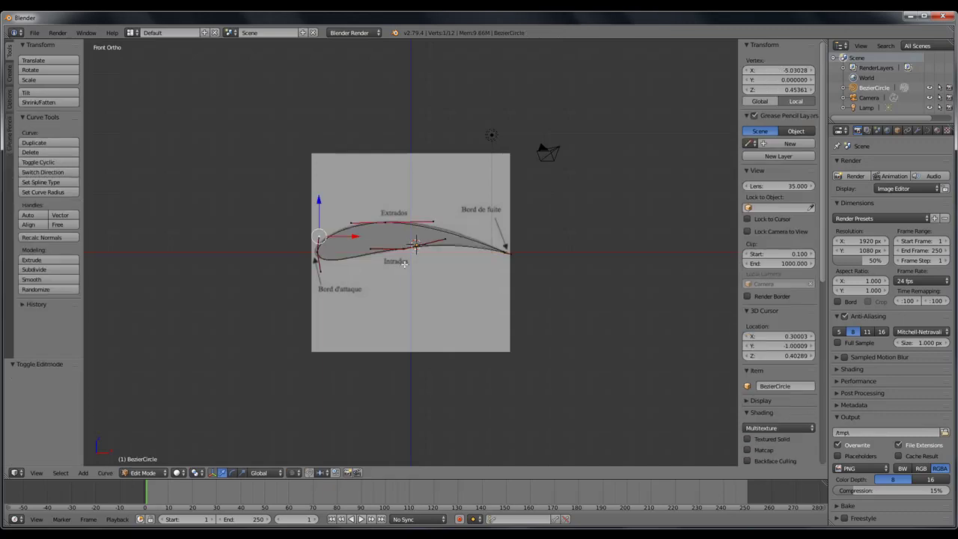
pyautogui.rightClick(374, 249)
pyautogui.press('g')
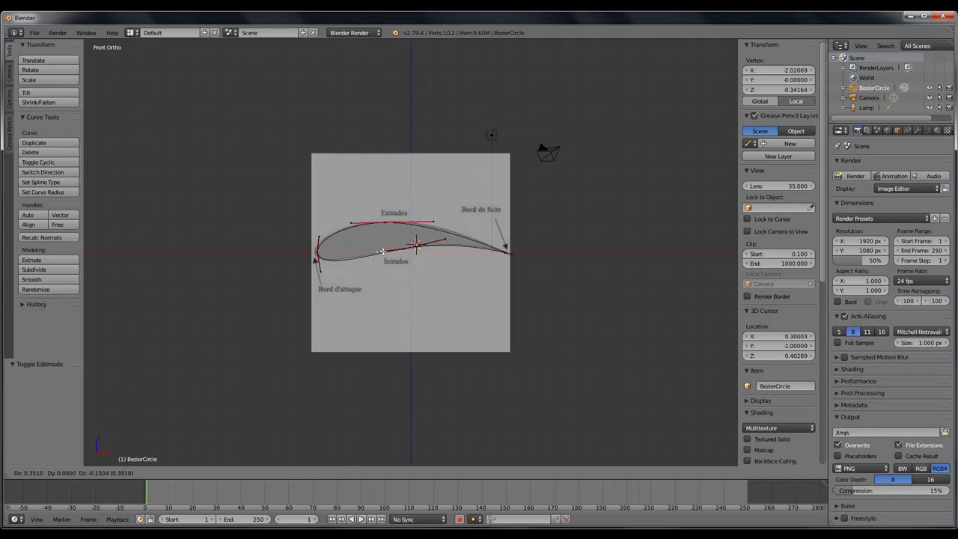
pyautogui.click(382, 248)
# Move the right handle of the Intrados control point about 1.23 along X and 0.025 along Z
pyautogui.rightClick(446, 239)
pyautogui.press('g')
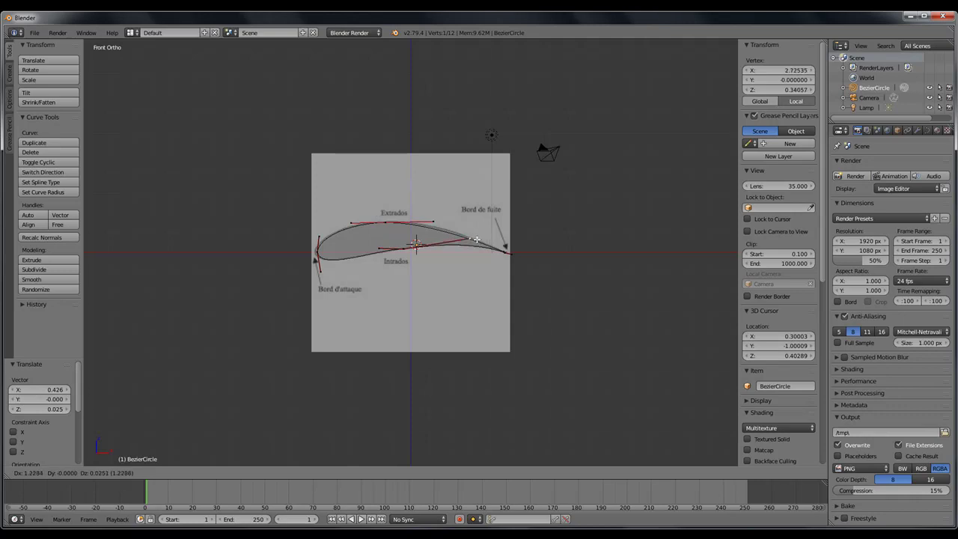
pyautogui.click(473, 239)
pyautogui.scroll(3, 391, 251)
pyautogui.scroll(3, 390, 251)
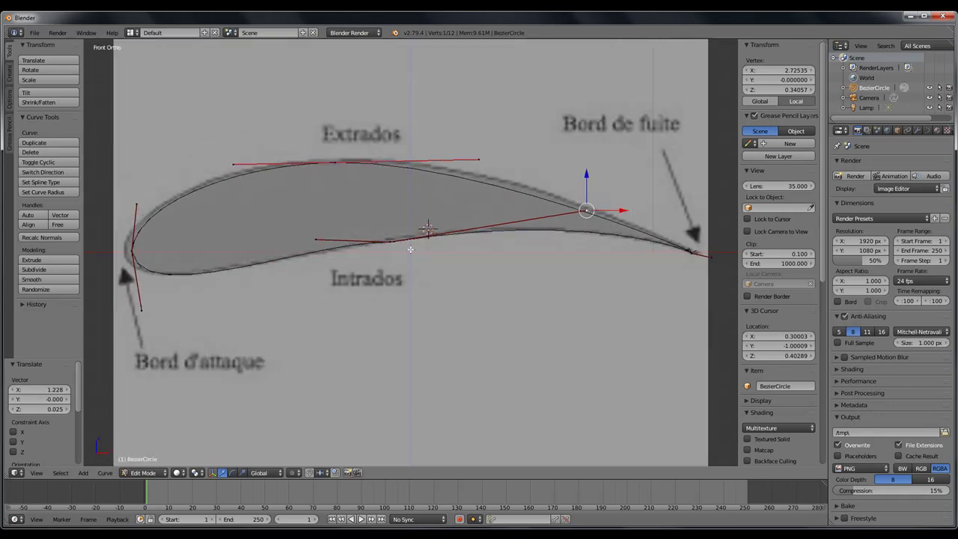
# Raise the Intrados control point about 0.06 along Z and shift it about 0.01 along X
pyautogui.rightClick(391, 240)
pyautogui.press('g')
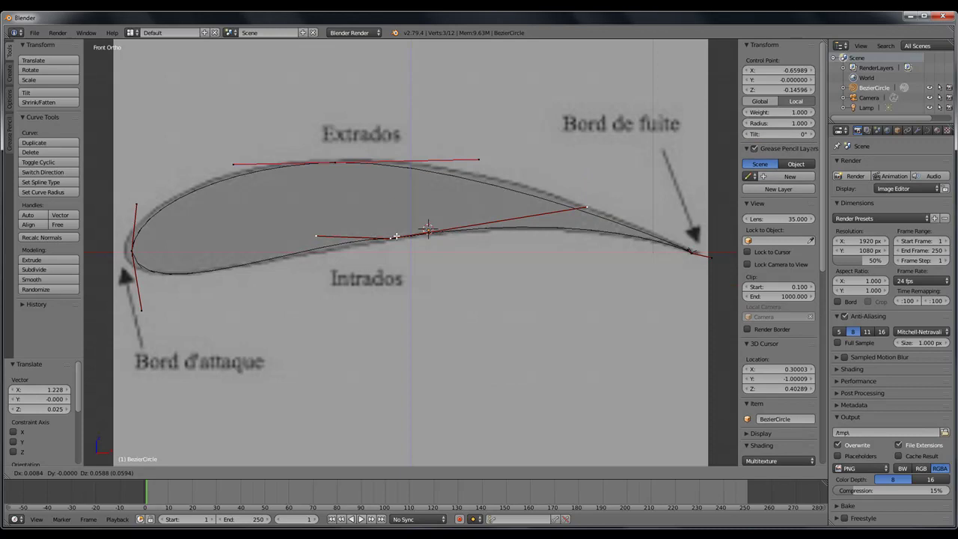
pyautogui.click(395, 237)
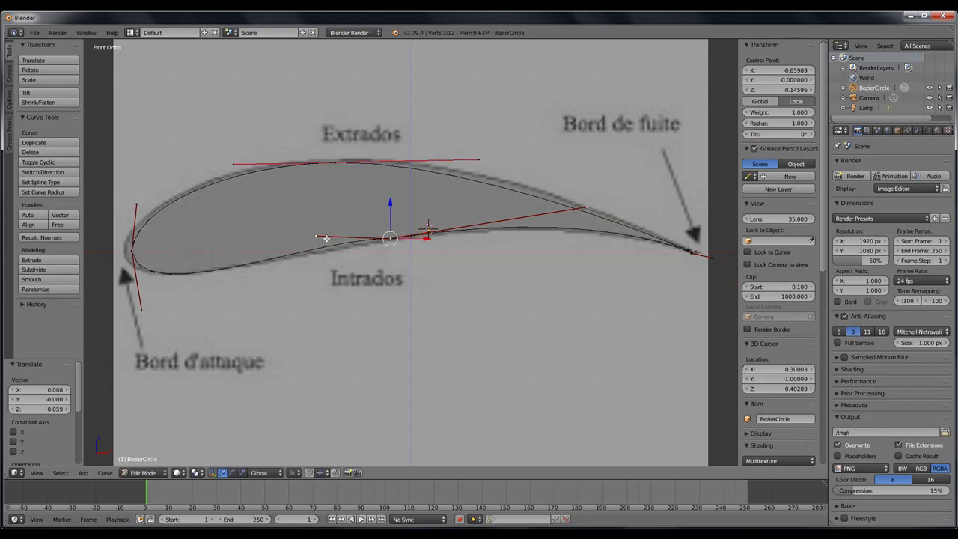
# Lower the left Intrados handle about 0.20 along Z, and move it about 0.65 along X and 0.185 back up along Z
pyautogui.rightClick(315, 238)
pyautogui.press('g')
pyautogui.press('z')
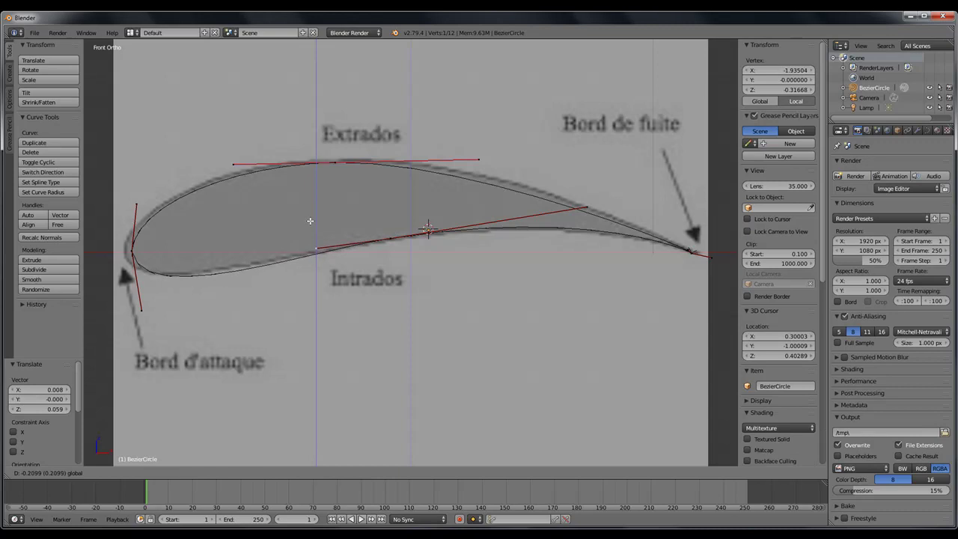
pyautogui.click(331, 219)
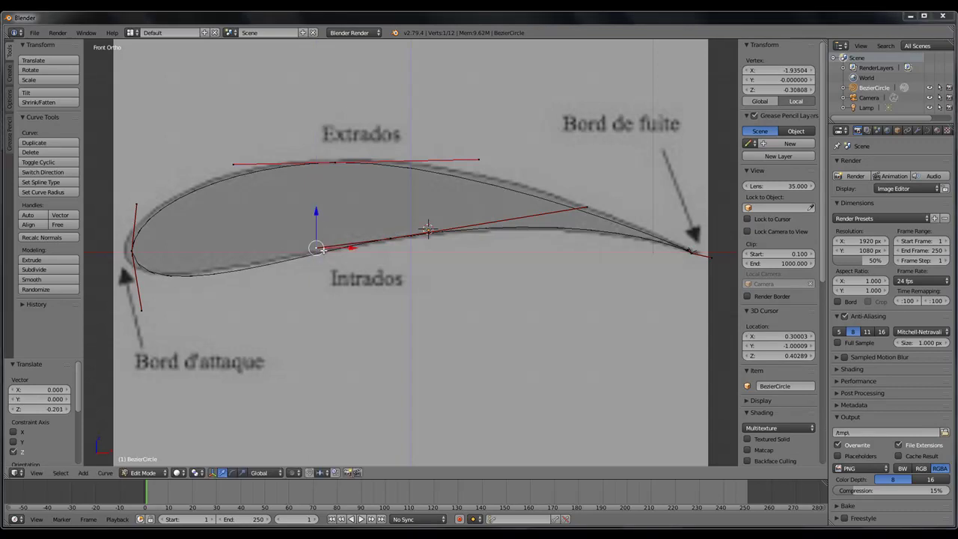
pyautogui.press('g')
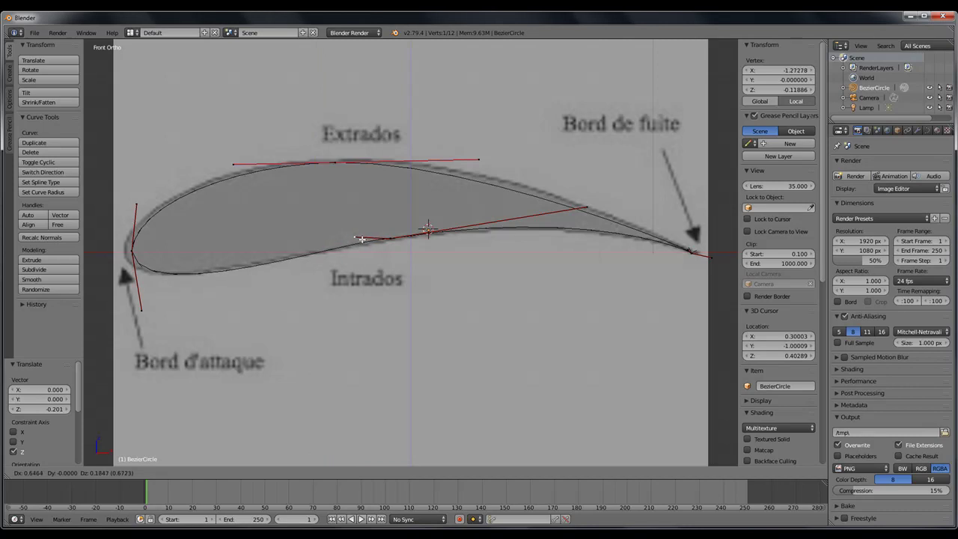
pyautogui.click(360, 239)
# Move the lower handle of the leading-edge control point about -0.27 along X and 0.13 along Z
pyautogui.rightClick(140, 307)
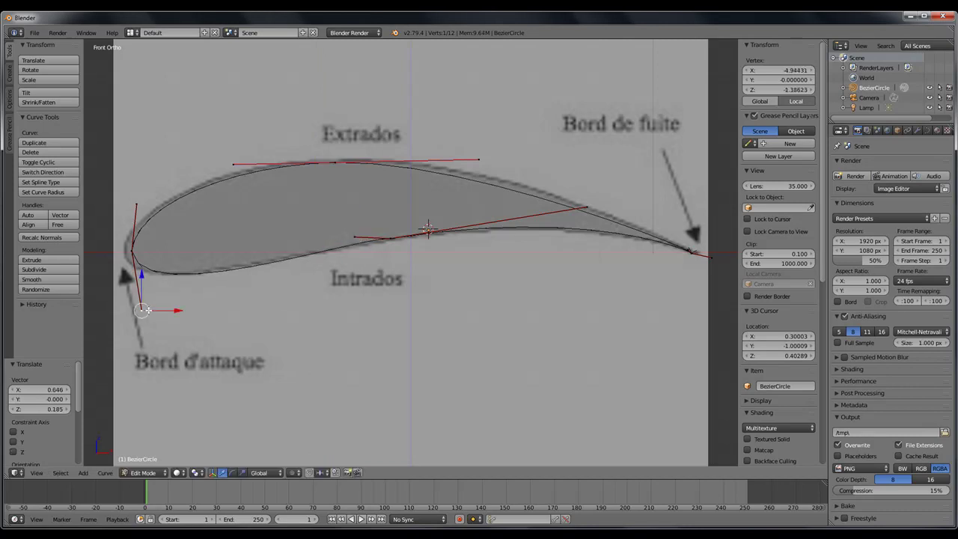
pyautogui.press('g')
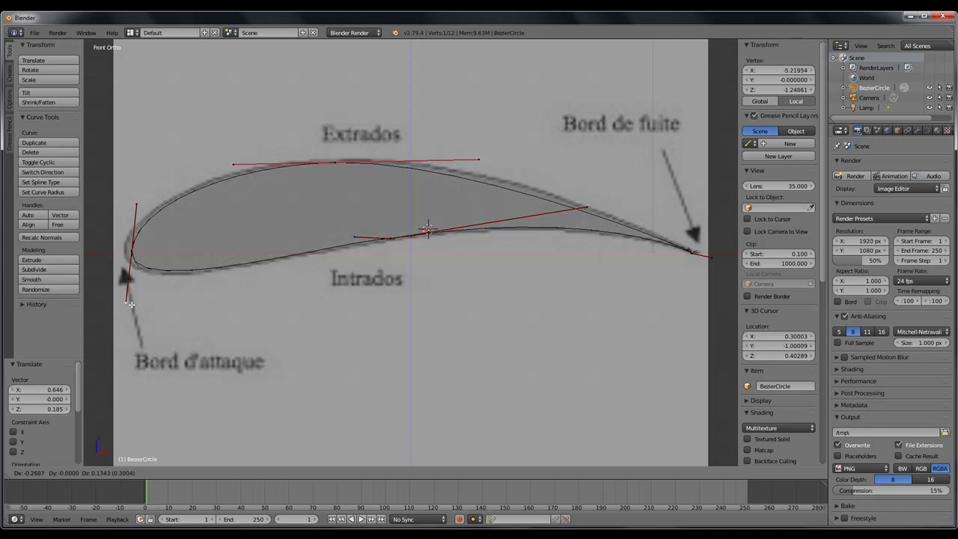
pyautogui.click(130, 304)
# Move the right handle of the Intrados control point about -0.32 along X and -0.14 along Z
pyautogui.rightClick(592, 206)
pyautogui.press('g')
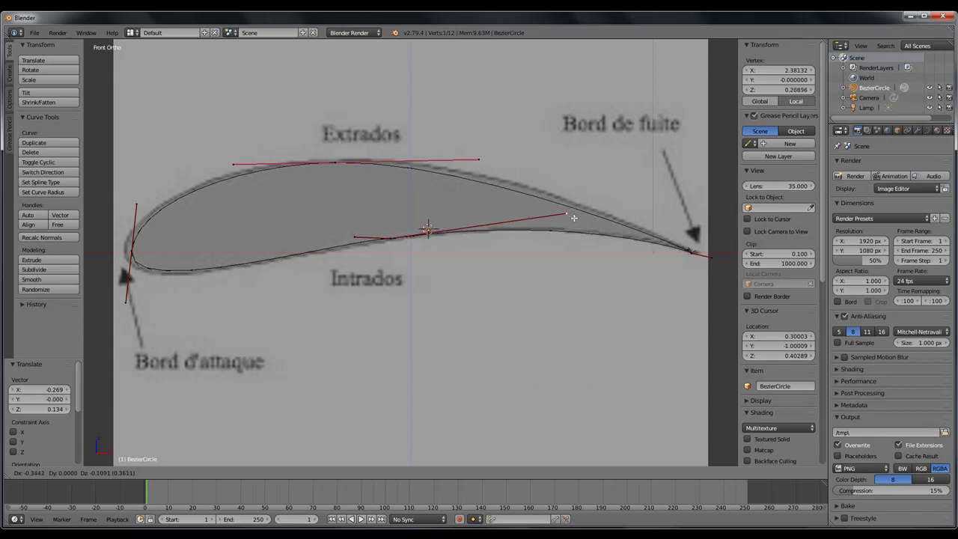
pyautogui.click(573, 218)
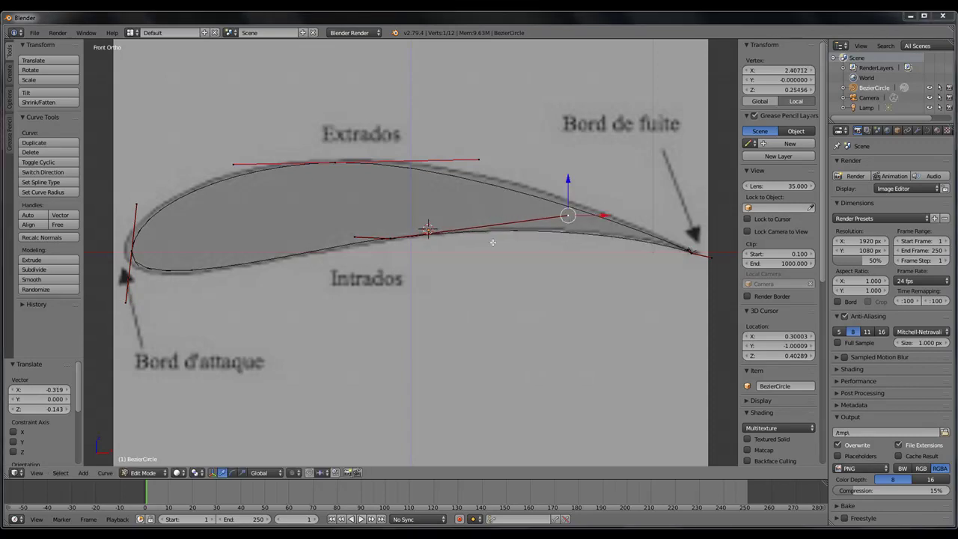
# Nudge the left handle of the Intrados control point about -0.02 along X and -0.09 along Z
pyautogui.rightClick(355, 237)
pyautogui.press('g')
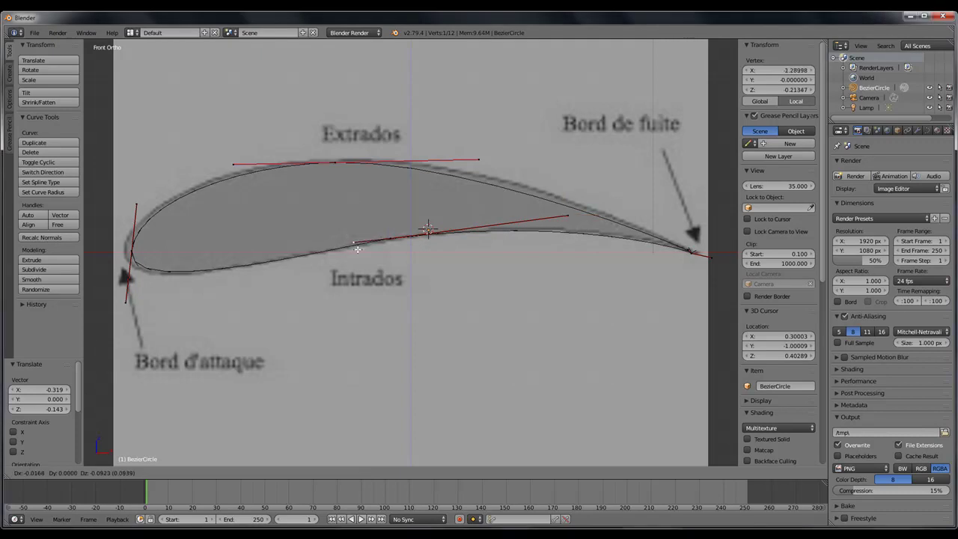
pyautogui.click(357, 250)
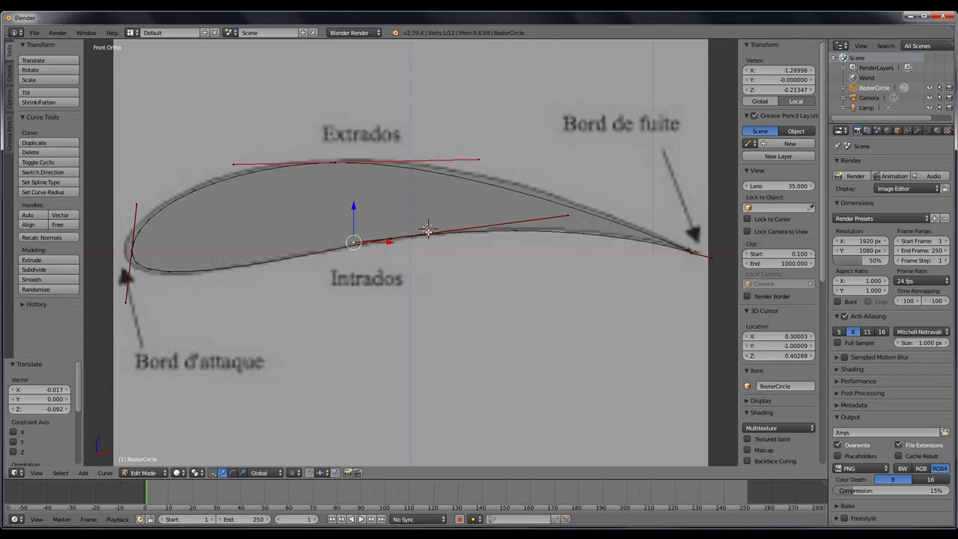
# Nudge the Intrados control point about -0.04 along X and 0.04 along Z
pyautogui.click(427, 290)
pyautogui.rightClick(389, 241)
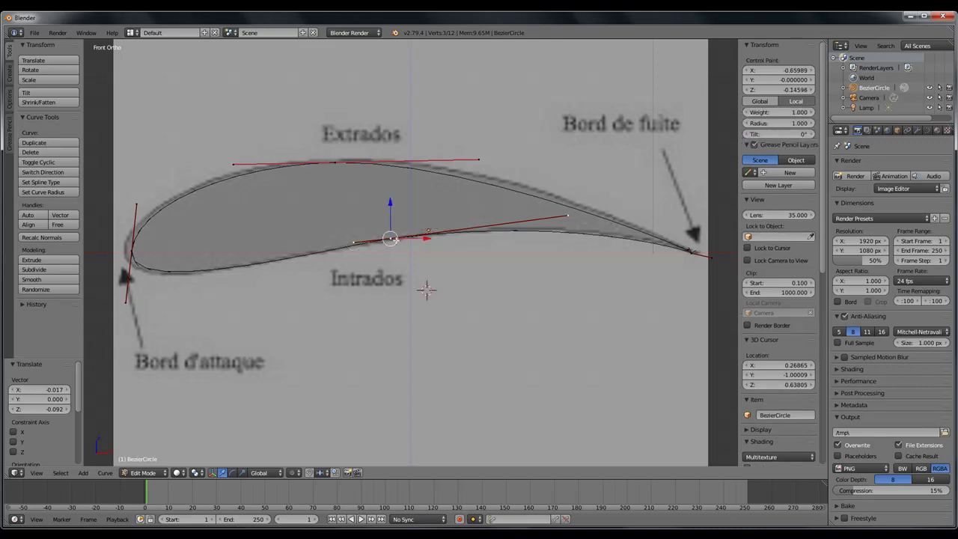
pyautogui.press('g')
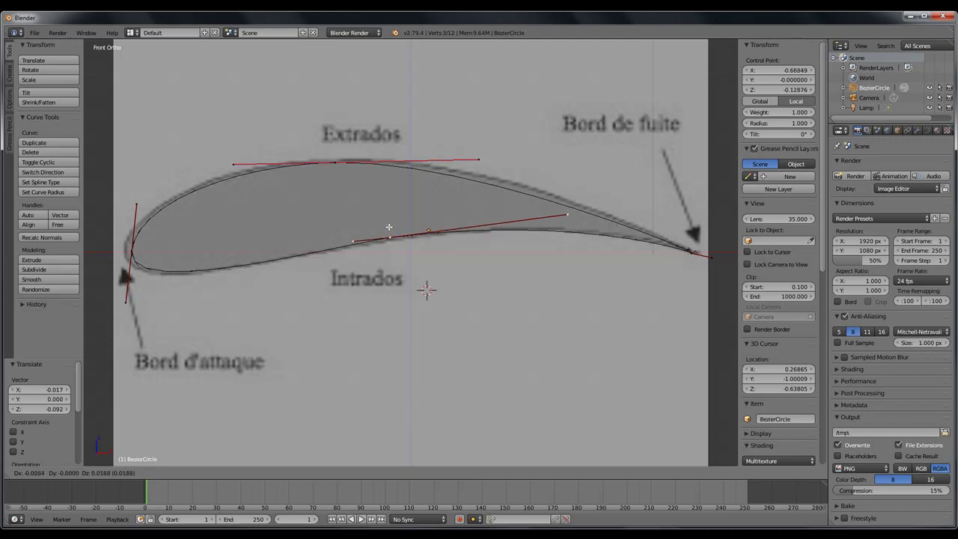
pyautogui.click(387, 225)
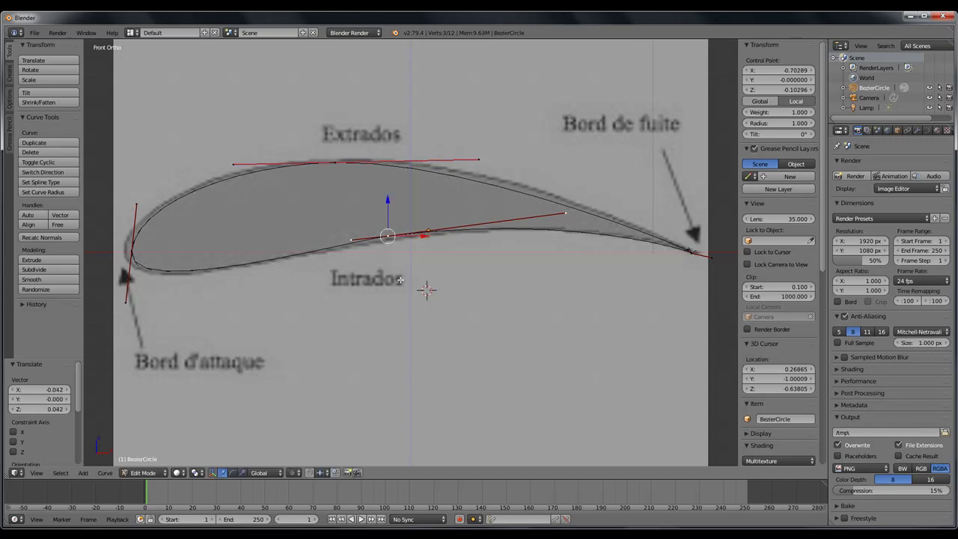
# Leave Edit Mode and scale the whole curve by a factor of about 0.986
pyautogui.press('Tab')
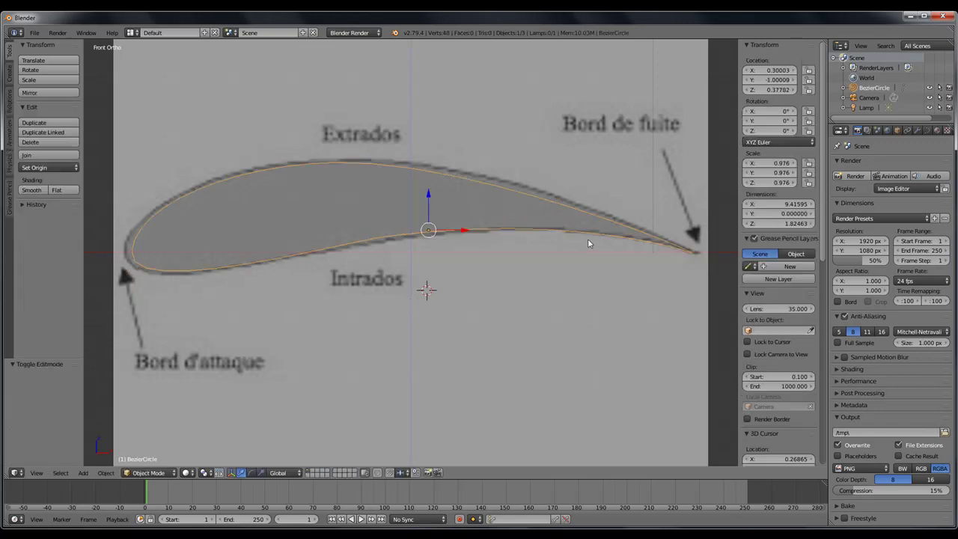
pyautogui.press('s')
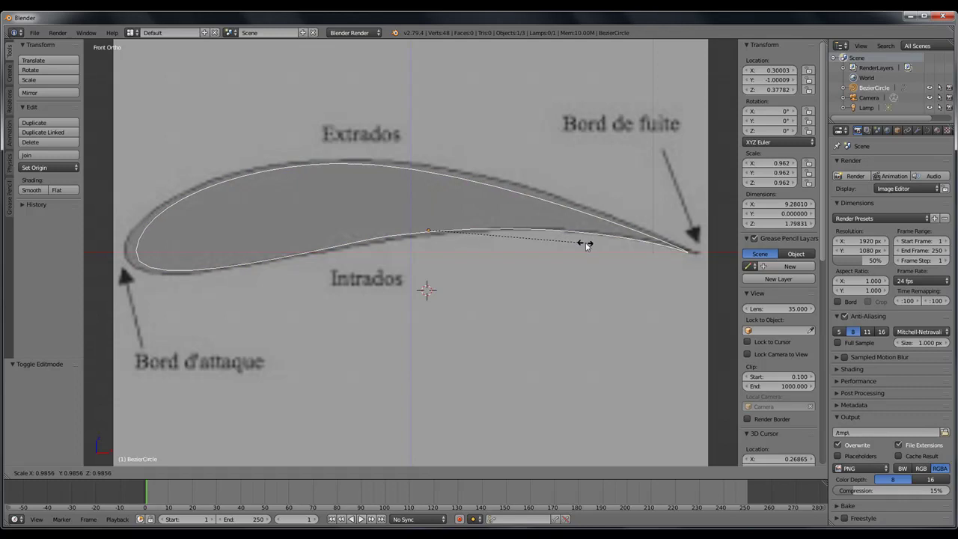
pyautogui.click(586, 247)
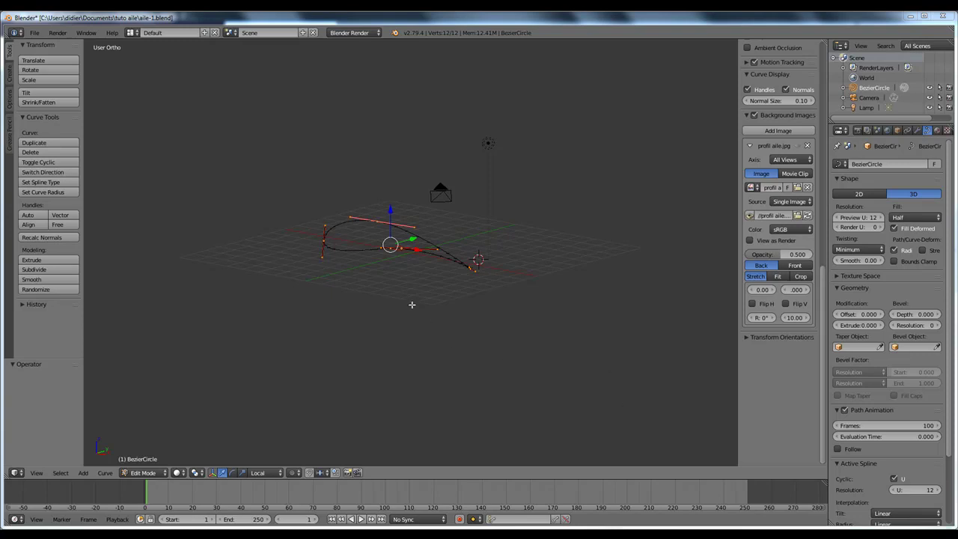
# Return to Object Mode and convert the airfoil curve to a mesh
pyautogui.press('Tab')
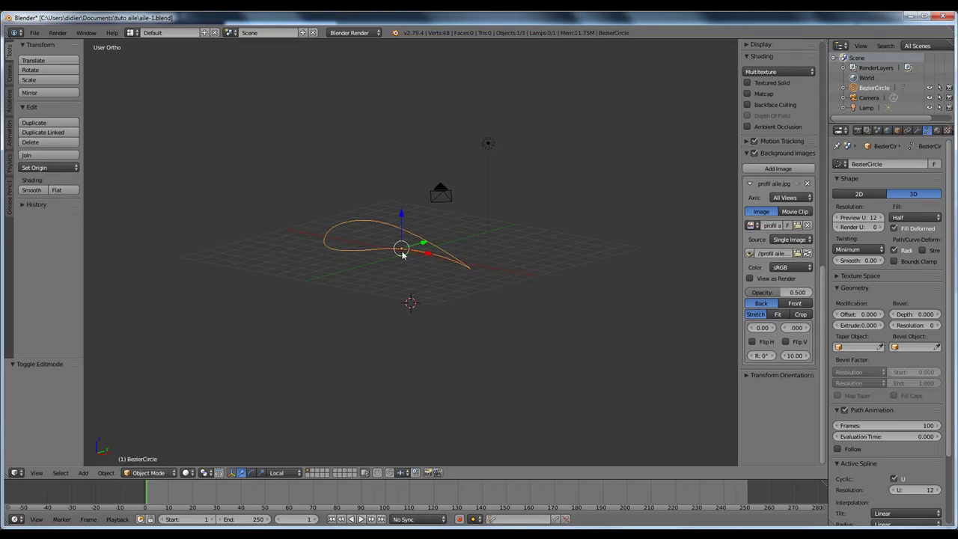
pyautogui.hotkey('alt', 'c')
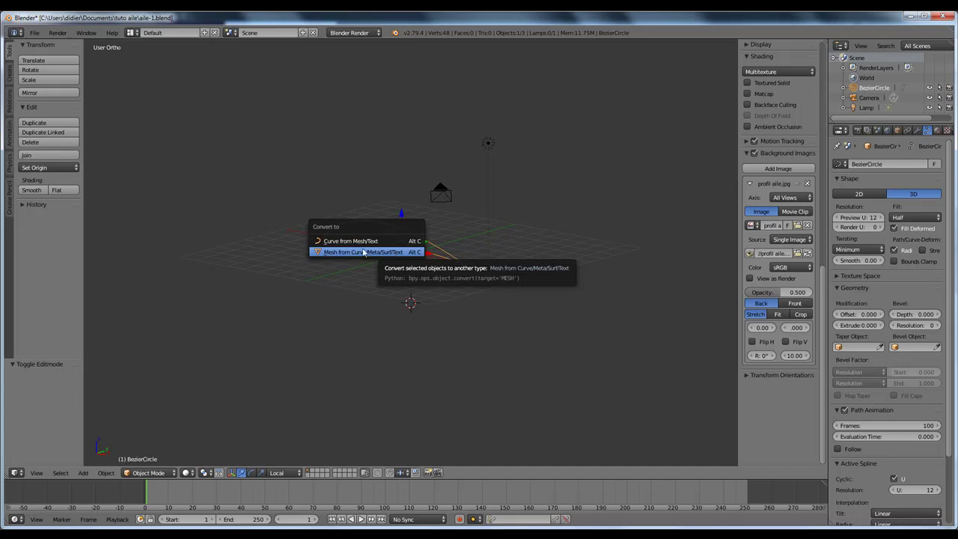
pyautogui.click(367, 252)
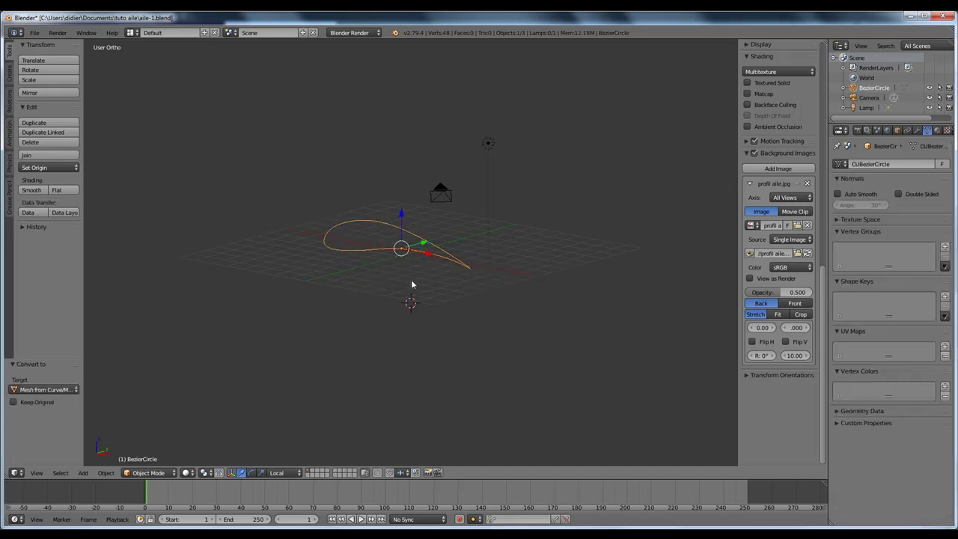
# Select all profile vertices in Edit Mode and, in top view, extrude them about 11.68 along Y
pyautogui.press('Tab')
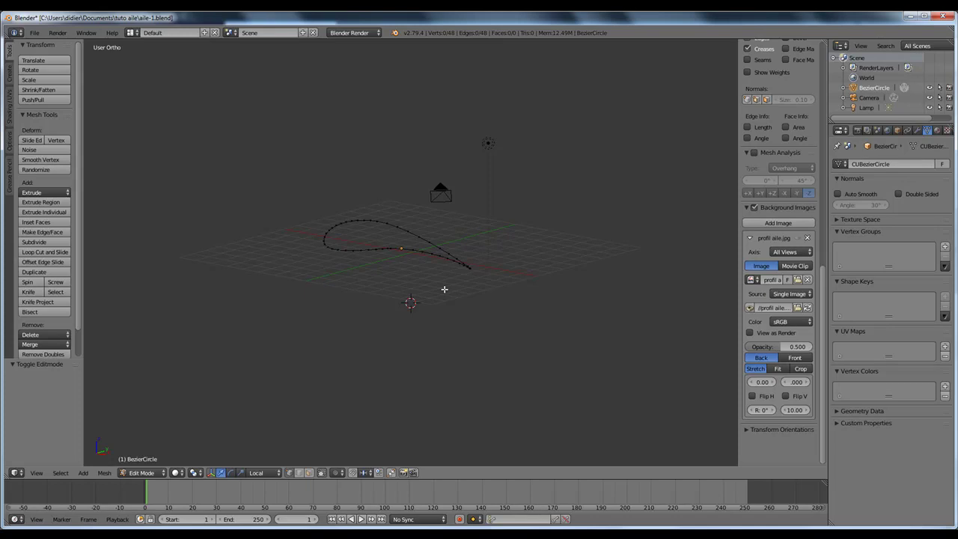
pyautogui.press('a')
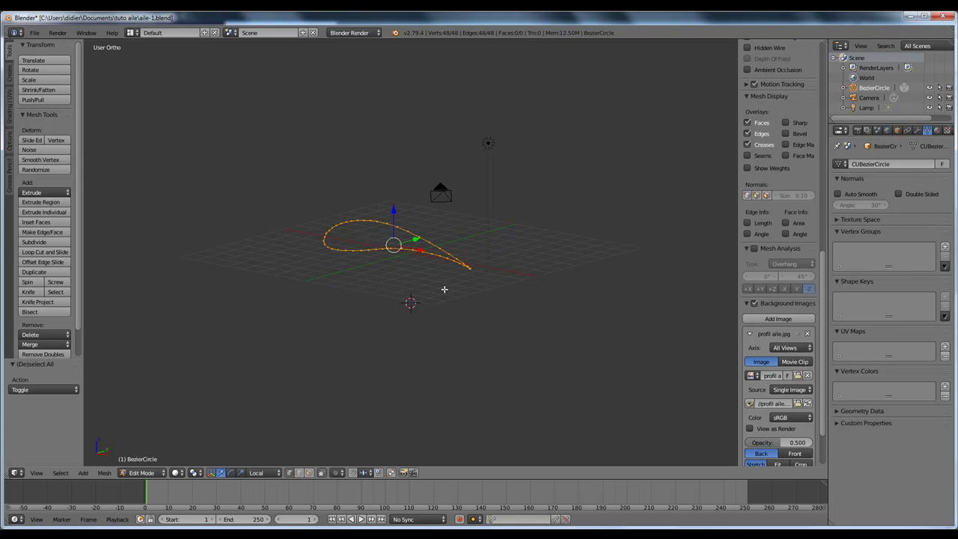
pyautogui.press('KP_7')
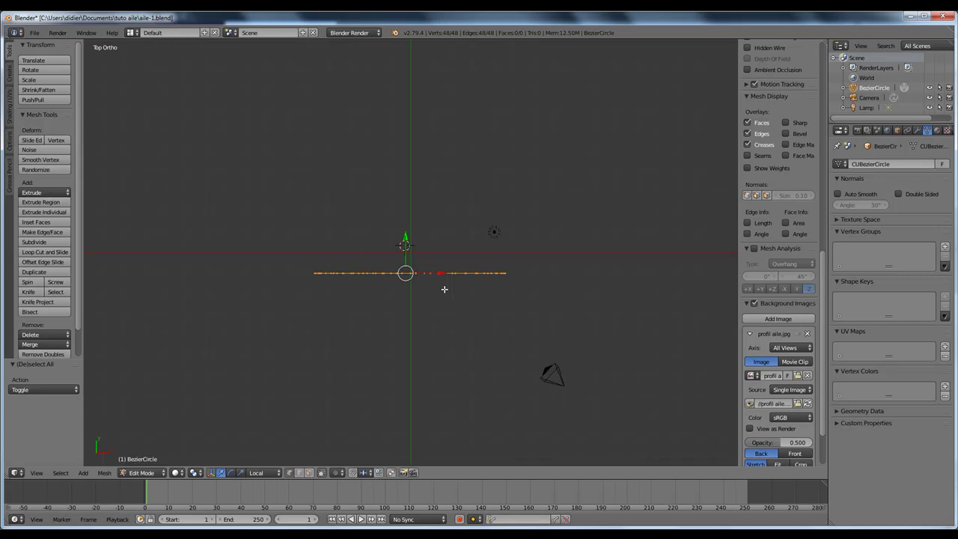
pyautogui.press('e')
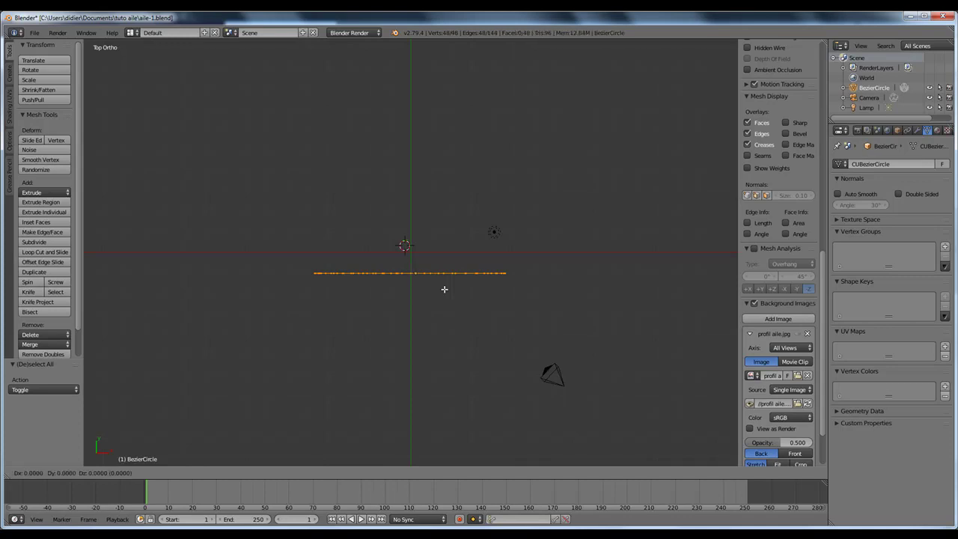
pyautogui.rightClick(444, 289)
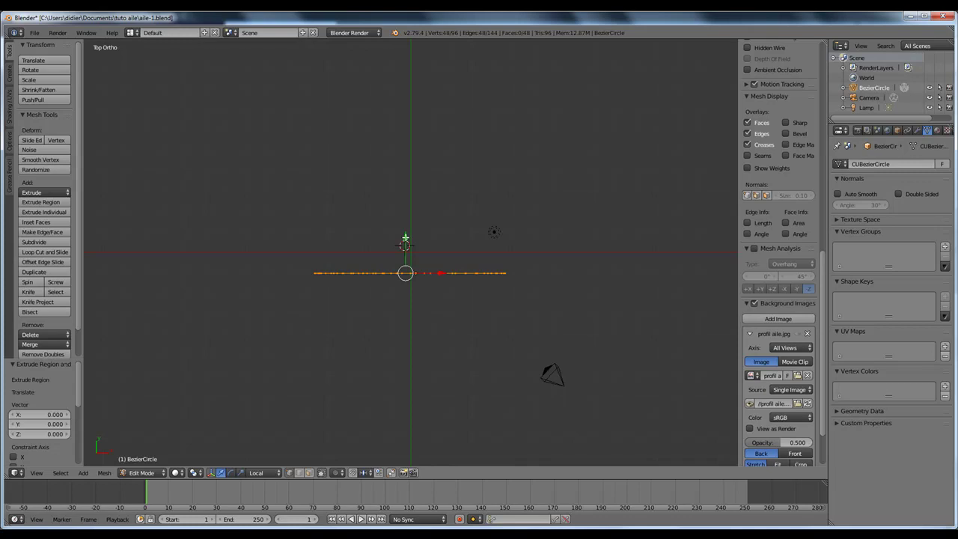
pyautogui.moveTo(405, 238); pyautogui.dragTo(390, 427)
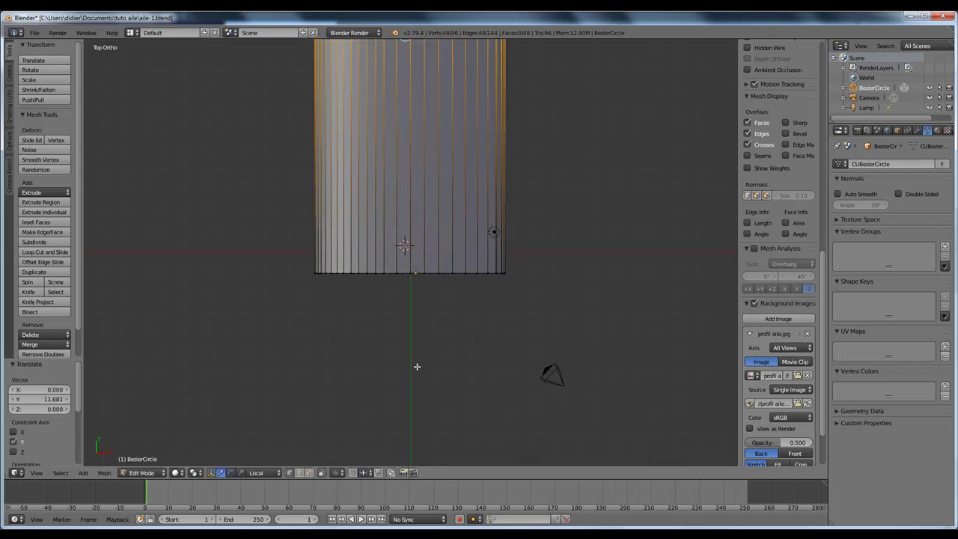
# Extend the extruded wing end by about 4.48 more along Y, leave Edit Mode and inspect the wing in 3D
pyautogui.keyDown('shift'); pyautogui.moveTo(416, 366); pyautogui.dragTo(398, 40, button='middle'); pyautogui.keyUp('shift')
pyautogui.moveTo(388, 113); pyautogui.dragTo(387, 445)
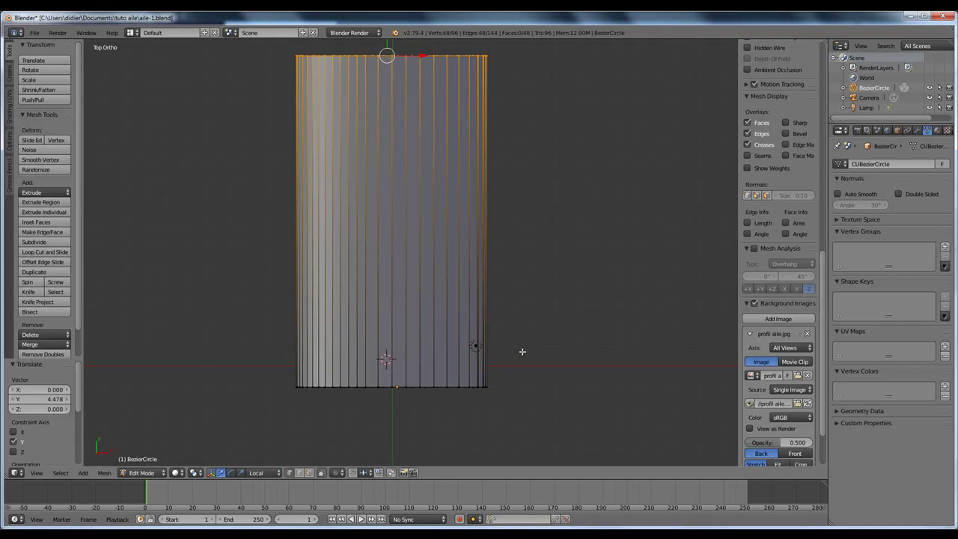
pyautogui.press('Tab')
pyautogui.moveTo(513, 362); pyautogui.dragTo(493, 281, button='middle')
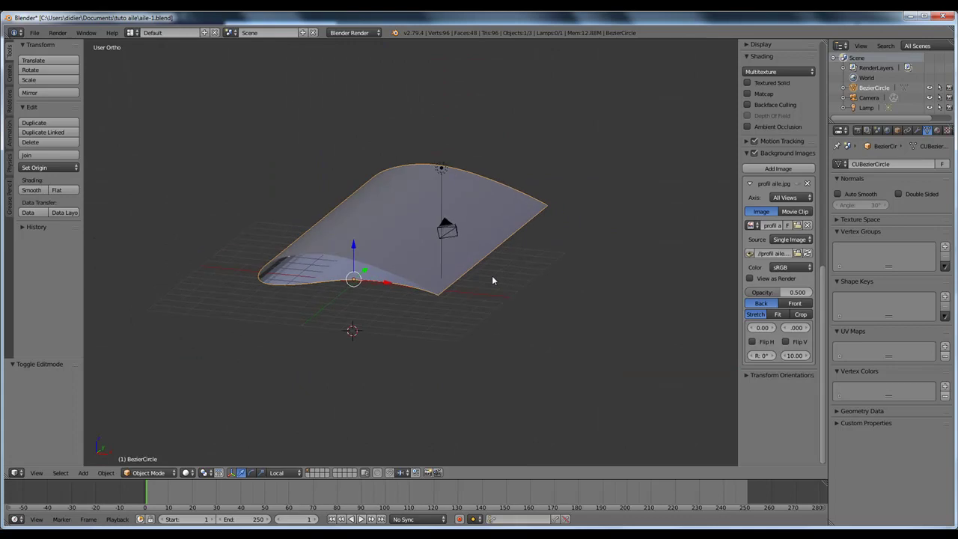
pyautogui.moveTo(442, 302); pyautogui.dragTo(466, 320, button='middle')
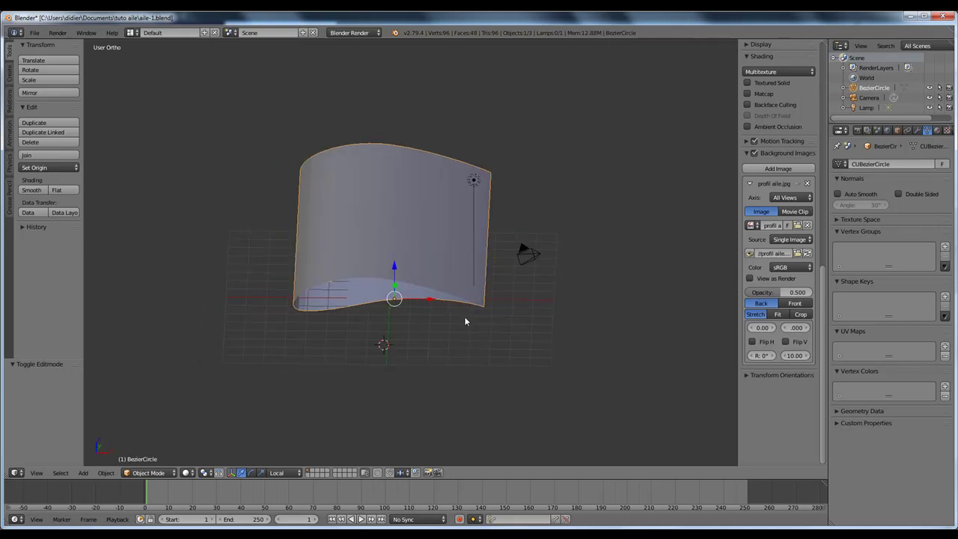
# Deselect all objects and align the view to the front
pyautogui.press('a')
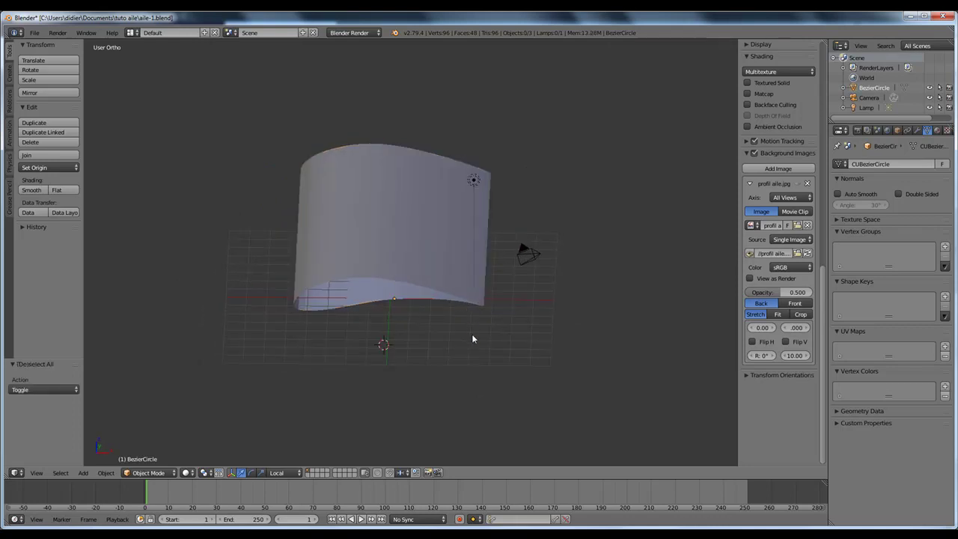
pyautogui.press('KP_1')
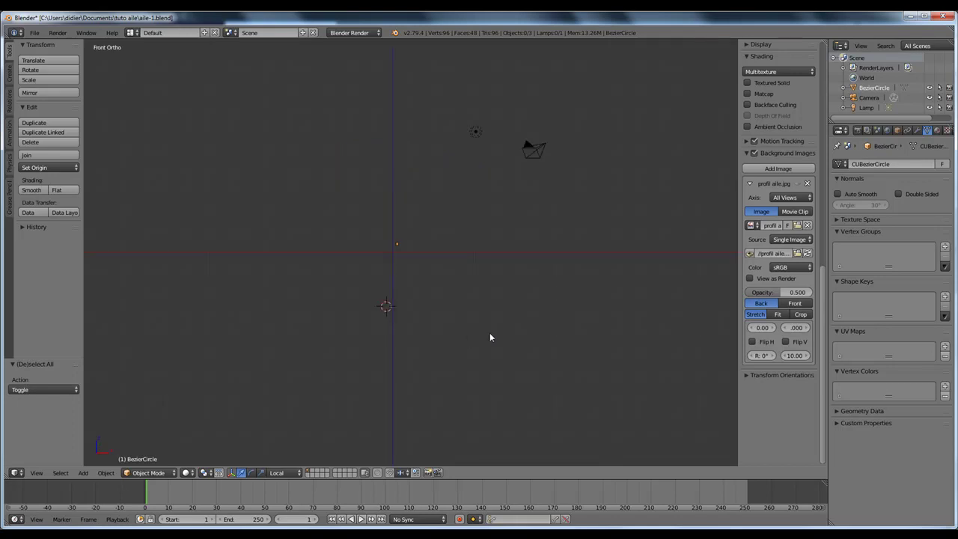
pyautogui.moveTo(428, 247)
pyautogui.mouseDown(button='middle')
pyautogui.moveTo(389, 259)
pyautogui.moveTo(411, 255)
pyautogui.mouseUp(button='middle')
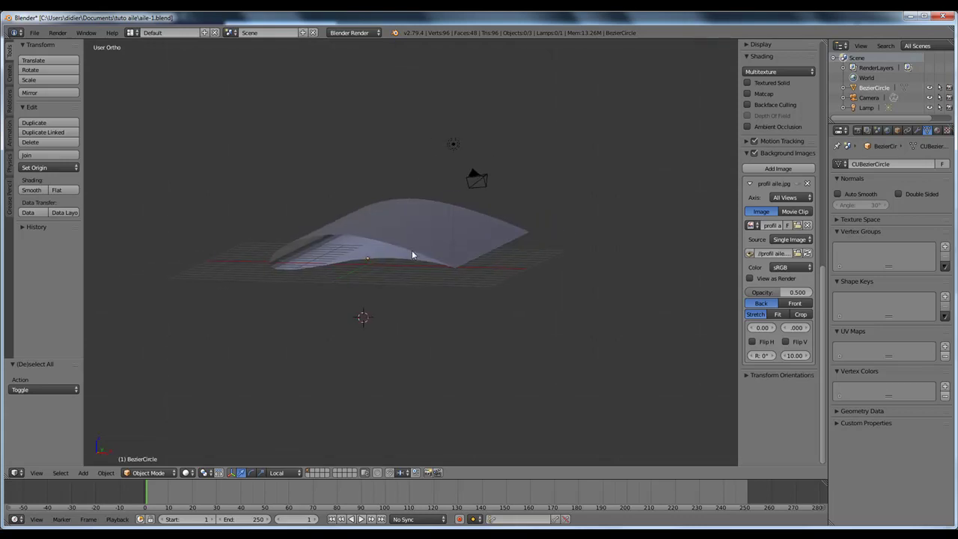
pyautogui.press('KP_1')
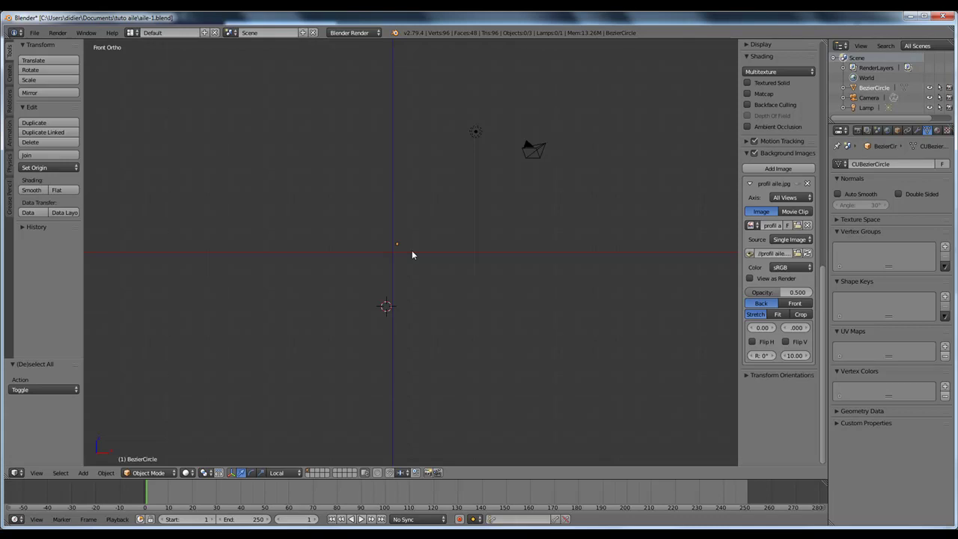
pyautogui.press('space')
pyautogui.moveTo(400, 270)
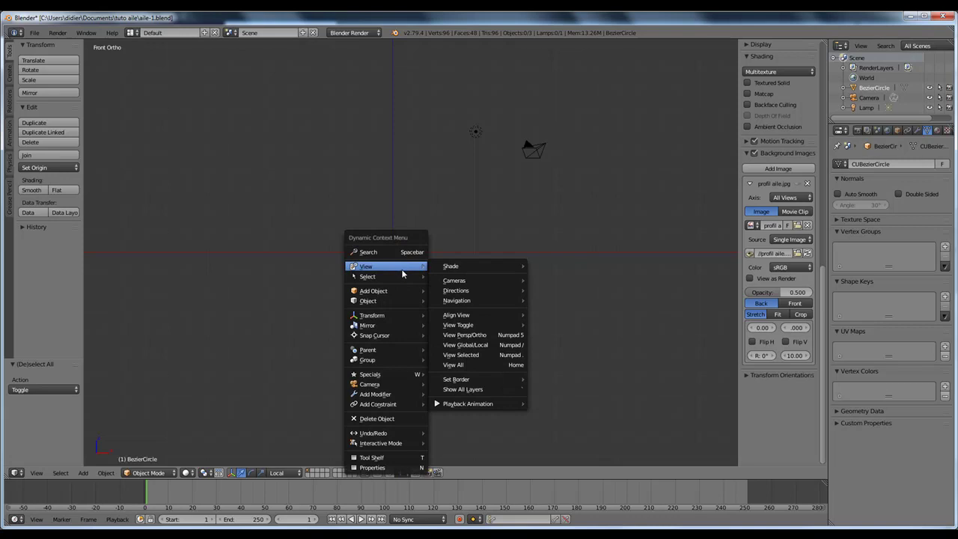
pyautogui.moveTo(398, 290)
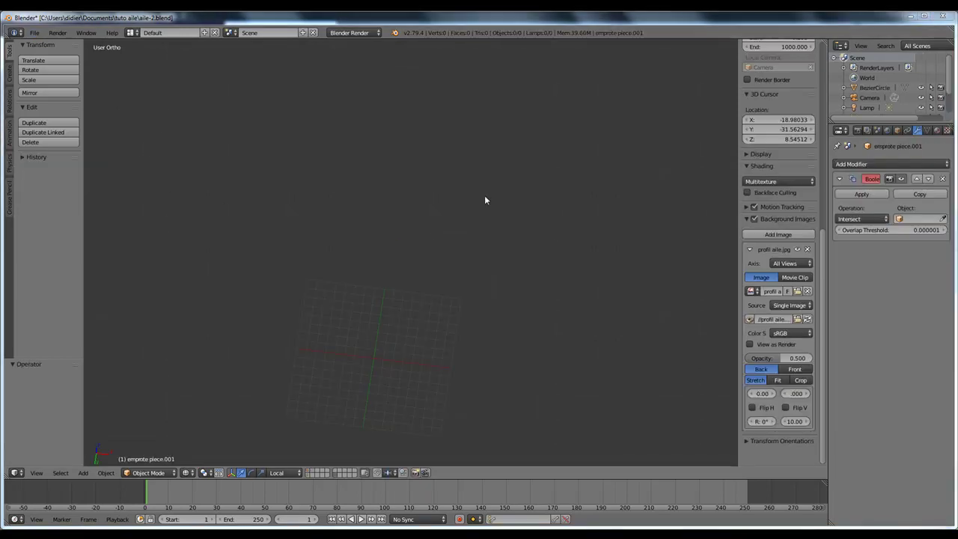
# In the user preferences, switch the 3D View: Dynamic Context Menu add-on off and back on
pyautogui.click(36, 34)
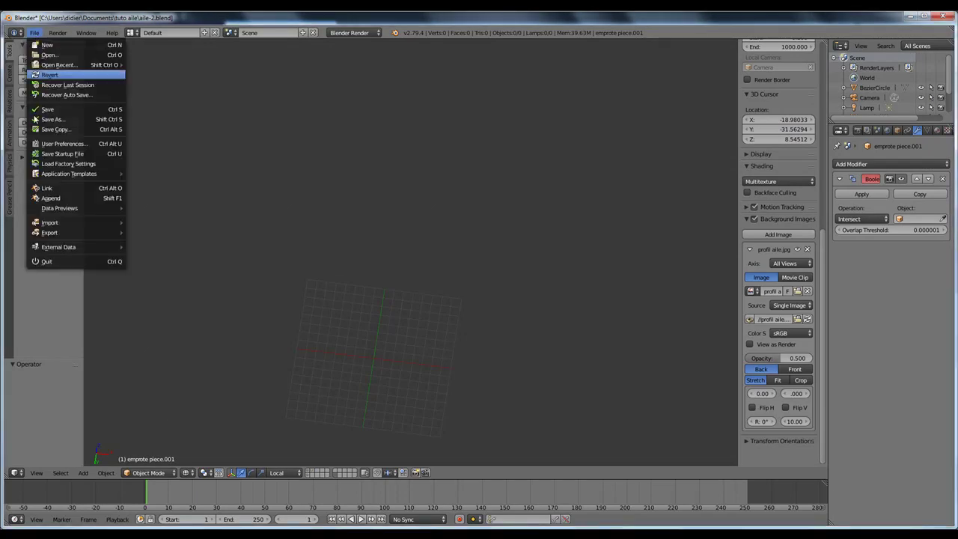
pyautogui.click(64, 143)
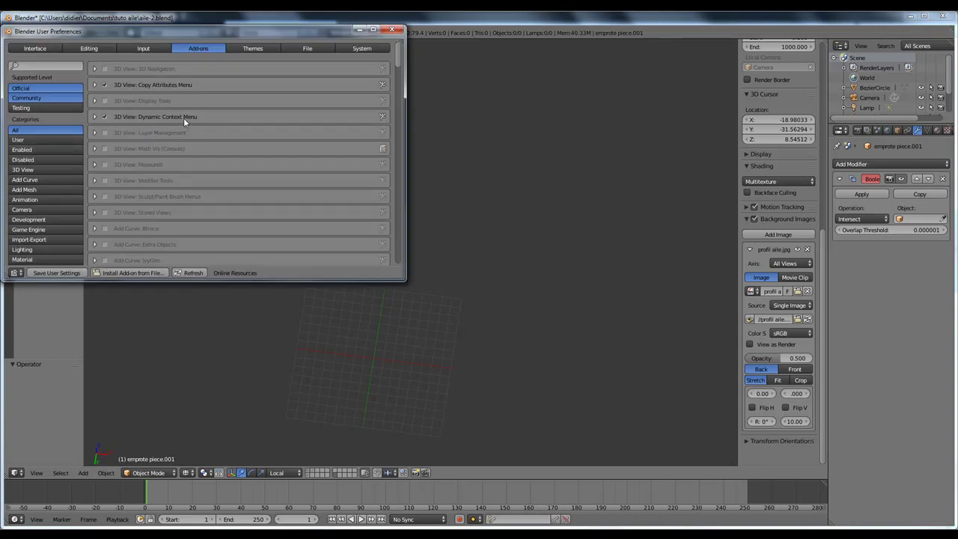
pyautogui.click(104, 117)
pyautogui.click(105, 117)
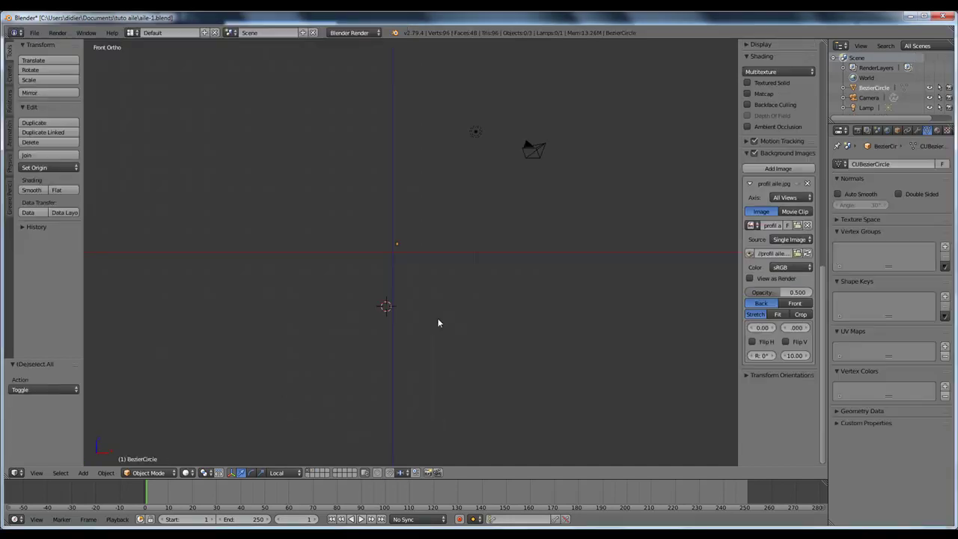
# Add a plane mesh and move it up onto the X axis and about 0.316 along X, centring it on the vertical axis
pyautogui.press('space')
pyautogui.moveTo(440, 322)
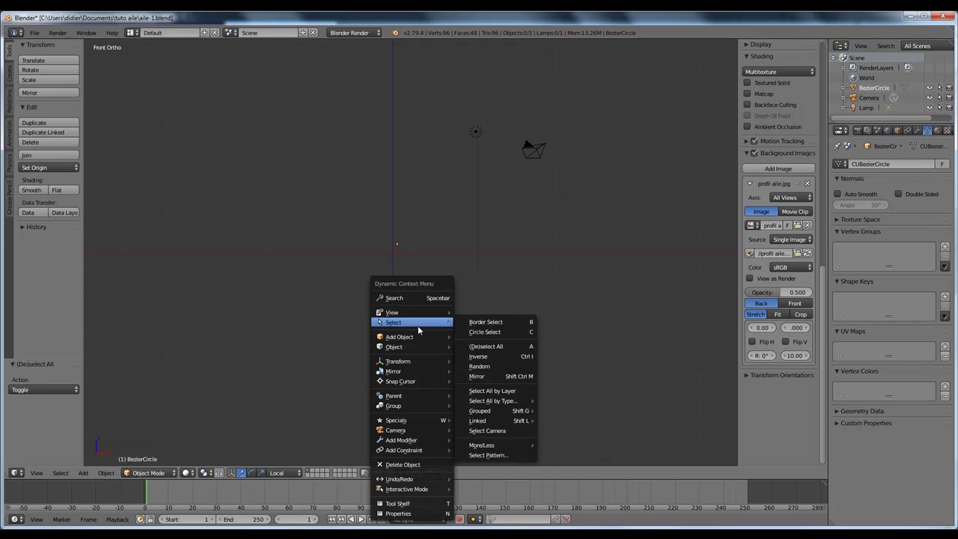
pyautogui.moveTo(419, 337)
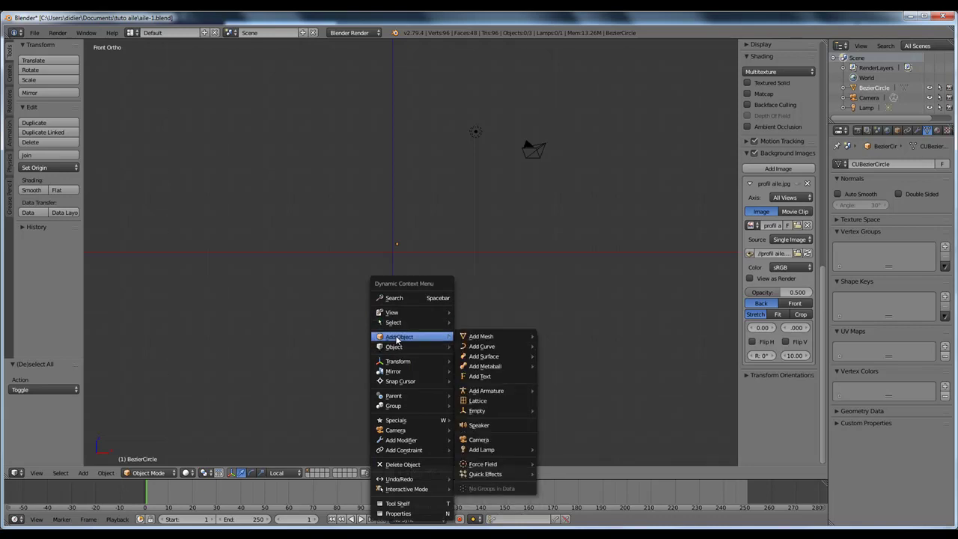
pyautogui.moveTo(487, 339)
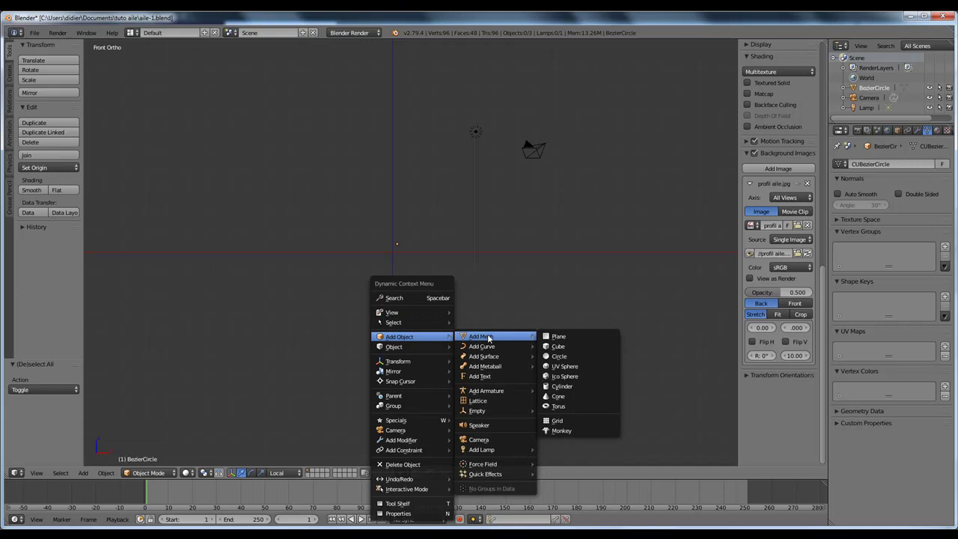
pyautogui.click(551, 341)
pyautogui.moveTo(385, 262); pyautogui.dragTo(382, 218)
pyautogui.moveTo(419, 258); pyautogui.dragTo(423, 268)
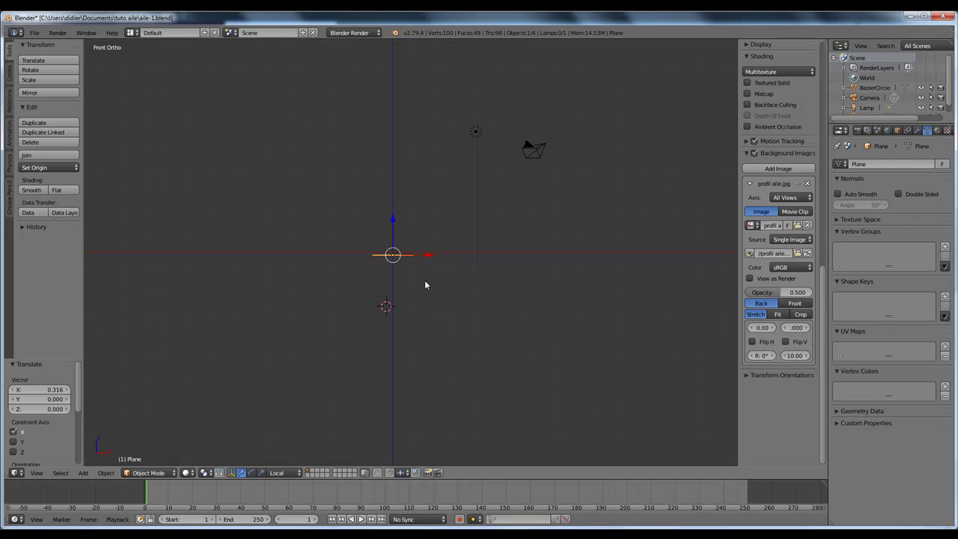
# Rotate the plane 90° about the X axis so it stands upright
pyautogui.write('r')
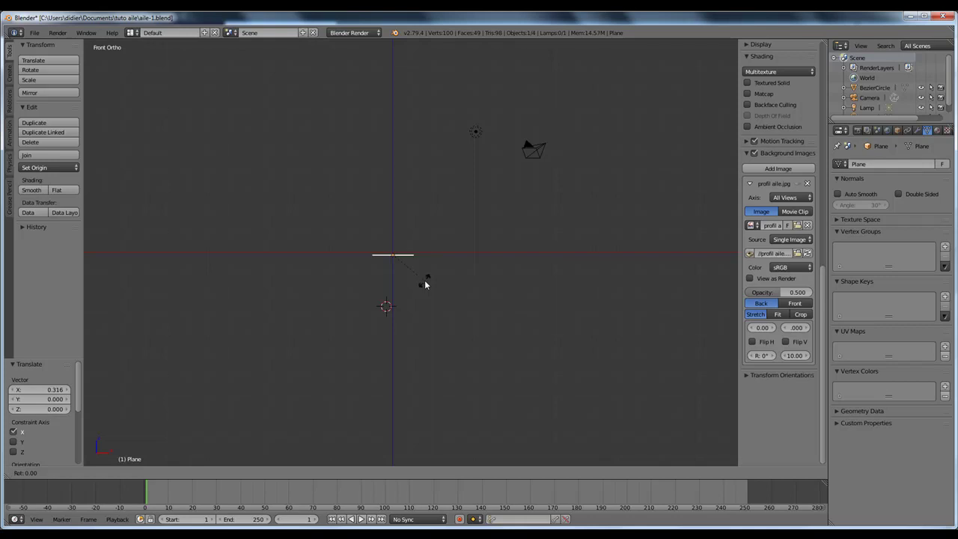
pyautogui.write('x')
pyautogui.write('90')
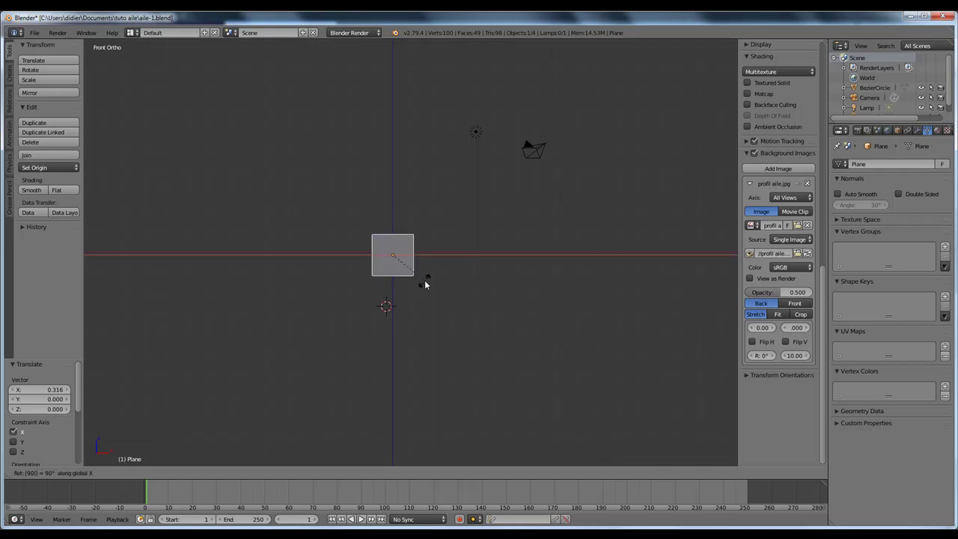
pyautogui.press('Return')
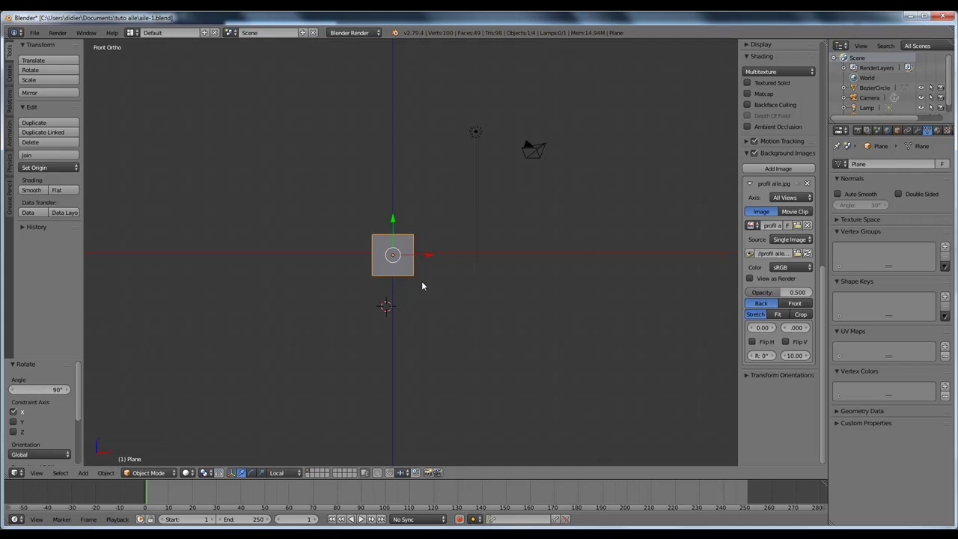
# Stretch the plane by a factor of about 3.75 along X, and scale it uniformly by about 1.82
pyautogui.press('s')
pyautogui.press('x')
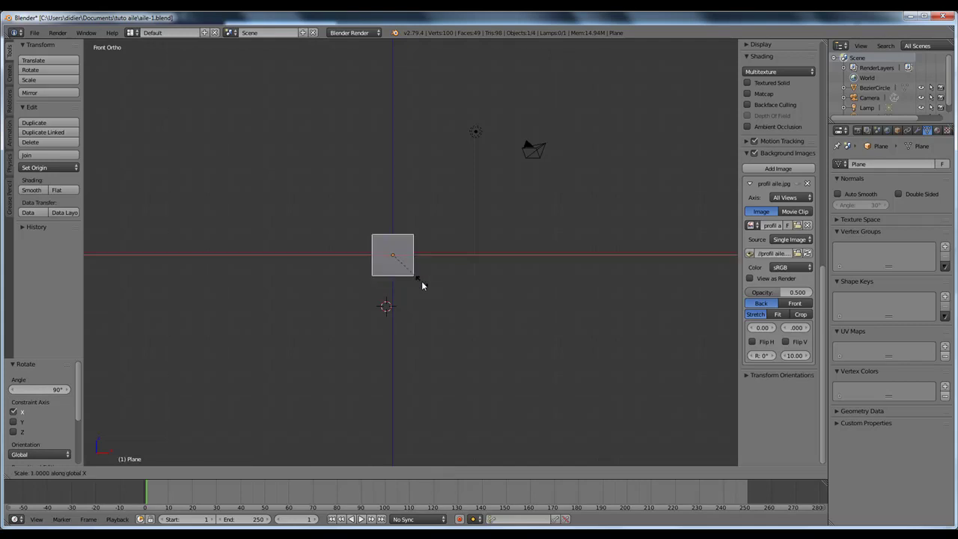
pyautogui.click(539, 278)
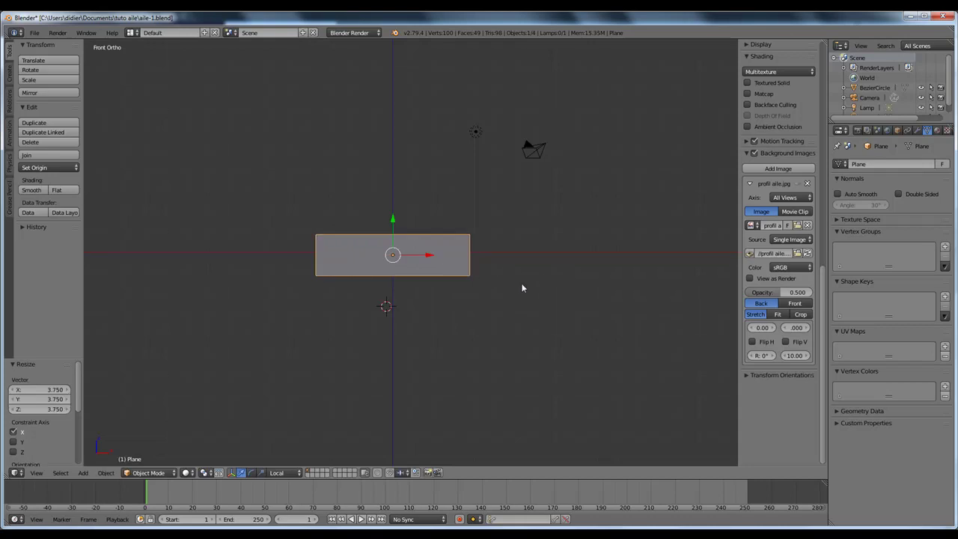
pyautogui.moveTo(490, 311); pyautogui.dragTo(467, 339, button='middle')
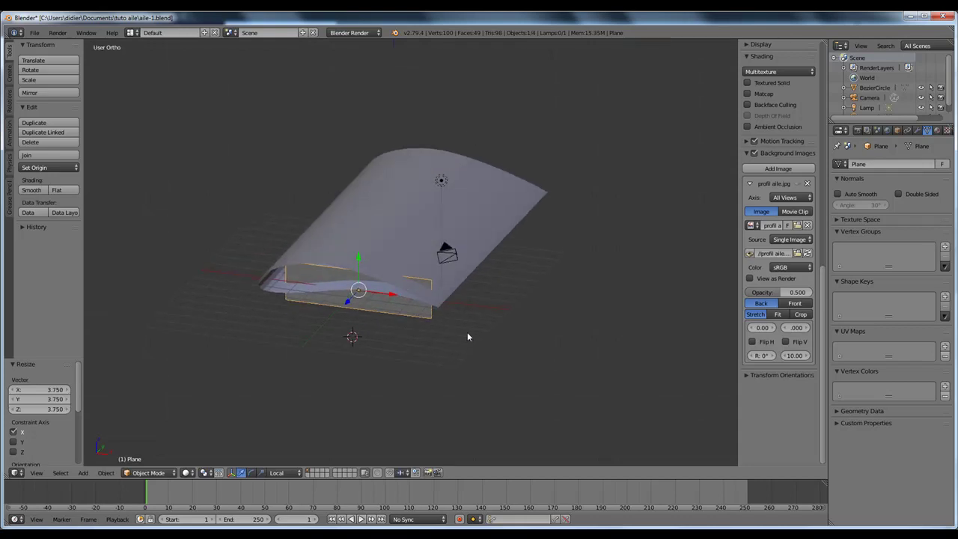
pyautogui.press('s')
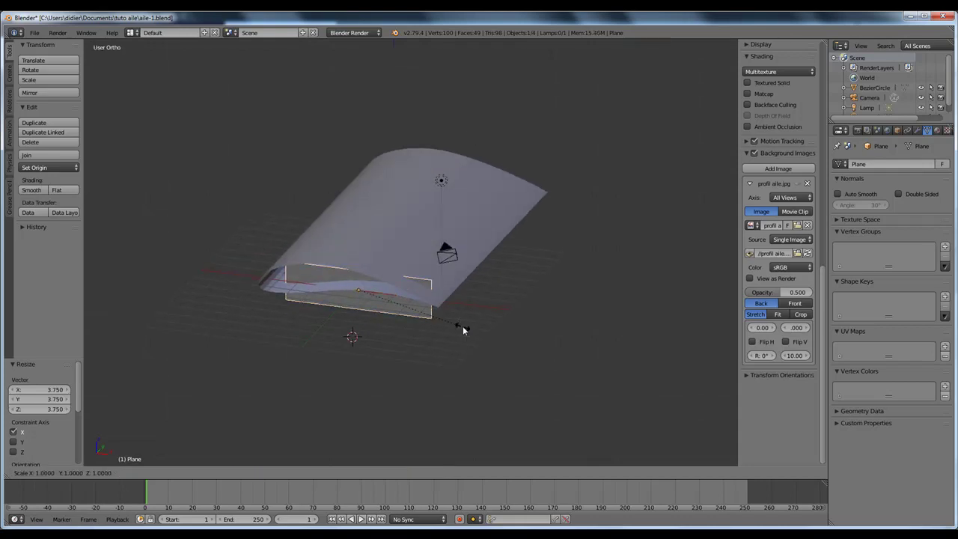
pyautogui.click(548, 357)
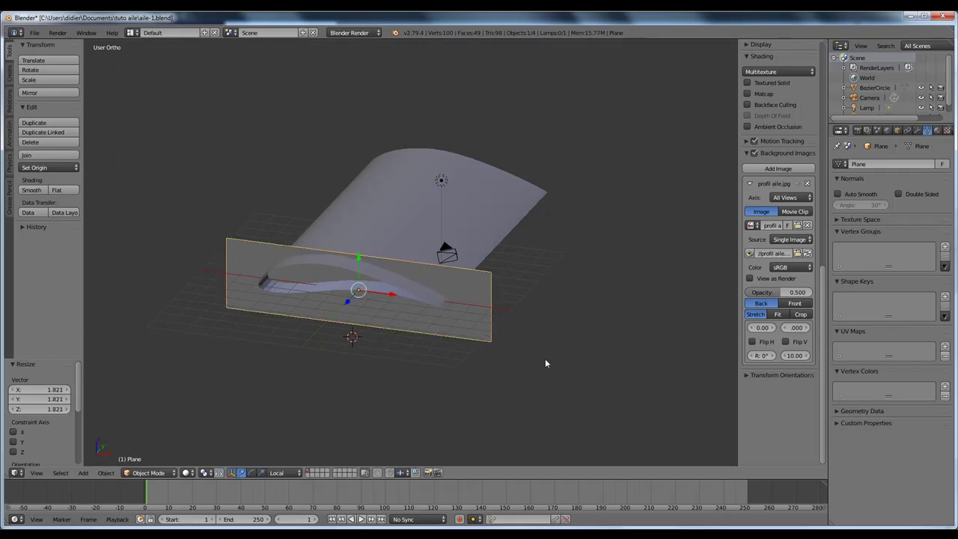
# Raise the plane about 0.419 along its local Y and, in top view, shift it about -6.571 along local Z towards mid-wing
pyautogui.moveTo(359, 258); pyautogui.dragTo(382, 320)
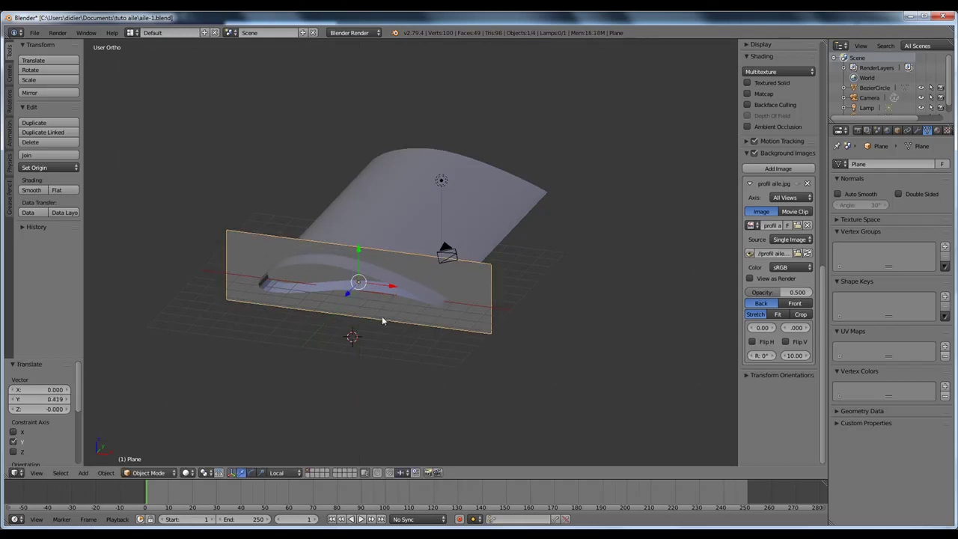
pyautogui.press('KP_7')
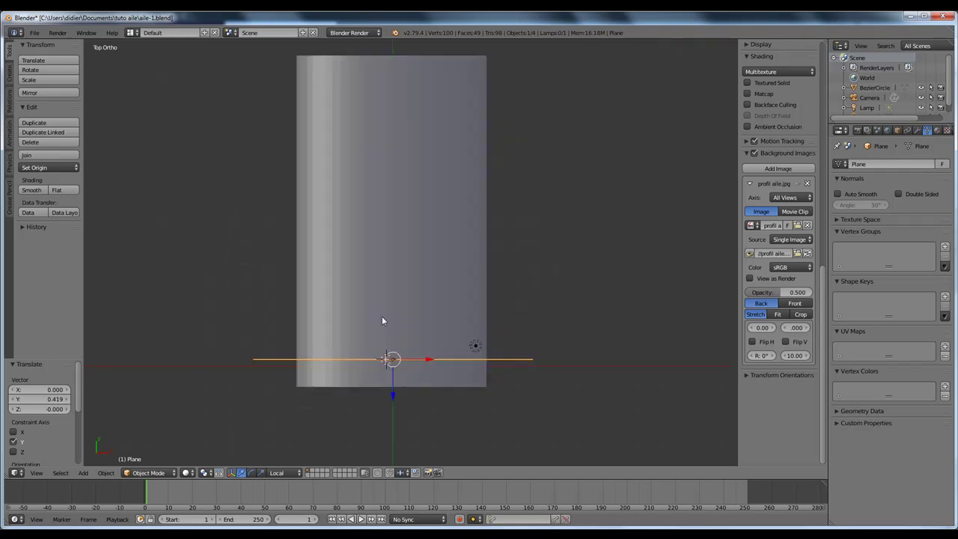
pyautogui.moveTo(393, 397); pyautogui.dragTo(399, 261)
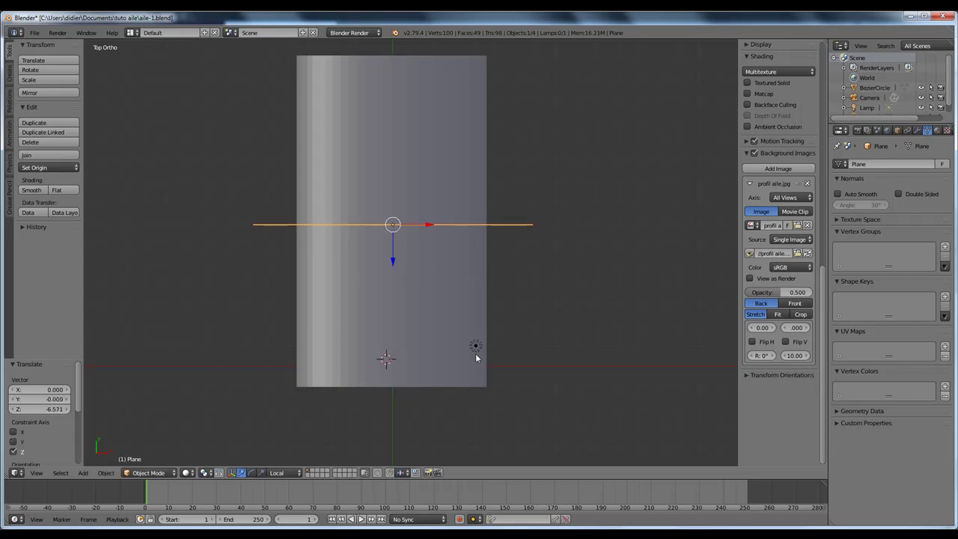
pyautogui.write('r45')
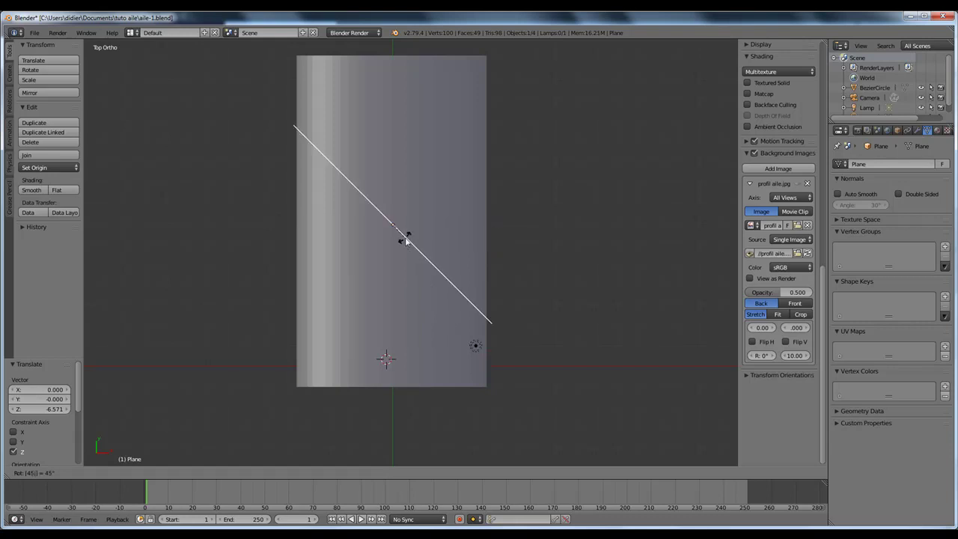
pyautogui.write('y')
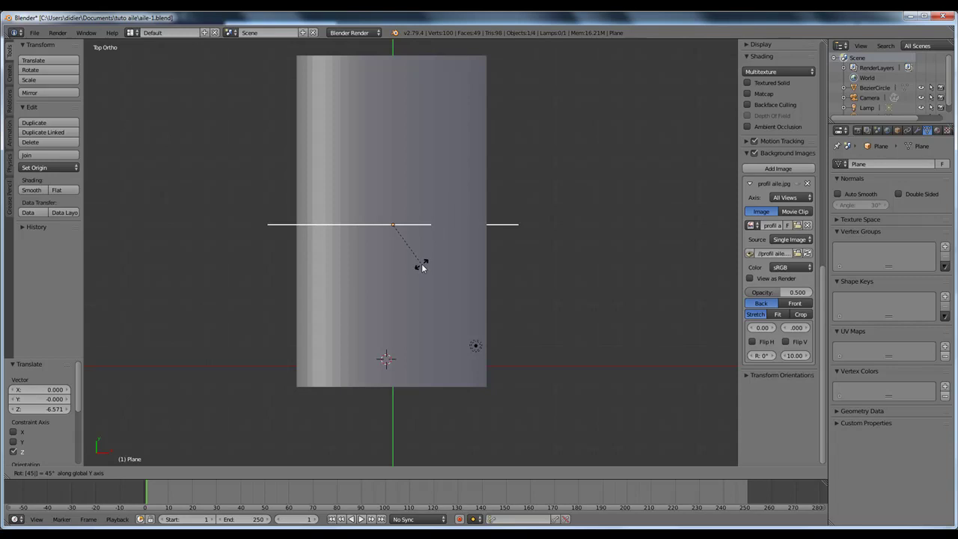
pyautogui.click(421, 266)
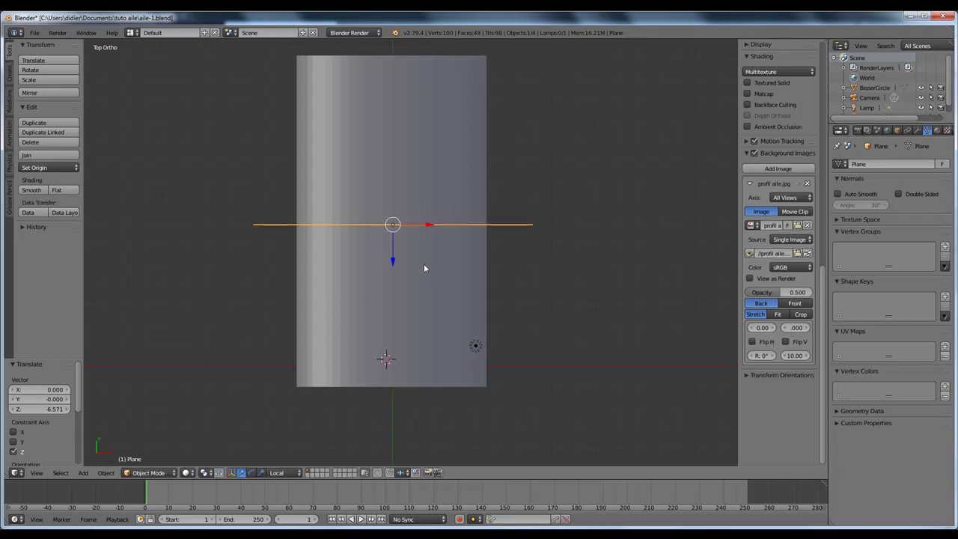
# Scale the plane uniformly by about 1.53 and rotate it 45° about the global Z axis so it crosses the wing diagonally
pyautogui.press('s')
pyautogui.click(459, 269)
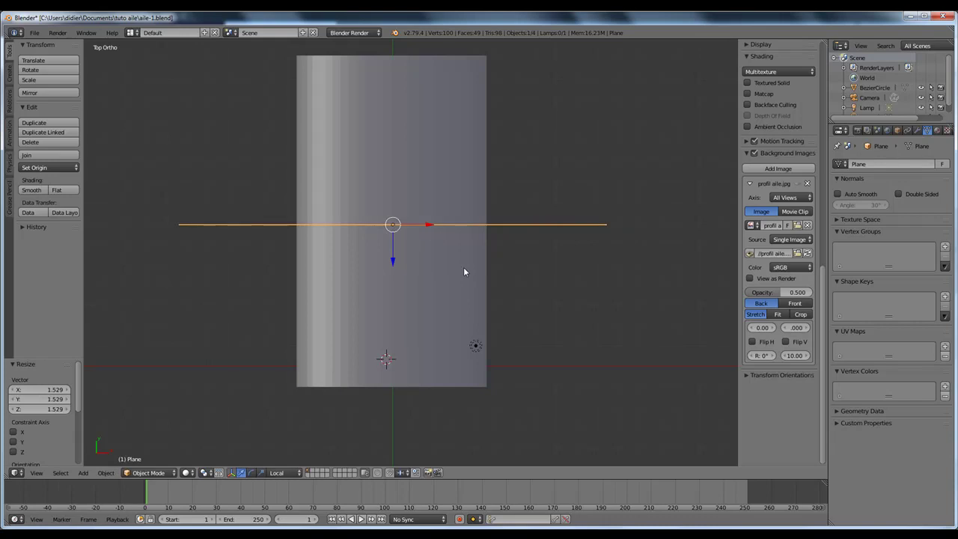
pyautogui.press('r')
pyautogui.rightClick(464, 268)
pyautogui.press('r')
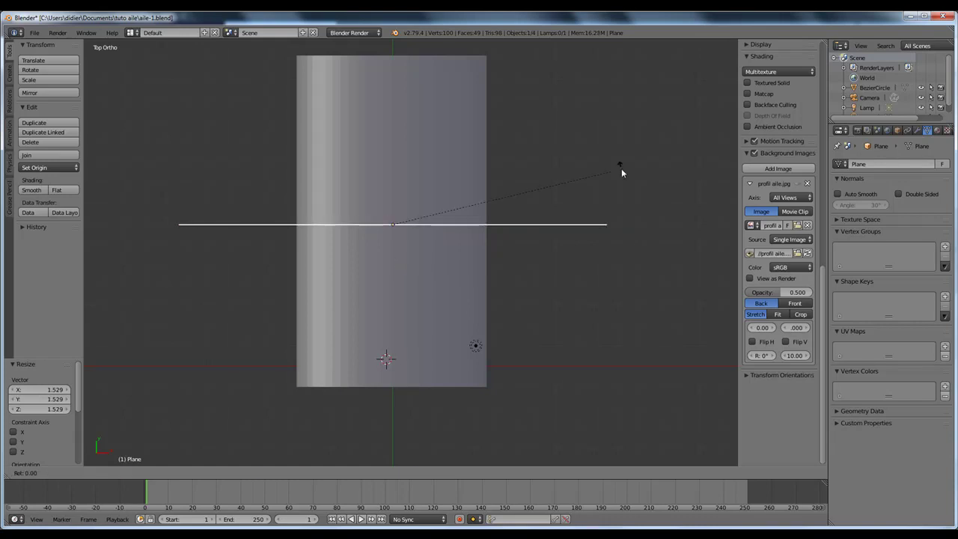
pyautogui.write('z45')
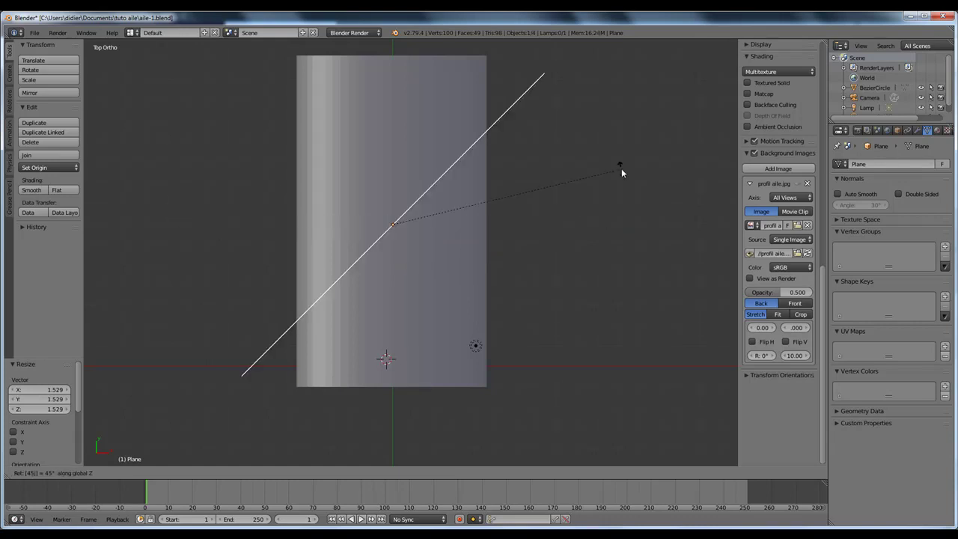
pyautogui.press('Return')
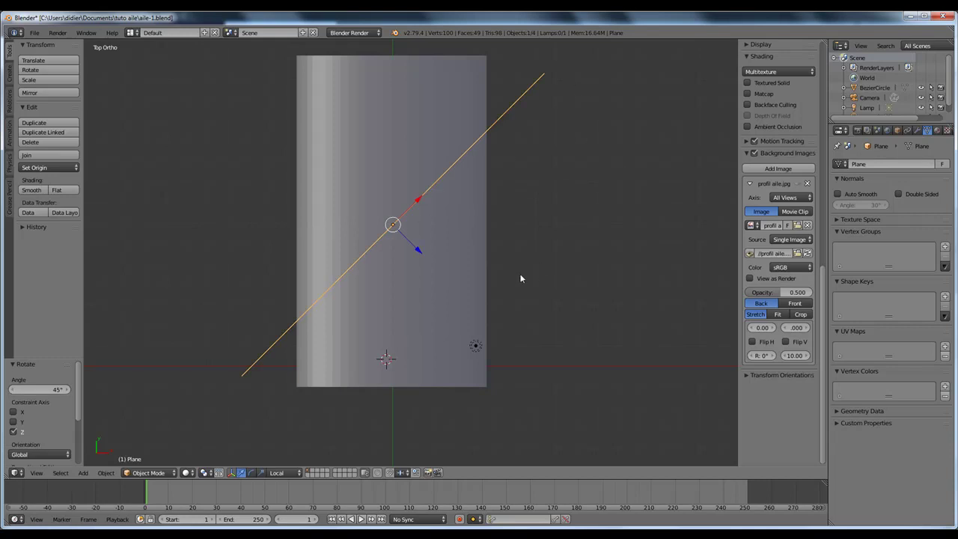
# Select the extruded wing and add a Boolean modifier to it
pyautogui.moveTo(488, 327); pyautogui.dragTo(444, 280, button='middle')
pyautogui.rightClick(442, 279)
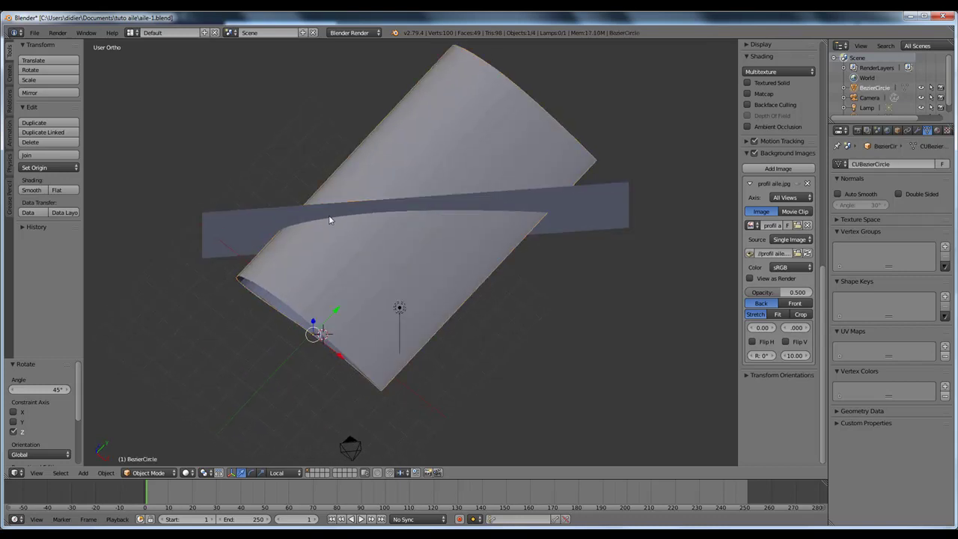
pyautogui.click(918, 130)
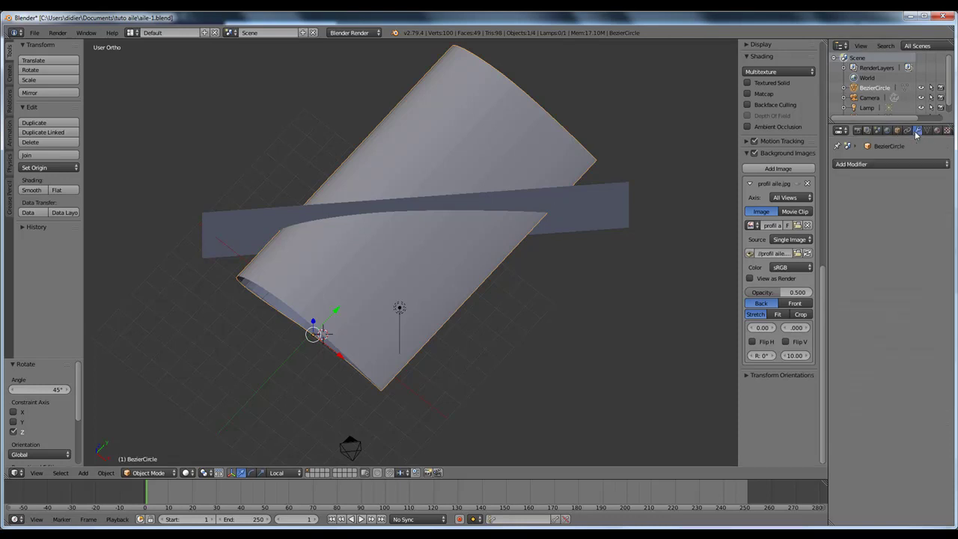
pyautogui.click(877, 164)
pyautogui.click(873, 166)
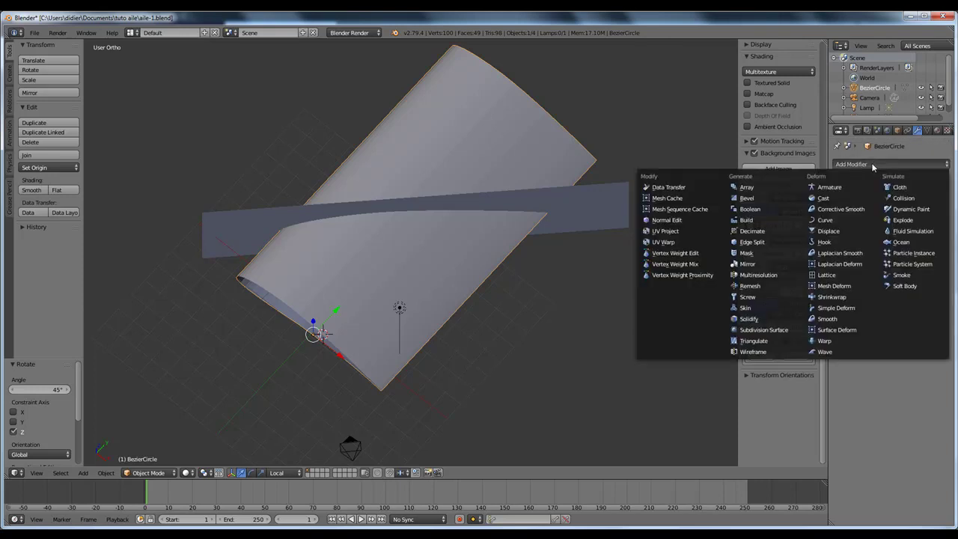
pyautogui.click(761, 211)
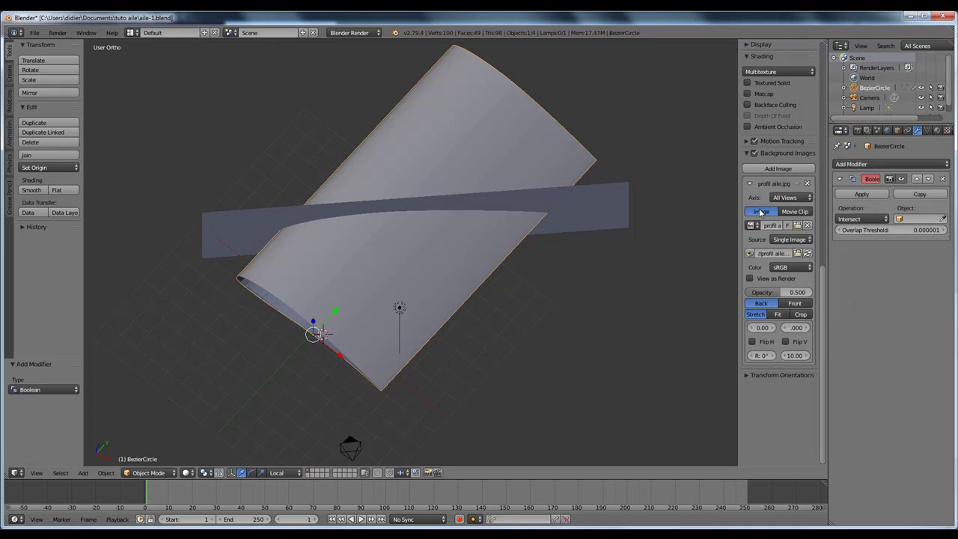
# Set the wing's Boolean modifier to Difference with Plane as the cutting object and apply it
pyautogui.click(885, 220)
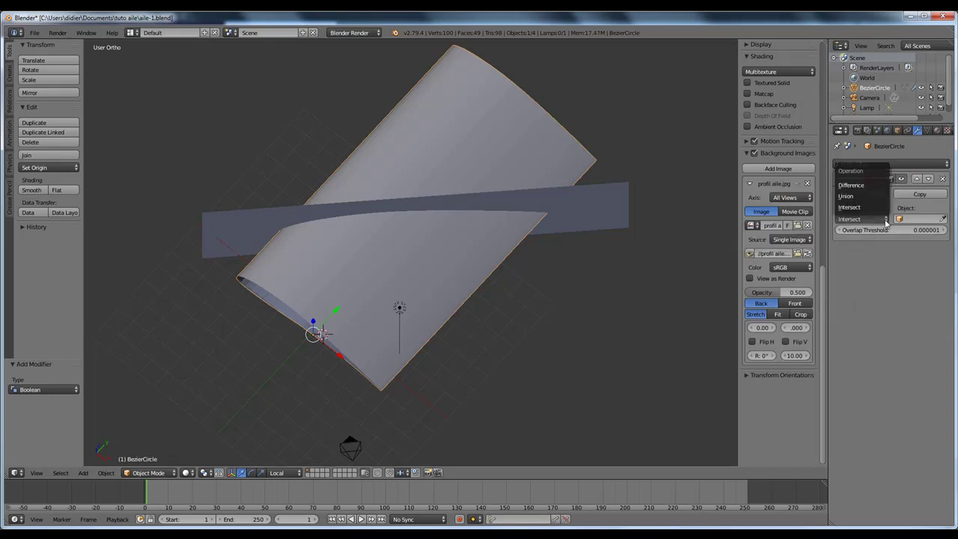
pyautogui.click(868, 187)
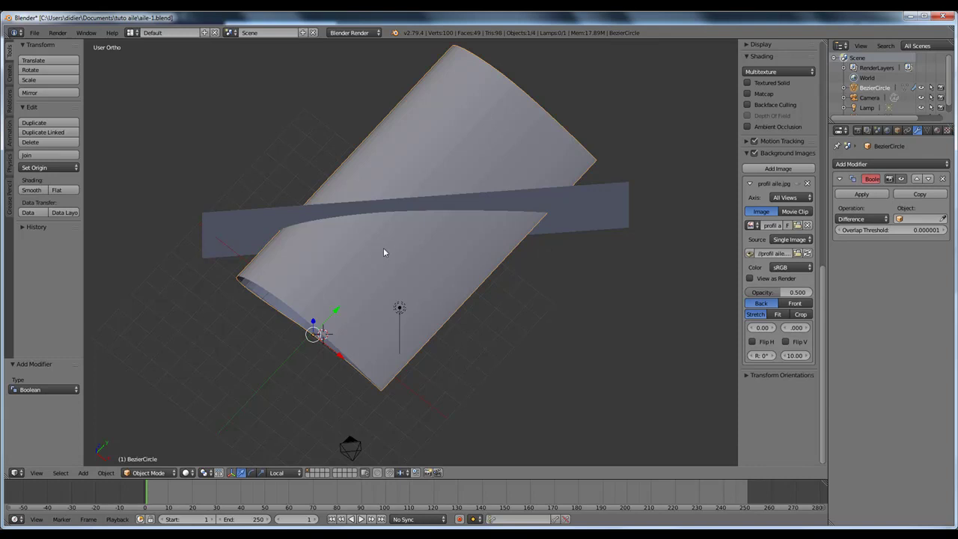
pyautogui.click(902, 218)
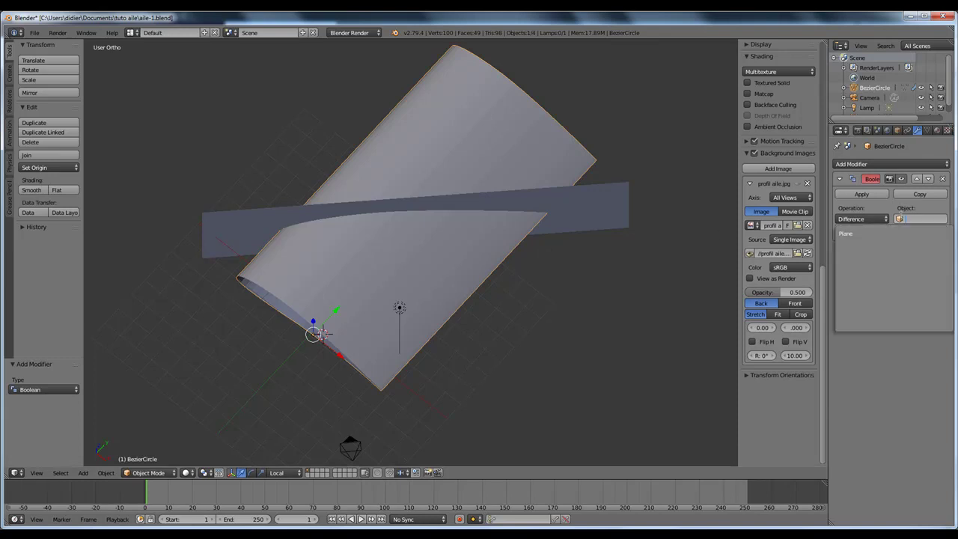
pyautogui.click(847, 233)
pyautogui.moveTo(587, 259); pyautogui.dragTo(457, 218, button='middle')
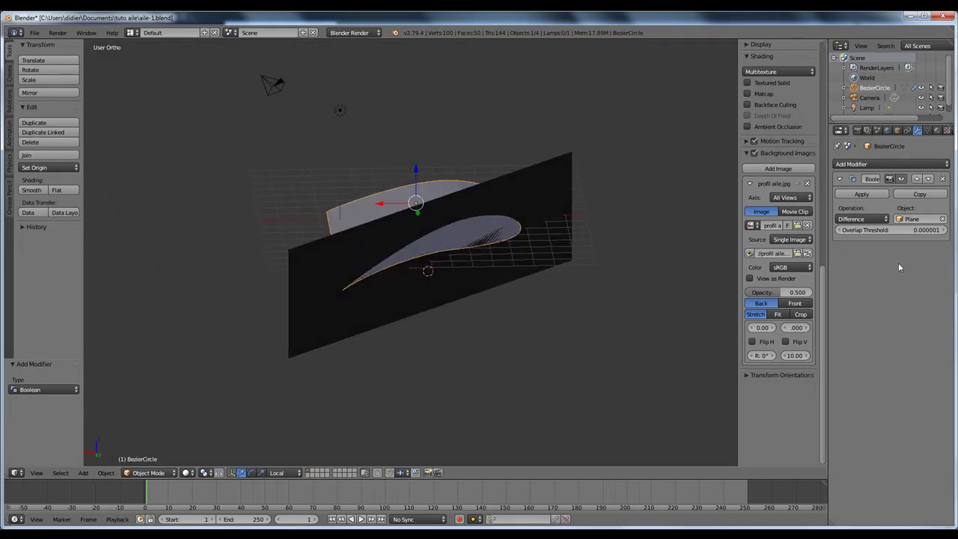
pyautogui.click(861, 194)
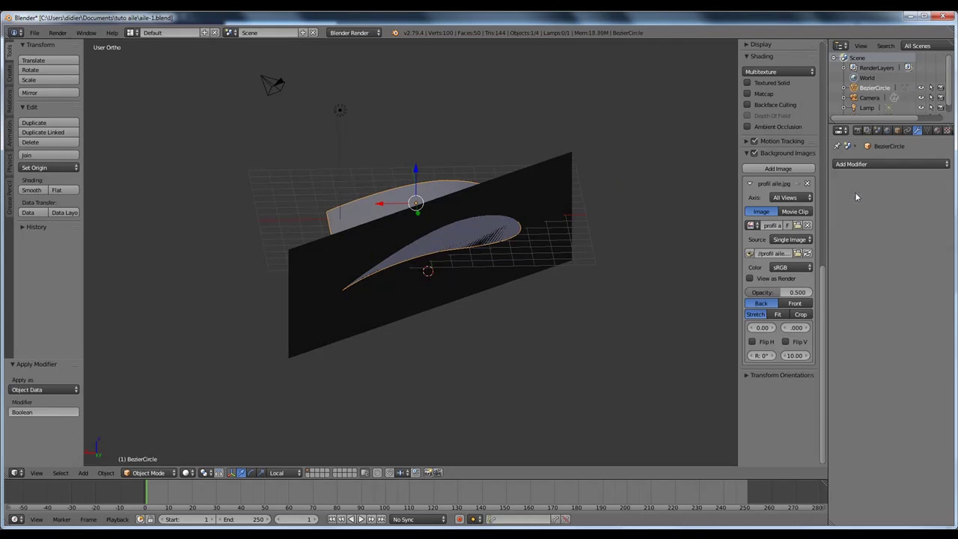
# Delete the cutting plane from the scene
pyautogui.moveTo(550, 262); pyautogui.dragTo(503, 269, button='middle')
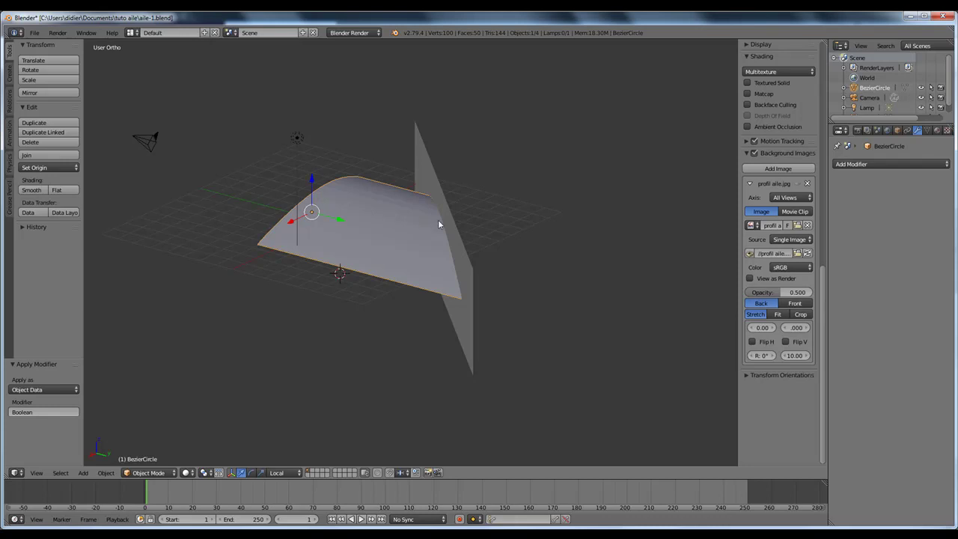
pyautogui.rightClick(461, 245)
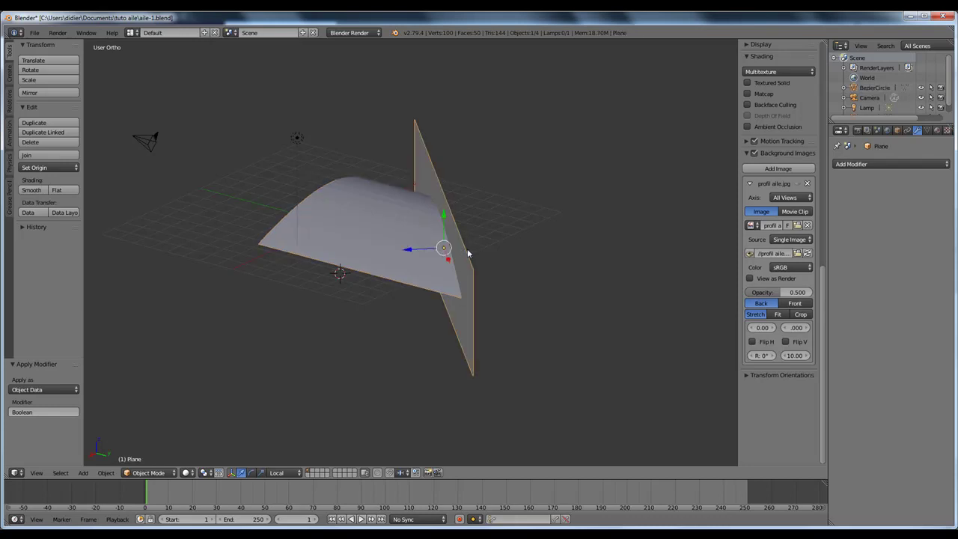
pyautogui.press('x')
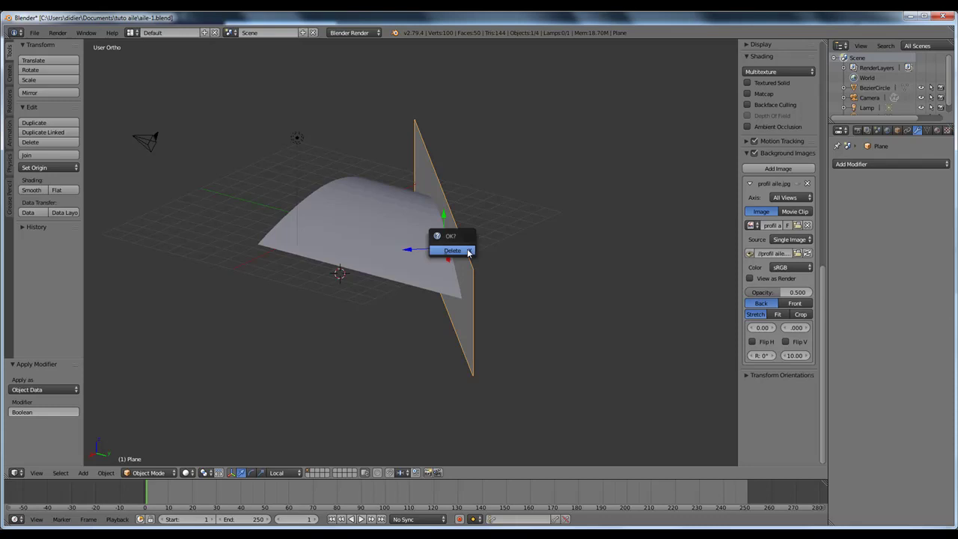
pyautogui.click(454, 250)
# In edit mode, select the whole airfoil outline at the wing's diagonally cut end
pyautogui.moveTo(517, 284); pyautogui.dragTo(438, 250, button='middle')
pyautogui.rightClick(441, 249)
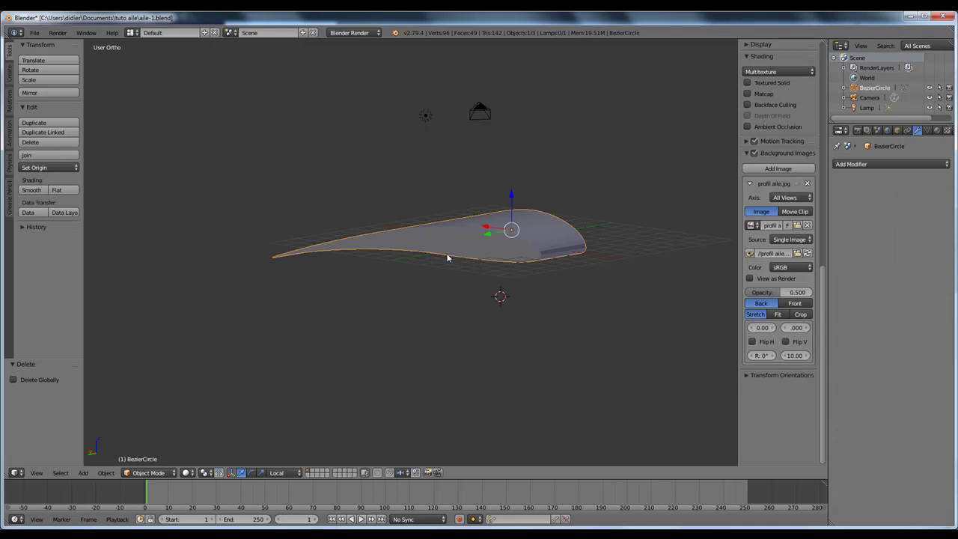
pyautogui.press('Tab')
pyautogui.moveTo(475, 243); pyautogui.dragTo(454, 288, button='middle')
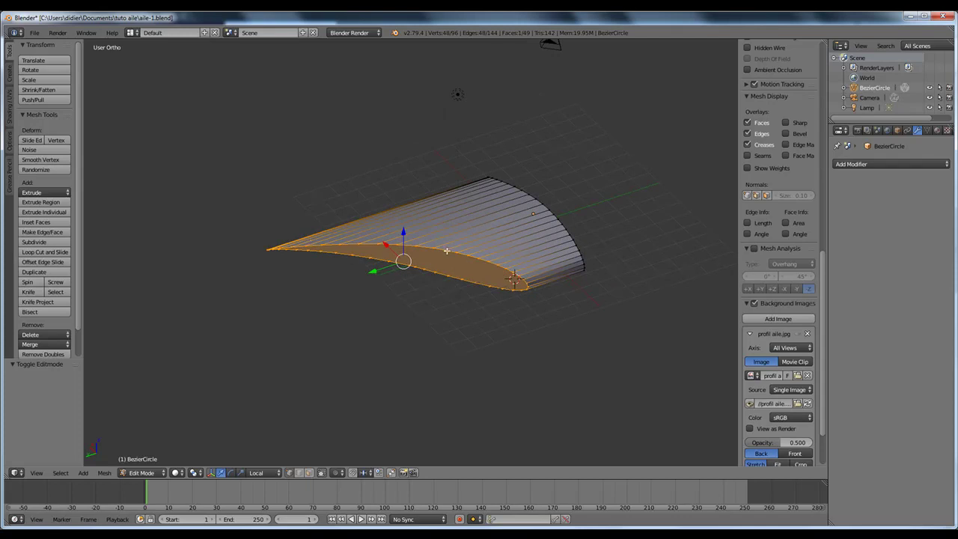
pyautogui.press('Tab')
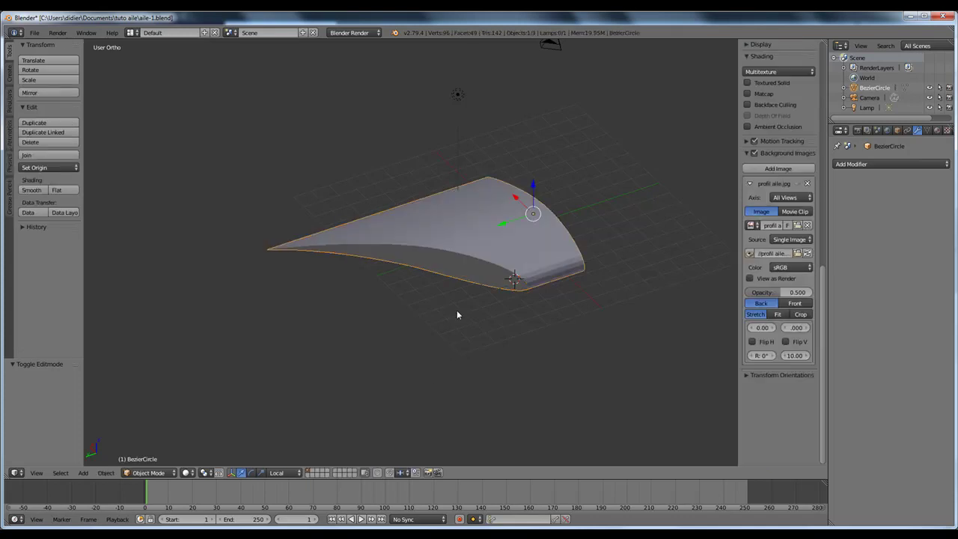
pyautogui.press('Tab')
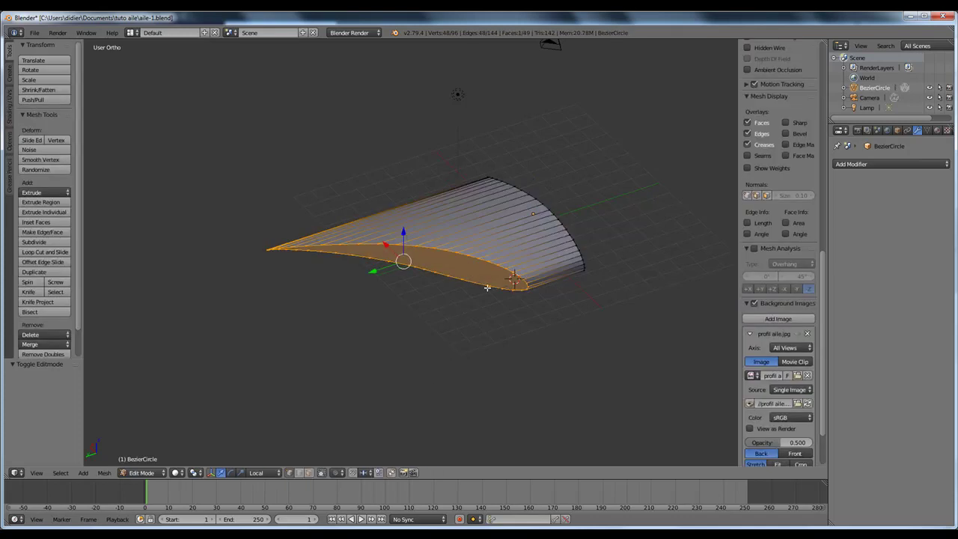
pyautogui.press('a')
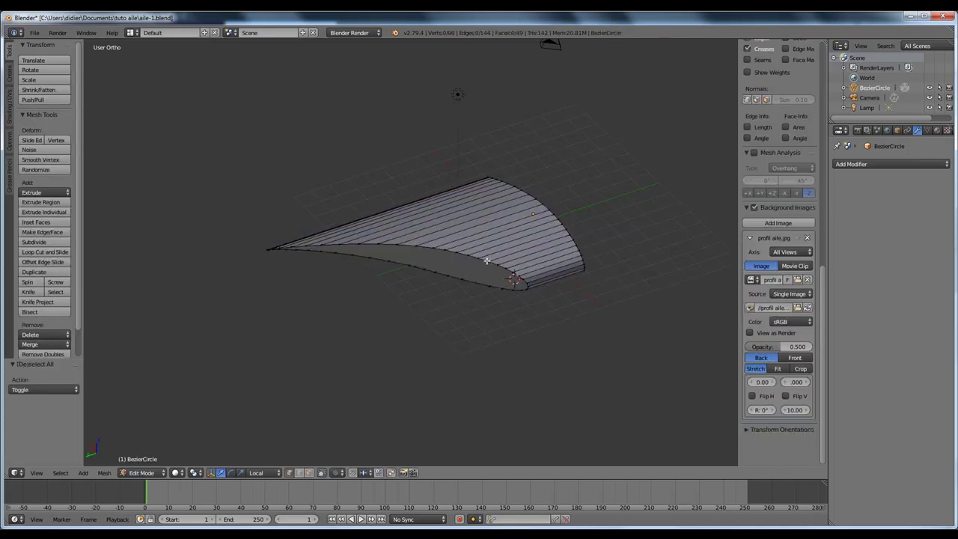
pyautogui.rightClick(488, 261)
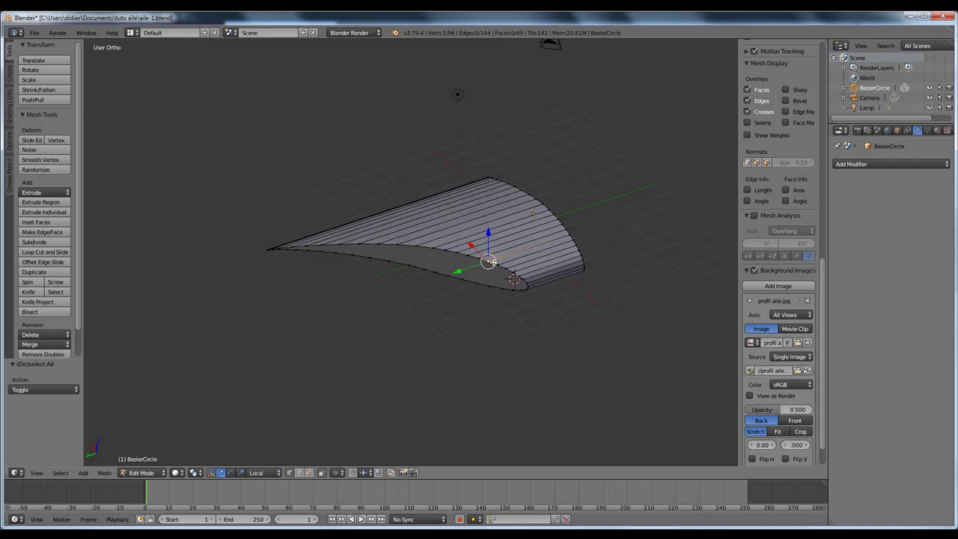
pyautogui.keyDown('alt'); pyautogui.rightClick(494, 266); pyautogui.keyUp('alt')
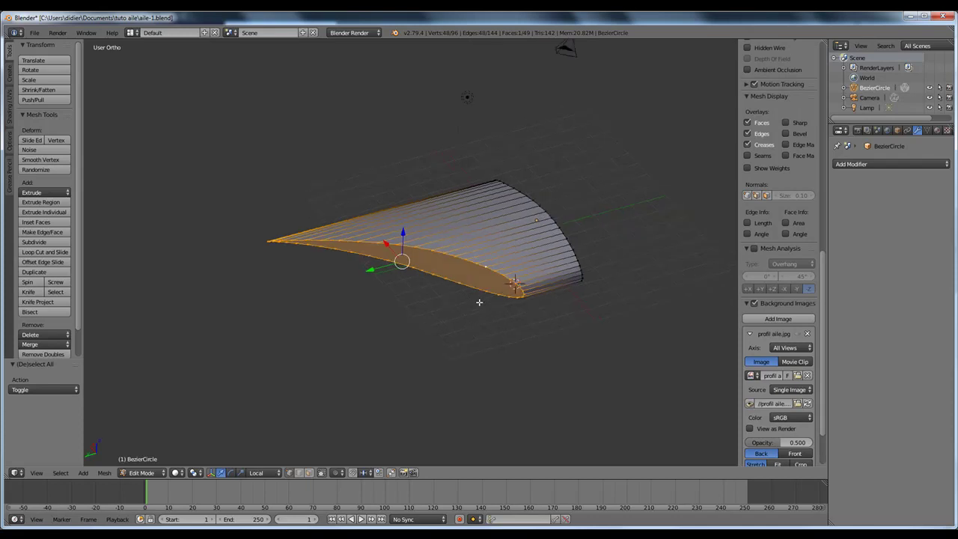
# Duplicate the selected end profile in top view, offset it about 0.049 in X and 2.263 in Y, and separate it into its own object
pyautogui.press('KP_7')
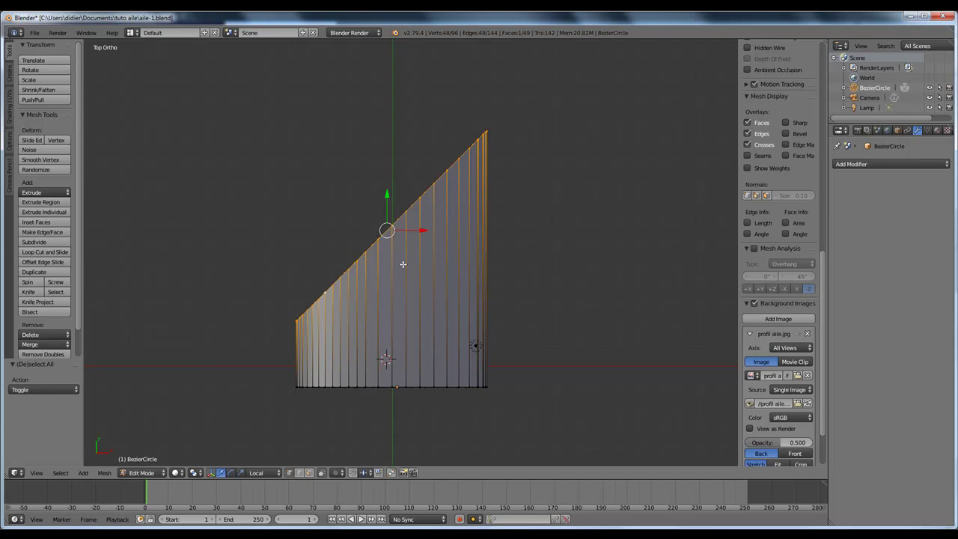
pyautogui.press('e')
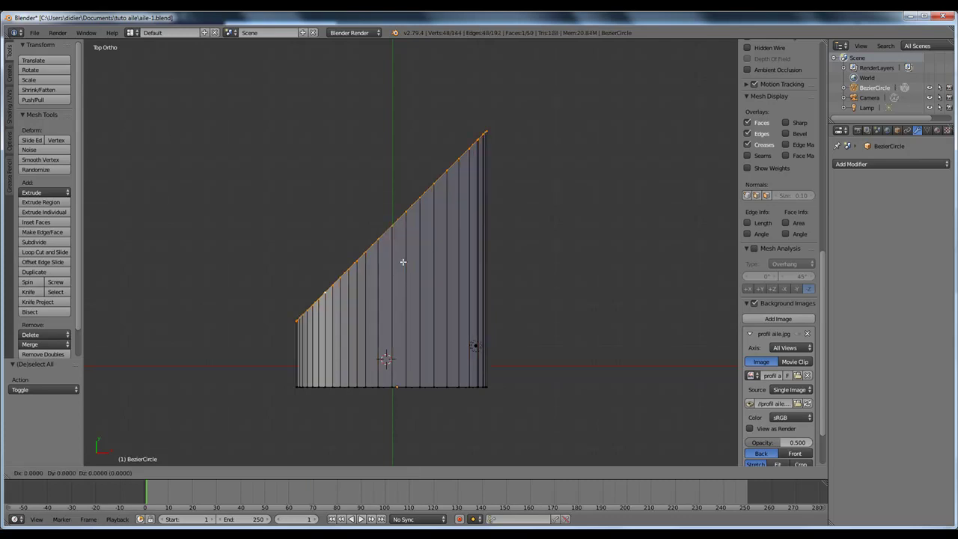
pyautogui.click(403, 218)
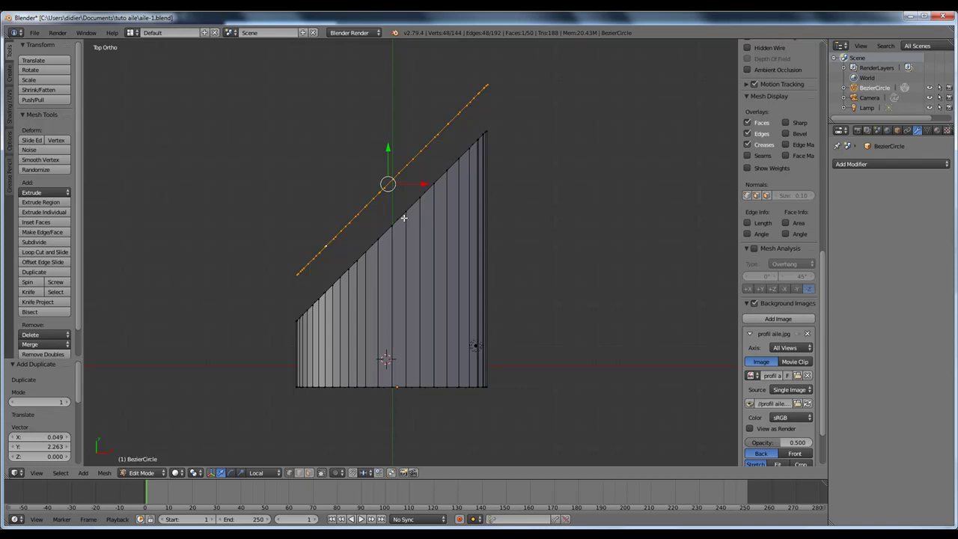
pyautogui.press('p')
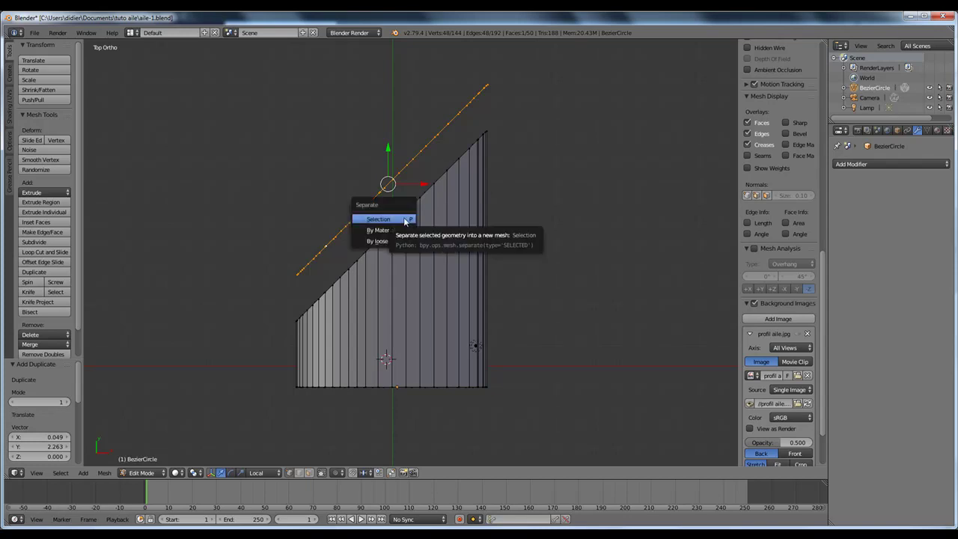
pyautogui.click(396, 220)
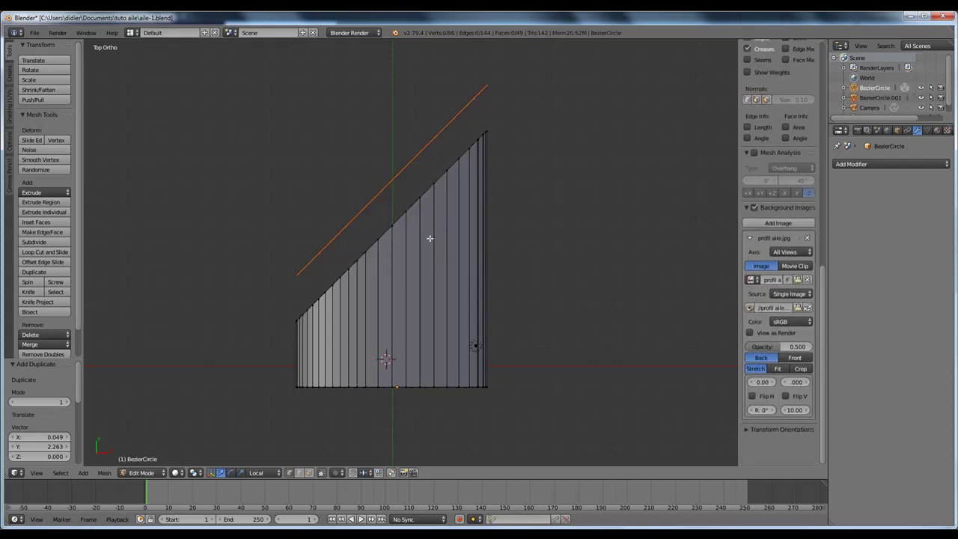
# Return to object mode, shift the cut wing about -0.170 along X, and move it to layer 11
pyautogui.press('Tab')
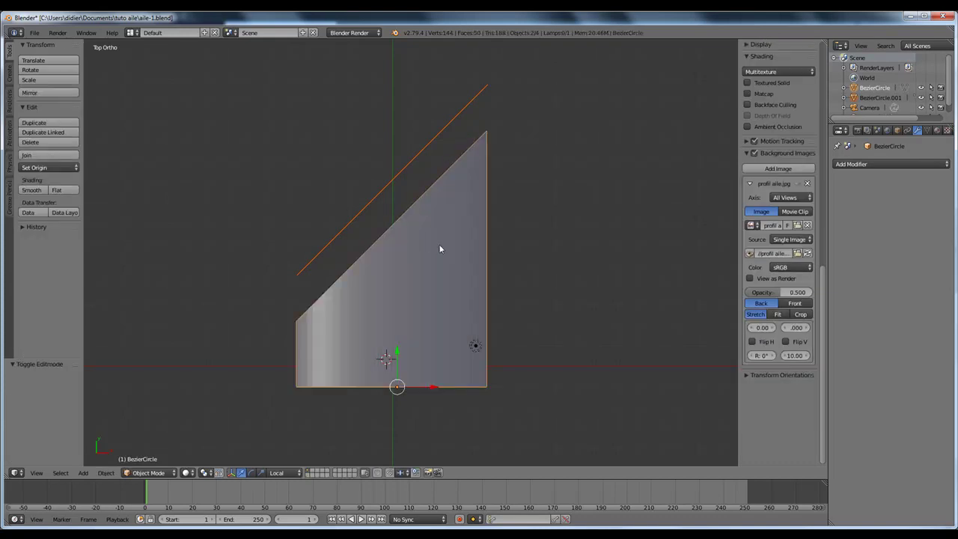
pyautogui.press('g')
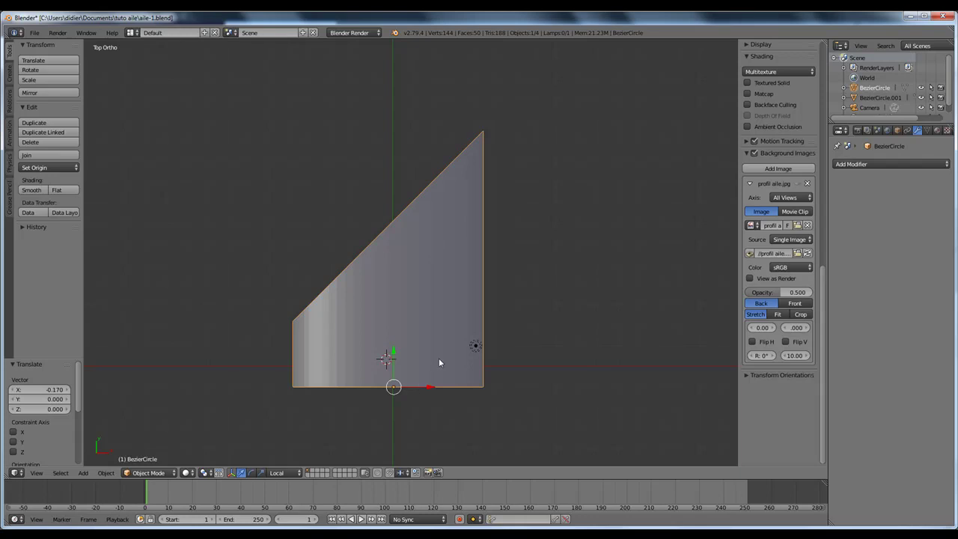
pyautogui.press('m')
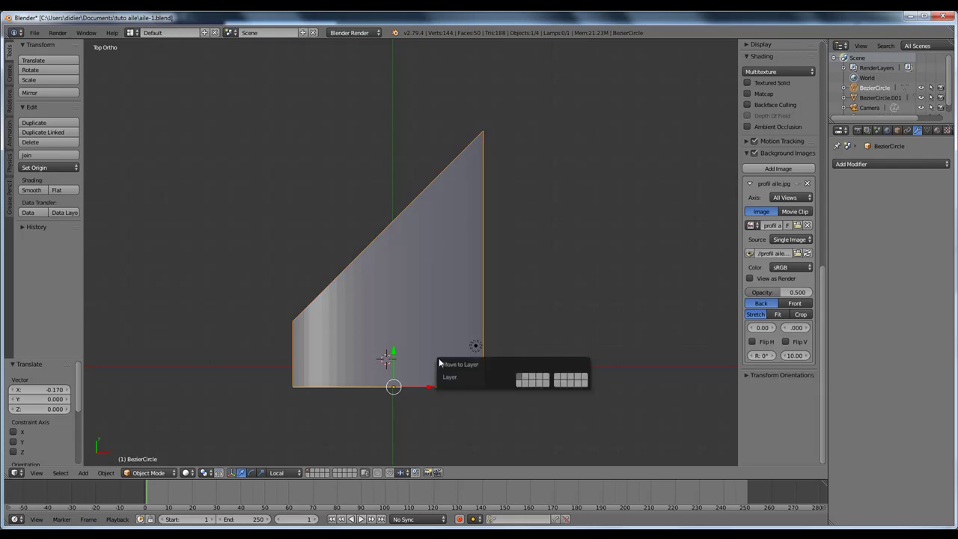
pyautogui.press('m')
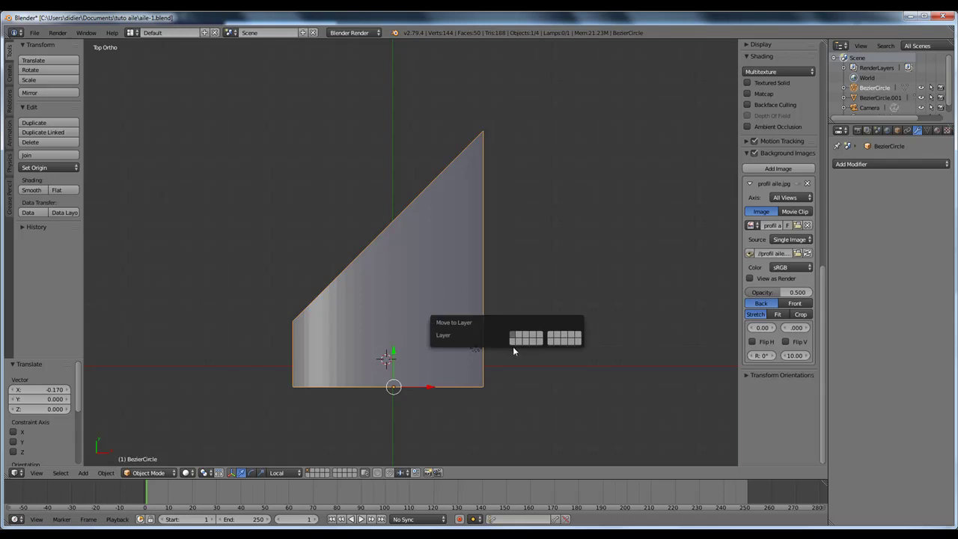
pyautogui.click(513, 345)
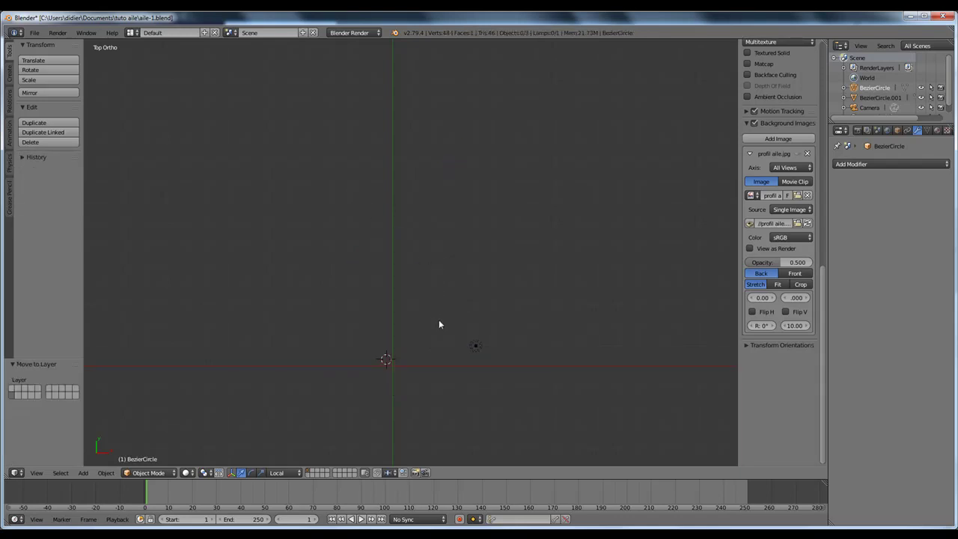
# Select the separated diagonal profile and, in top view, rotate it 45° about the global Z axis
pyautogui.moveTo(439, 322); pyautogui.dragTo(625, 235, button='middle')
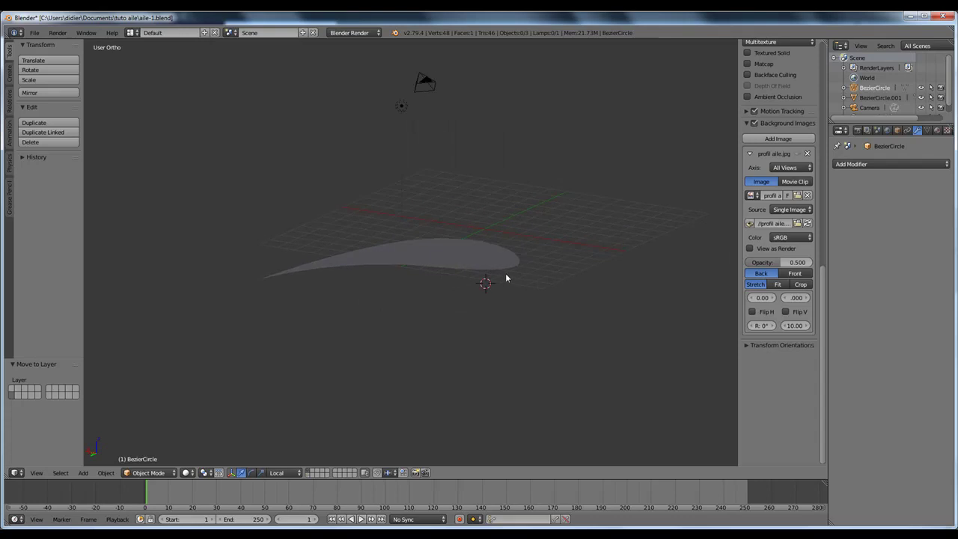
pyautogui.rightClick(477, 260)
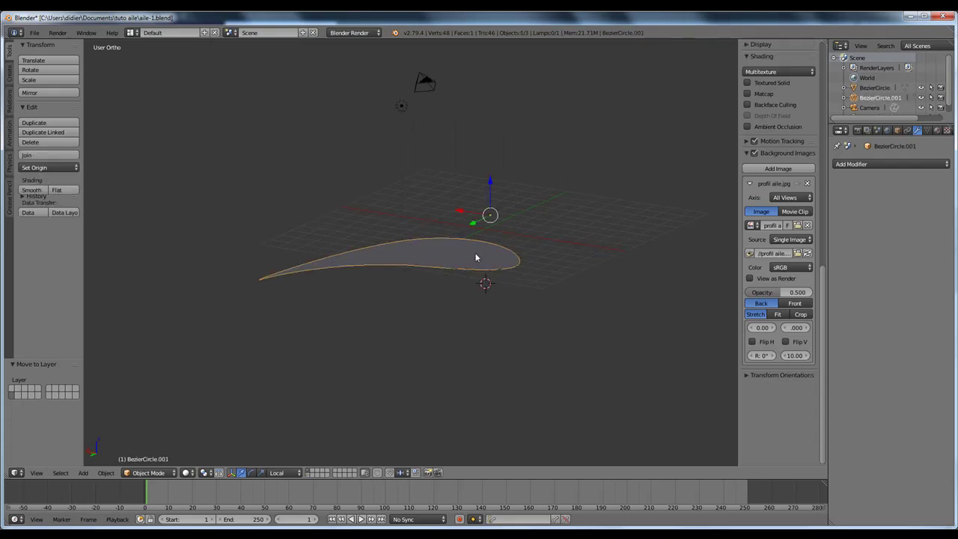
pyautogui.press('KP_7')
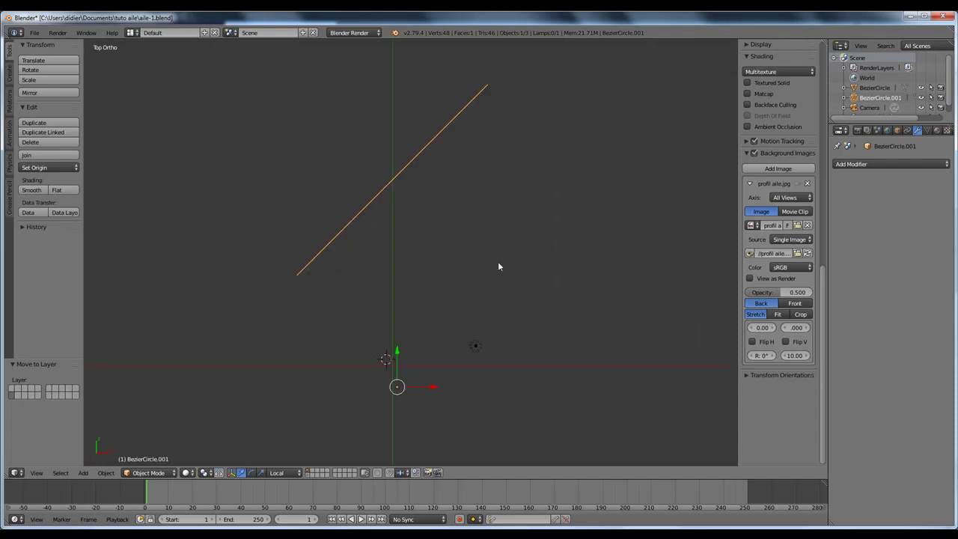
pyautogui.press('r')
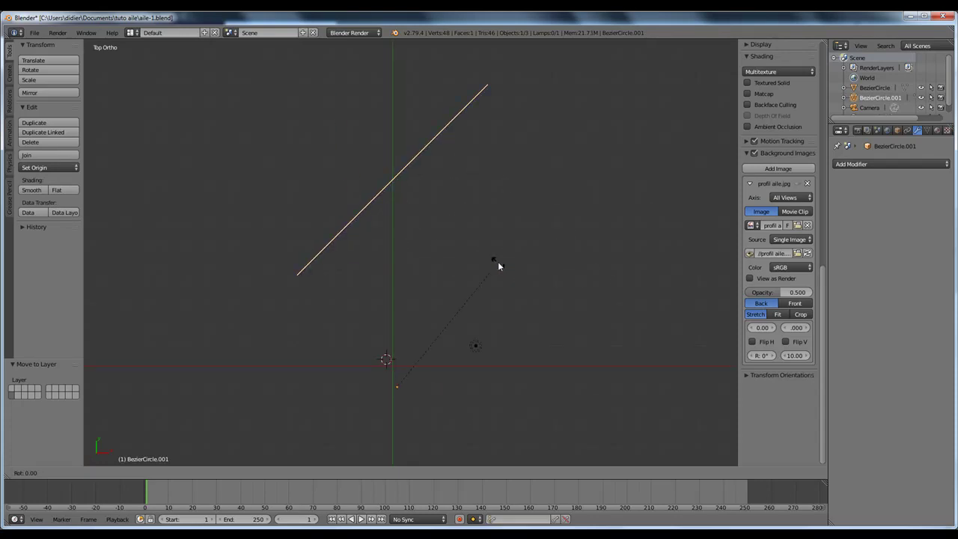
pyautogui.write('45')
pyautogui.press('Return')
# In right view, select the whole rotated profile in edit mode and extrude a smaller inner outline scaled to about 0.930
pyautogui.press('KP_1')
pyautogui.press('KP_3')
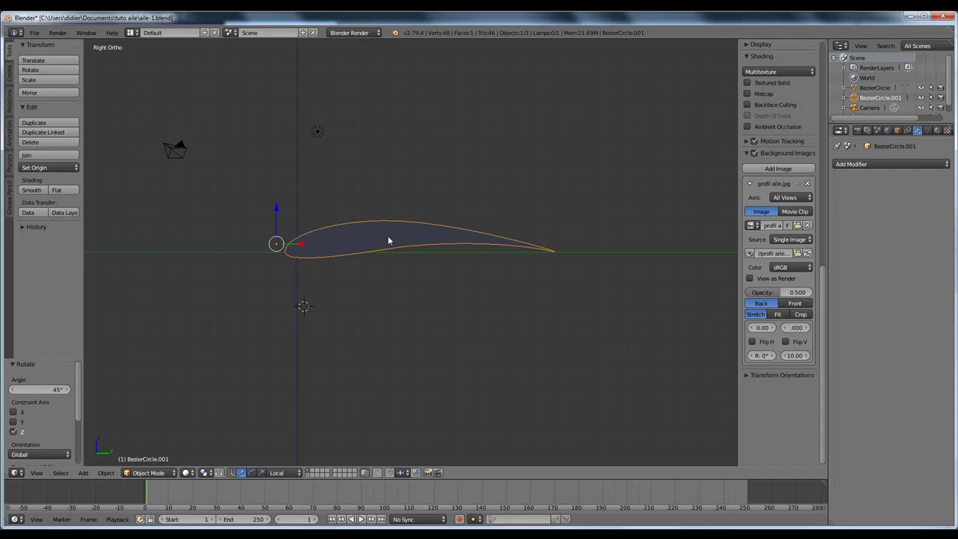
pyautogui.press('Tab')
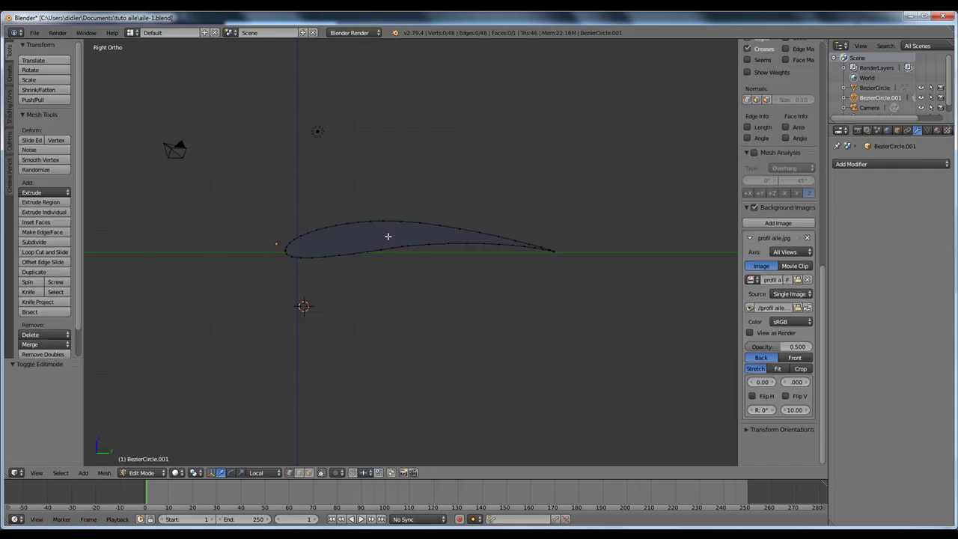
pyautogui.rightClick(346, 223)
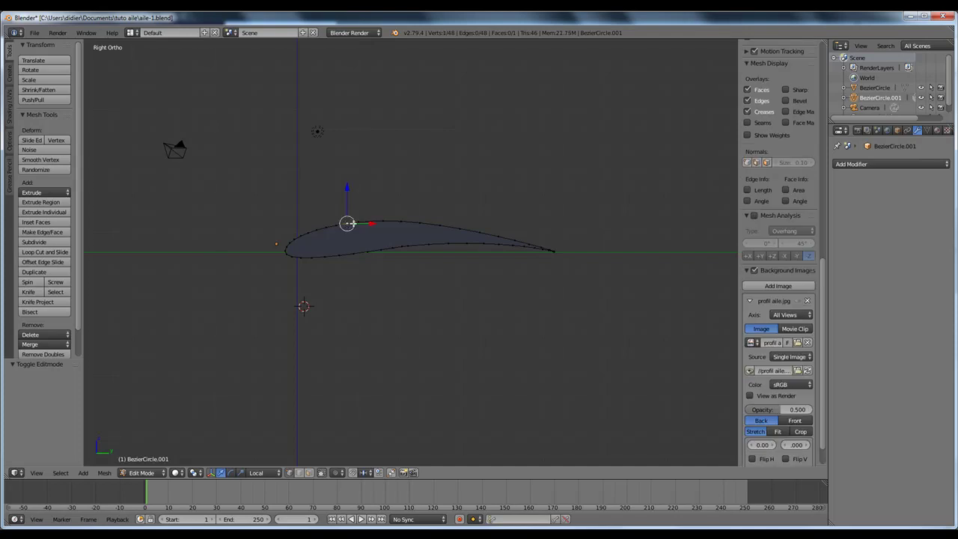
pyautogui.hotkey('ctrl', 'l')
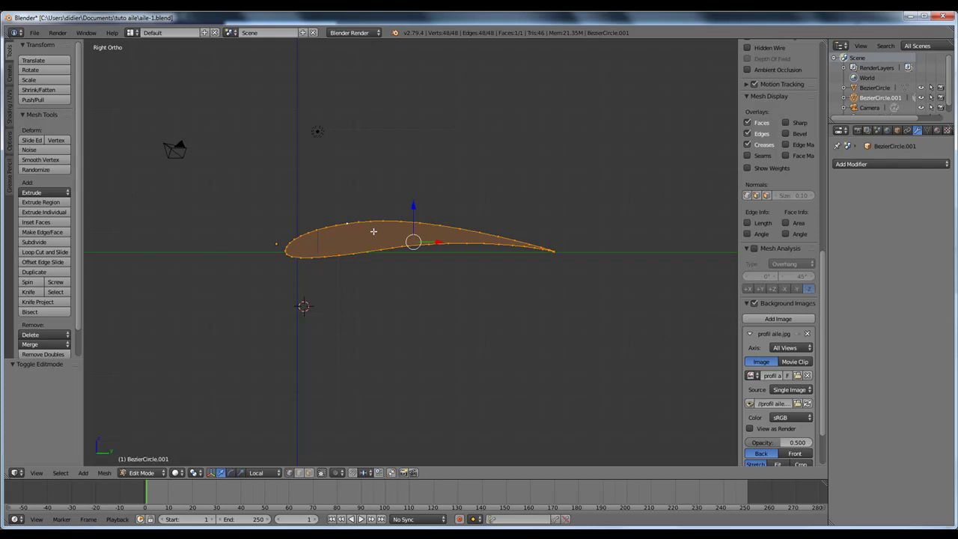
pyautogui.press('e')
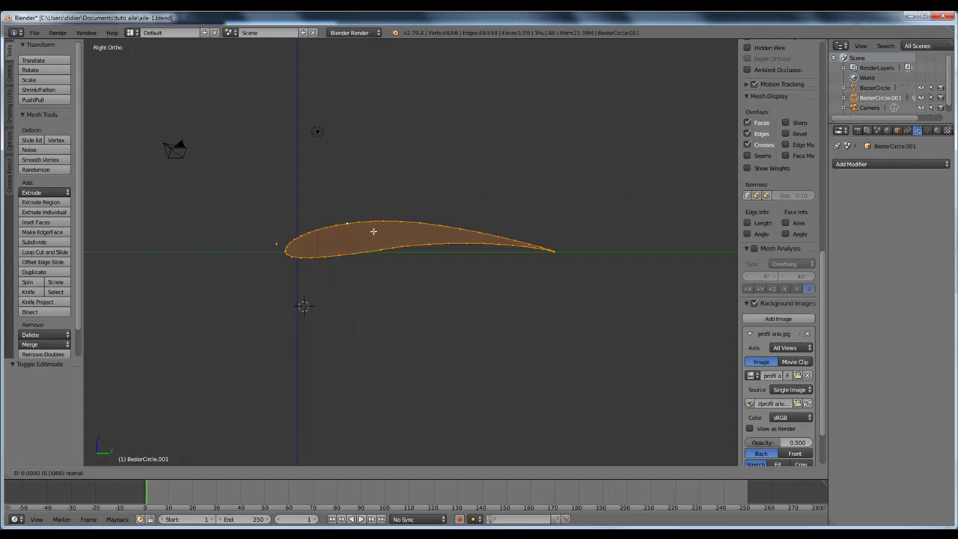
pyautogui.press('s')
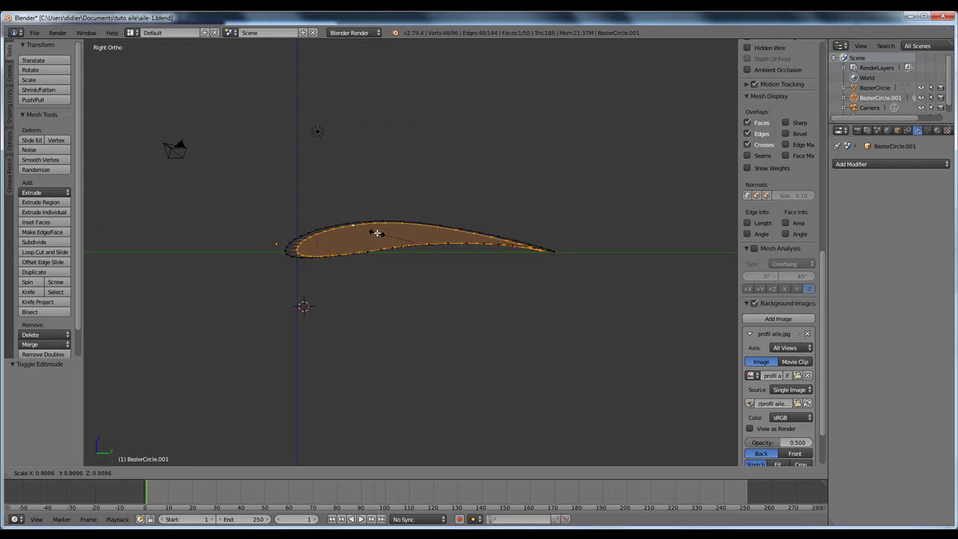
pyautogui.click(376, 233)
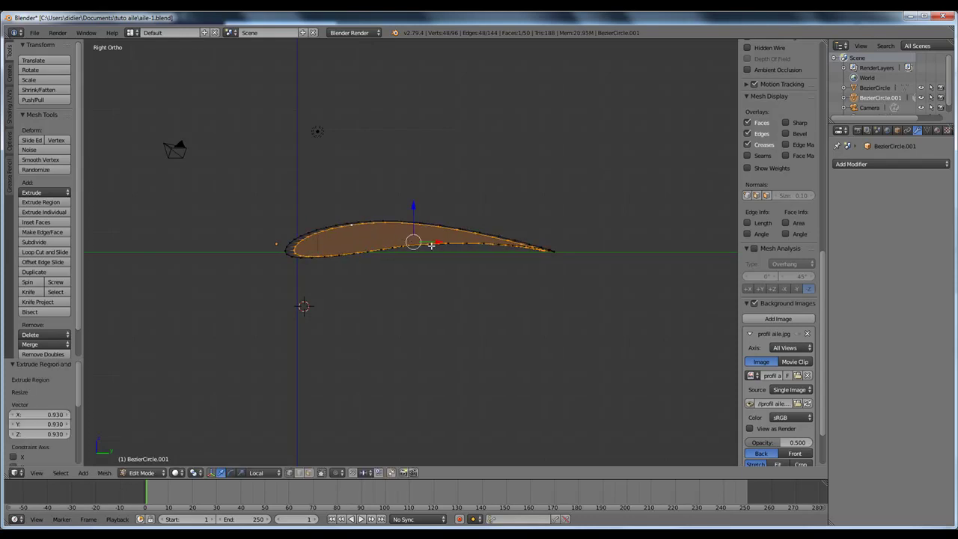
# In wireframe display, shift the inner outline about -0.172 along local X, then about -0.176 in Y and 0.012 in Z, and scale it by about 1.006
pyautogui.moveTo(432, 243); pyautogui.dragTo(426, 243)
pyautogui.scroll(4, 457, 253)
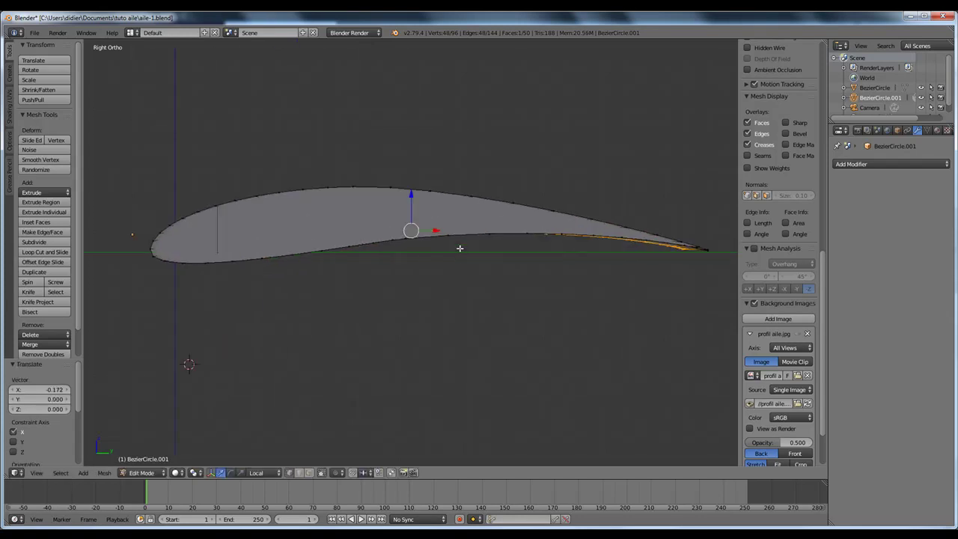
pyautogui.press('z')
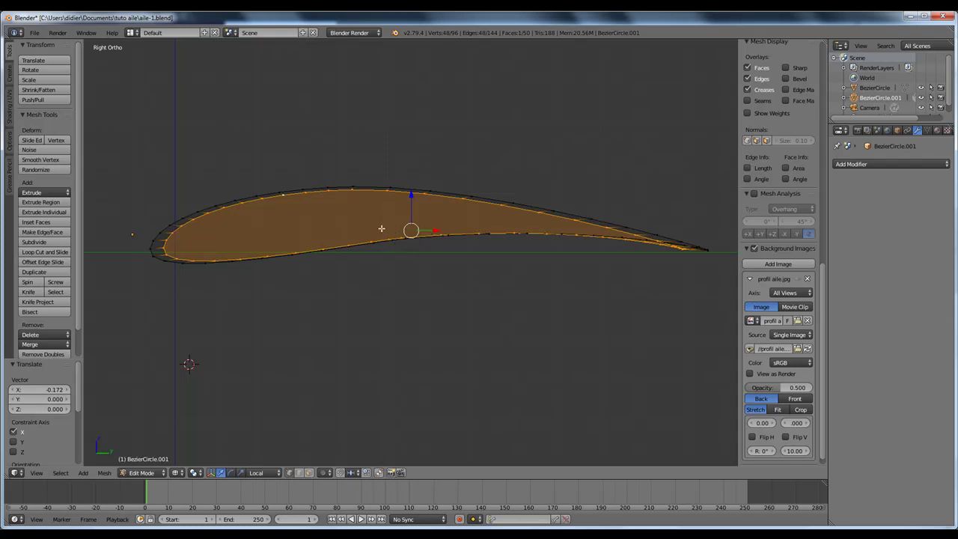
pyautogui.press('g')
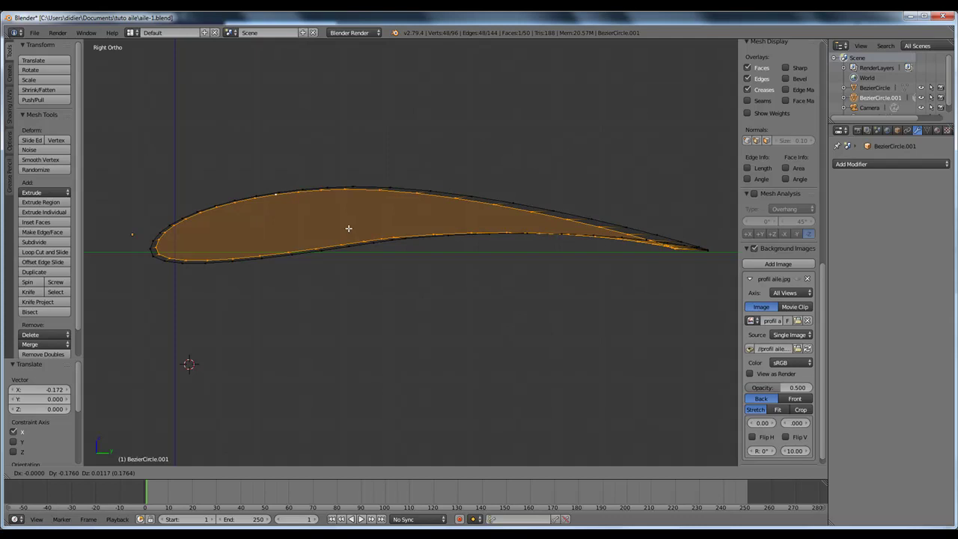
pyautogui.click(348, 228)
pyautogui.press('s')
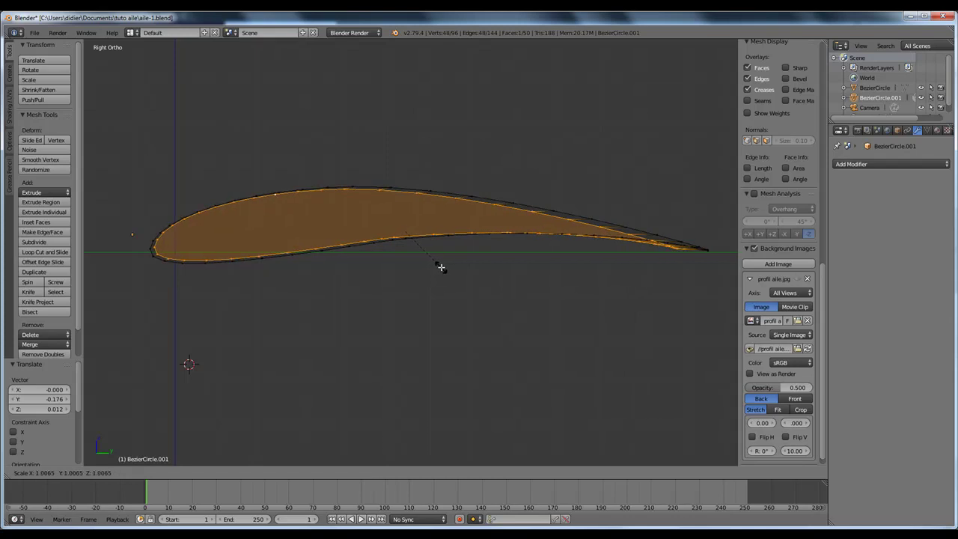
pyautogui.click(441, 267)
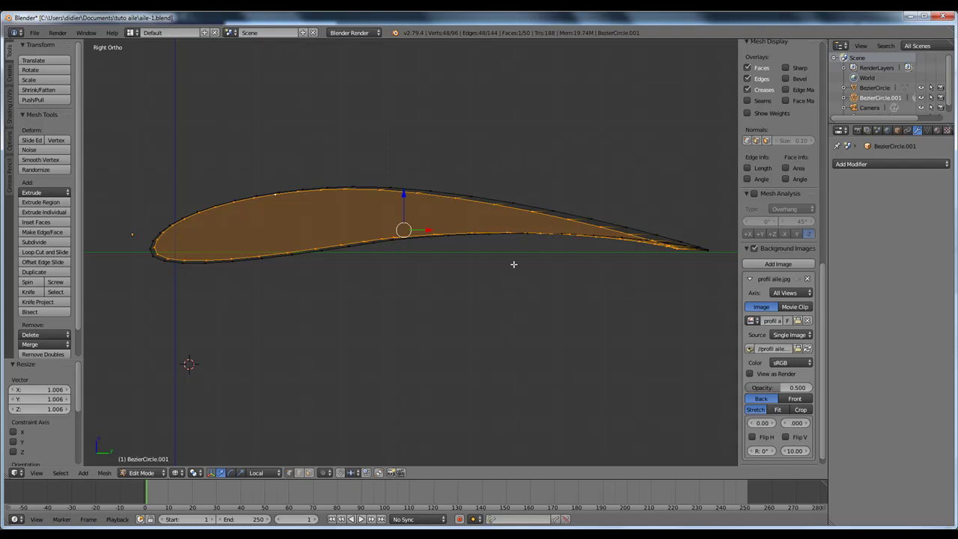
# Flatten the inner outline along global Z to about 0.88 of its height
pyautogui.press('s')
pyautogui.press('z')
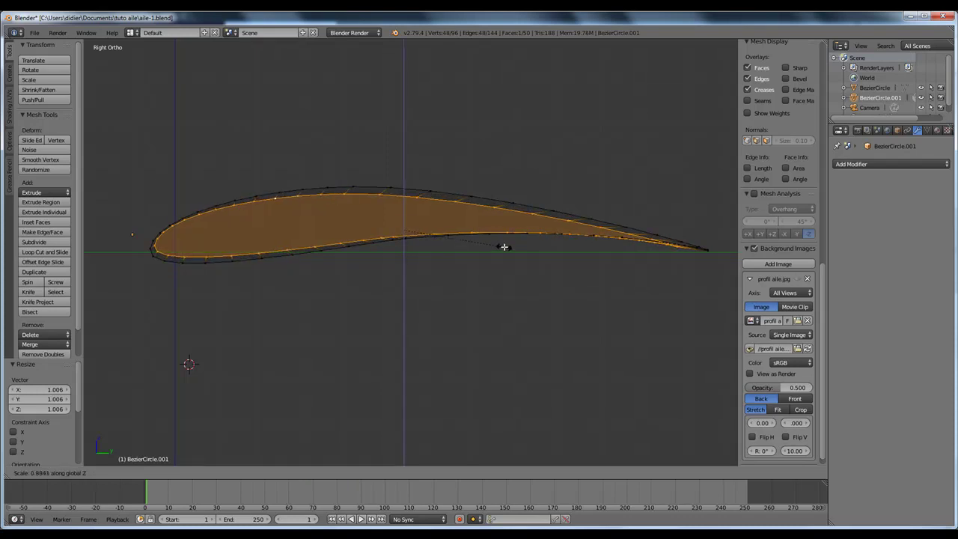
pyautogui.click(503, 246)
# Shift the inner outline about 0.149 along local X and rotate it about -0.65°
pyautogui.moveTo(428, 231); pyautogui.dragTo(497, 227)
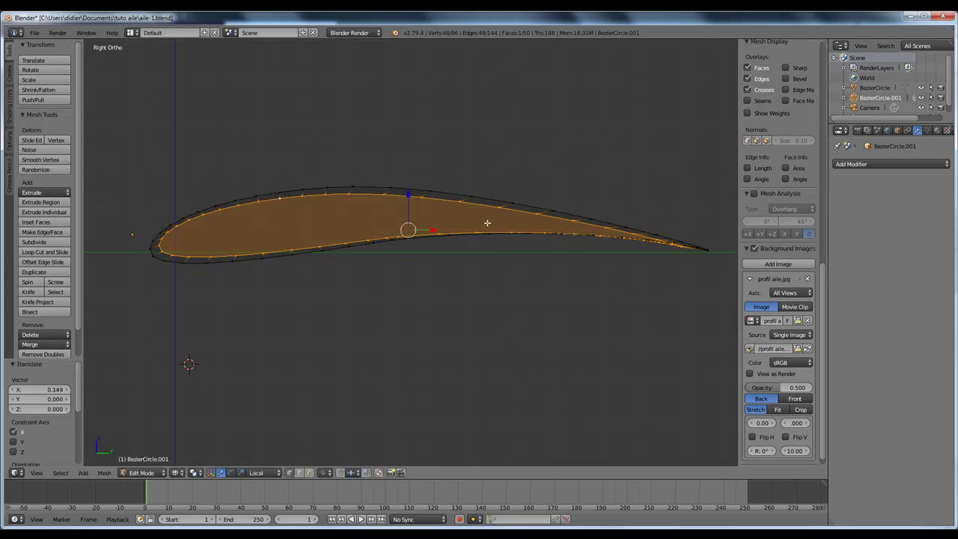
pyautogui.press('r')
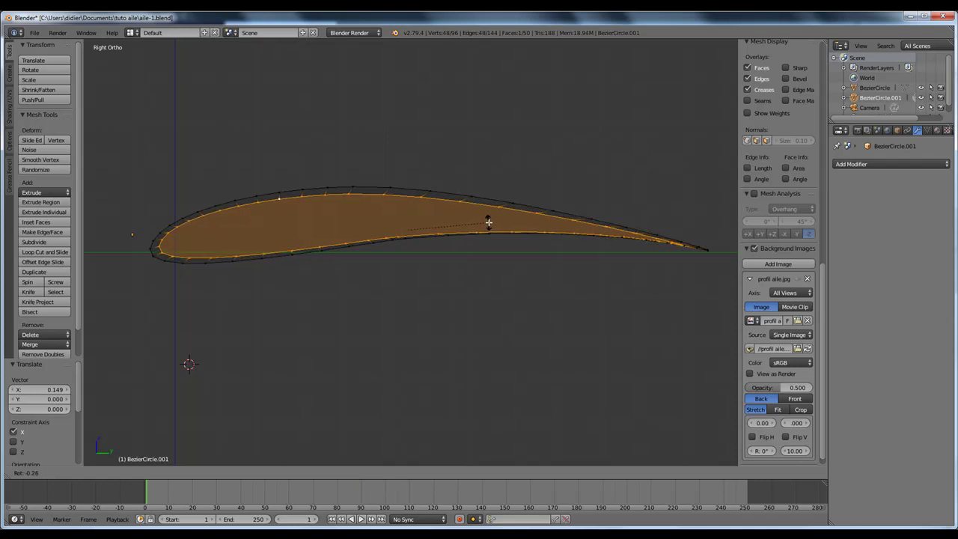
pyautogui.click(487, 221)
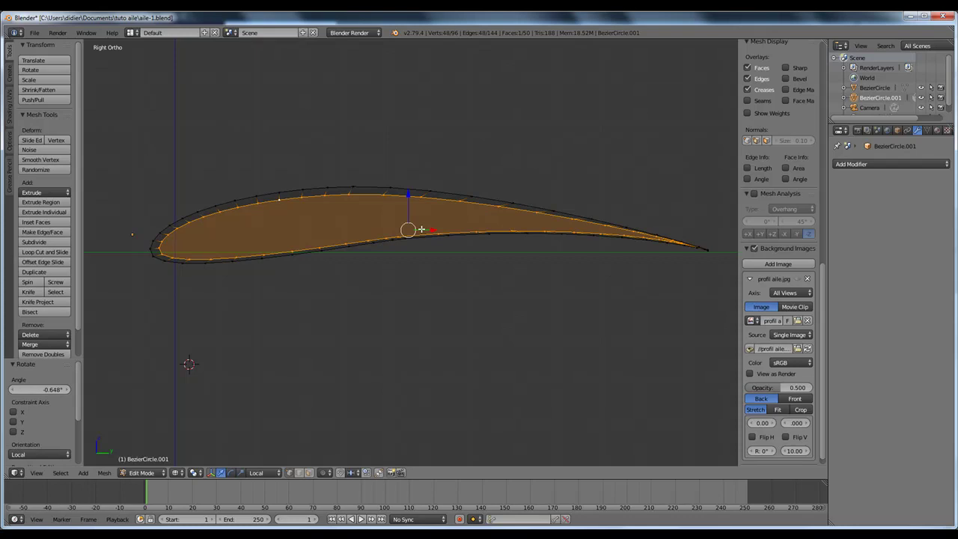
# Scale the inner outline to about 0.923 and move it about -0.200 in Y and 0.106 in Z
pyautogui.press('s')
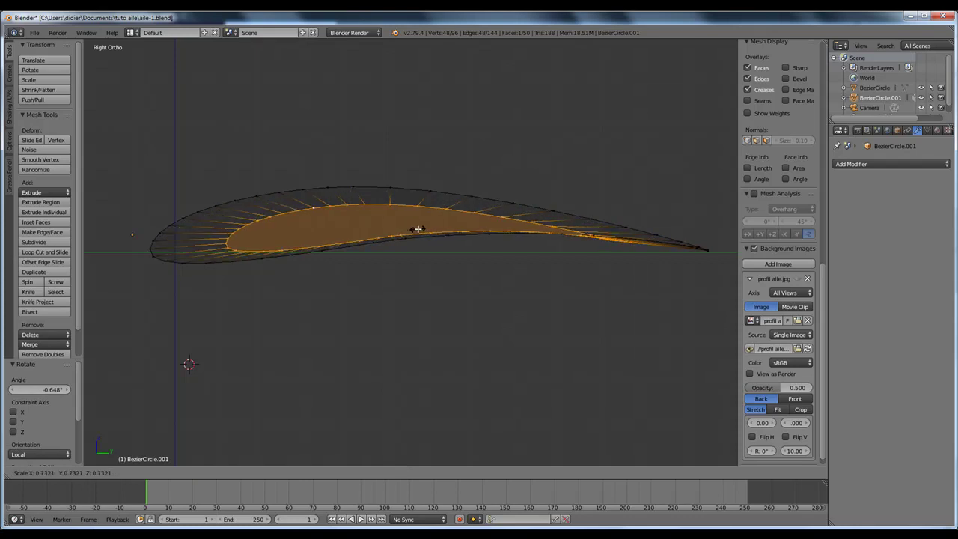
pyautogui.click(420, 229)
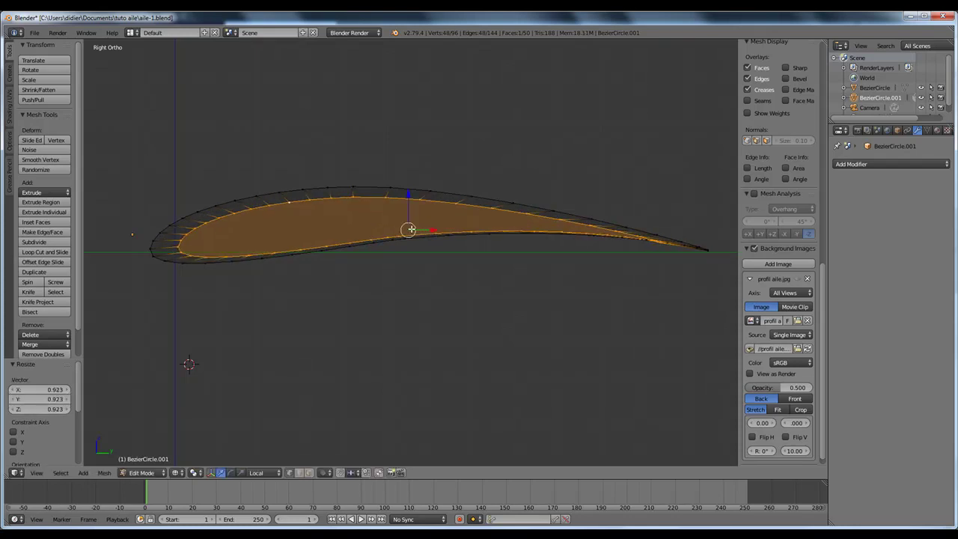
pyautogui.press('g')
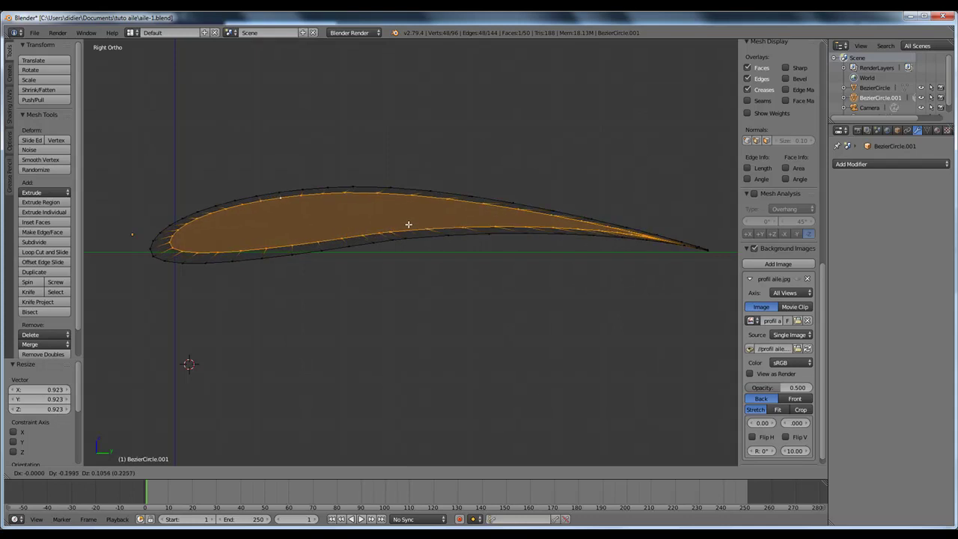
pyautogui.click(408, 224)
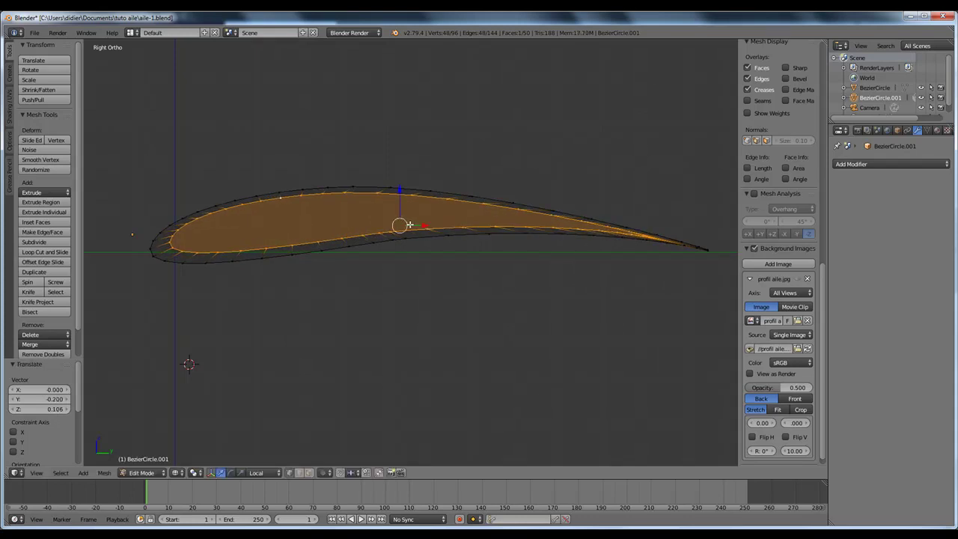
# Rotate the inner outline about -0.165° and shift it about -0.249 along local X toward the leading edge
pyautogui.press('r')
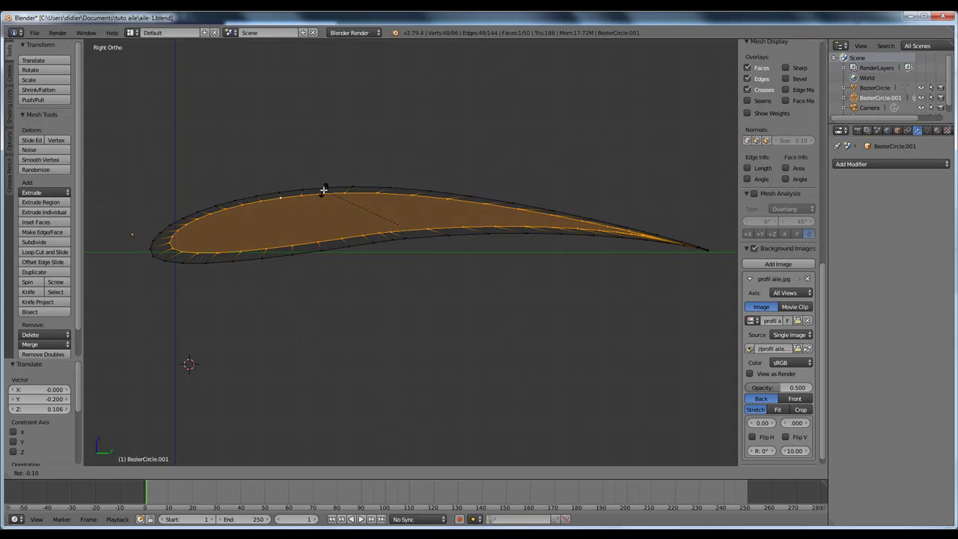
pyautogui.click(323, 192)
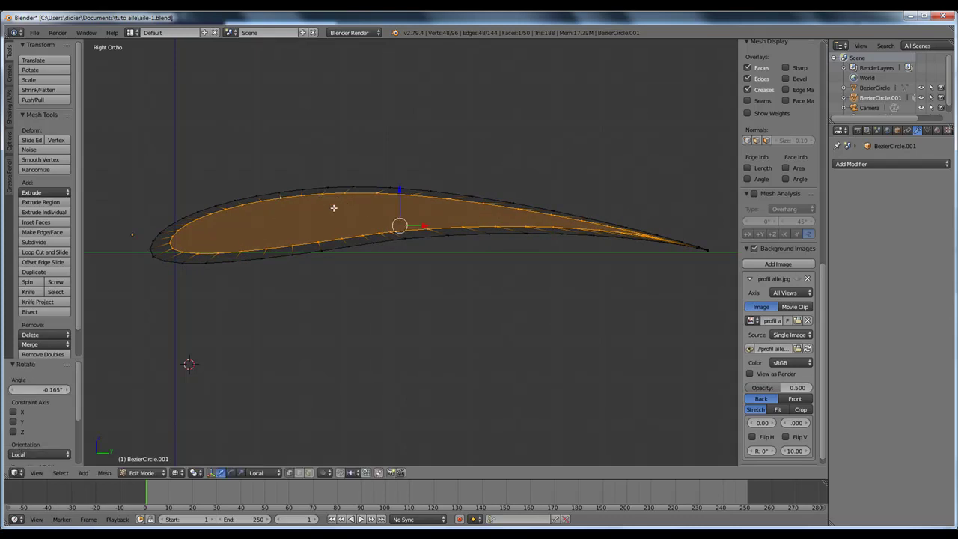
pyautogui.press('g')
pyautogui.press('x')
pyautogui.press('x')
pyautogui.click(408, 226)
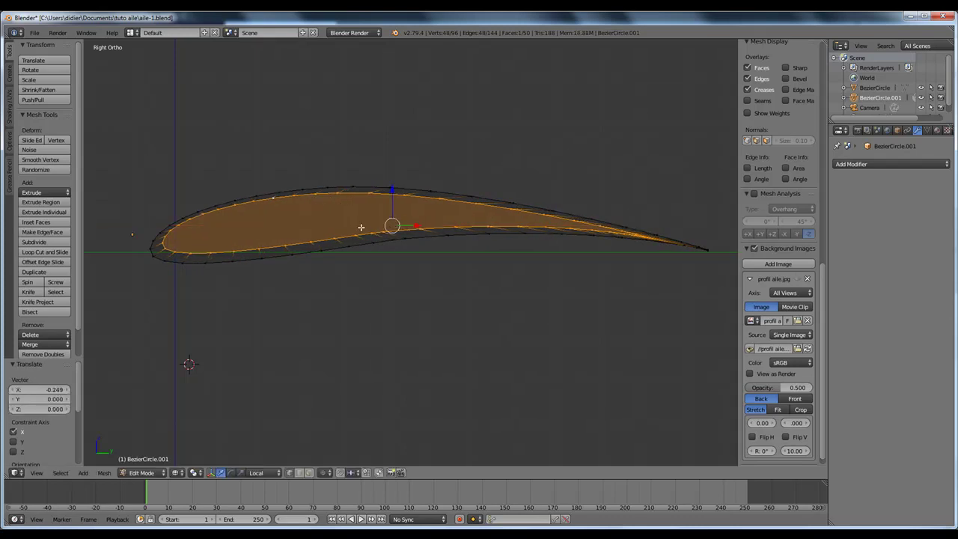
# Lower the inner outline about 0.047 along Z and rotate it about -1.04° to even out the rim
pyautogui.press('g')
pyautogui.press('z')
pyautogui.press('z')
pyautogui.click(452, 229)
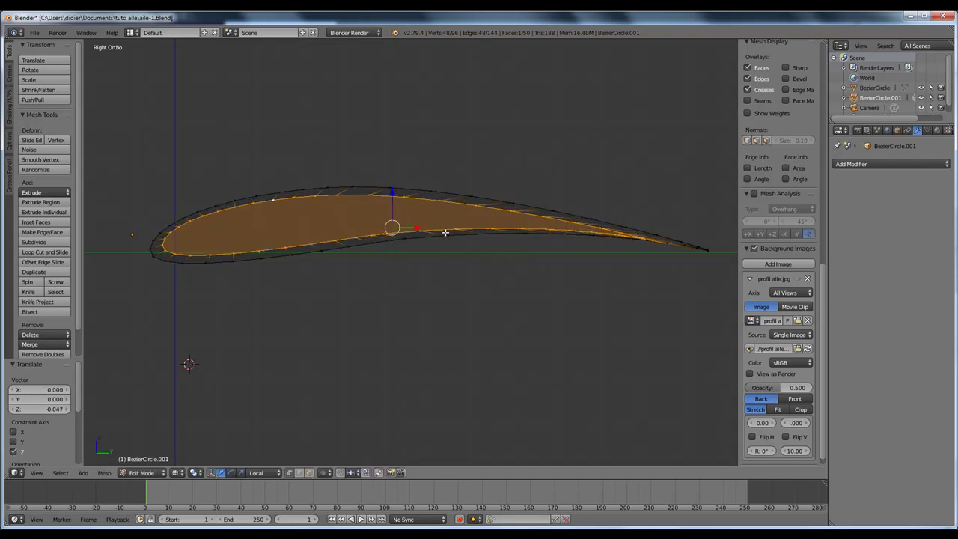
pyautogui.press('r')
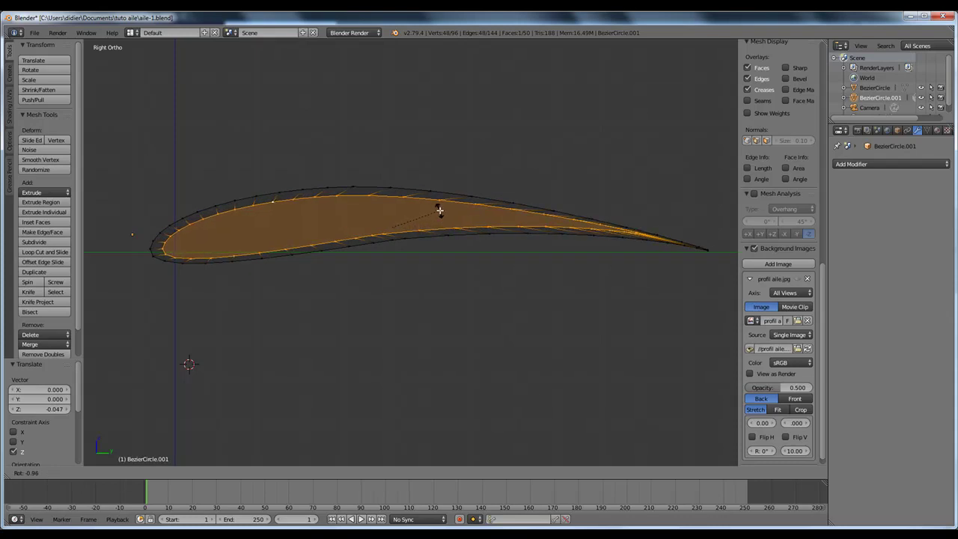
pyautogui.click(438, 211)
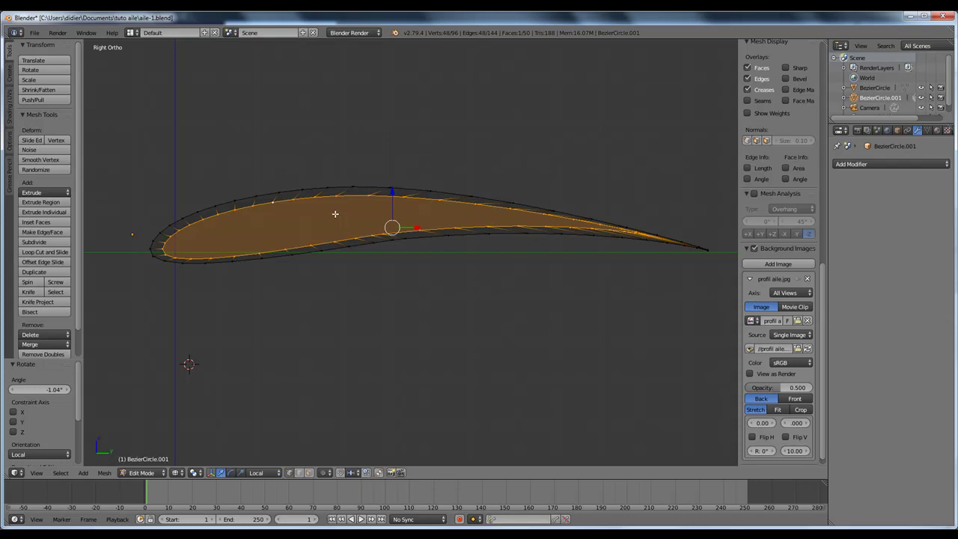
# In face select mode, select the large inner face of the profile and delete it as Faces, leaving only the rim
pyautogui.click(308, 474)
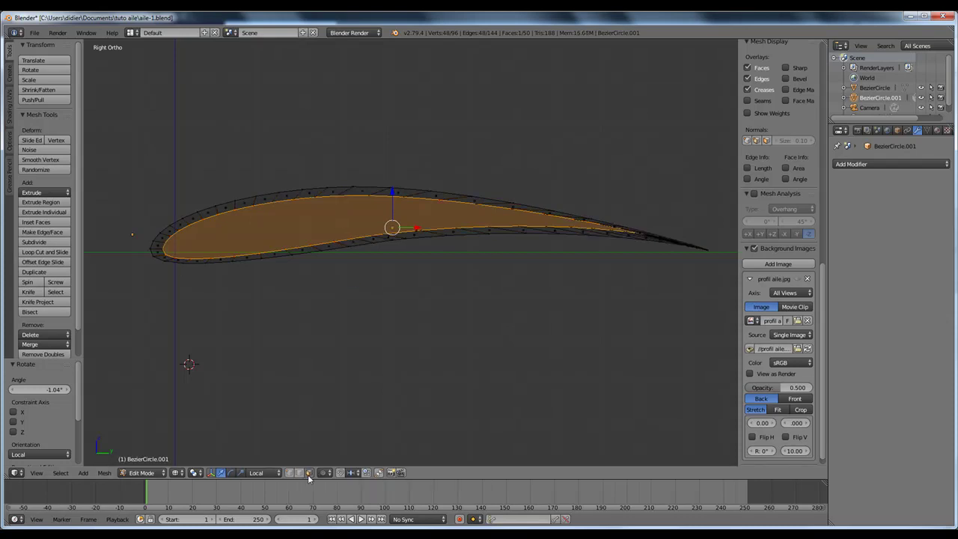
pyautogui.rightClick(303, 227)
pyautogui.rightClick(315, 225)
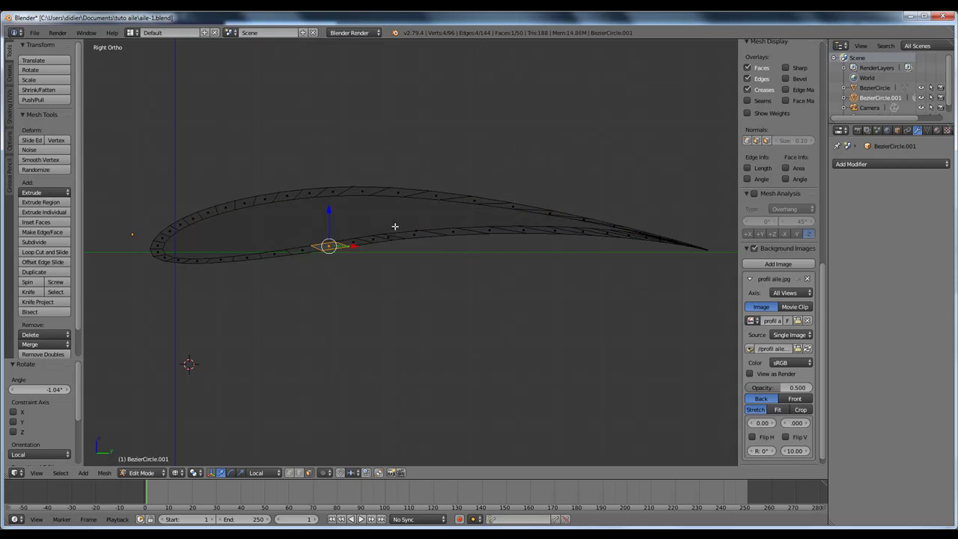
pyautogui.moveTo(392, 226); pyautogui.dragTo(393, 226, button='right')
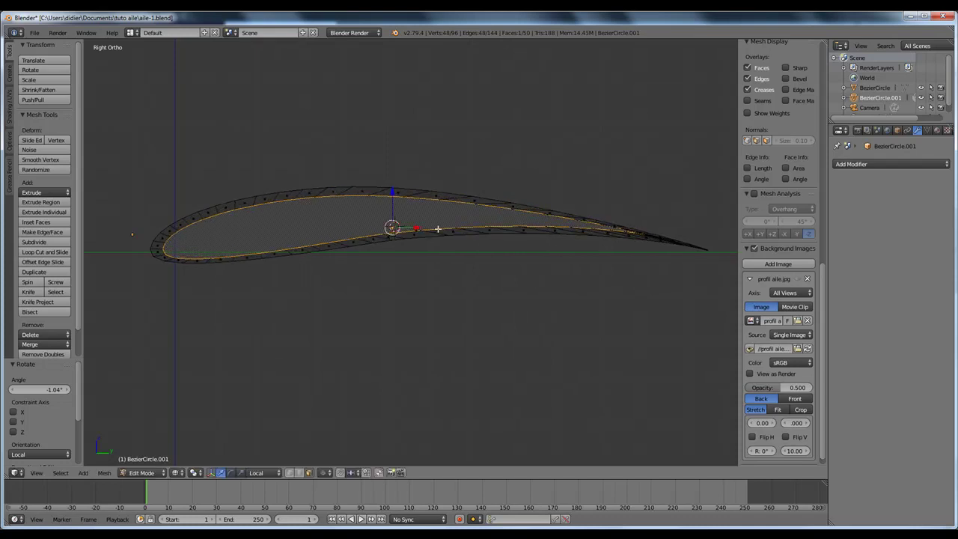
pyautogui.press('x')
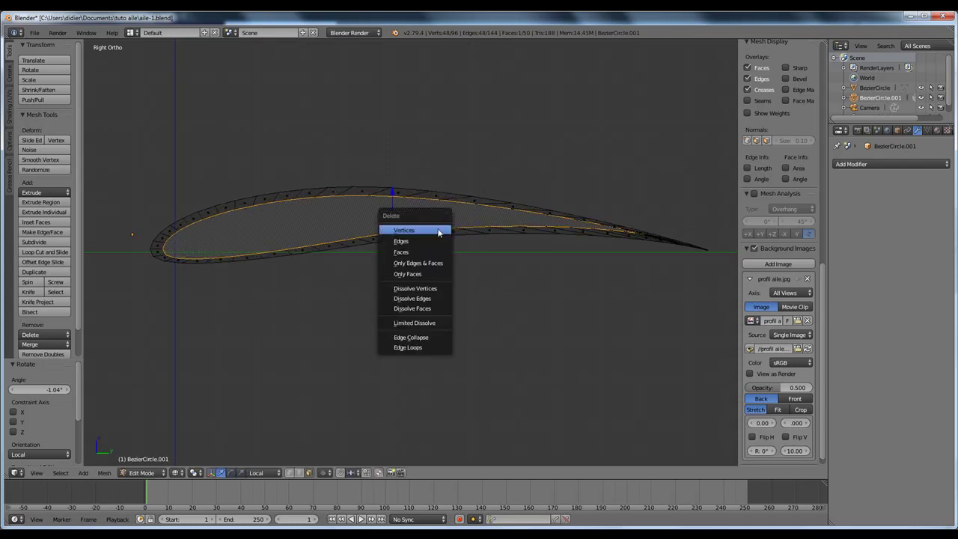
pyautogui.click(405, 252)
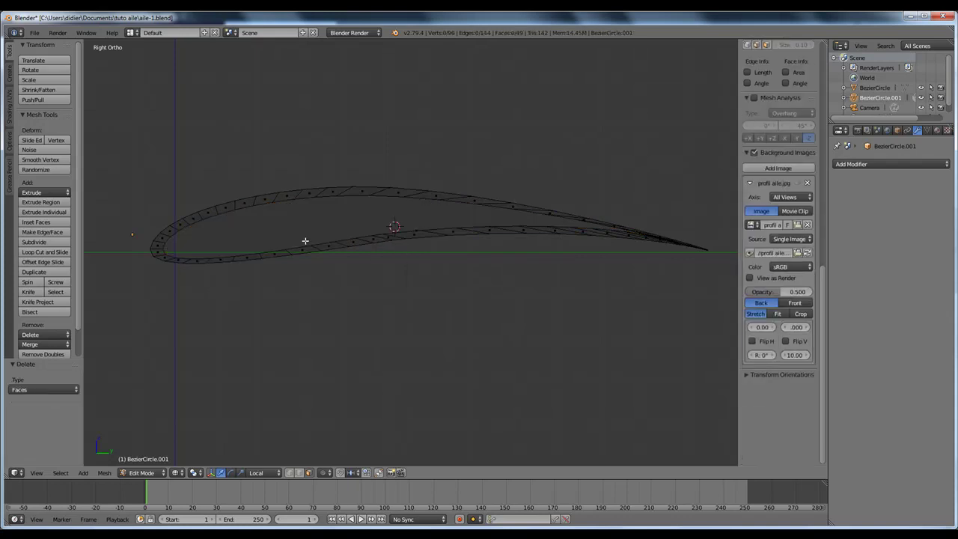
# Examine the rim's flatness and alignment from an oblique angle and in top view
pyautogui.rightClick(396, 212)
pyautogui.moveTo(371, 218); pyautogui.dragTo(312, 214, button='middle')
pyautogui.rightClick(276, 214)
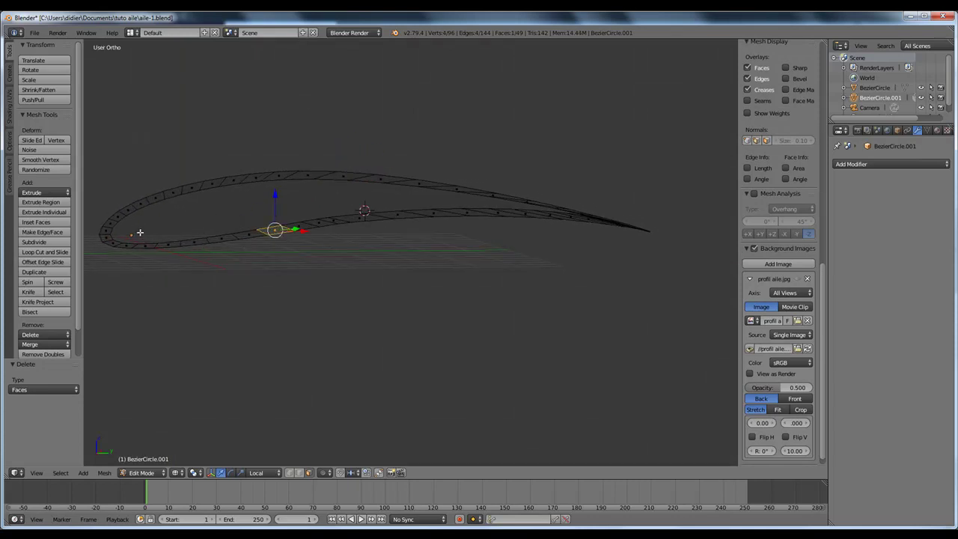
pyautogui.press('g')
pyautogui.rightClick(192, 221)
pyautogui.moveTo(298, 252); pyautogui.dragTo(379, 264, button='middle')
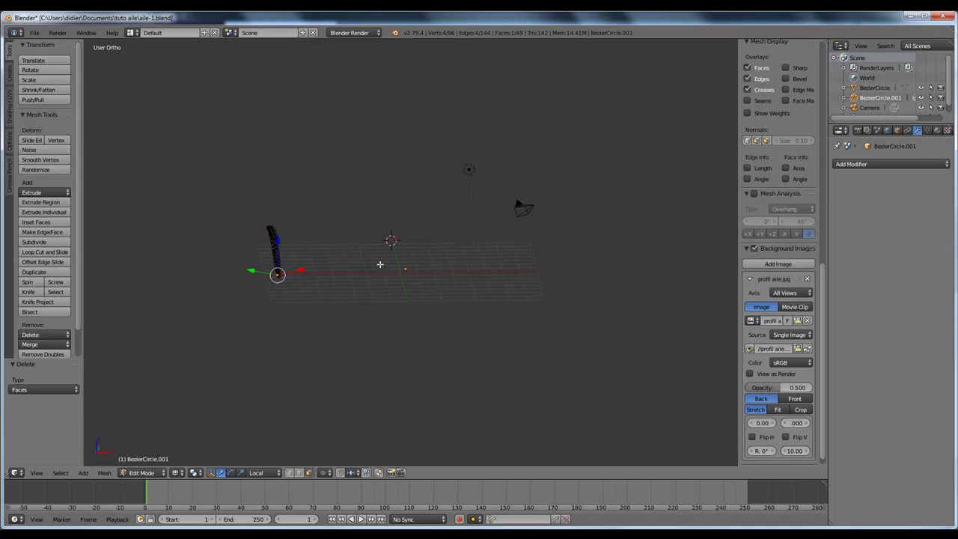
pyautogui.press('KP_7')
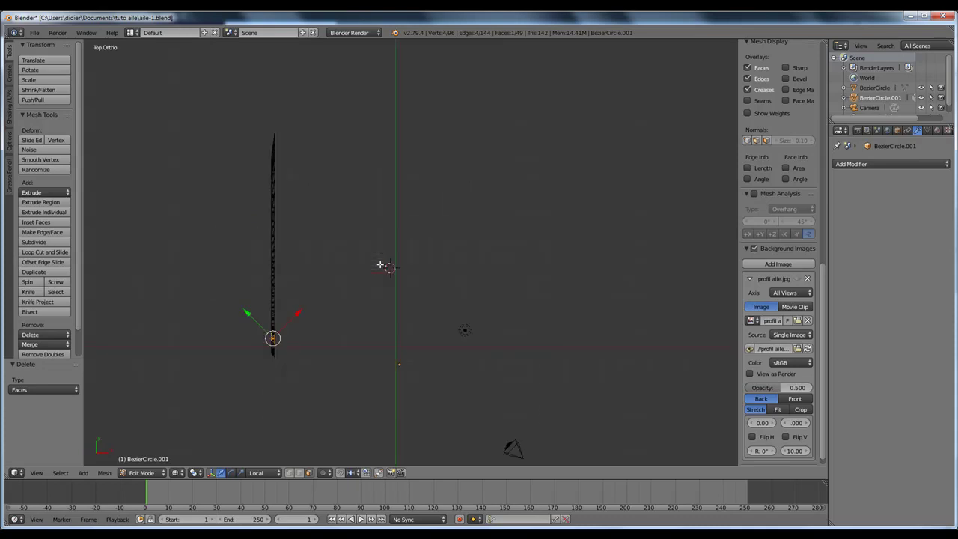
pyautogui.scroll(2, 214, 217)
pyautogui.scroll(3, 237, 207)
pyautogui.scroll(-3, 236, 208)
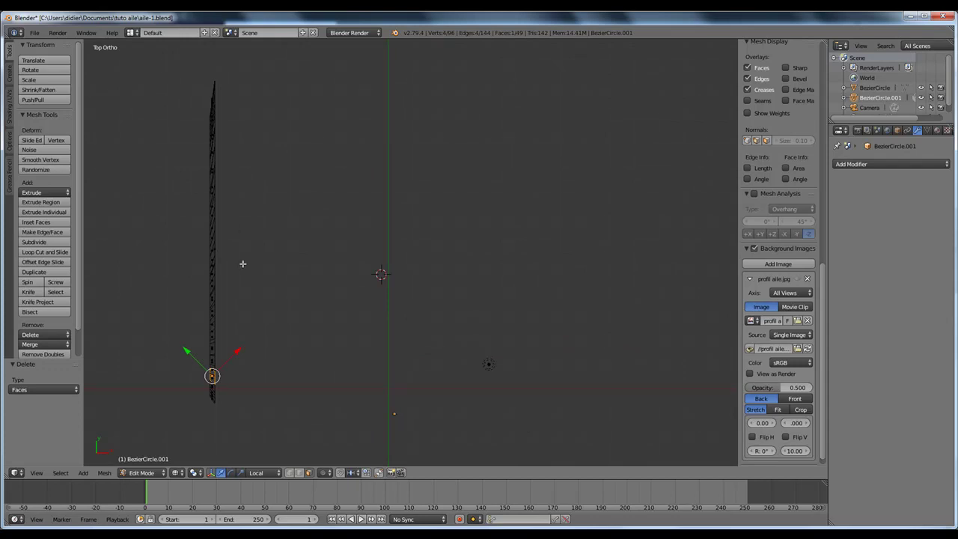
# Select the whole rim and scale it to 0 along global X to flatten it into a single plane
pyautogui.press('a')
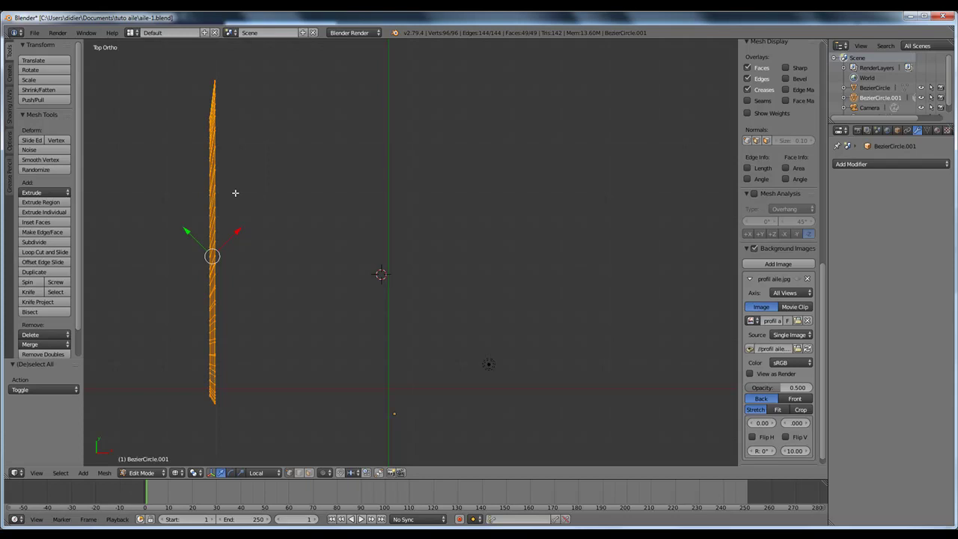
pyautogui.press('s')
pyautogui.press('x')
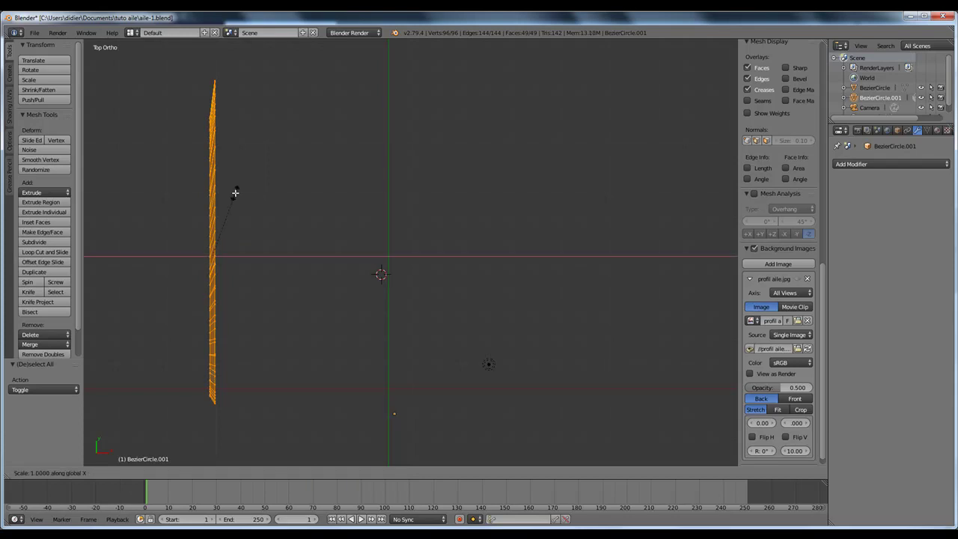
pyautogui.press('0')
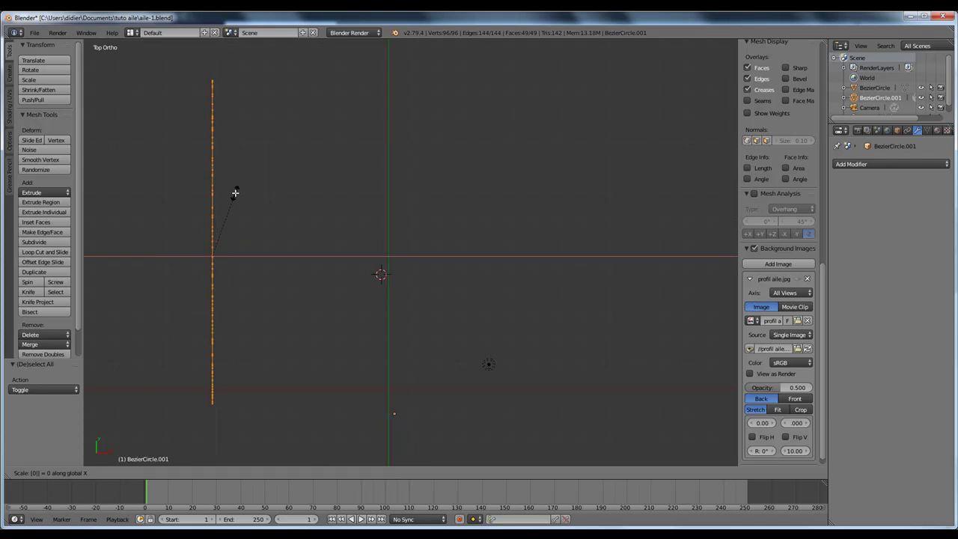
pyautogui.press('Return')
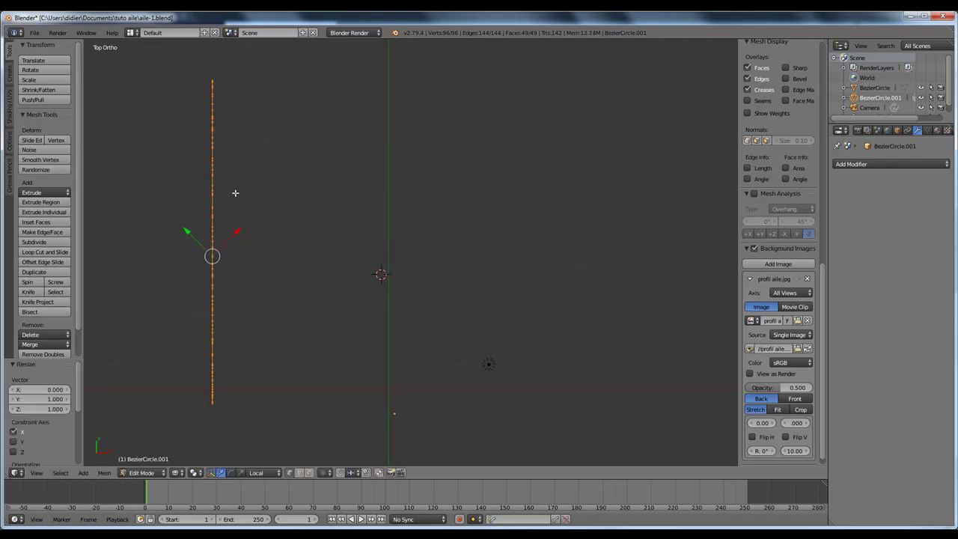
pyautogui.moveTo(258, 256); pyautogui.dragTo(209, 177, button='middle')
pyautogui.scroll(5, 209, 176)
pyautogui.scroll(-3, 212, 170)
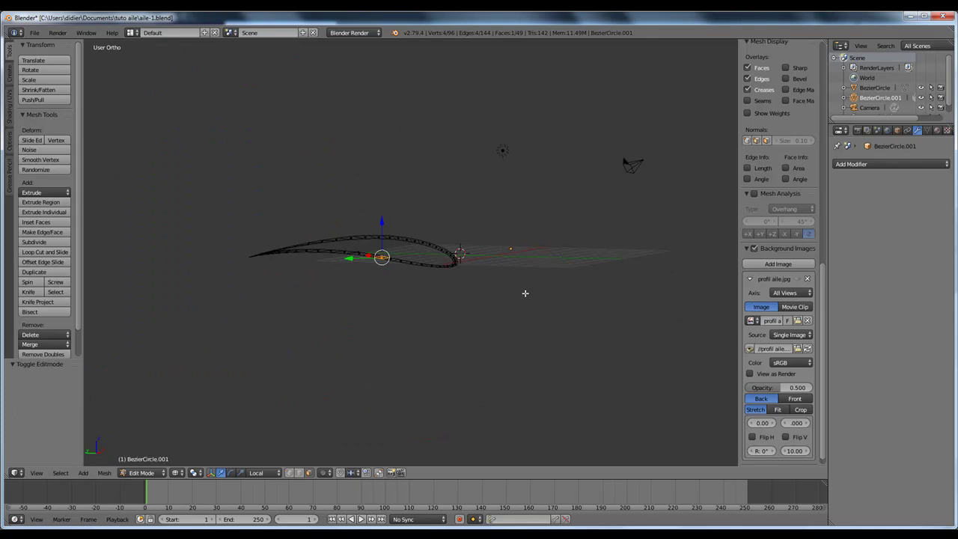
# In right view and vertex select mode, extrude an upper inner-rim vertex near the leading edge about 0.83 down toward the lower rim
pyautogui.press('KP_3')
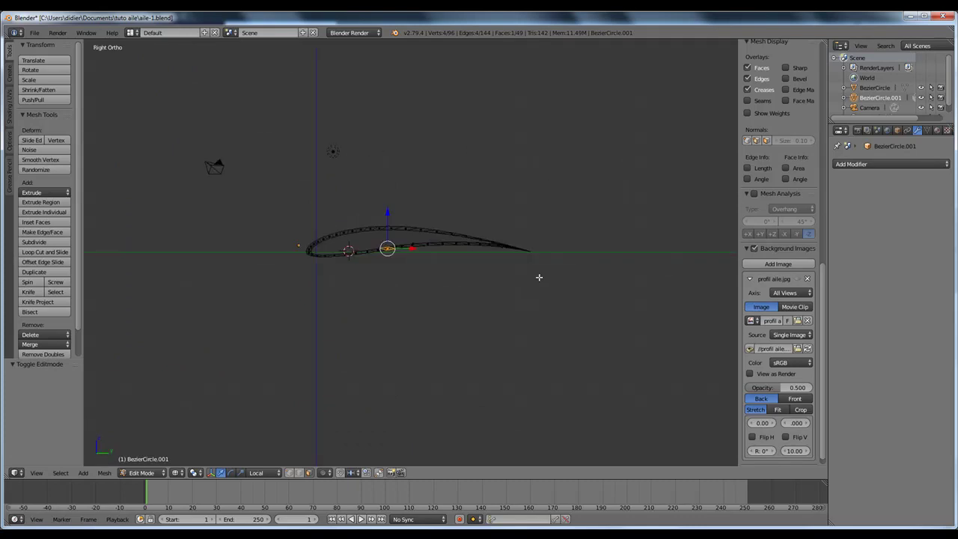
pyautogui.scroll(6, 442, 213)
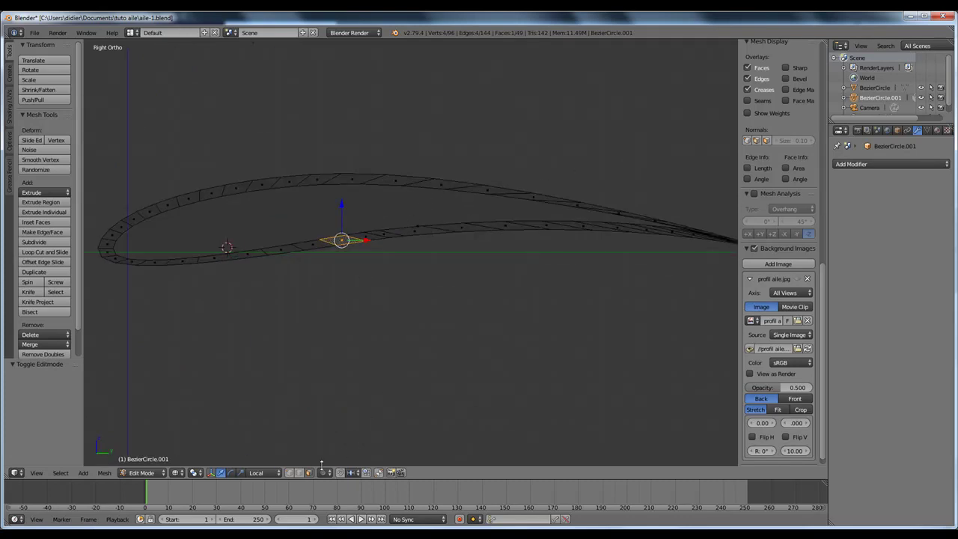
pyautogui.click(289, 472)
pyautogui.press('a')
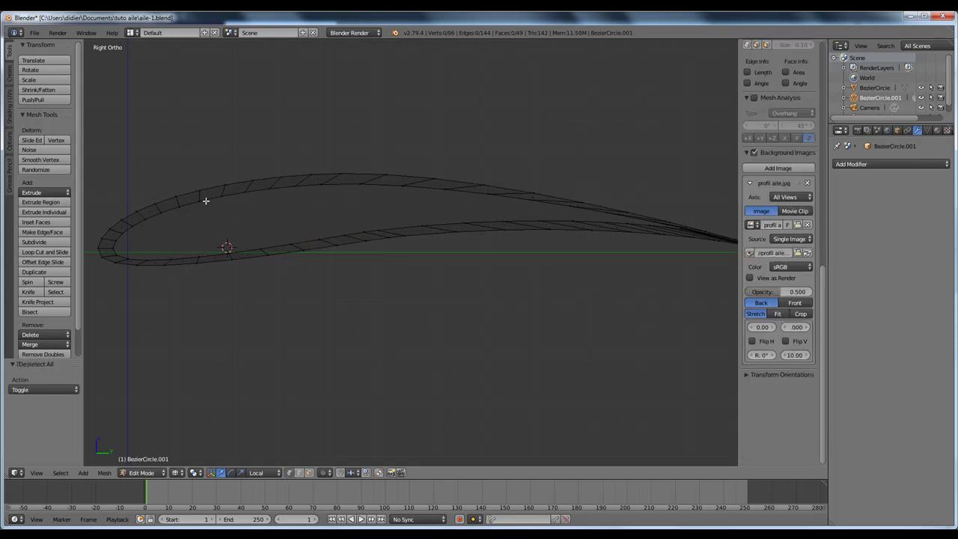
pyautogui.rightClick(199, 202)
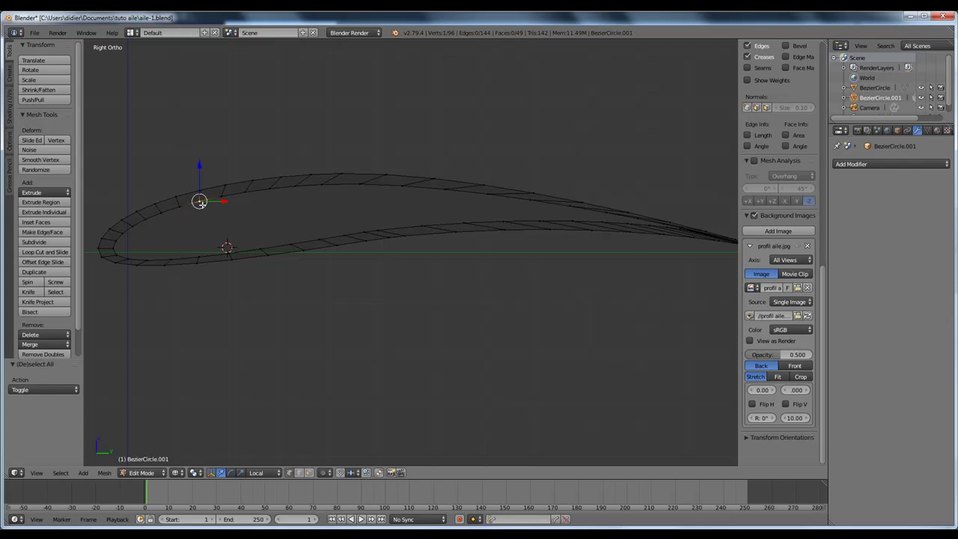
pyautogui.press('e')
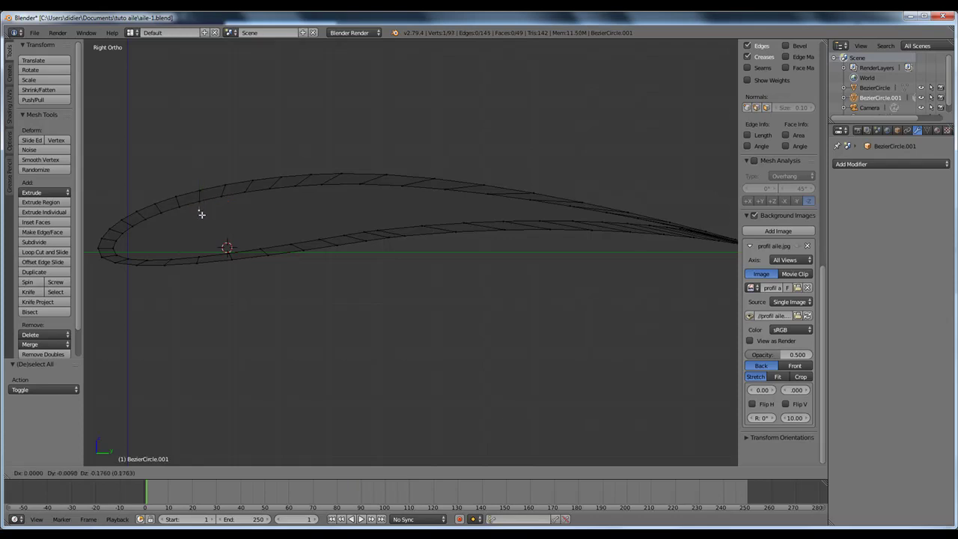
pyautogui.click(204, 246)
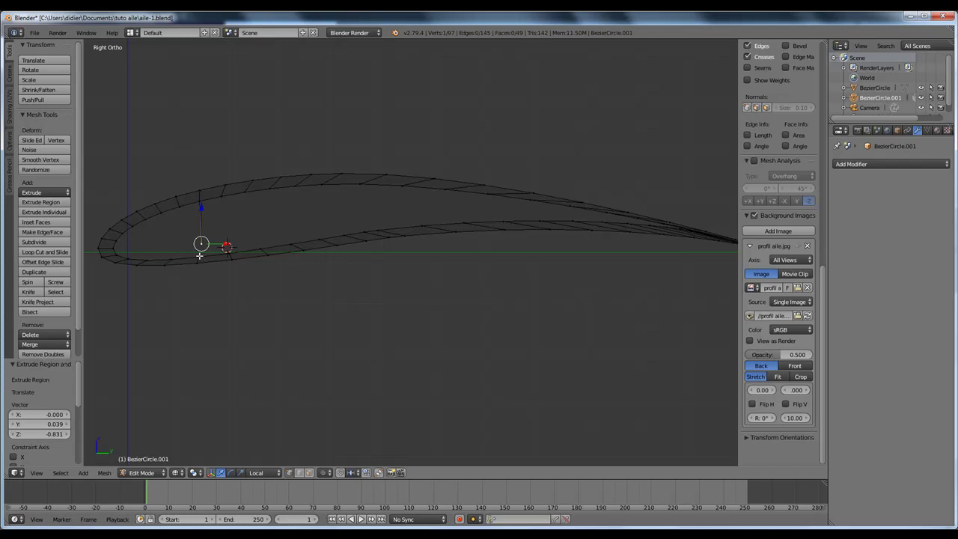
# Merge the extruded vertex At Last onto the lower inner-rim vertex directly below it to complete the first crossbar
pyautogui.keyDown('ctrl'); pyautogui.rightClick(200, 256); pyautogui.keyUp('ctrl')
pyautogui.rightClick(206, 245)
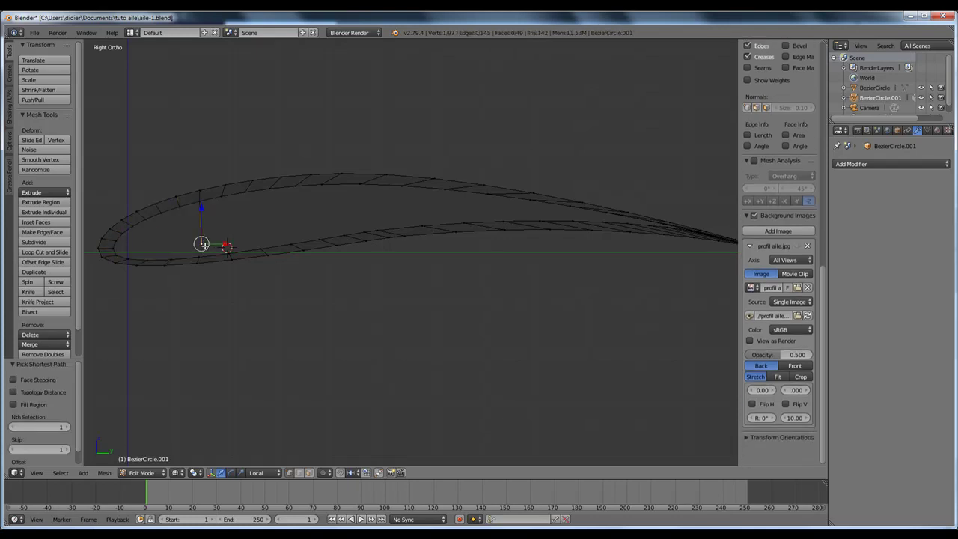
pyautogui.keyDown('shift'); pyautogui.rightClick(199, 256); pyautogui.keyUp('shift')
pyautogui.press('w')
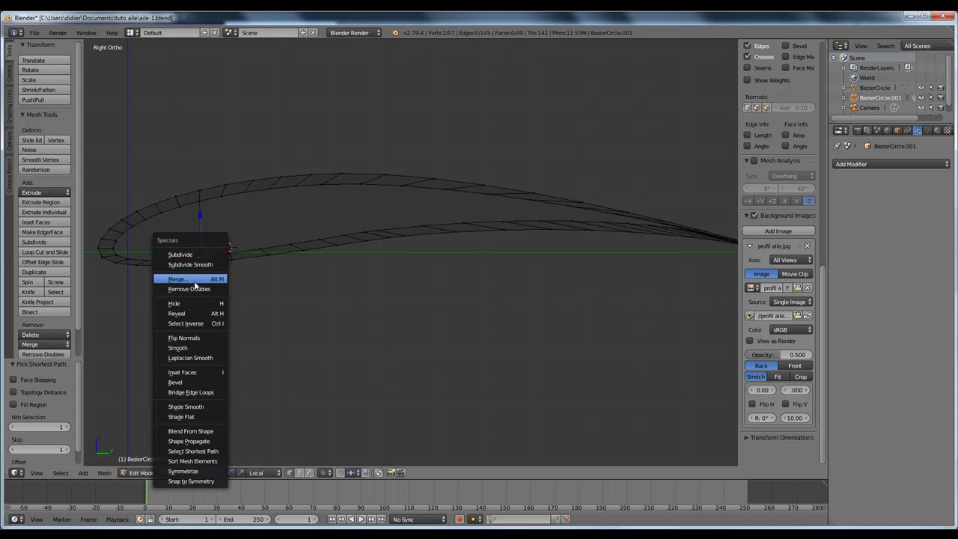
pyautogui.click(194, 280)
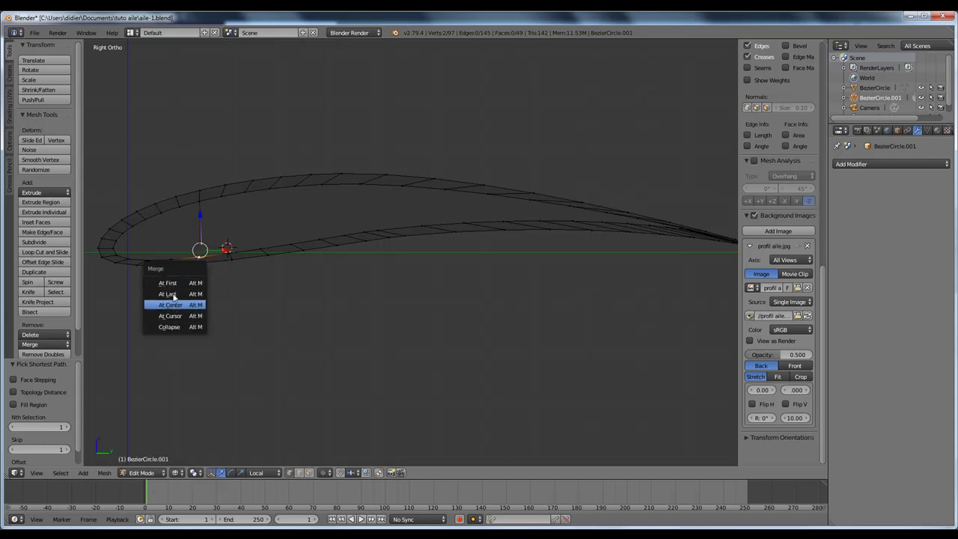
pyautogui.click(172, 296)
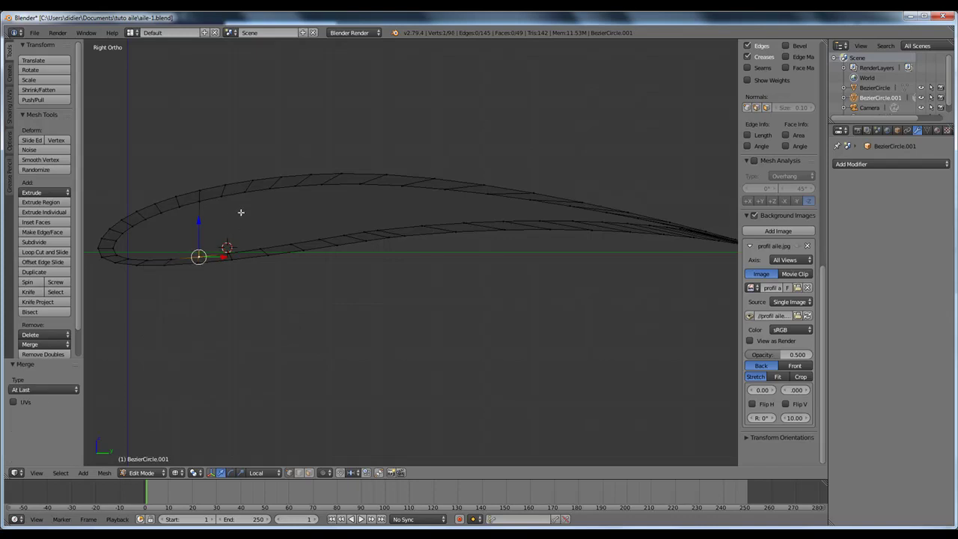
# Extrude the next upper inner-rim vertex behind the first crossbar downward and merge it At Last onto the lower rim's next inner vertex
pyautogui.rightClick(223, 198)
pyautogui.press('e')
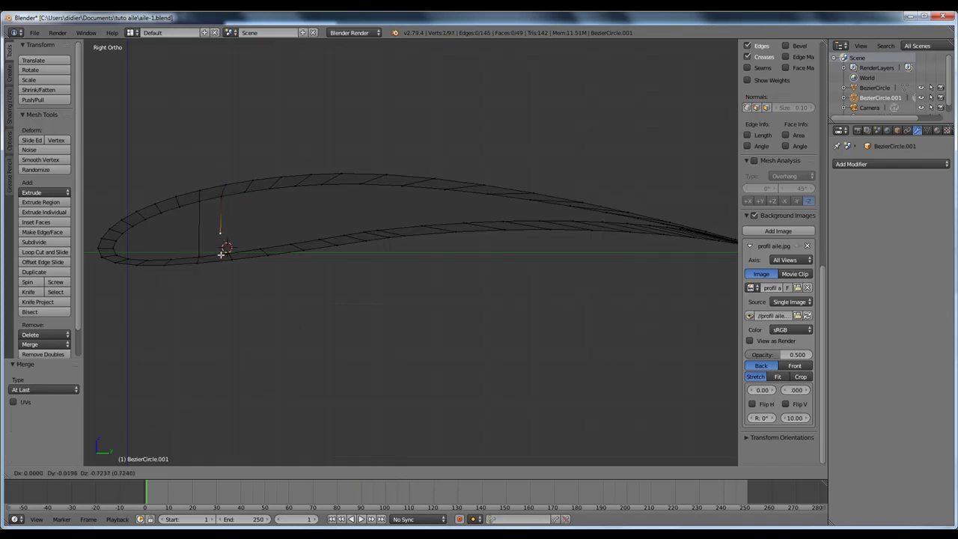
pyautogui.click(222, 256)
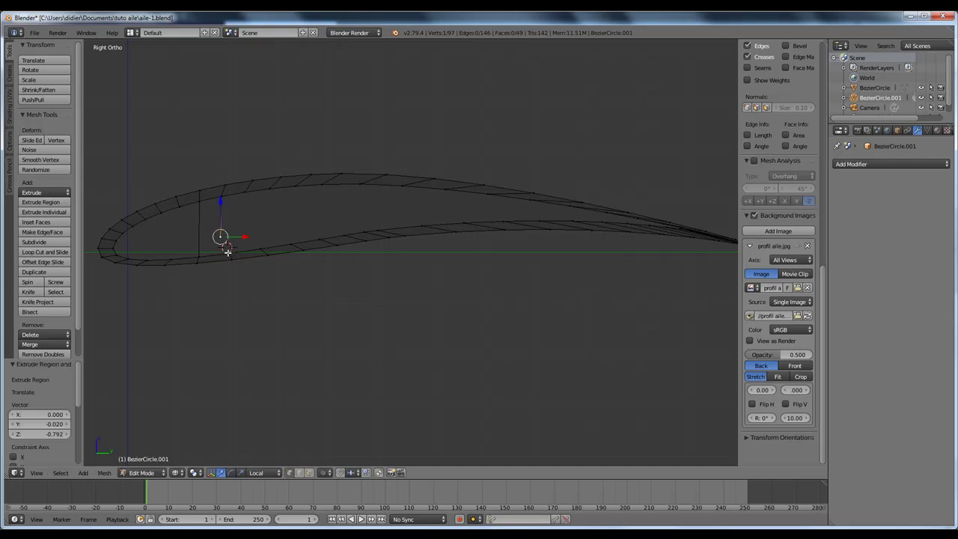
pyautogui.keyDown('shift'); pyautogui.rightClick(229, 253); pyautogui.keyUp('shift')
pyautogui.press('w')
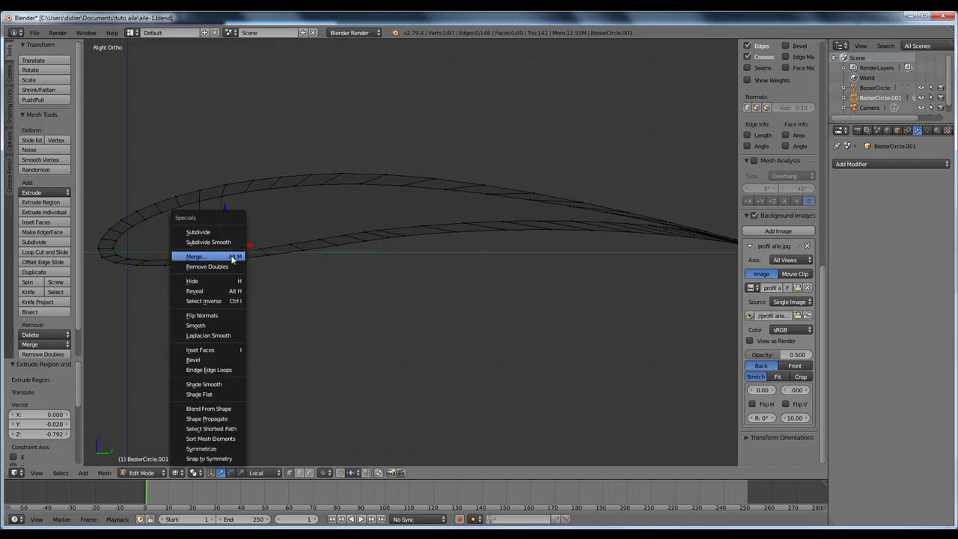
pyautogui.click(226, 257)
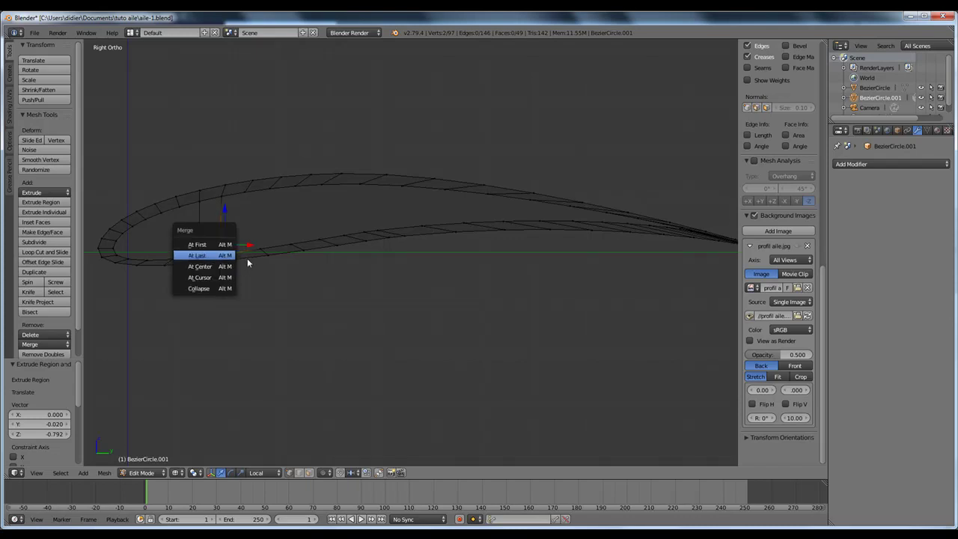
pyautogui.click(209, 255)
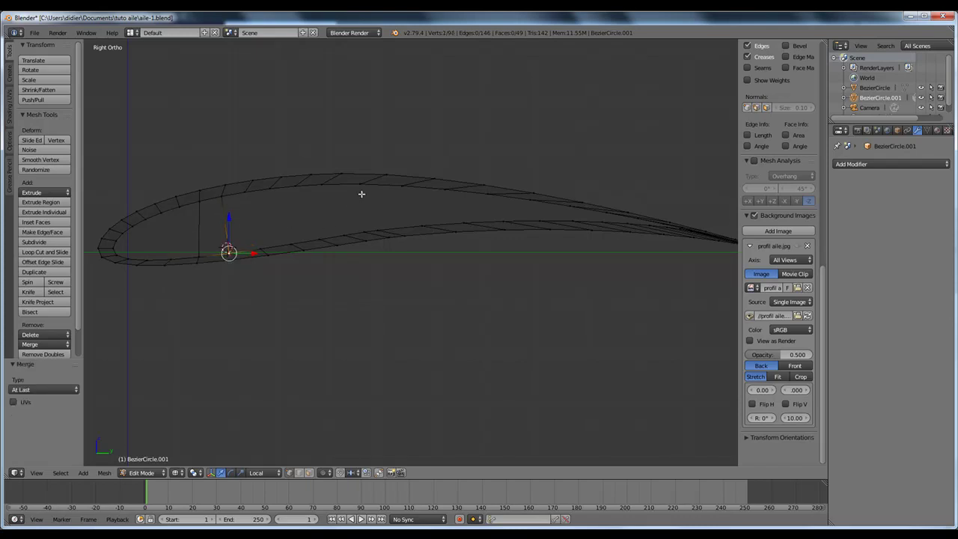
# Extrude an upper inner-rim vertex near the middle of the rib downward and merge it At Last onto the lower inner-rim vertex beneath it
pyautogui.rightClick(360, 185)
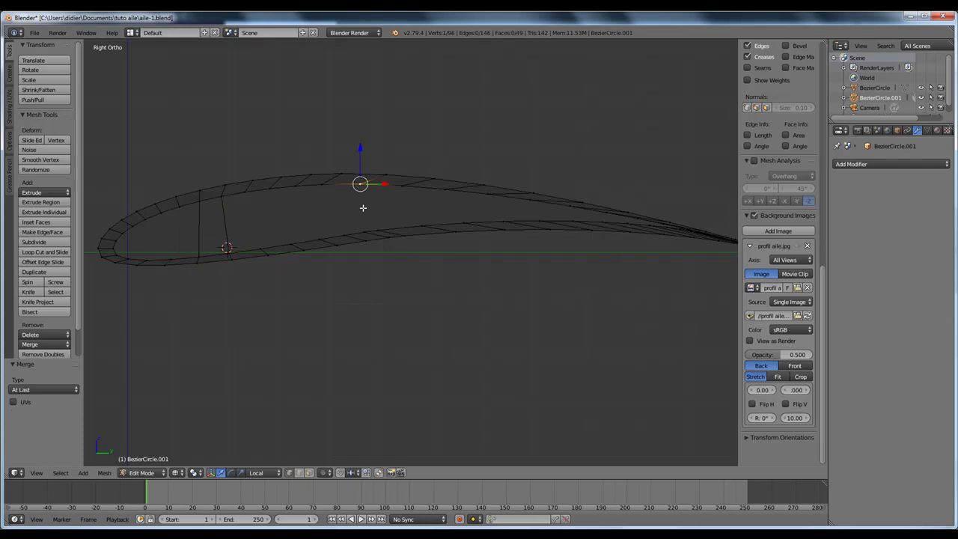
pyautogui.press('e')
pyautogui.click(361, 233)
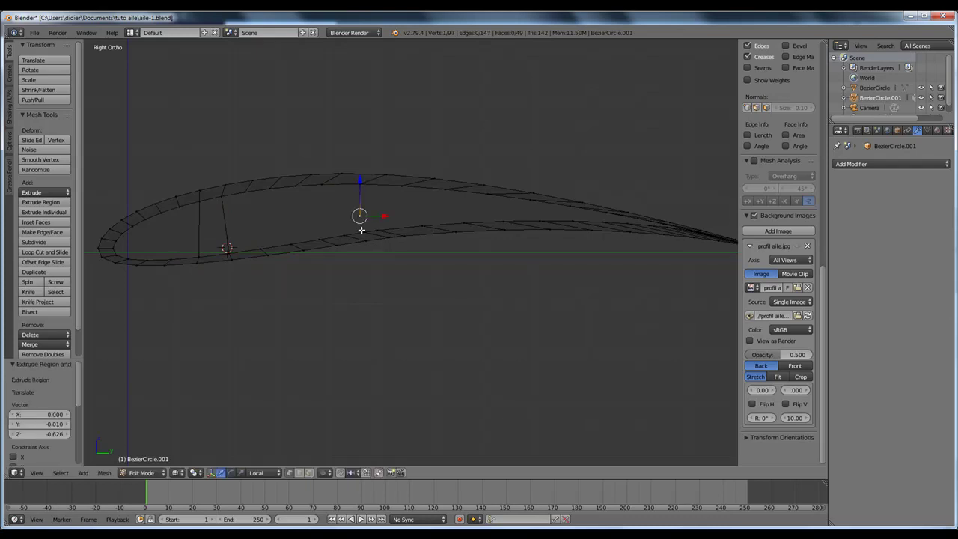
pyautogui.keyDown('shift'); pyautogui.rightClick(370, 232); pyautogui.keyUp('shift')
pyautogui.press('w')
pyautogui.click(361, 234)
pyautogui.click(343, 239)
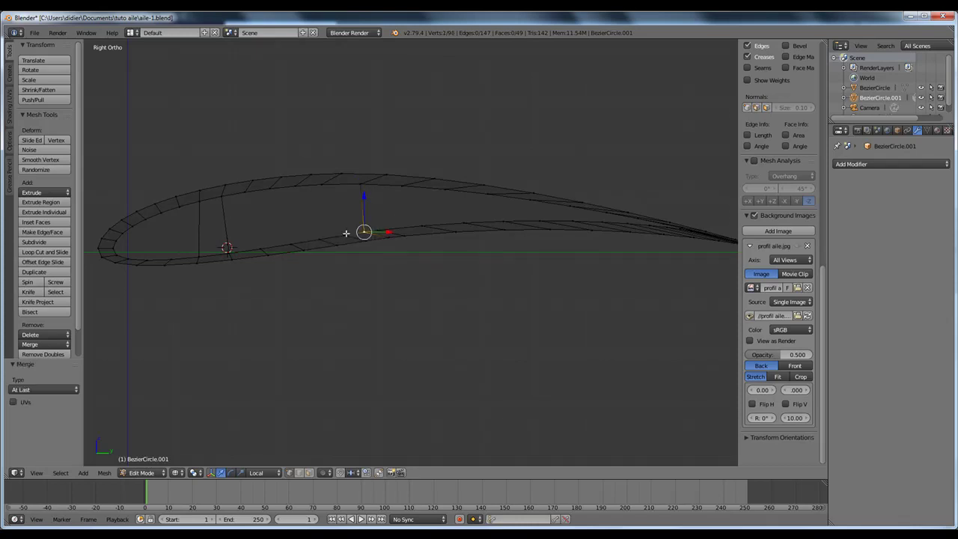
# Extrude the upper inner-rim vertex behind the mid-rib crossbar forward and down, merging it At Last onto the lower inner vertex just behind that crossbar
pyautogui.rightClick(402, 187)
pyautogui.press('e')
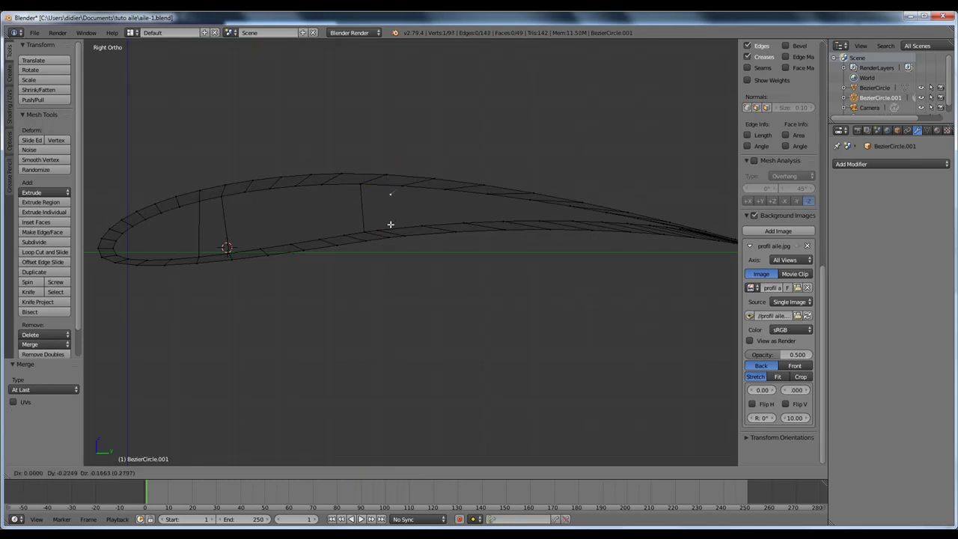
pyautogui.click(386, 235)
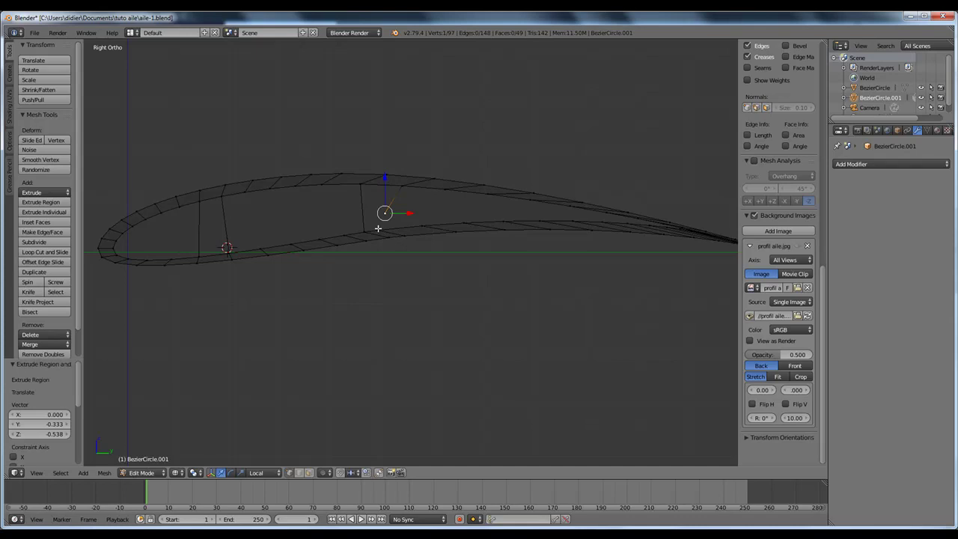
pyautogui.keyDown('shift'); pyautogui.rightClick(378, 228); pyautogui.keyUp('shift')
pyautogui.press('w')
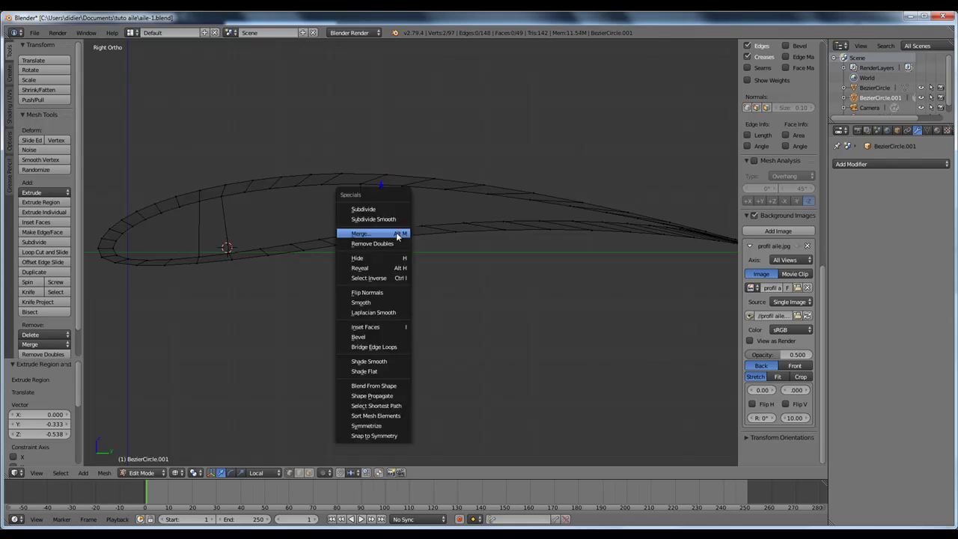
pyautogui.click(383, 235)
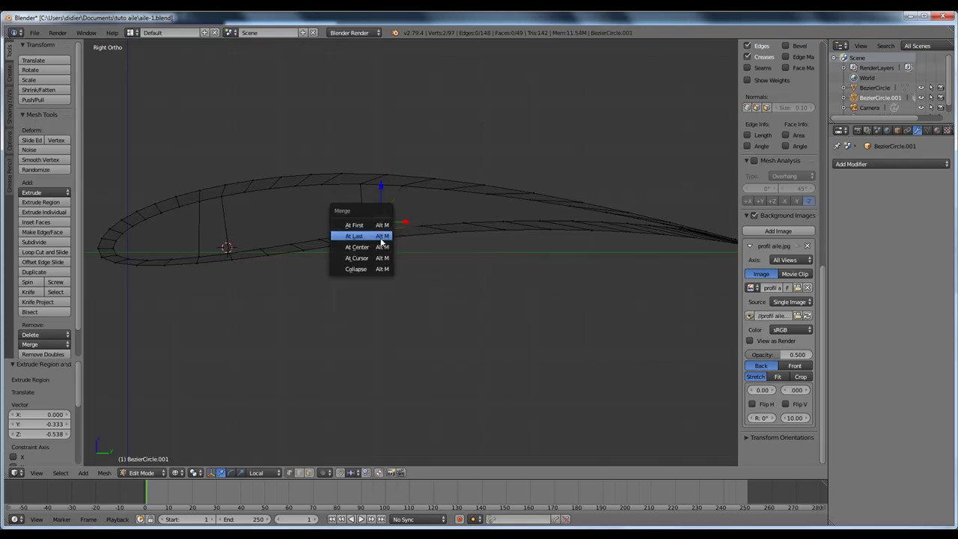
pyautogui.click(368, 238)
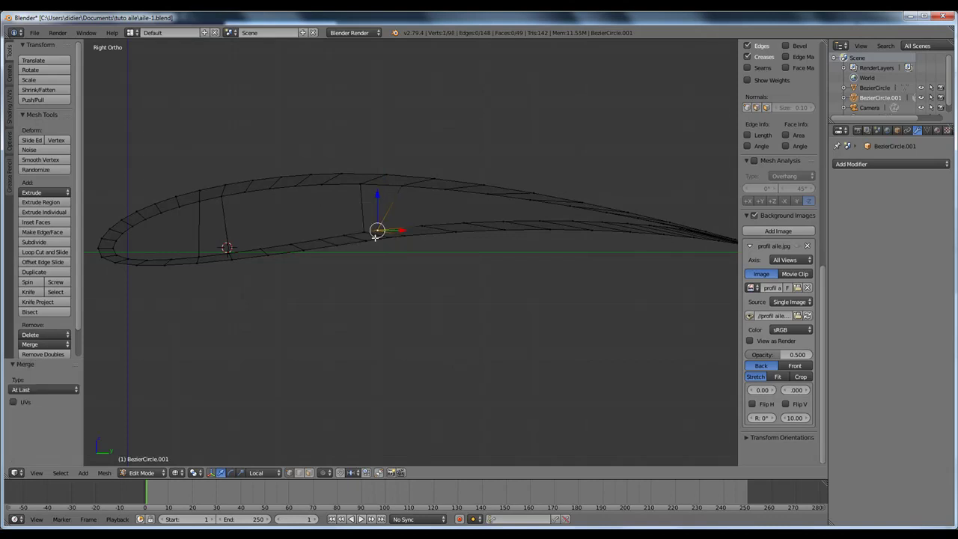
# Extrude an upper inner-rim vertex toward the trailing edge down and slightly back, merging it At Last onto the nearby lower inner-rim vertex
pyautogui.rightClick(528, 202)
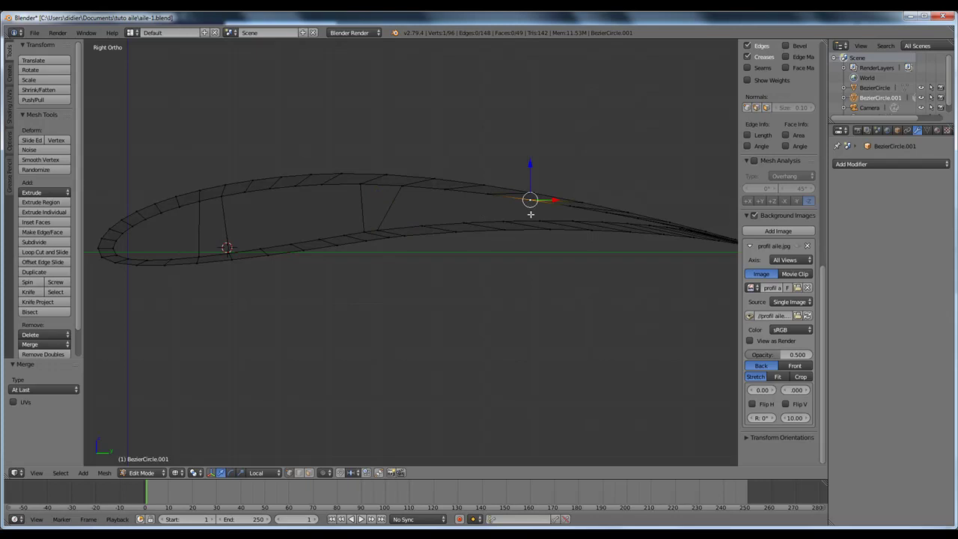
pyautogui.press('e')
pyautogui.click(536, 216)
pyautogui.keyDown('shift'); pyautogui.rightClick(541, 221); pyautogui.keyUp('shift')
pyautogui.press('w')
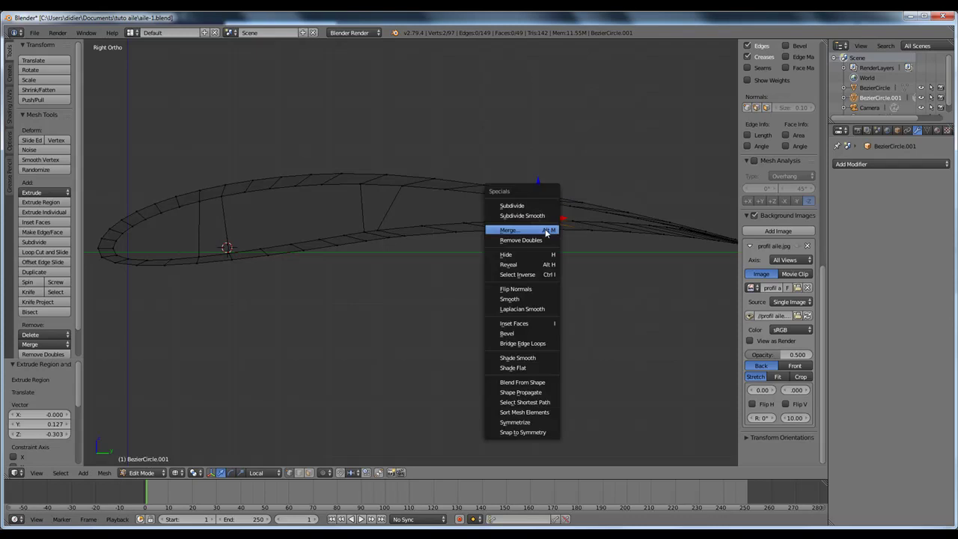
pyautogui.click(544, 229)
pyautogui.click(538, 230)
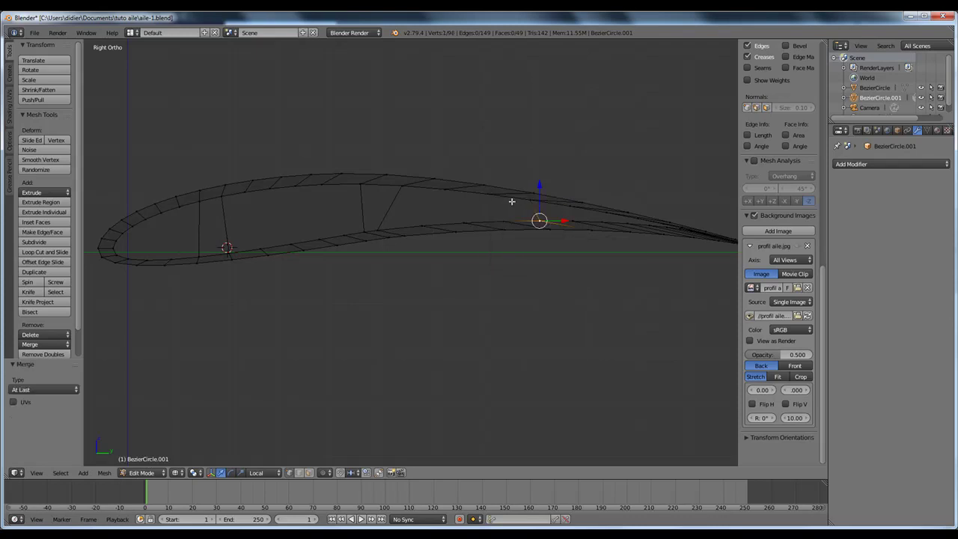
# Extrude the upper inner-rim vertex just ahead of the rearmost crossbar down and back, merging it At Last onto the nearby lower inner-rim vertex
pyautogui.rightClick(488, 195)
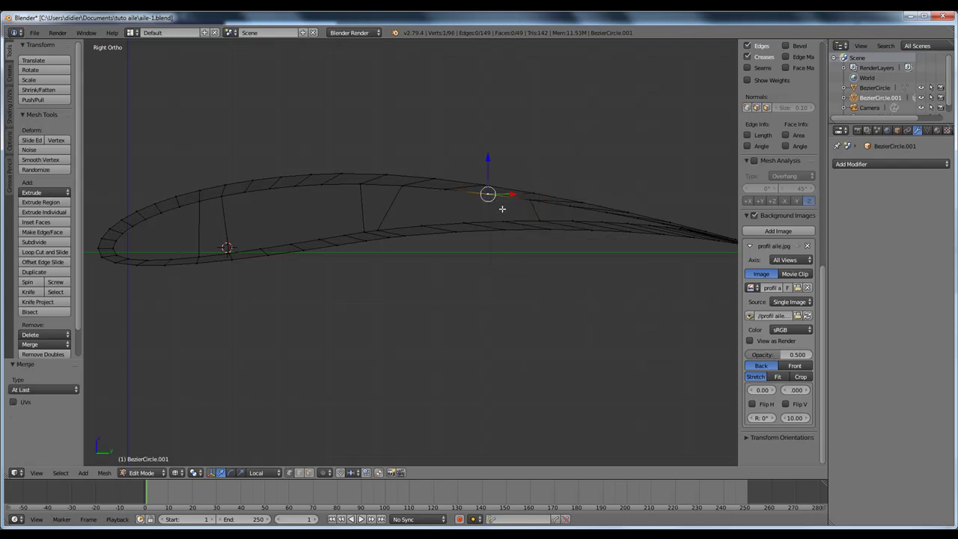
pyautogui.press('e')
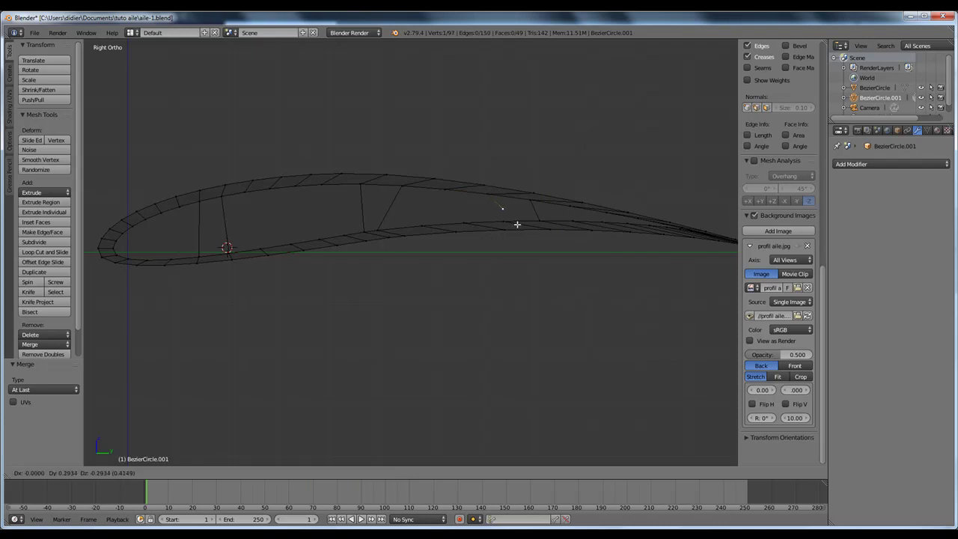
pyautogui.click(511, 225)
pyautogui.keyDown('shift'); pyautogui.rightClick(513, 224); pyautogui.keyUp('shift')
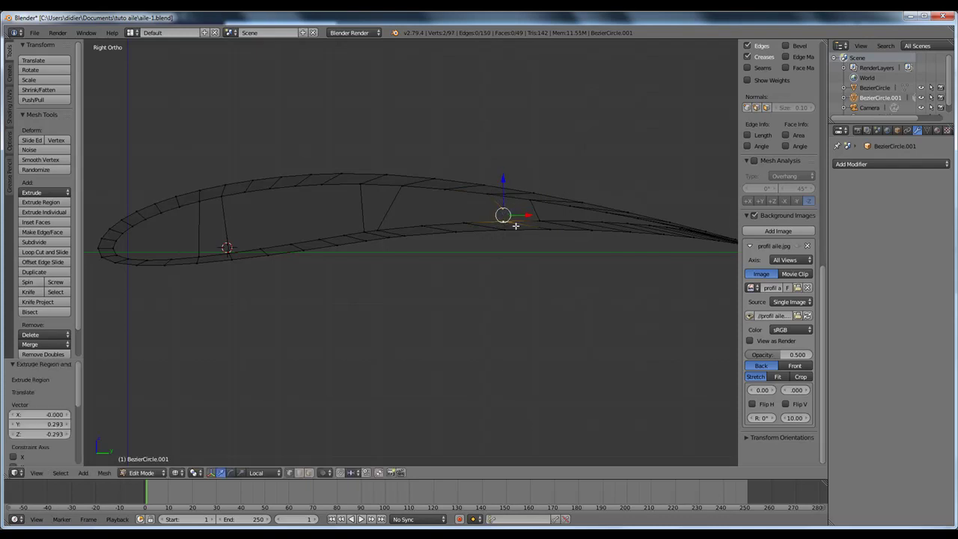
pyautogui.press('w')
pyautogui.click(517, 223)
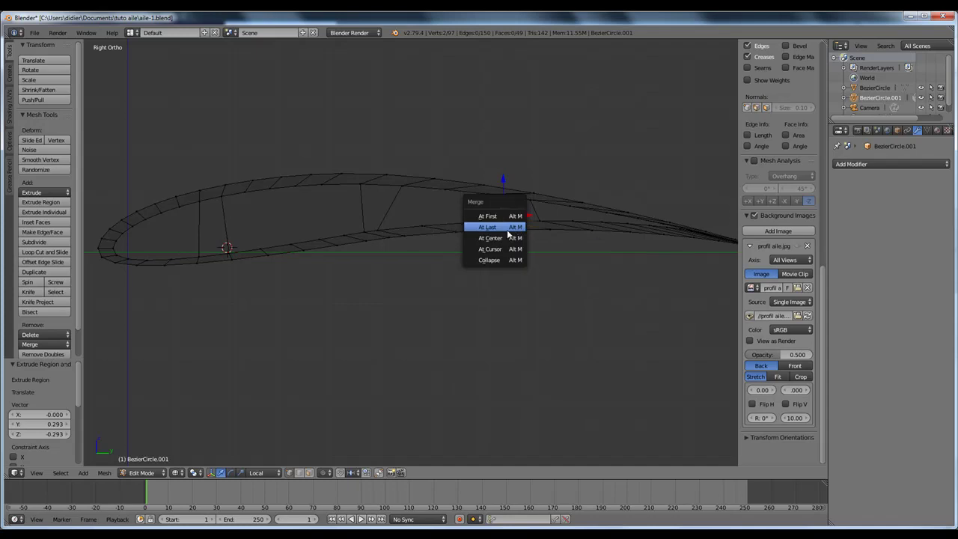
pyautogui.click(503, 230)
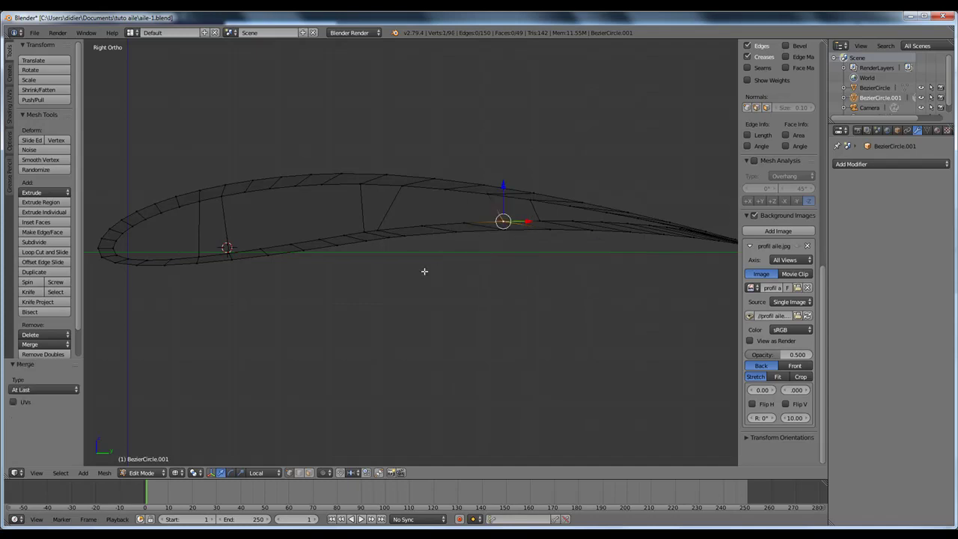
pyautogui.click(437, 298)
# Select the six crossbar edges across the rib's hollow in edge mode and subdivide them with 2 cuts
pyautogui.rightClick(200, 227)
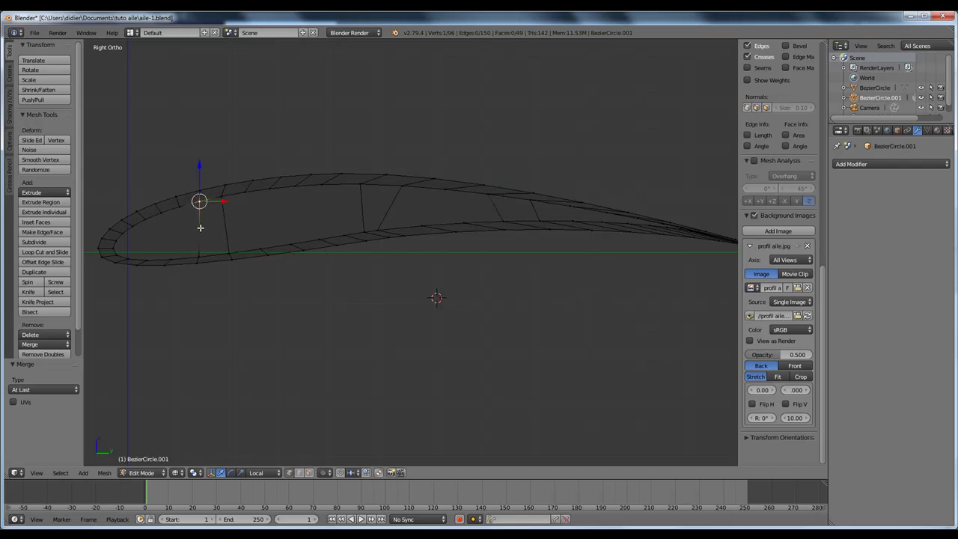
pyautogui.click(299, 475)
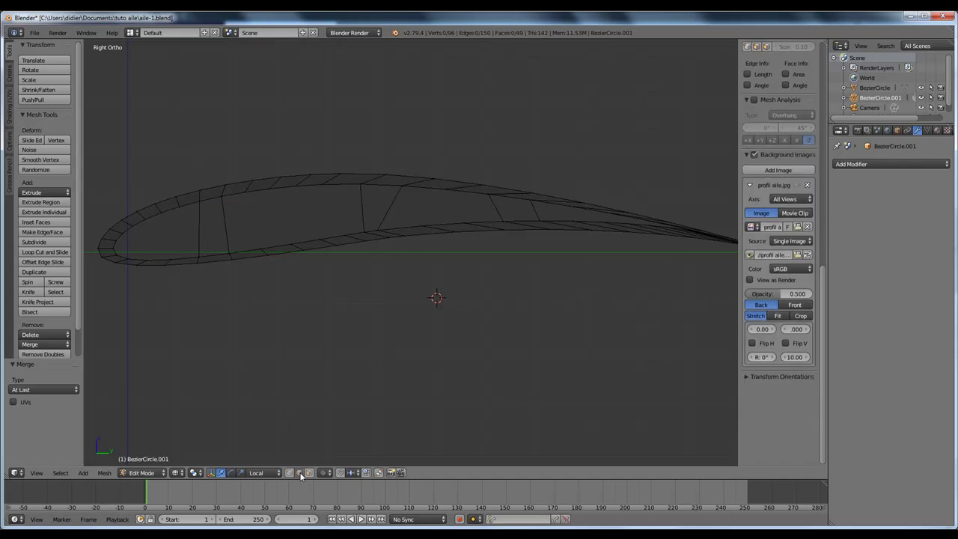
pyautogui.rightClick(223, 233)
pyautogui.press('g')
pyautogui.click(209, 230)
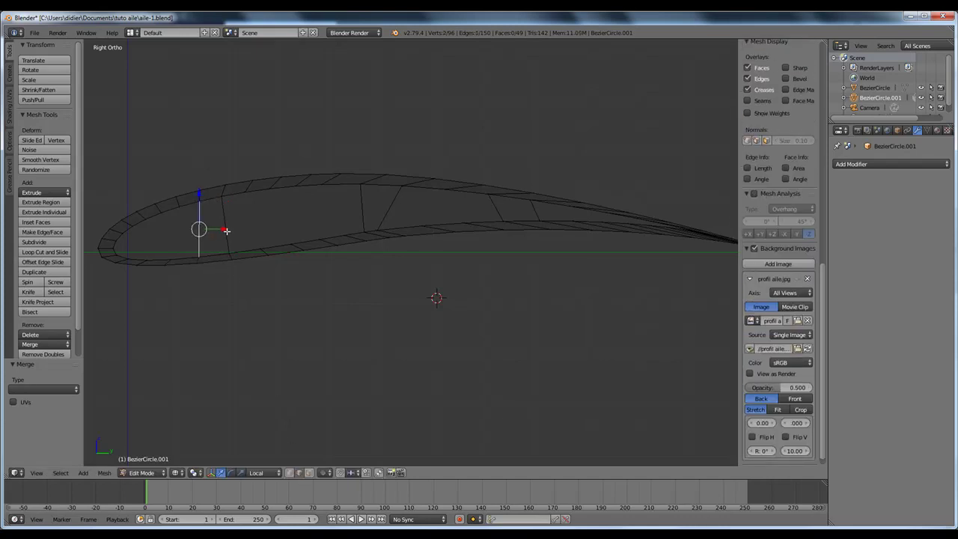
pyautogui.keyDown('shift'); pyautogui.rightClick(360, 211); pyautogui.keyUp('shift')
pyautogui.keyDown('shift'); pyautogui.rightClick(385, 206); pyautogui.keyUp('shift')
pyautogui.keyDown('shift'); pyautogui.rightClick(495, 207); pyautogui.keyUp('shift')
pyautogui.keyDown('shift'); pyautogui.rightClick(535, 209); pyautogui.keyUp('shift')
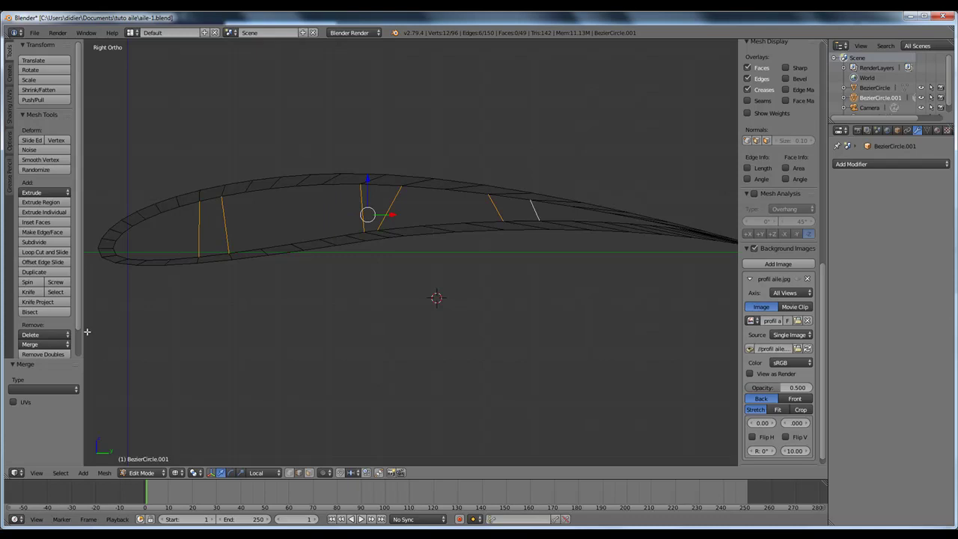
pyautogui.press('w')
pyautogui.click(61, 289)
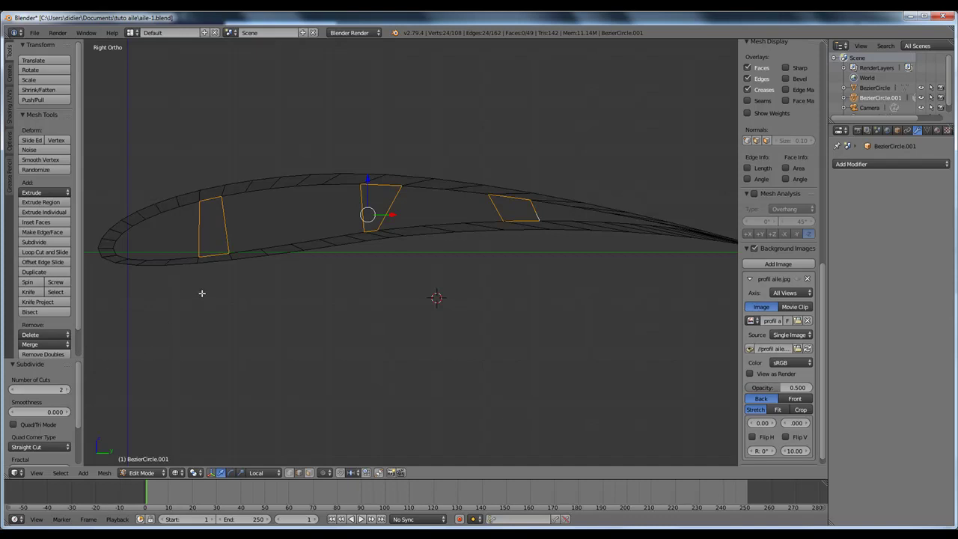
pyautogui.press('Tab')
pyautogui.press('Tab')
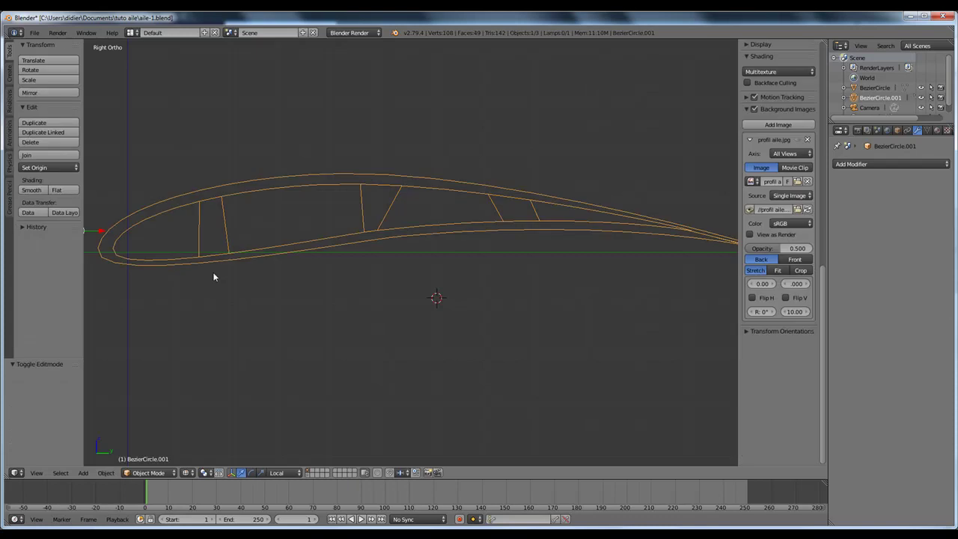
# In vertex select mode, move the frontmost crossbar edge's two middle vertices back about 0.221 along local X
pyautogui.click(289, 472)
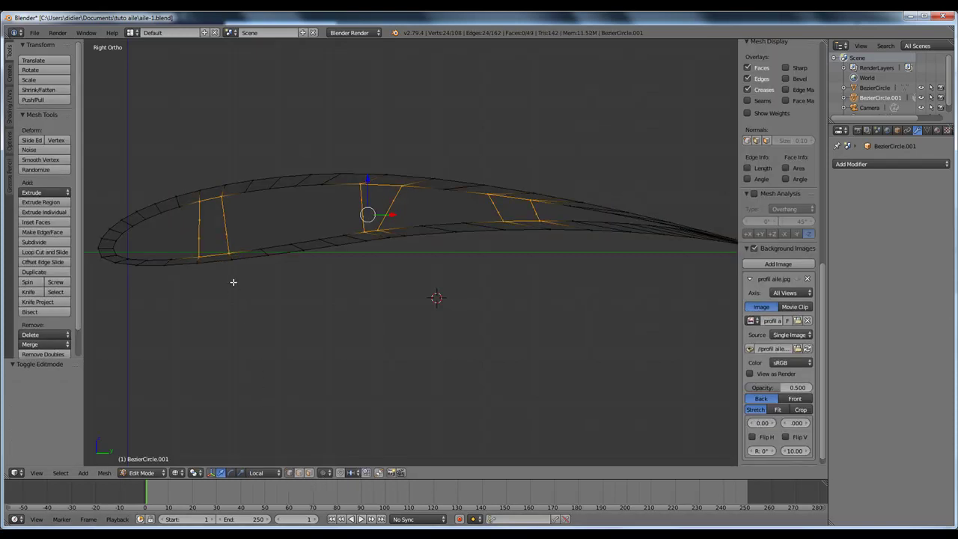
pyautogui.rightClick(197, 220)
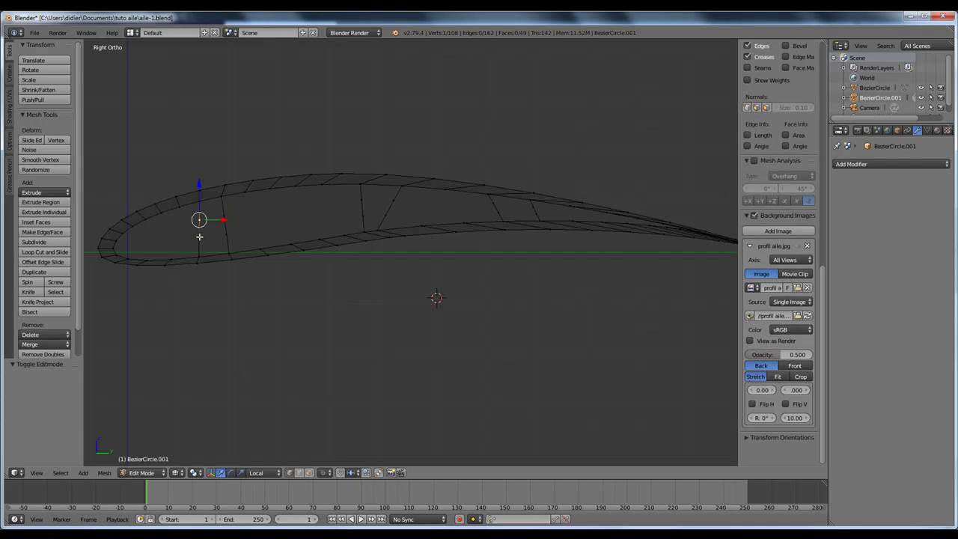
pyautogui.keyDown('shift'); pyautogui.rightClick(199, 236); pyautogui.keyUp('shift')
pyautogui.press('g')
pyautogui.press('x')
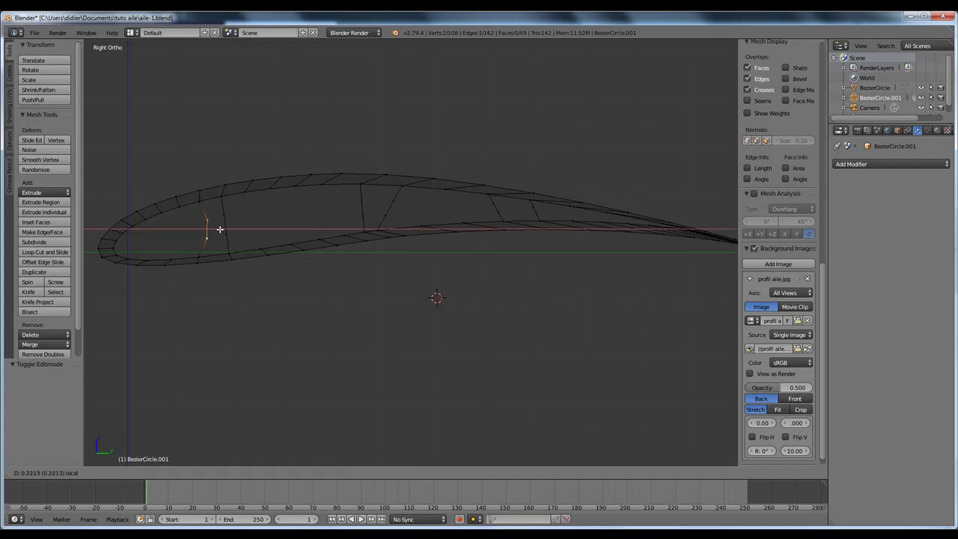
pyautogui.click(221, 227)
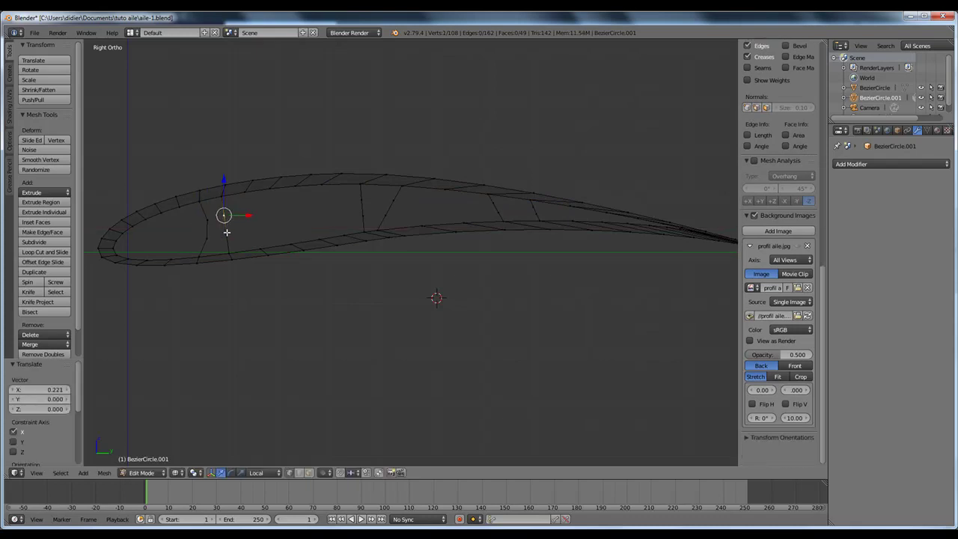
# Move the second crossbar edge's two middle vertices about -0.166 along local X and align them by scaling to 0 along Y
pyautogui.press('g')
pyautogui.press('x')
pyautogui.press('x')
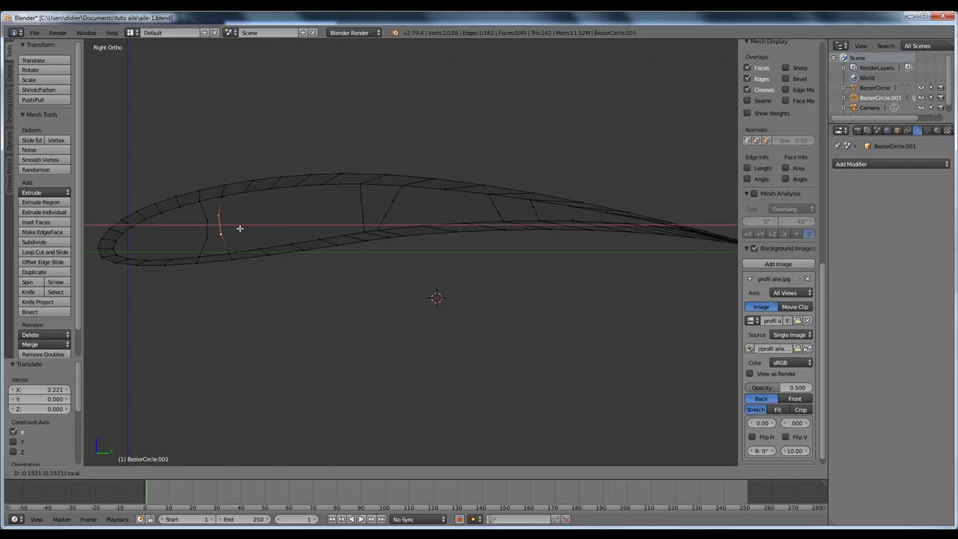
pyautogui.click(238, 228)
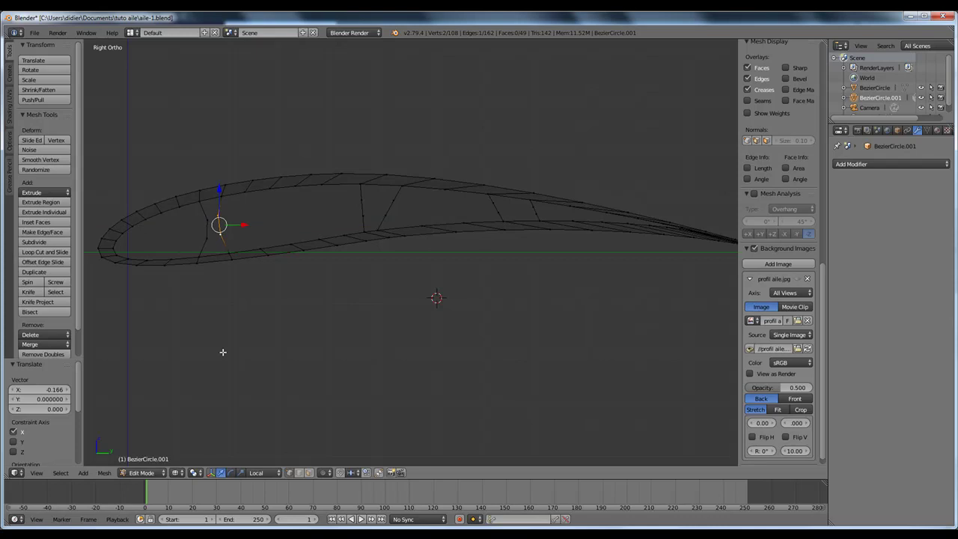
pyautogui.press('s')
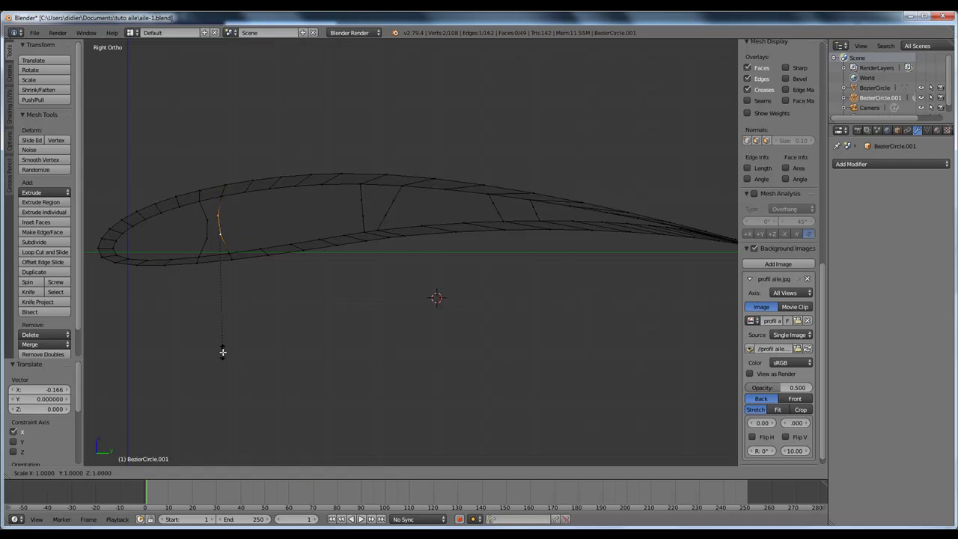
pyautogui.press('y')
pyautogui.press('0')
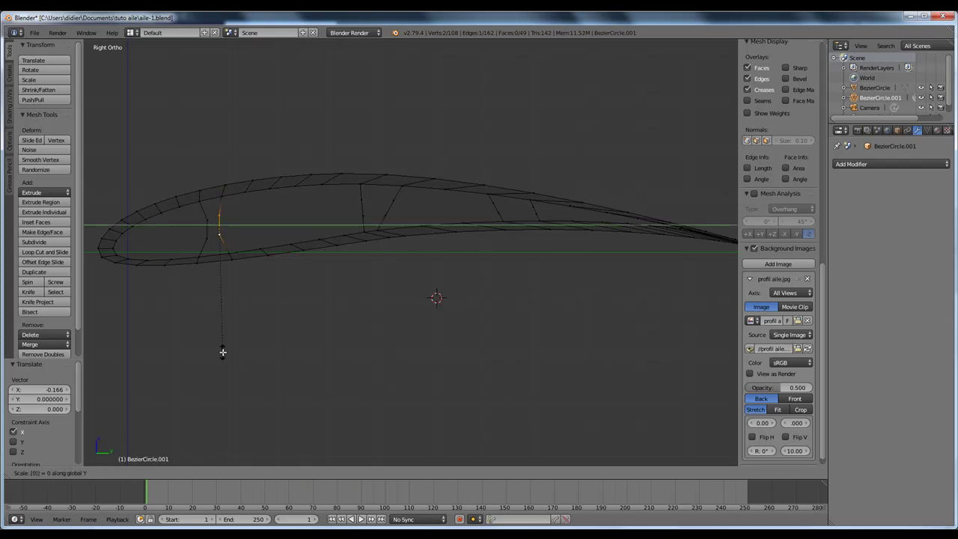
pyautogui.press('Return')
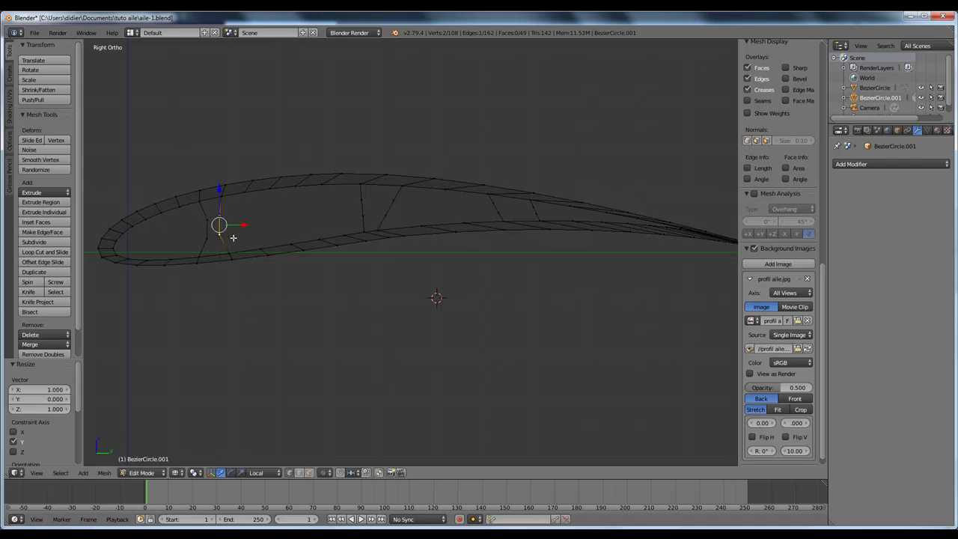
# Raise the frontmost crossbar edge's upper and lower middle vertices slightly to match the heights of the second edge's vertices
pyautogui.rightClick(211, 223)
pyautogui.press('g')
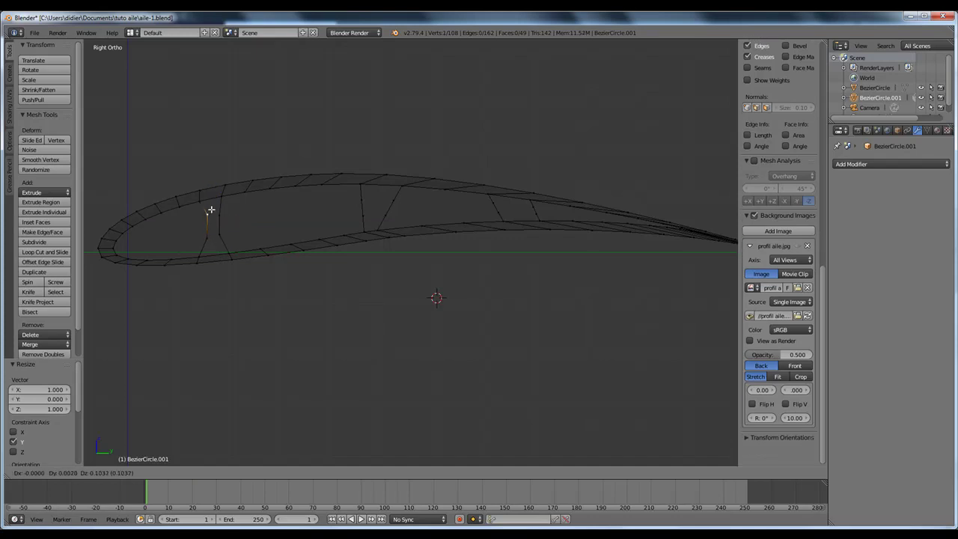
pyautogui.click(211, 213)
pyautogui.rightClick(208, 238)
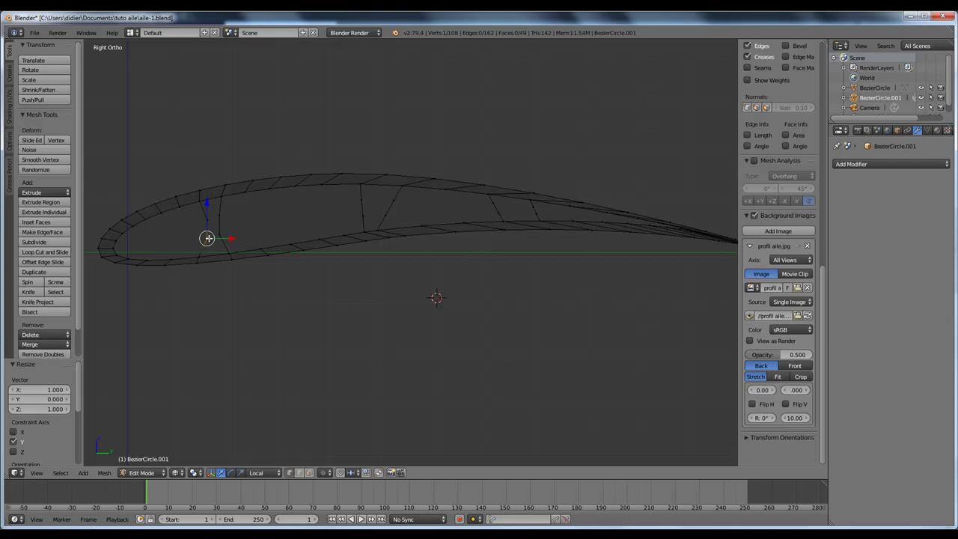
pyautogui.press('g')
pyautogui.click(213, 232)
pyautogui.rightClick(209, 217)
pyautogui.press('g')
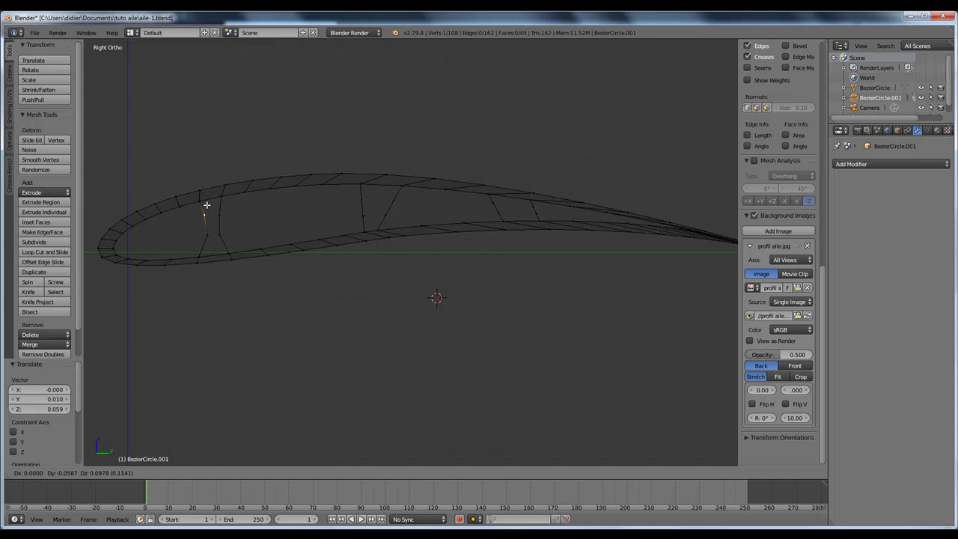
pyautogui.click(208, 207)
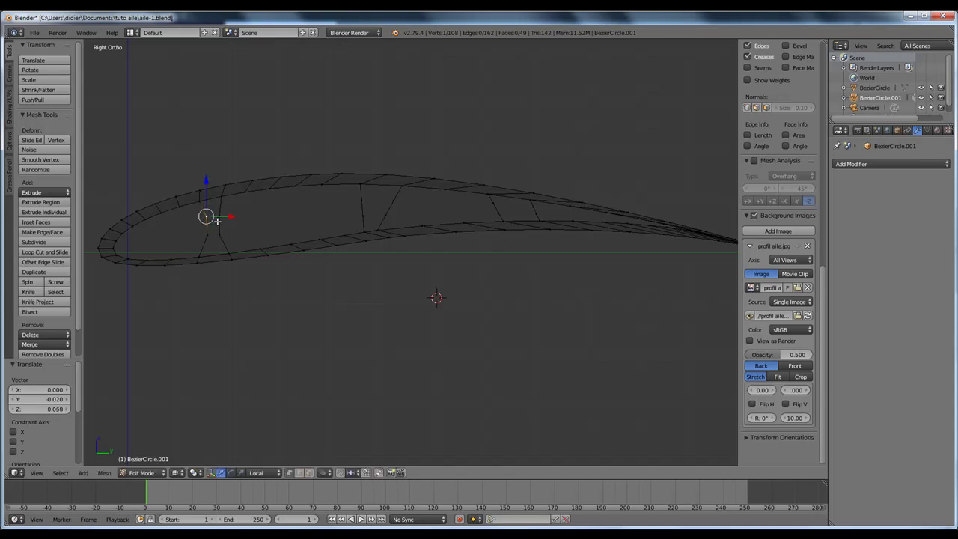
# Align the frontmost crossbar edge's two middle vertices vertically by scaling them to 0 along Y
pyautogui.keyDown('shift'); pyautogui.rightClick(209, 233); pyautogui.keyUp('shift')
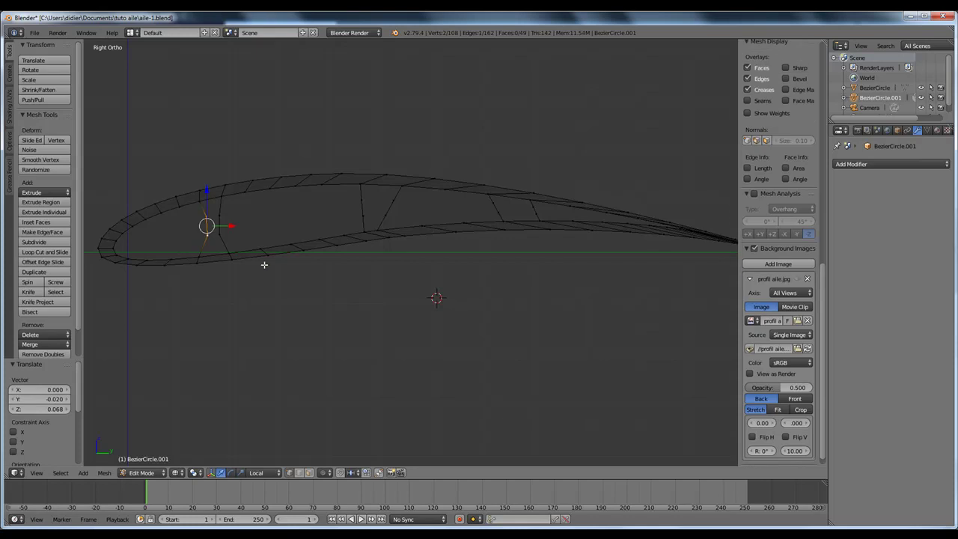
pyautogui.press('s')
pyautogui.press('y')
pyautogui.press('0')
# Move the middle vertices of the two mid-rib crossbar edges toward each other to form a narrow waist
pyautogui.moveTo(360, 200); pyautogui.dragTo(388, 208, button='right')
pyautogui.rightClick(394, 199)
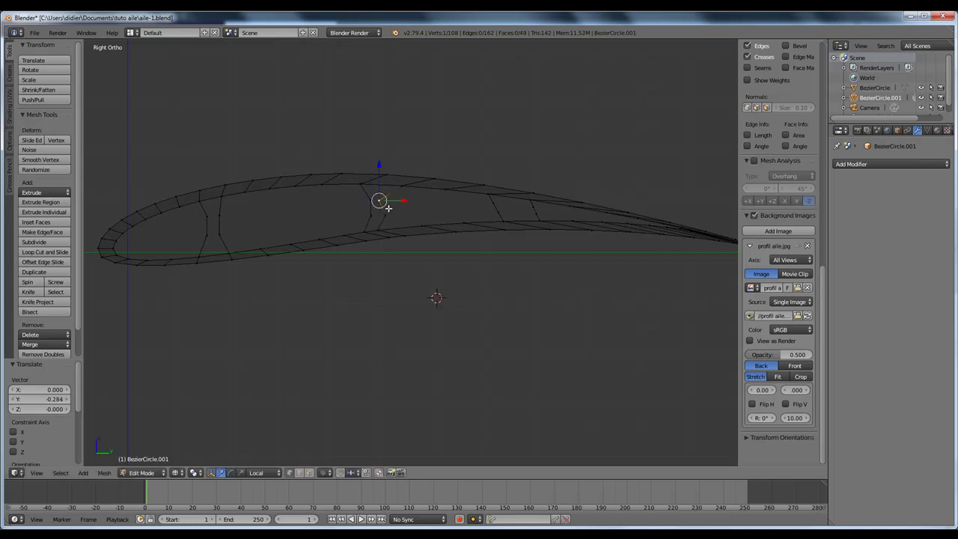
pyautogui.rightClick(388, 213)
pyautogui.moveTo(395, 216); pyautogui.dragTo(387, 215)
# Move the lower inner-rim vertex of the rear mid-rib edge back about 0.277 along local X and raise it about 0.059
pyautogui.rightClick(378, 226)
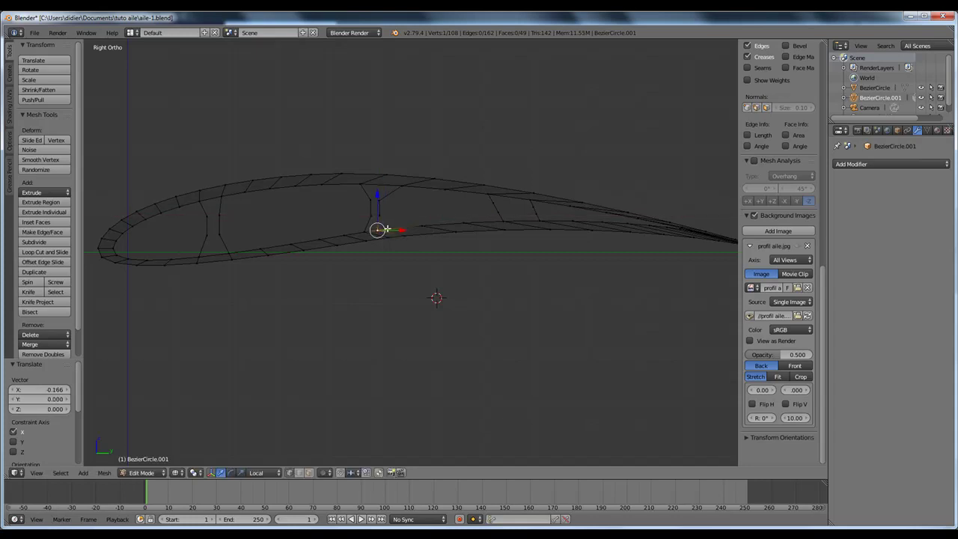
pyautogui.press('g')
pyautogui.press('x')
pyautogui.press('x')
pyautogui.click(396, 226)
pyautogui.press('g')
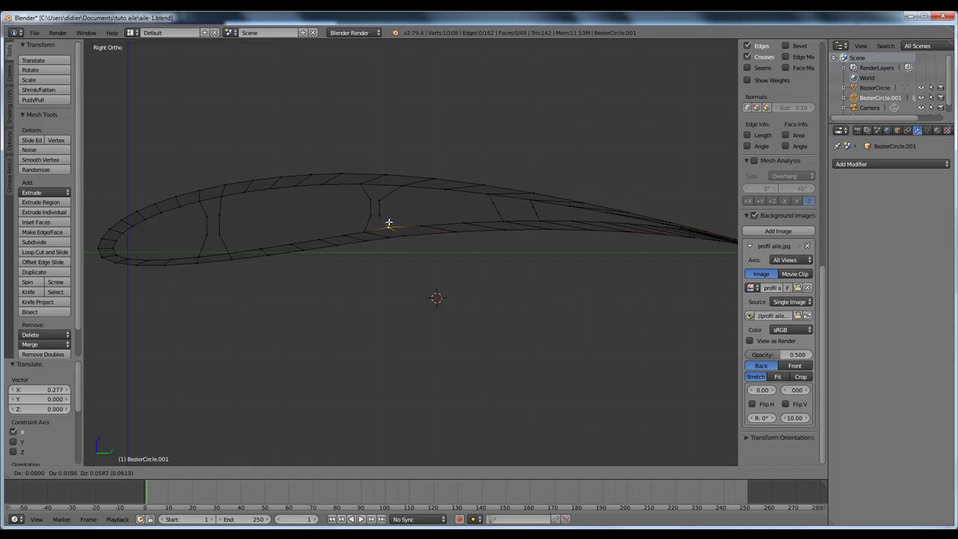
pyautogui.click(389, 223)
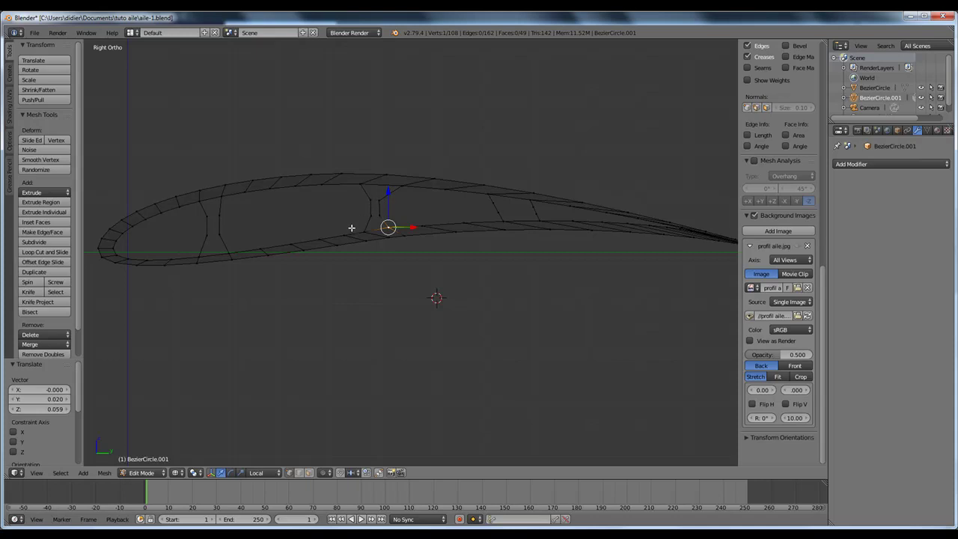
# Box-select the front mid-rib edge's two middle vertices and align them vertically by scaling to 0 along Y
pyautogui.press('a')
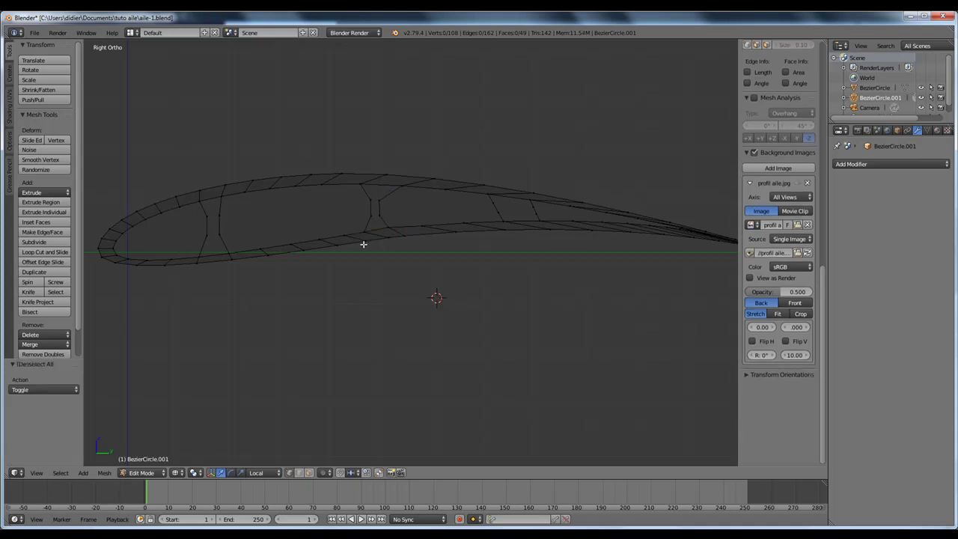
pyautogui.press('b')
pyautogui.moveTo(364, 194); pyautogui.dragTo(375, 223)
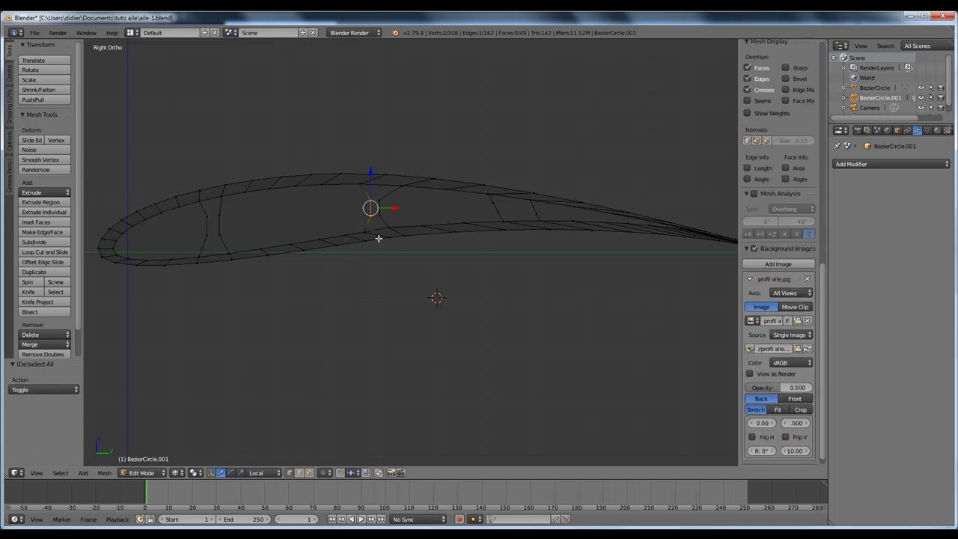
pyautogui.press('s')
pyautogui.press('y')
pyautogui.press('0')
pyautogui.press('Return')
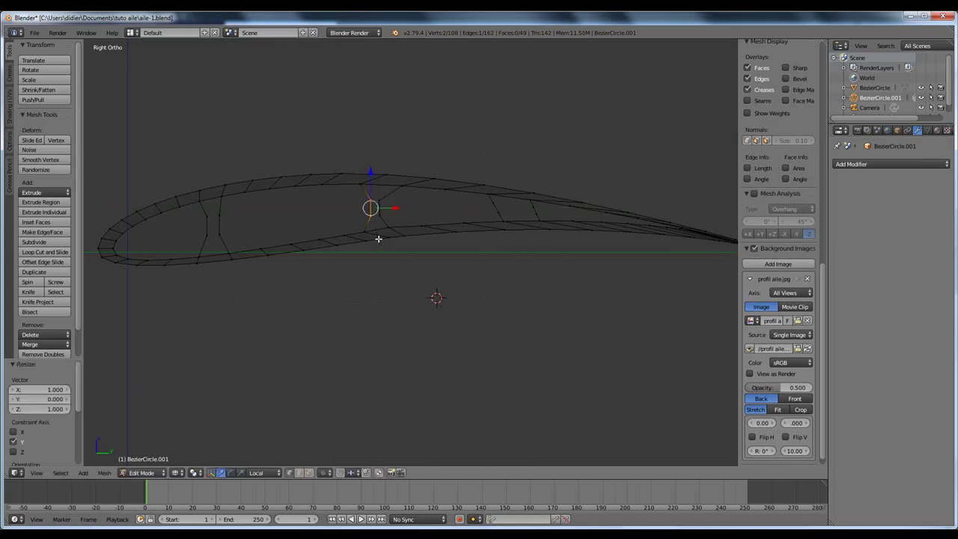
# Box-select the rear mid-rib edge's two middle vertices and align them vertically by scaling to 0 along Y
pyautogui.press('a')
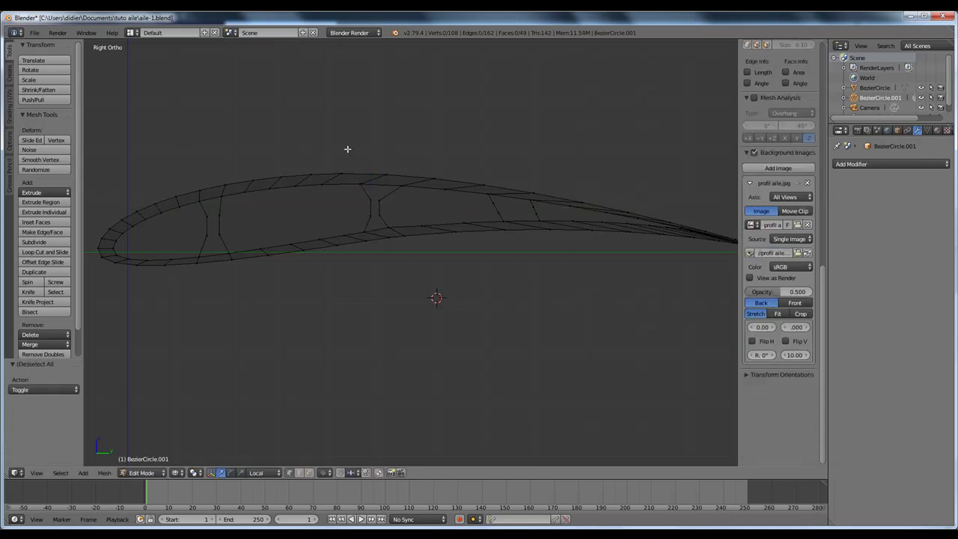
pyautogui.press('b')
pyautogui.moveTo(376, 193); pyautogui.dragTo(380, 217)
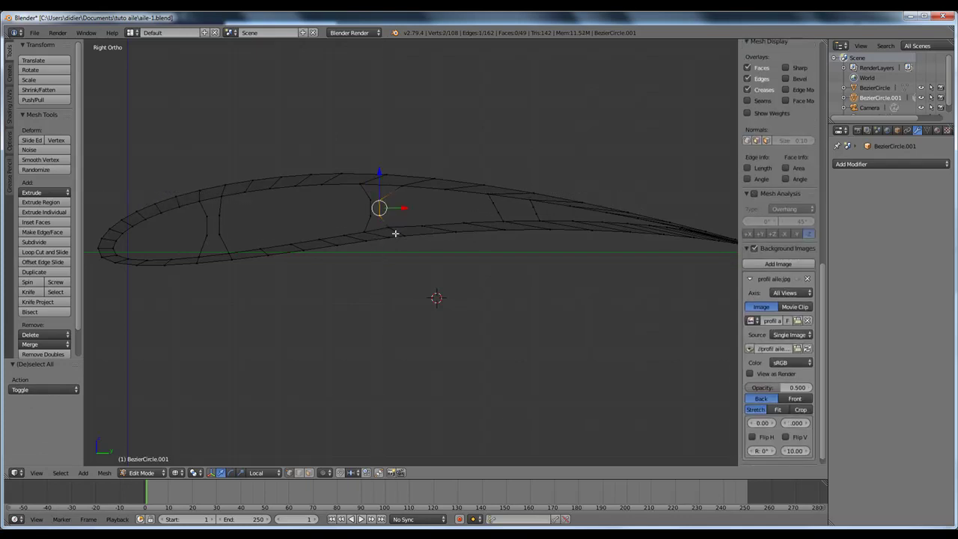
pyautogui.press('s')
pyautogui.press('y')
pyautogui.press('0')
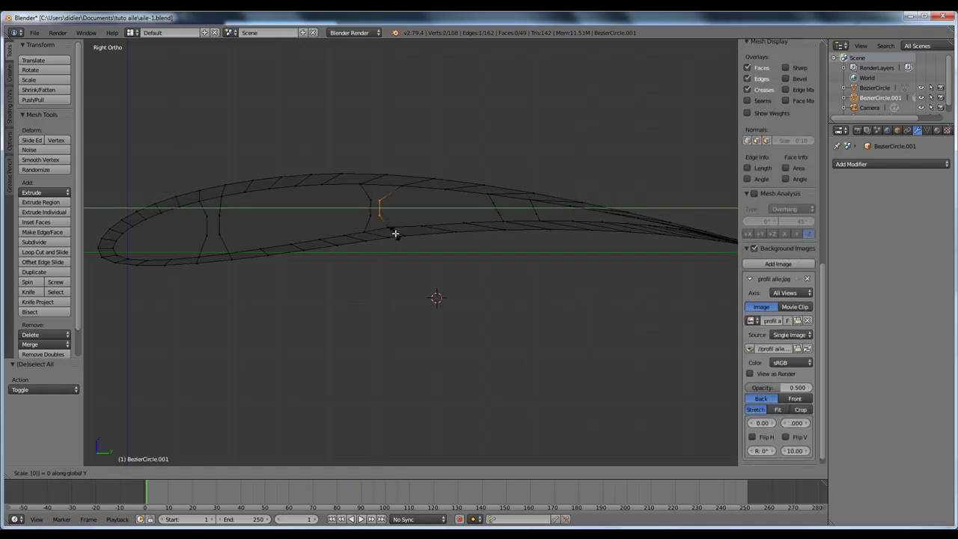
pyautogui.press('Return')
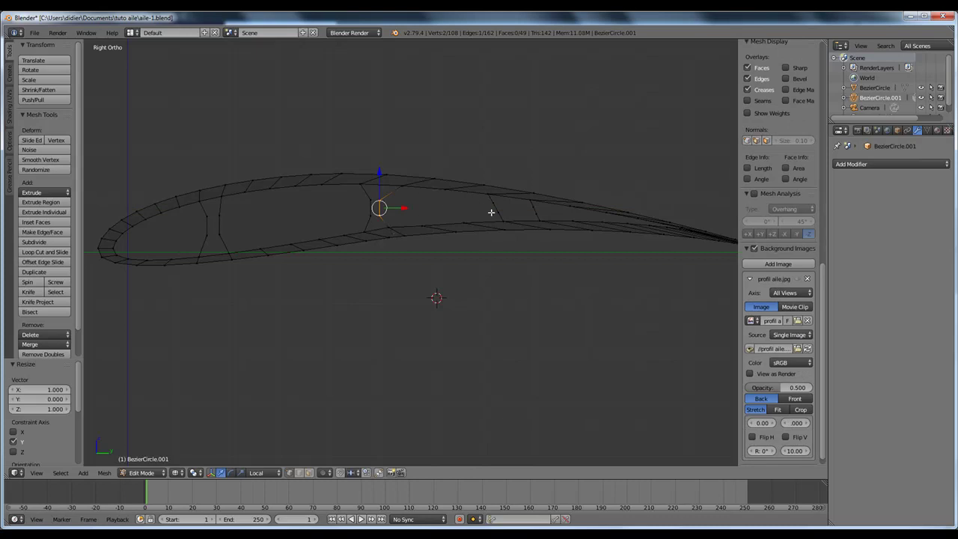
# Move the two middle vertices of the rearmost crossbar's front edge back, the upper one about 0.313 and the lower one about 0.254 along Y
pyautogui.press('a')
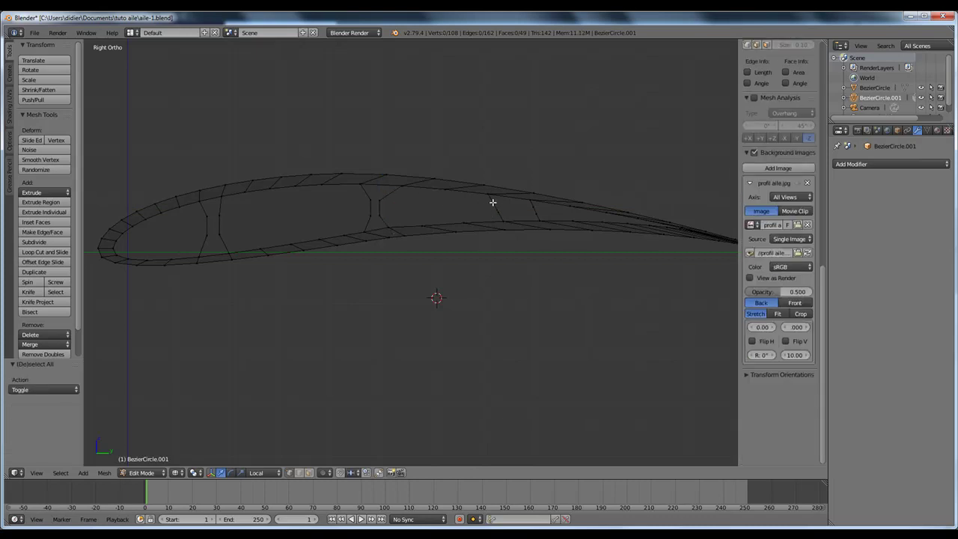
pyautogui.rightClick(493, 202)
pyautogui.press('g')
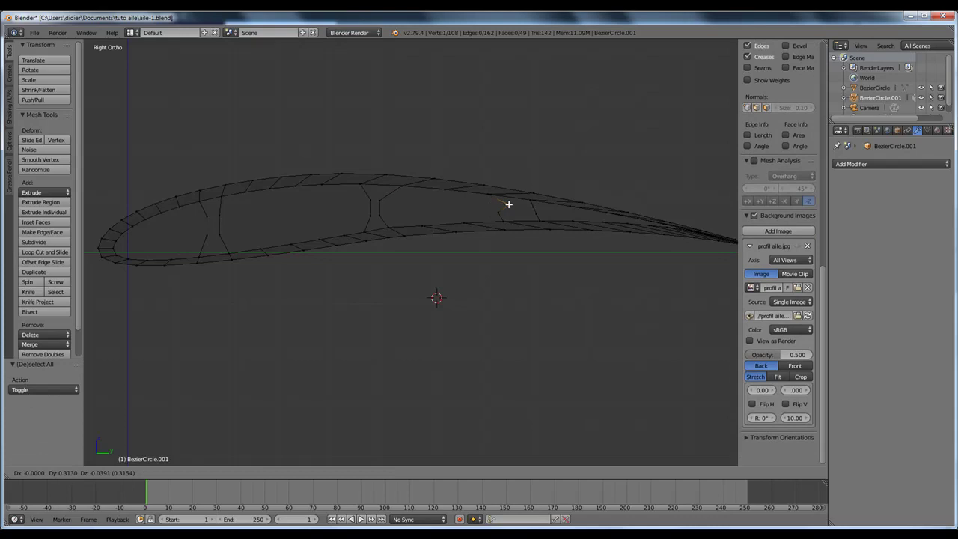
pyautogui.click(509, 205)
pyautogui.press('g')
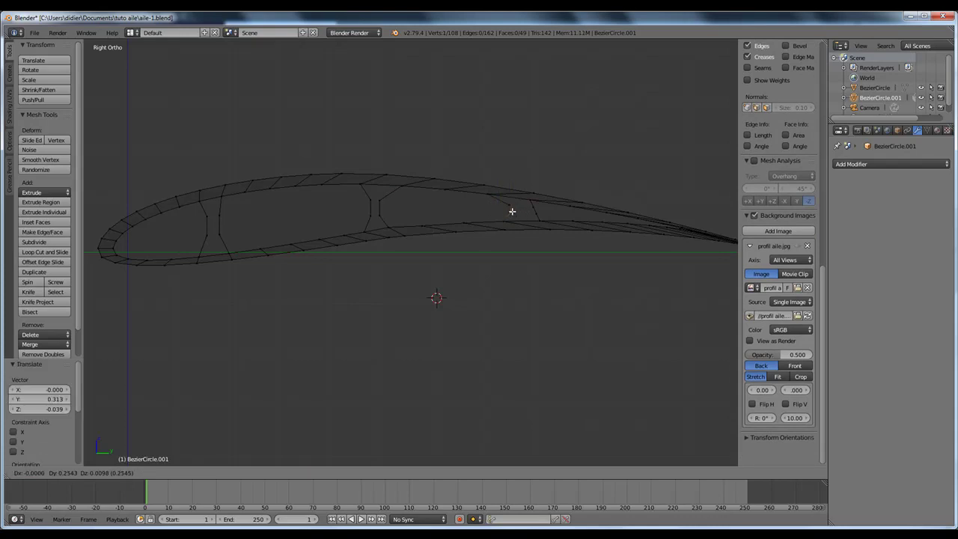
pyautogui.click(511, 212)
# Move the middle vertices of the rearmost crossbar's rear edge forward, the upper about 0.225 along Y and the lower about 0.401 along local X
pyautogui.press('g')
pyautogui.click(522, 206)
pyautogui.rightClick(531, 212)
pyautogui.press('g')
pyautogui.press('x')
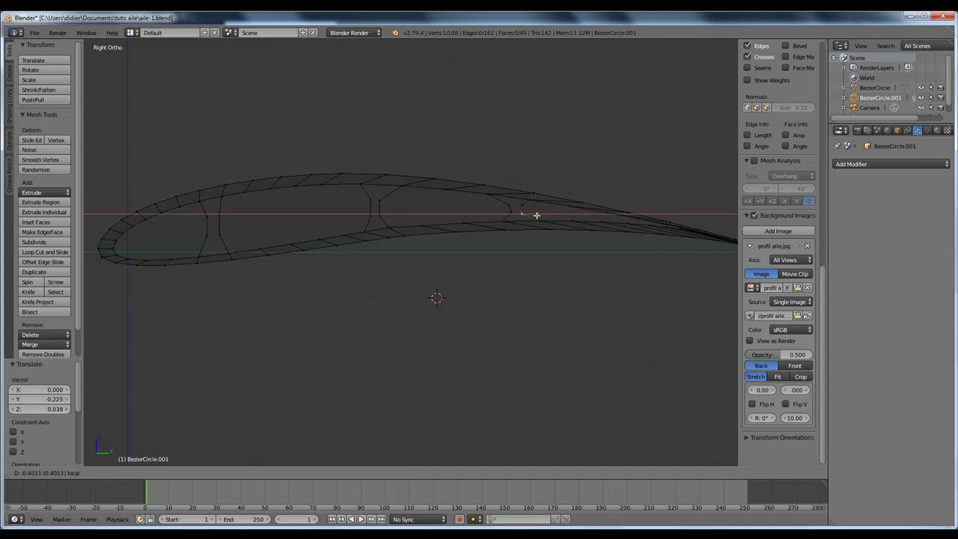
pyautogui.click(536, 213)
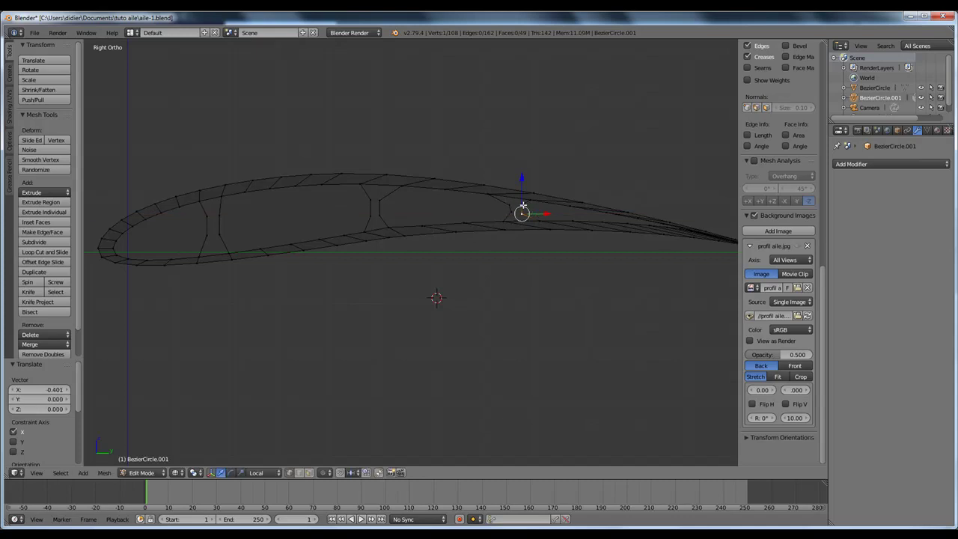
# Align the two middle vertices of the rearmost crossbar's rear edge vertically by scaling them to 0 along Y
pyautogui.keyDown('shift'); pyautogui.rightClick(530, 215); pyautogui.keyUp('shift')
pyautogui.press('s')
pyautogui.press('y')
pyautogui.press('0')
pyautogui.press('Return')
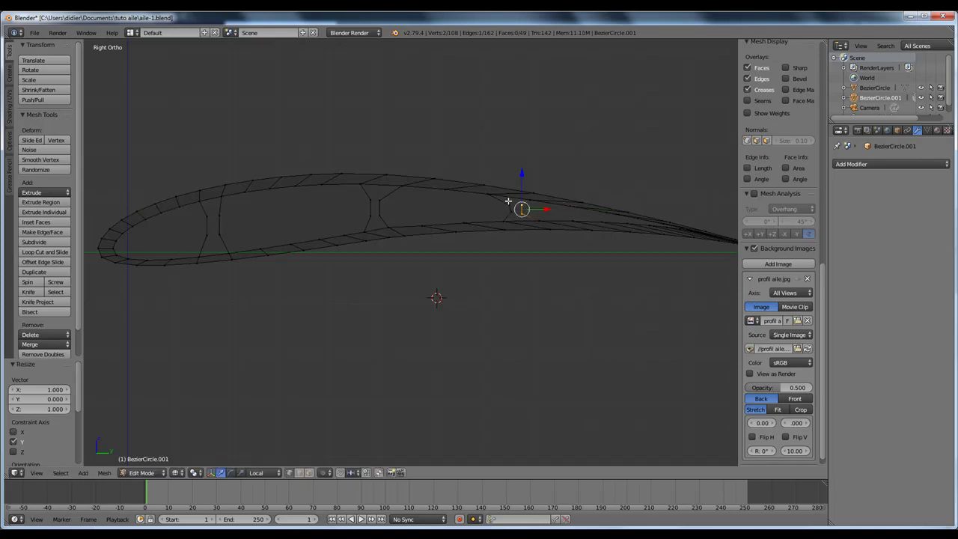
# Align the two middle vertices of the rearmost crossbar's front edge vertically by scaling them to 0 along Y
pyautogui.rightClick(508, 204)
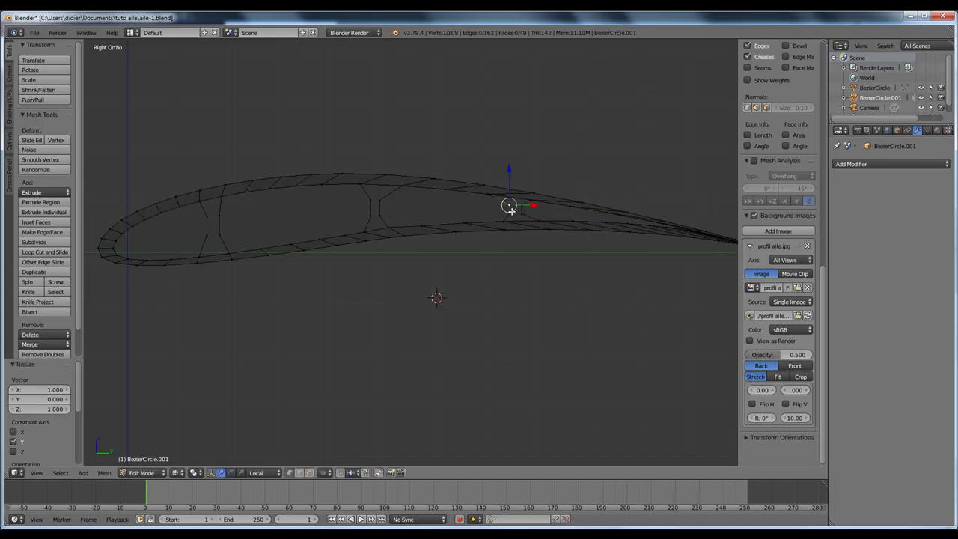
pyautogui.keyDown('shift'); pyautogui.rightClick(511, 212); pyautogui.keyUp('shift')
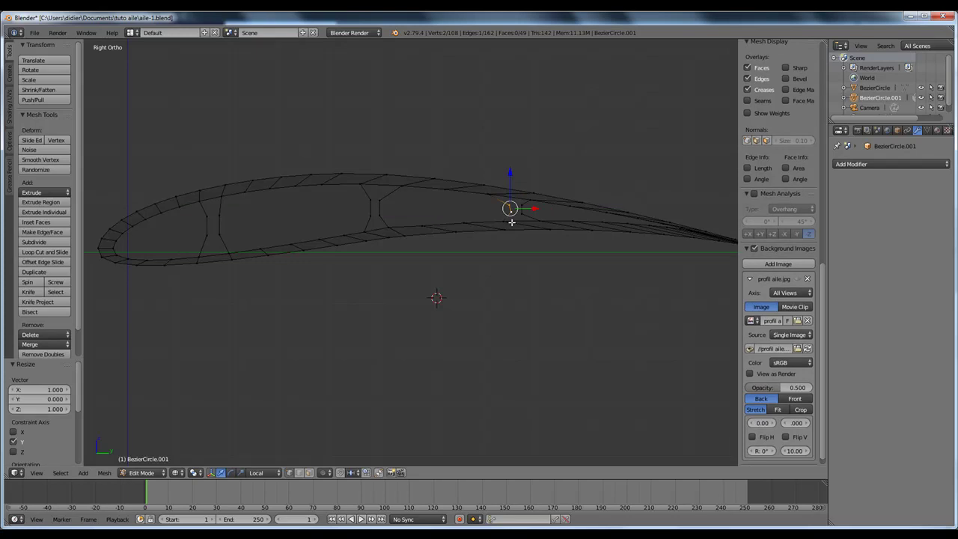
pyautogui.press('s')
pyautogui.press('y')
pyautogui.press('0')
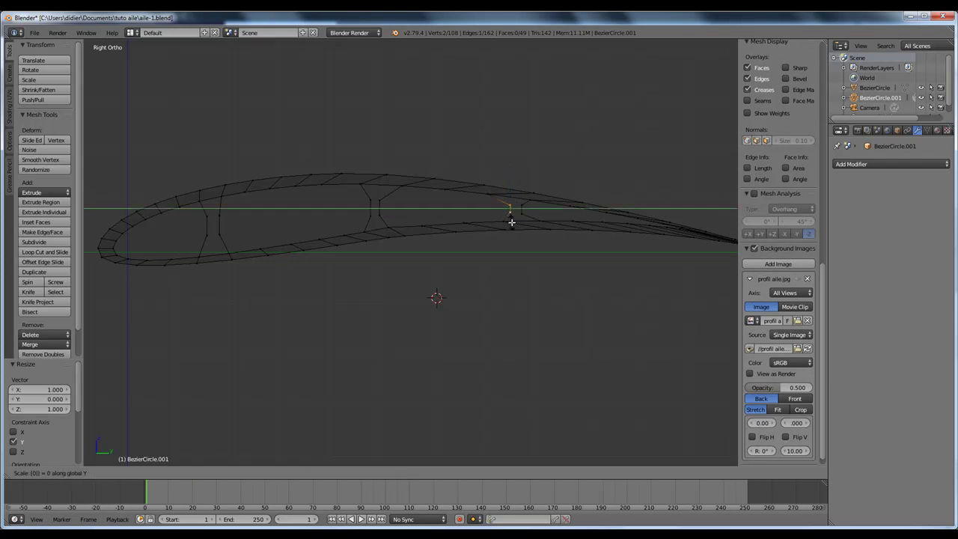
pyautogui.press('Return')
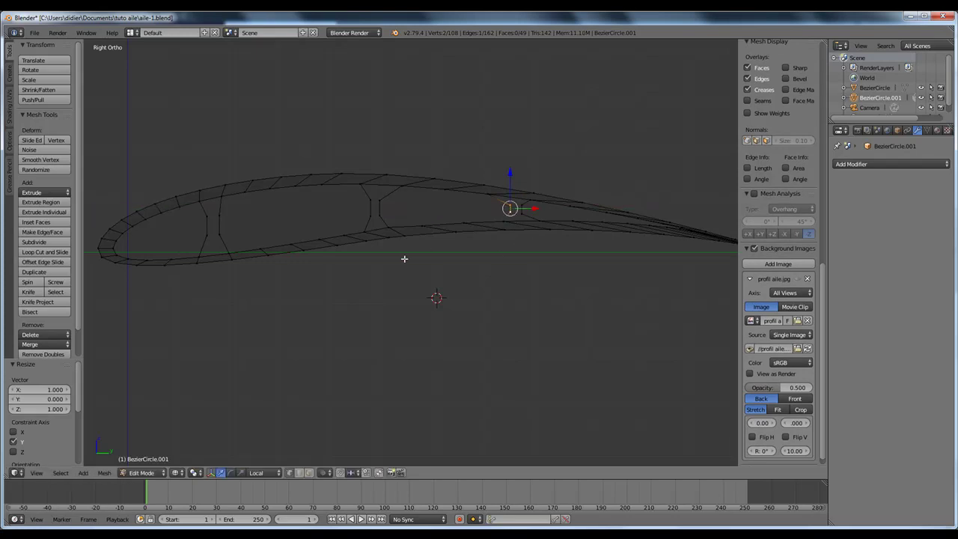
# Check the rib in solid shading, then select the large face filling its interior in face selection mode and delete it
pyautogui.moveTo(439, 299)
pyautogui.mouseDown(button='middle')
pyautogui.moveTo(432, 327)
pyautogui.moveTo(464, 284)
pyautogui.mouseUp(button='middle')
pyautogui.press('z')
pyautogui.moveTo(380, 306)
pyautogui.mouseDown(button='middle')
pyautogui.moveTo(349, 306)
pyautogui.moveTo(374, 317)
pyautogui.moveTo(397, 310)
pyautogui.moveTo(421, 327)
pyautogui.moveTo(421, 363)
pyautogui.moveTo(398, 324)
pyautogui.moveTo(504, 364)
pyautogui.moveTo(387, 316)
pyautogui.moveTo(389, 330)
pyautogui.moveTo(389, 320)
pyautogui.mouseUp(button='middle')
pyautogui.scroll(3, 395, 308)
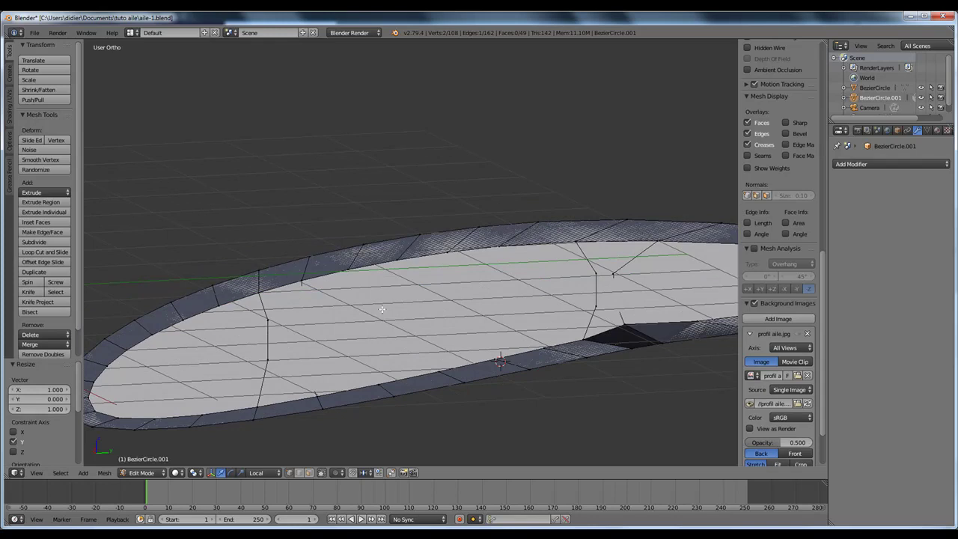
pyautogui.press('a')
pyautogui.press('a')
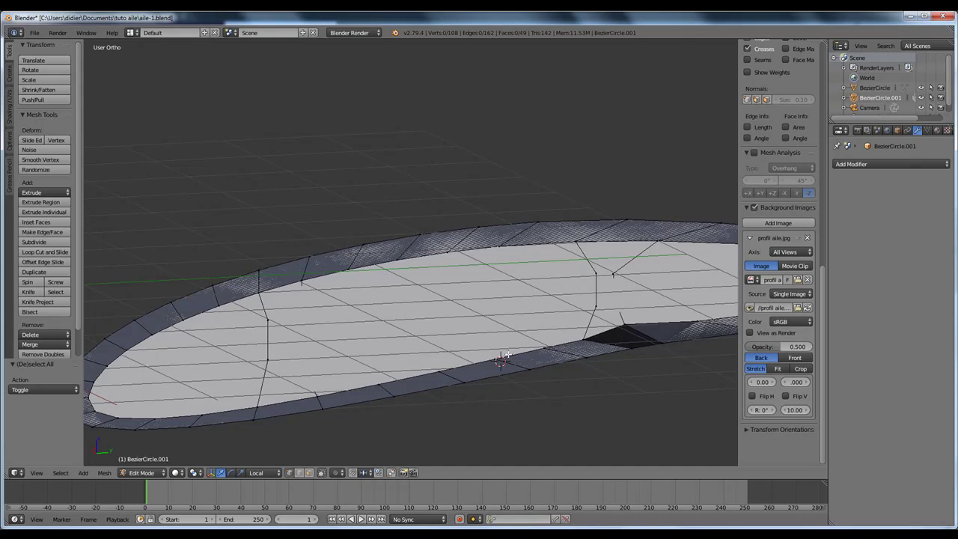
pyautogui.press('z')
pyautogui.scroll(-5, 429, 339)
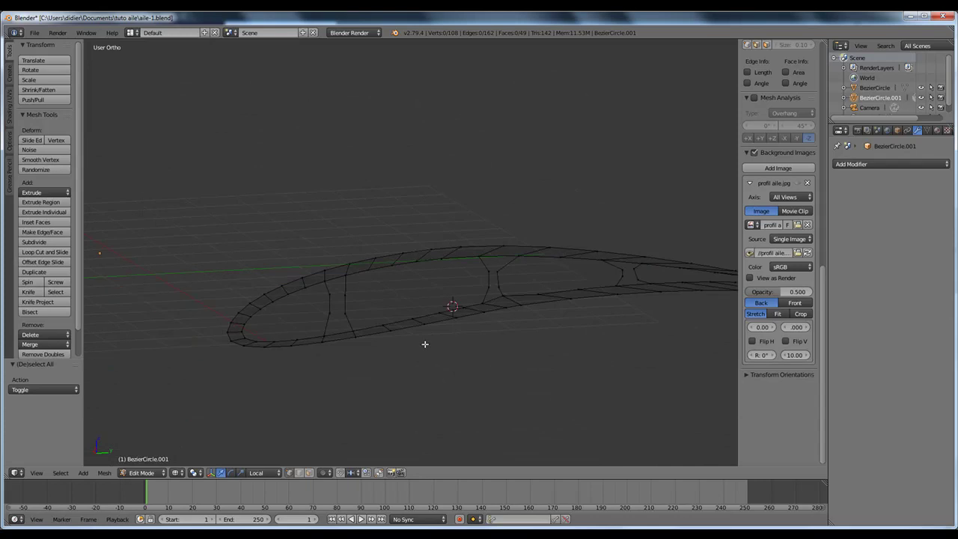
pyautogui.click(289, 472)
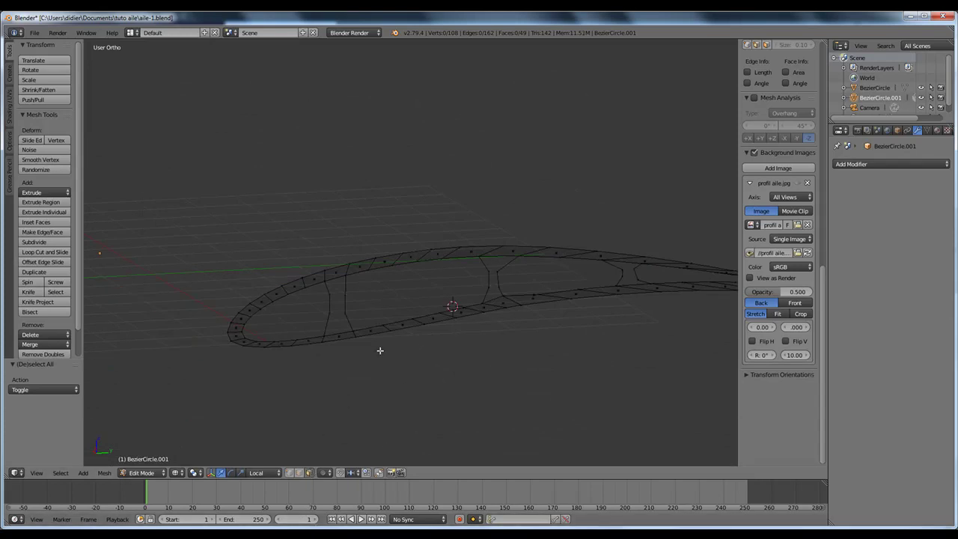
pyautogui.rightClick(534, 298)
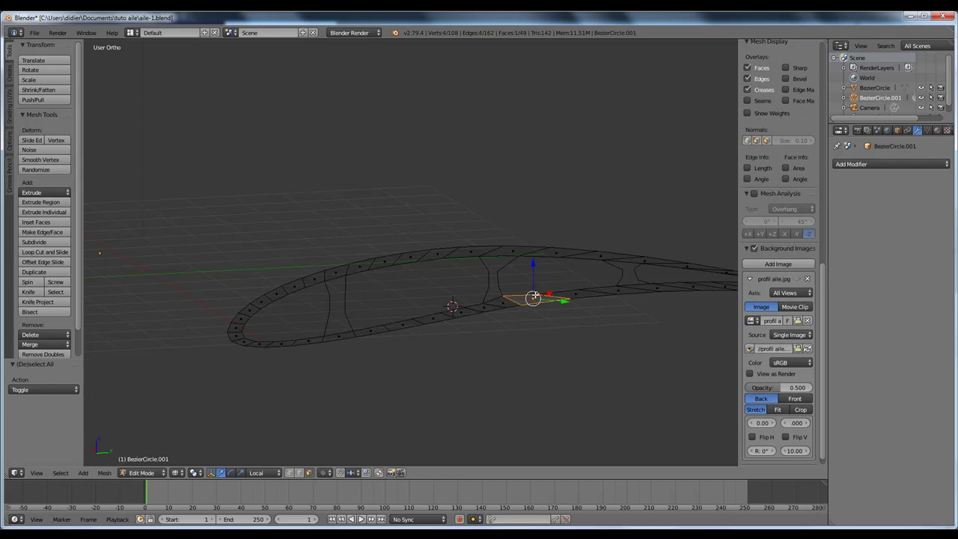
pyautogui.hotkey('ctrl', 'l')
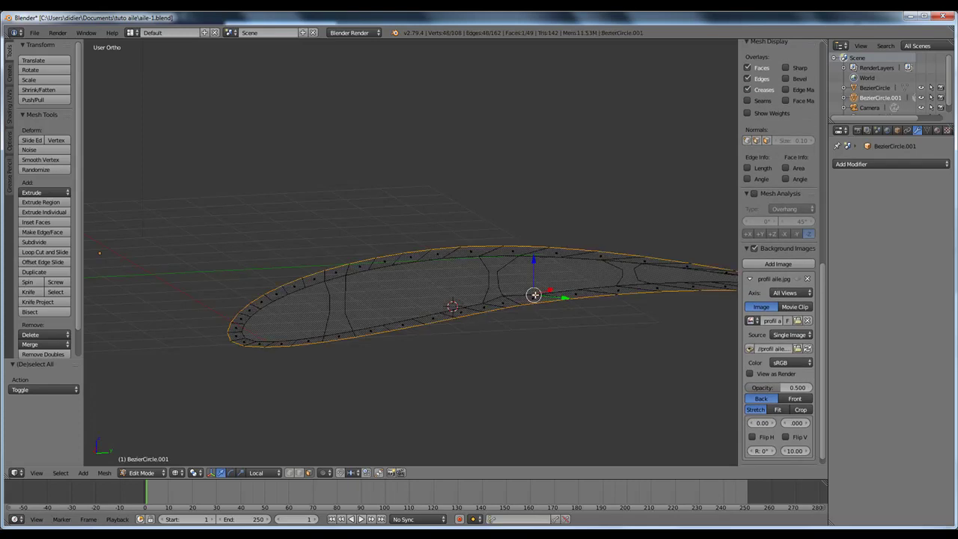
pyautogui.press('x')
pyautogui.click(551, 290)
# Flatten the whole rib in top view by scaling all its vertices to 0 along X
pyautogui.moveTo(448, 318); pyautogui.dragTo(440, 312, button='middle')
pyautogui.press('z')
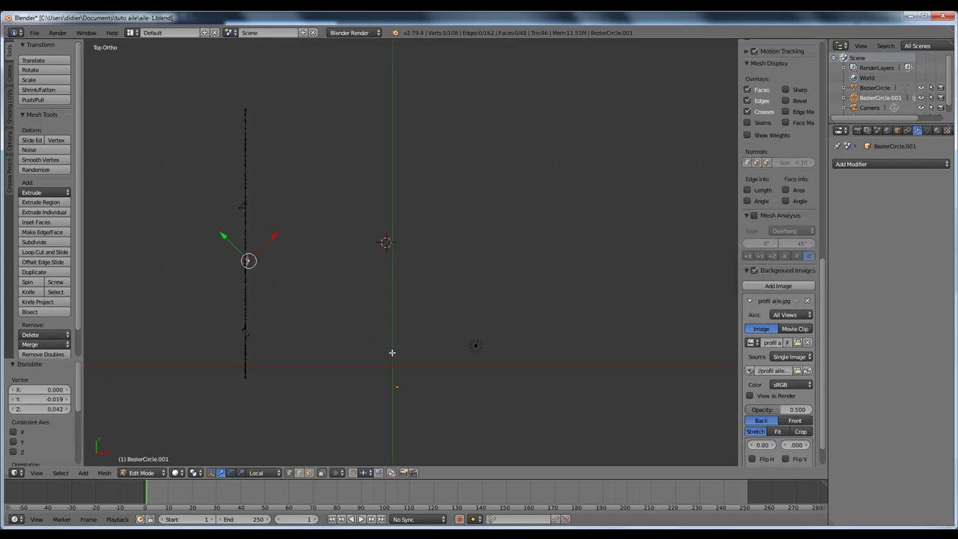
pyautogui.scroll(-1, 383, 350)
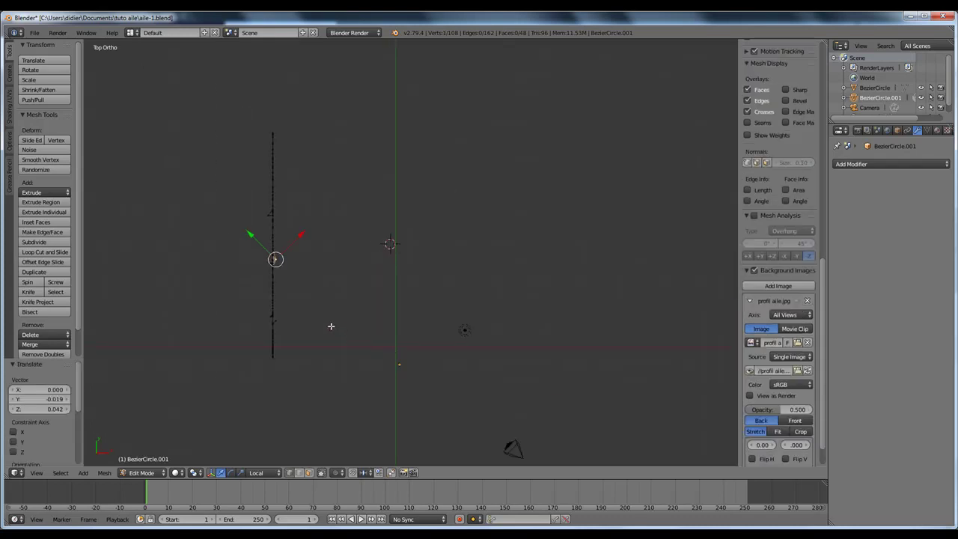
pyautogui.press('KP_Decimal')
pyautogui.scroll(5, 334, 316)
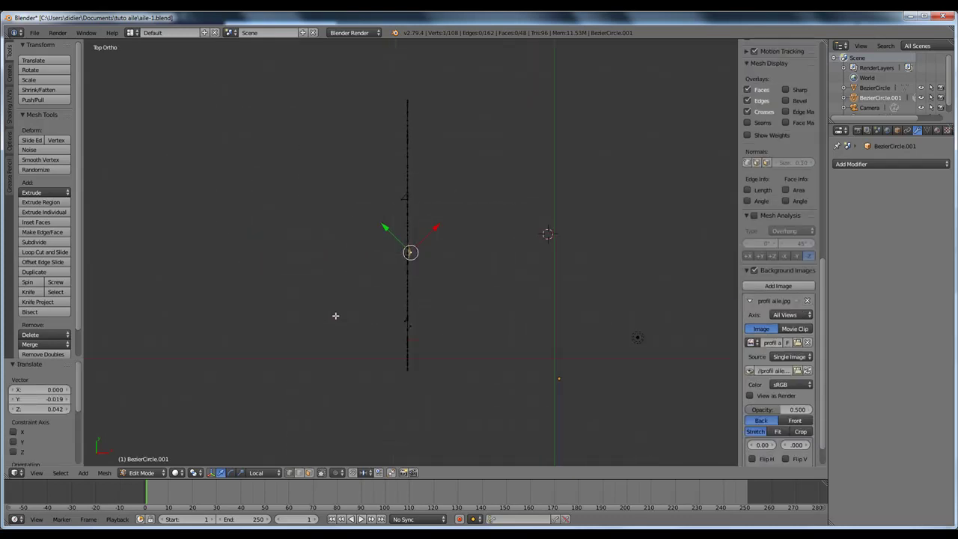
pyautogui.scroll(-4, 370, 310)
pyautogui.press('a')
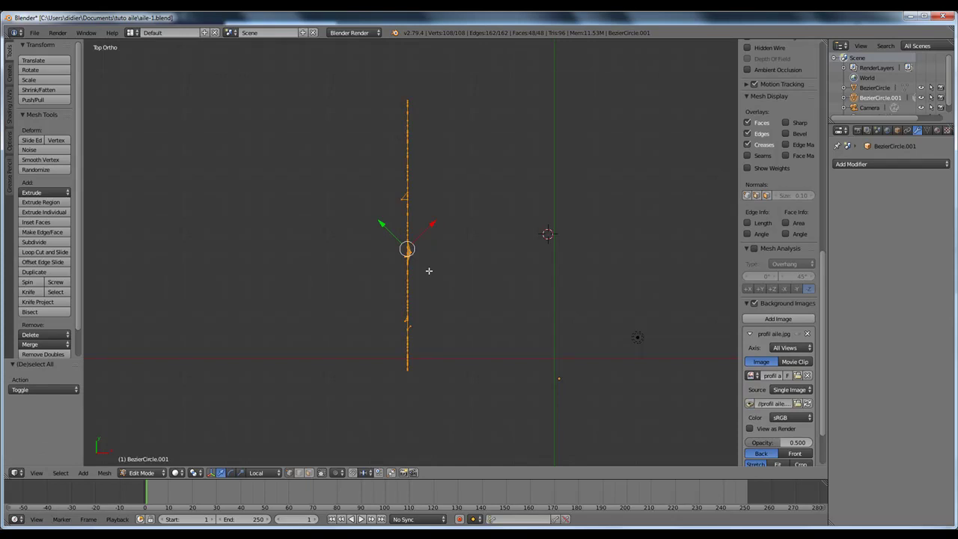
pyautogui.press('s')
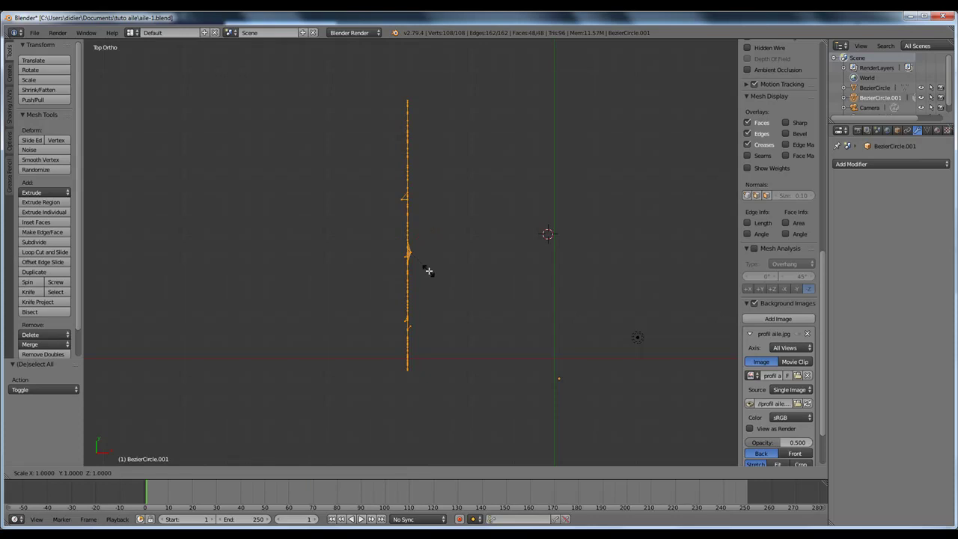
pyautogui.write('x0')
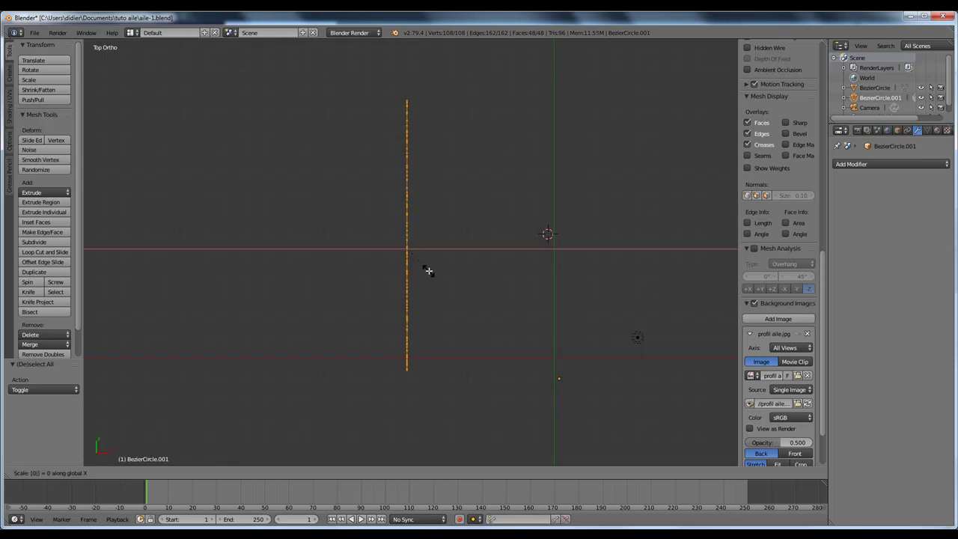
pyautogui.press('Return')
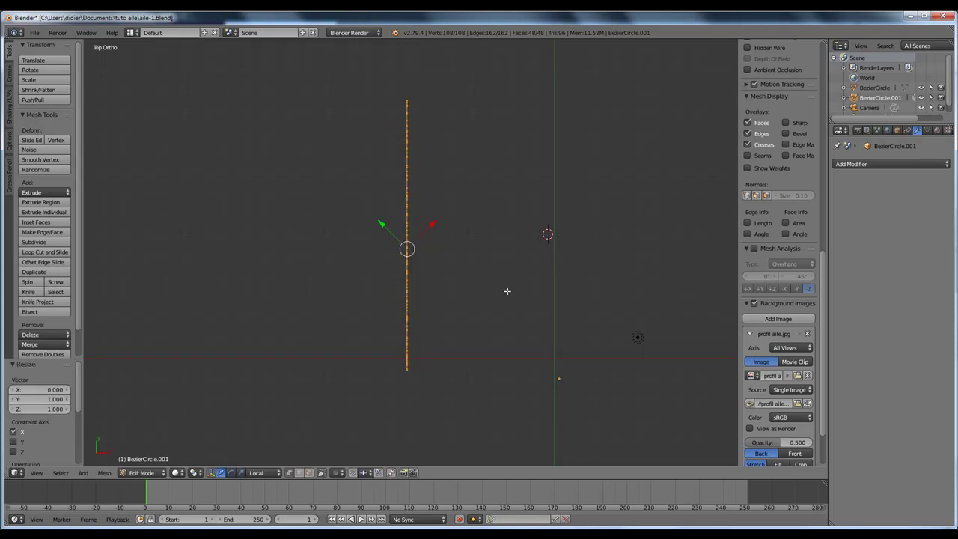
# Fill the front crossbar with a face from its eight outline vertices in right view
pyautogui.moveTo(500, 246); pyautogui.dragTo(392, 220, button='middle')
pyautogui.scroll(3, 430, 220)
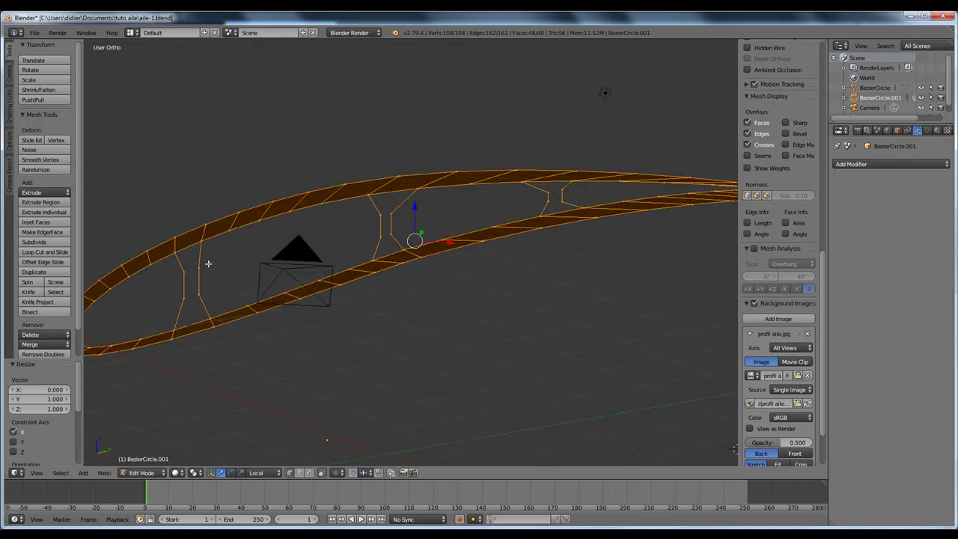
pyautogui.press('a')
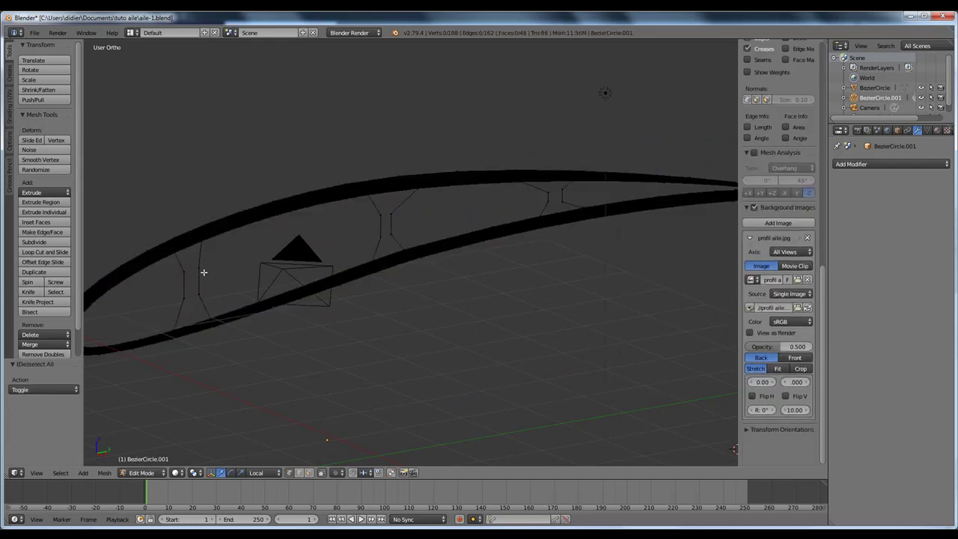
pyautogui.moveTo(182, 265); pyautogui.dragTo(207, 283, button='middle')
pyautogui.press('KP_3')
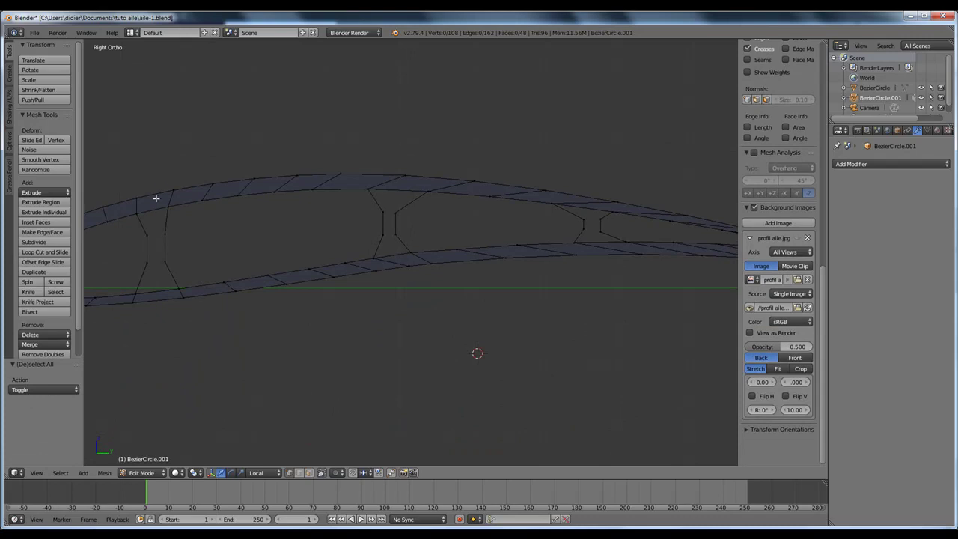
pyautogui.rightClick(134, 215)
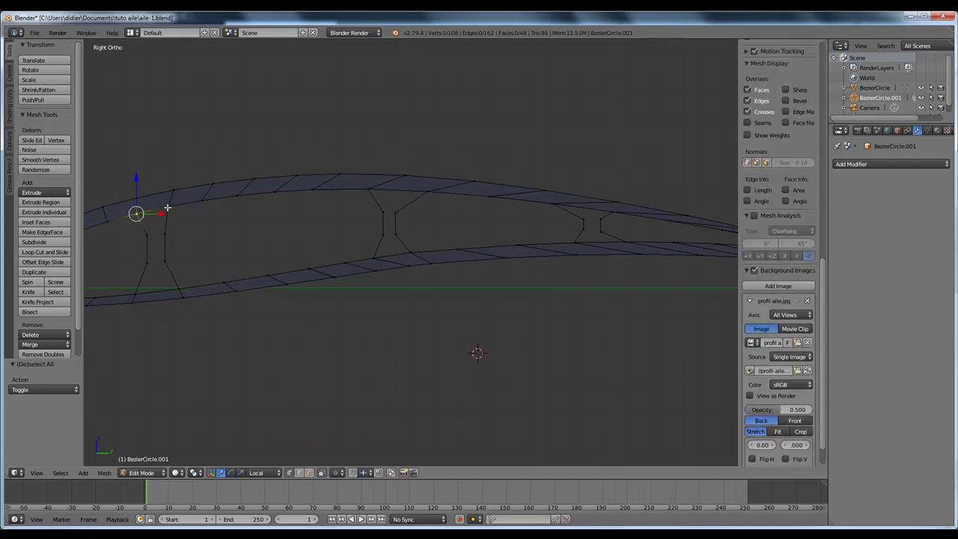
pyautogui.keyDown('shift'); pyautogui.rightClick(167, 208); pyautogui.keyUp('shift')
pyautogui.keyDown('shift'); pyautogui.rightClick(164, 233); pyautogui.keyUp('shift')
pyautogui.keyDown('shift'); pyautogui.rightClick(147, 237); pyautogui.keyUp('shift')
pyautogui.keyDown('shift'); pyautogui.rightClick(147, 260); pyautogui.keyUp('shift')
pyautogui.keyDown('shift'); pyautogui.rightClick(166, 259); pyautogui.keyUp('shift')
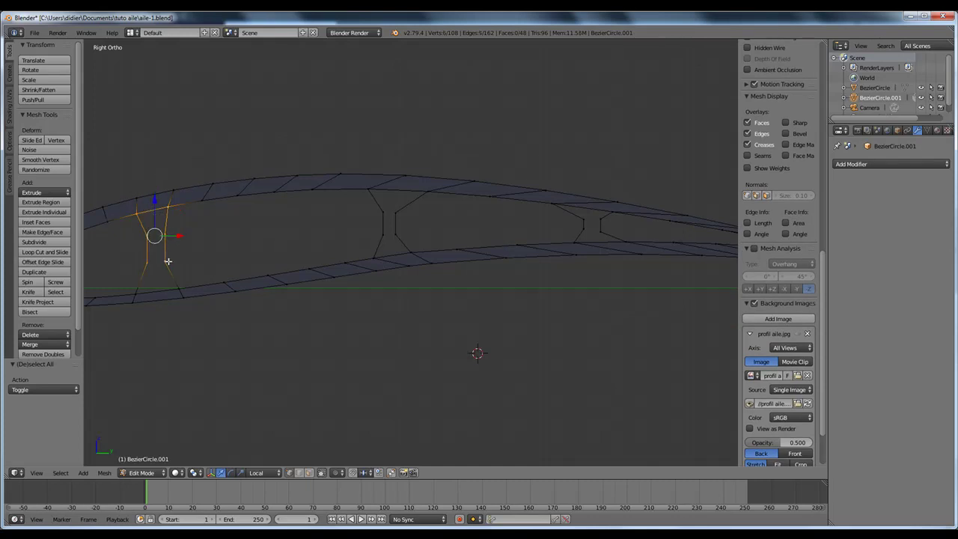
pyautogui.keyDown('shift'); pyautogui.rightClick(180, 287); pyautogui.keyUp('shift')
pyautogui.keyDown('shift'); pyautogui.rightClick(137, 293); pyautogui.keyUp('shift')
pyautogui.press('f')
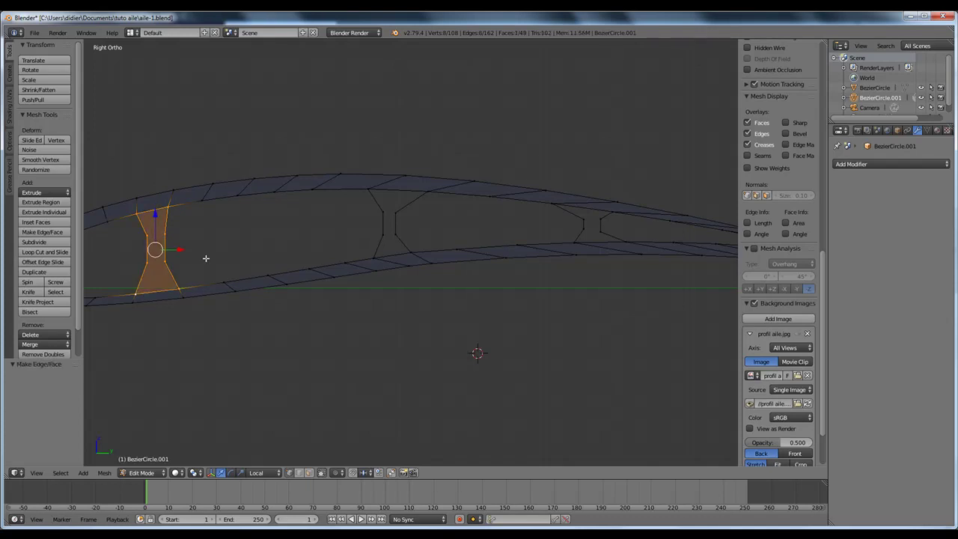
# Fill the middle crossbar with a face from its eight outline vertices
pyautogui.rightClick(369, 190)
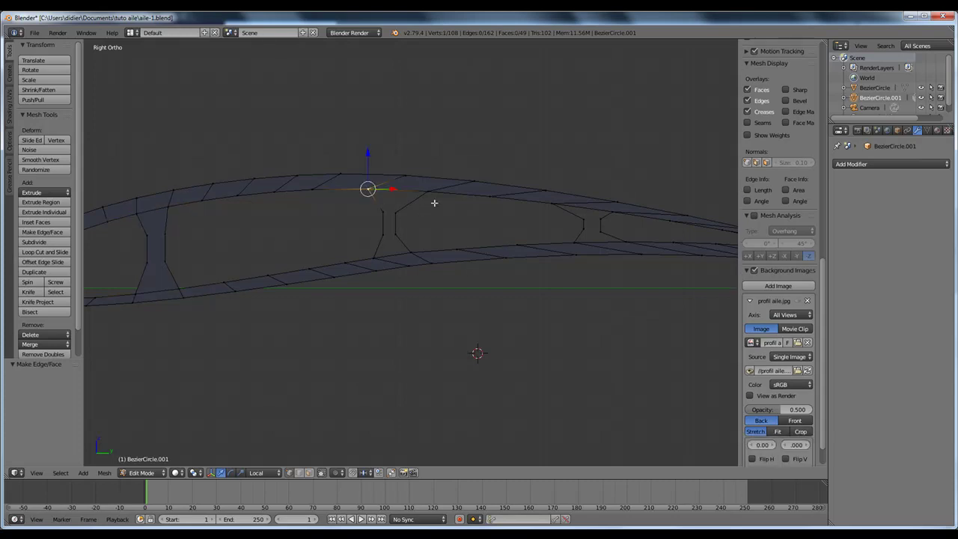
pyautogui.keyDown('shift'); pyautogui.rightClick(428, 191); pyautogui.keyUp('shift')
pyautogui.keyDown('shift'); pyautogui.rightClick(395, 212); pyautogui.keyUp('shift')
pyautogui.keyDown('shift'); pyautogui.rightClick(389, 214); pyautogui.keyUp('shift')
pyautogui.keyDown('shift'); pyautogui.rightClick(382, 236); pyautogui.keyUp('shift')
pyautogui.keyDown('shift'); pyautogui.rightClick(396, 236); pyautogui.keyUp('shift')
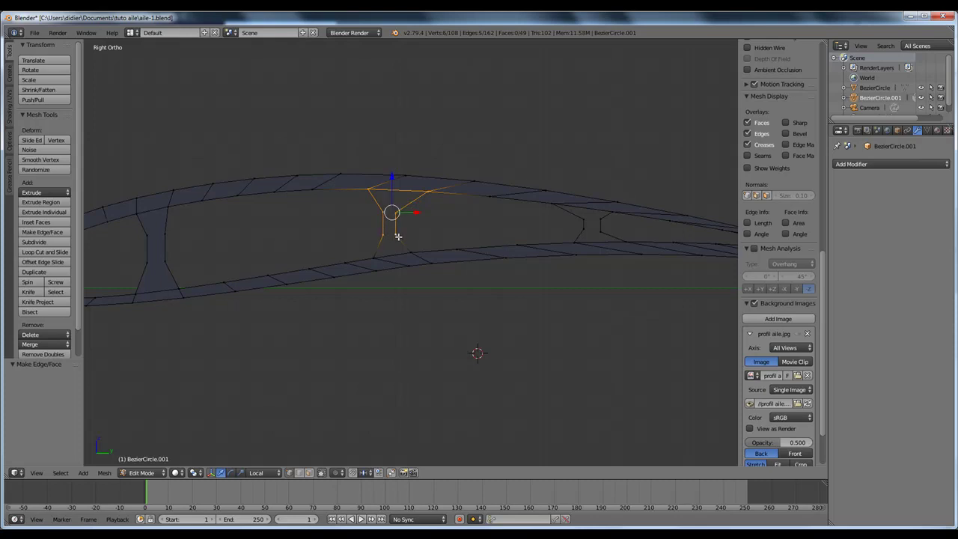
pyautogui.keyDown('shift'); pyautogui.rightClick(411, 252); pyautogui.keyUp('shift')
pyautogui.keyDown('shift'); pyautogui.rightClick(375, 257); pyautogui.keyUp('shift')
pyautogui.press('f')
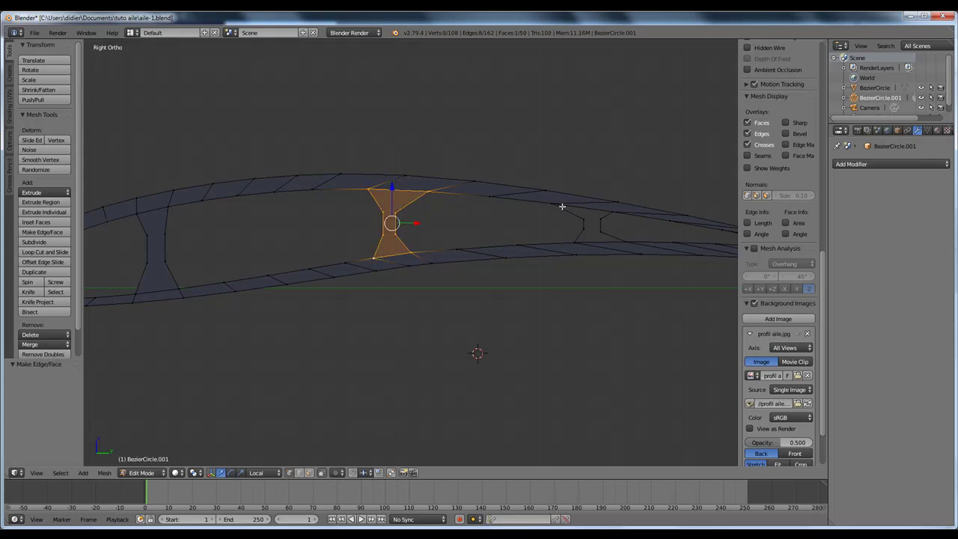
# Fill the rearmost crossbar with a face from its eight outline vertices
pyautogui.rightClick(551, 204)
pyautogui.press('g')
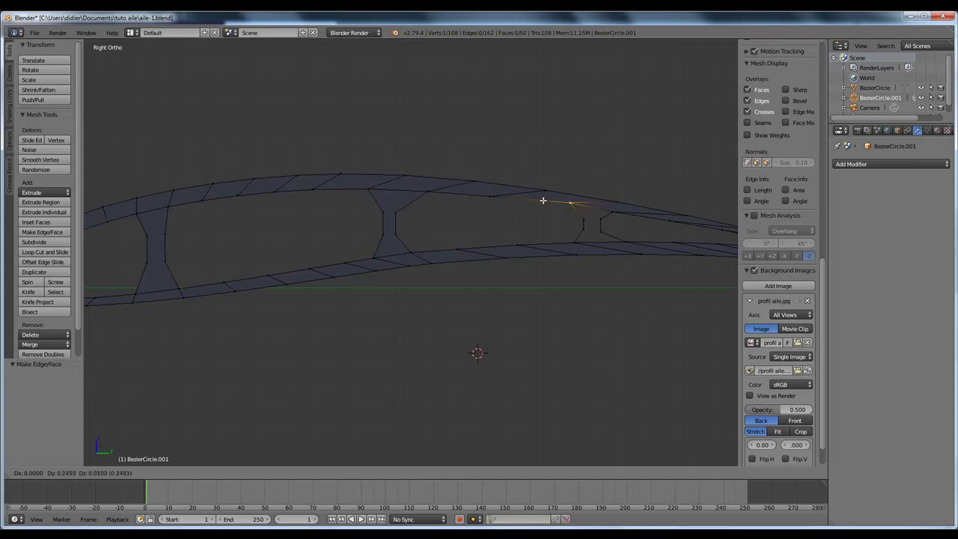
pyautogui.rightClick(550, 200)
pyautogui.keyDown('ctrl'); pyautogui.rightClick(582, 216); pyautogui.keyUp('ctrl')
pyautogui.keyDown('ctrl'); pyautogui.rightClick(583, 222); pyautogui.keyUp('ctrl')
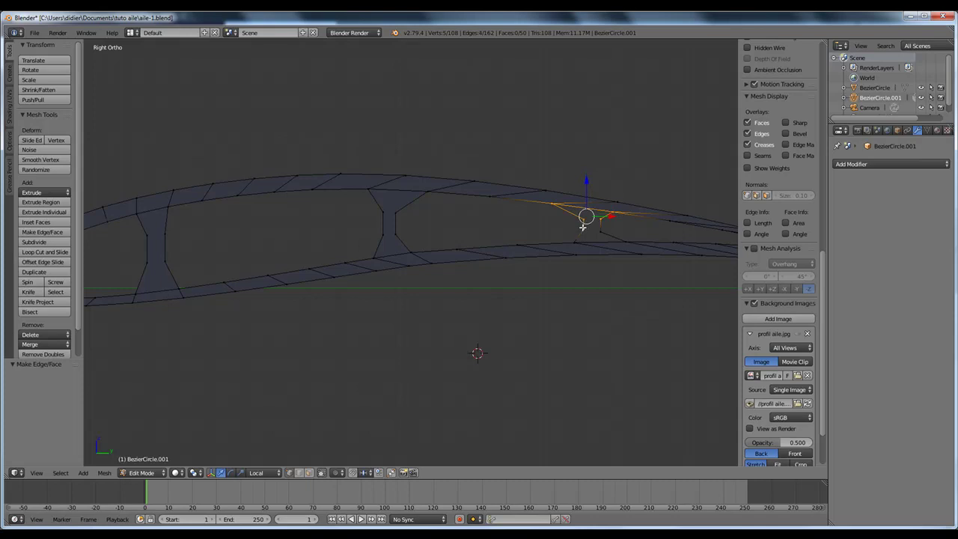
pyautogui.keyDown('ctrl'); pyautogui.rightClick(598, 230); pyautogui.keyUp('ctrl')
pyautogui.keyDown('ctrl'); pyautogui.rightClick(631, 240); pyautogui.keyUp('ctrl')
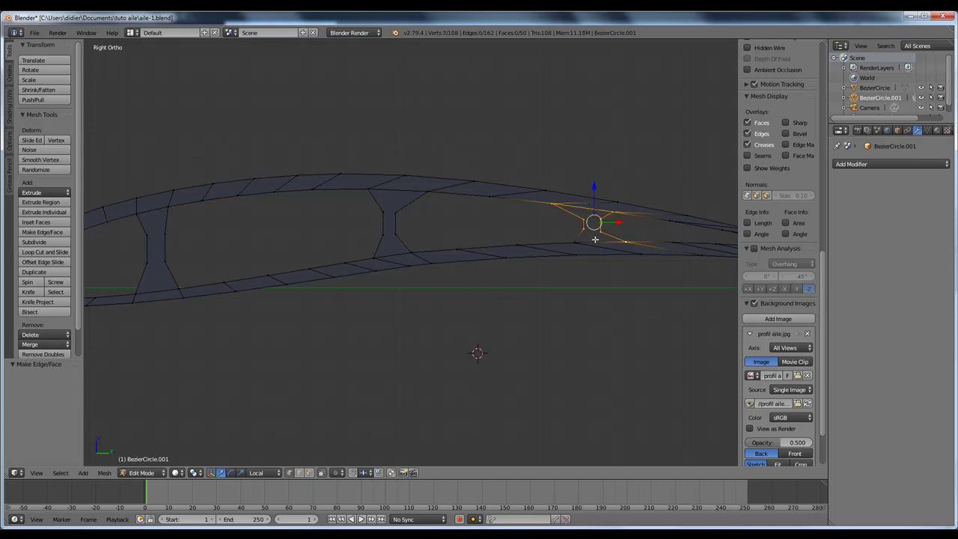
pyautogui.keyDown('ctrl'); pyautogui.rightClick(575, 241); pyautogui.keyUp('ctrl')
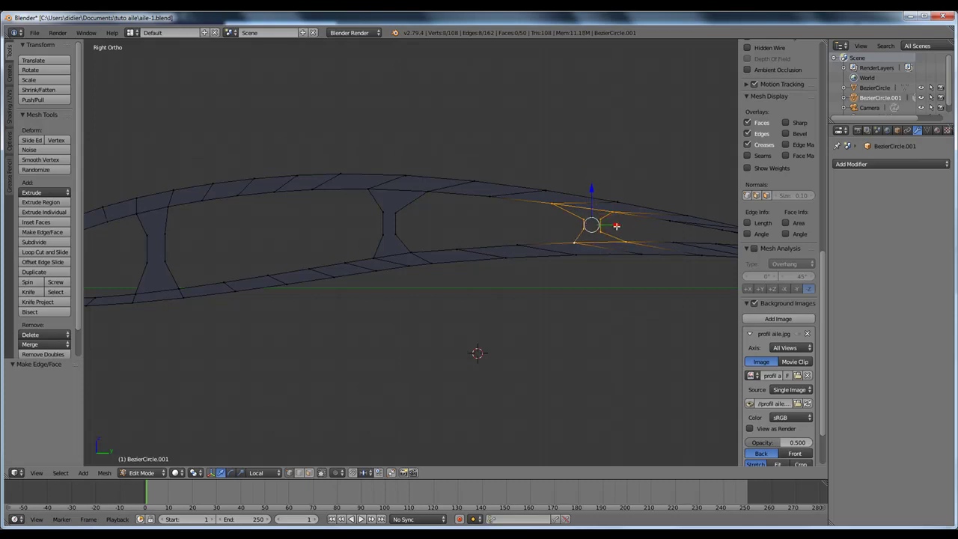
pyautogui.press('f')
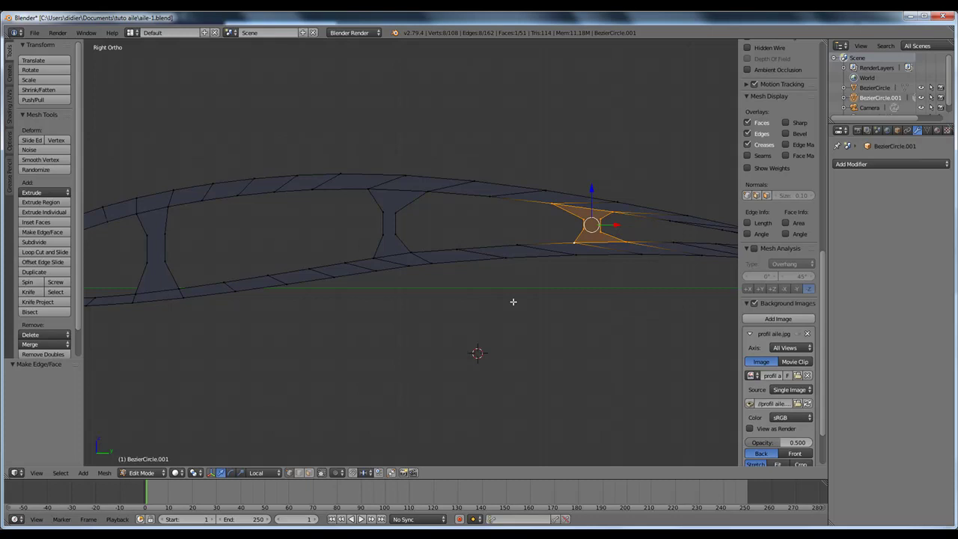
# Check the whole rib in object mode, then back in edit mode move the middle crossbar's upper rear corner vertex about 0.283 forward along Y
pyautogui.press('Tab')
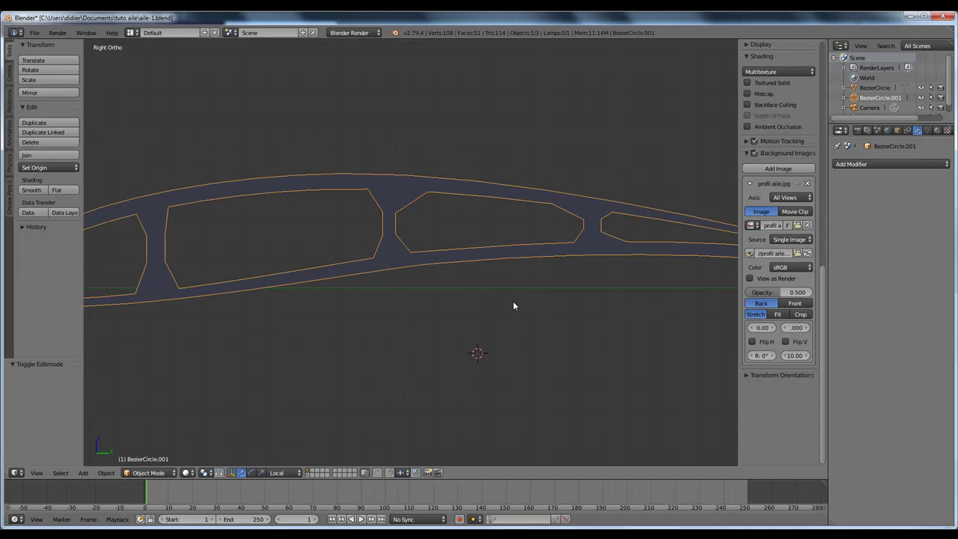
pyautogui.scroll(1, 479, 171)
pyautogui.scroll(-8, 475, 225)
pyautogui.moveTo(458, 272); pyautogui.dragTo(436, 263, button='middle')
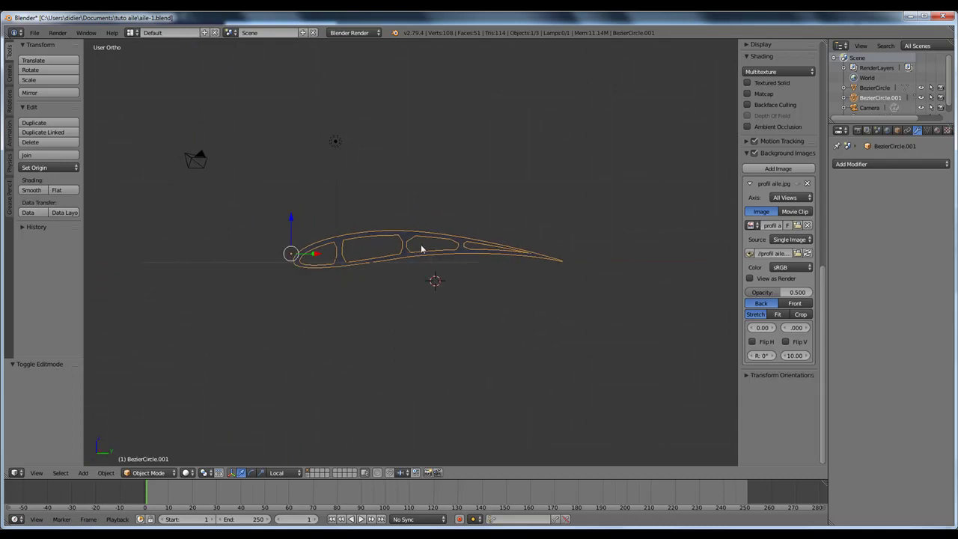
pyautogui.press('Tab')
pyautogui.scroll(8, 423, 247)
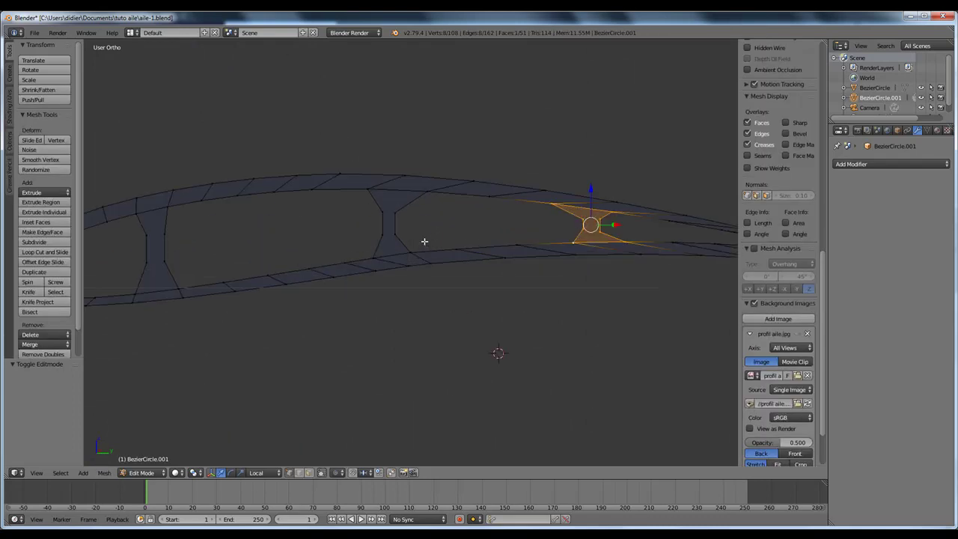
pyautogui.rightClick(441, 147)
pyautogui.press('g')
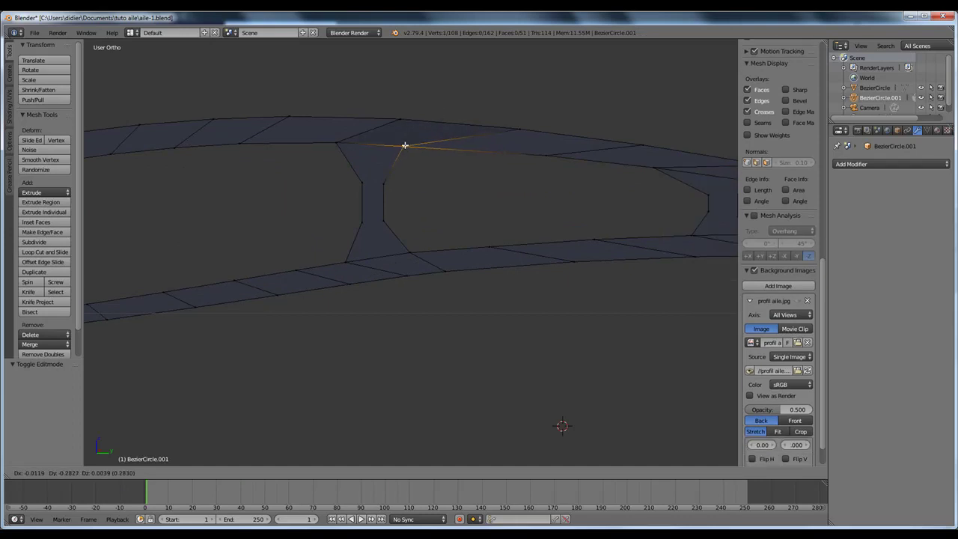
pyautogui.click(404, 146)
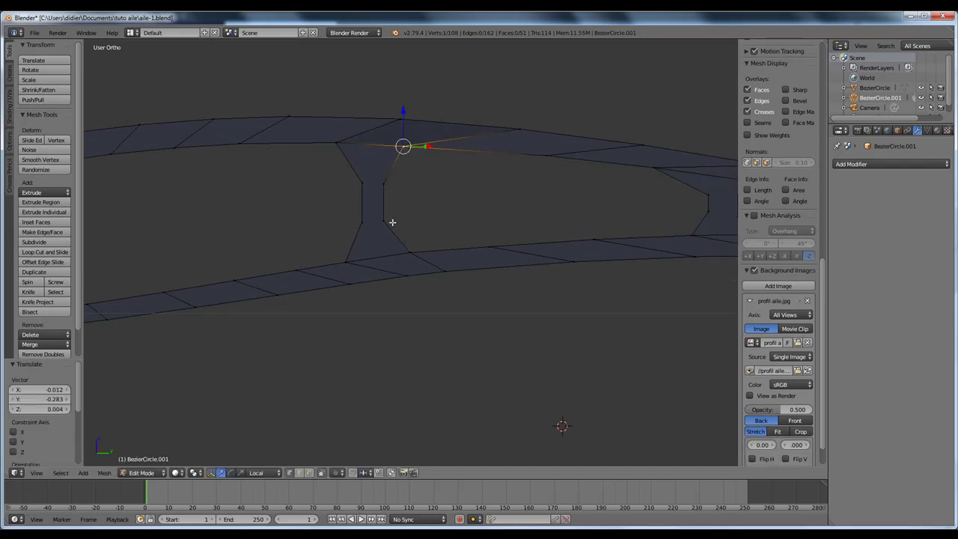
# Try to move the rearmost crossbar's upper front corner vertex about 0.209 along its local Y axis, and undo the move
pyautogui.scroll(-2, 621, 226)
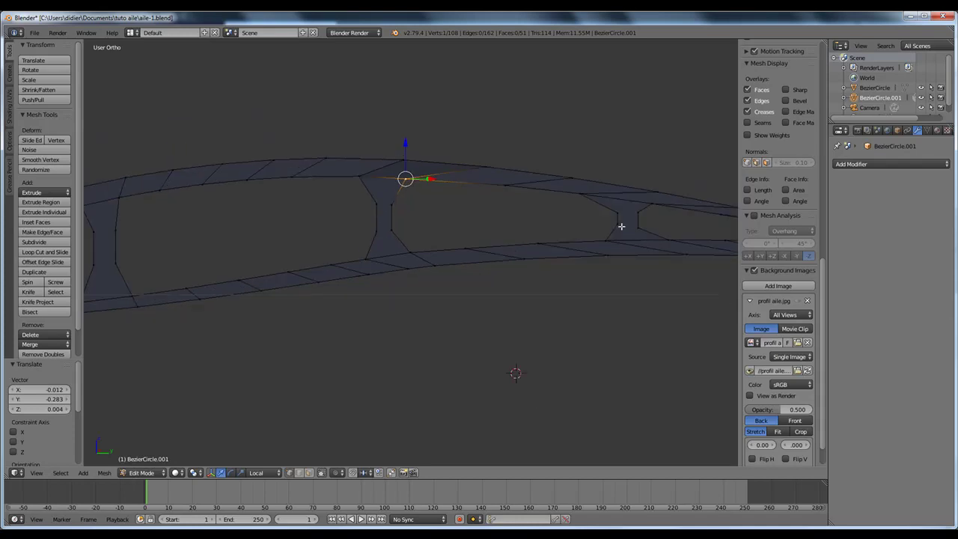
pyautogui.rightClick(582, 194)
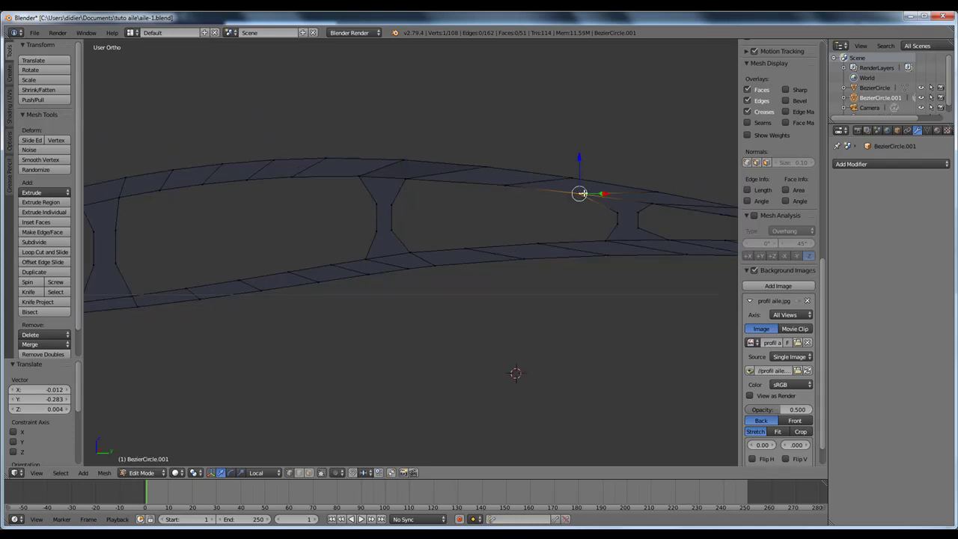
pyautogui.press('g')
pyautogui.press('y')
pyautogui.press('y')
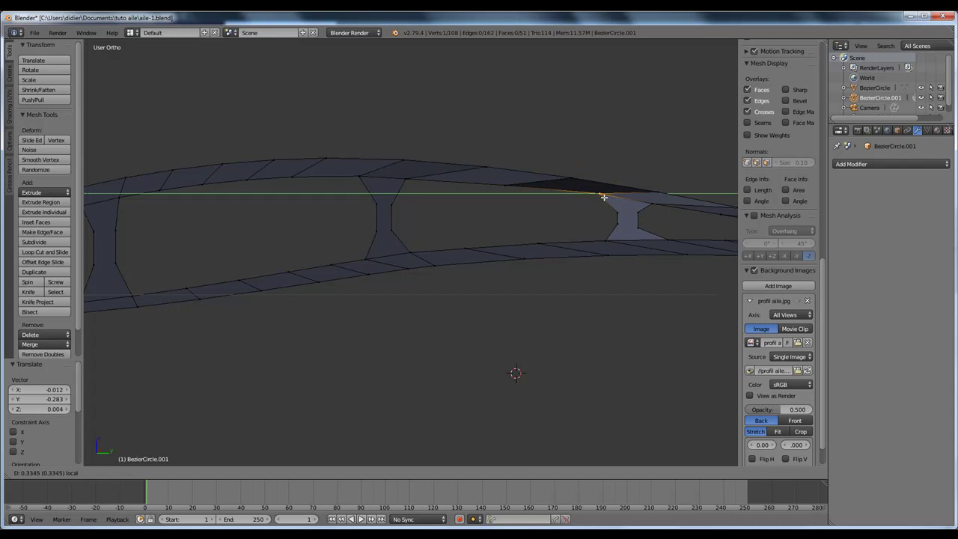
pyautogui.click(593, 193)
pyautogui.moveTo(583, 238); pyautogui.dragTo(565, 227, button='middle')
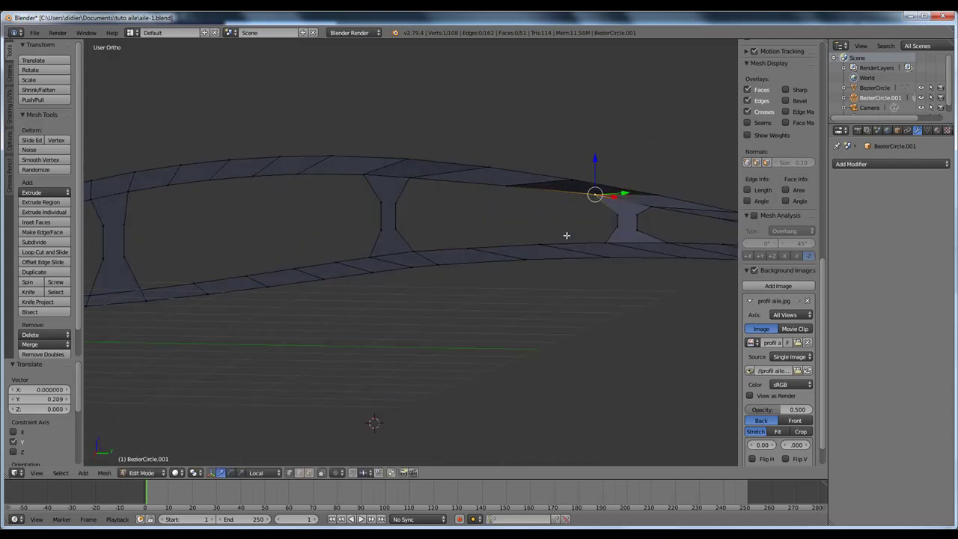
pyautogui.hotkey('ctrl', 'z')
# In right view, move the rearmost crossbar's upper corners inward: front vertex about 0.249 in Y and -0.040 in Z, rear about -0.062 and -0.023
pyautogui.press('KP_3')
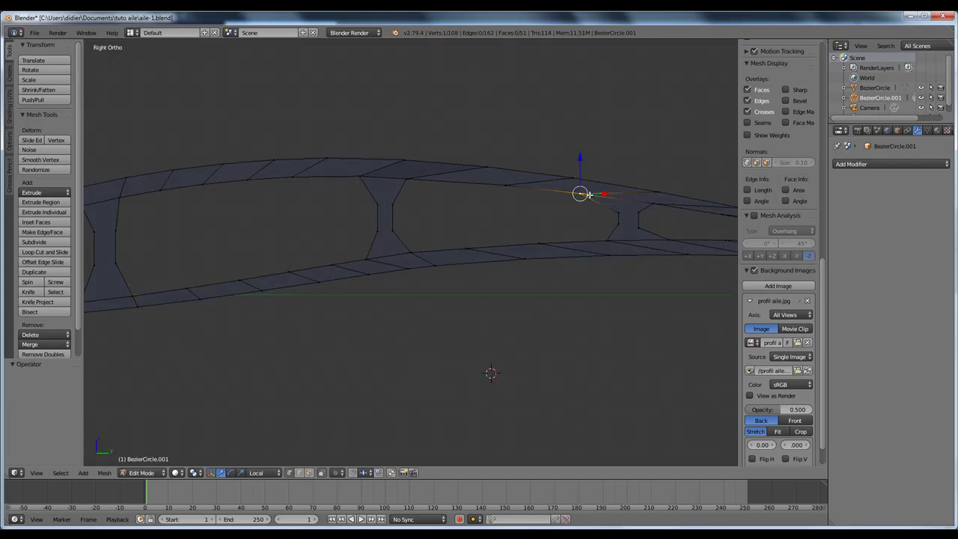
pyautogui.moveTo(582, 195); pyautogui.dragTo(603, 198)
pyautogui.rightClick(651, 204)
pyautogui.press('g')
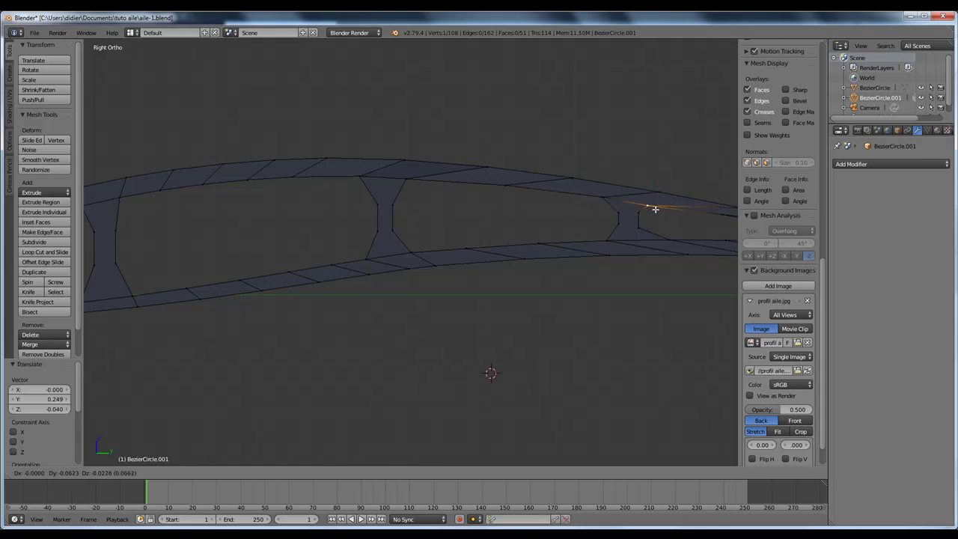
pyautogui.click(655, 209)
# Move the rearmost crossbar's lower rear corner vertex about -0.238 in Y and 0.011 in Z
pyautogui.rightClick(669, 237)
pyautogui.press('g')
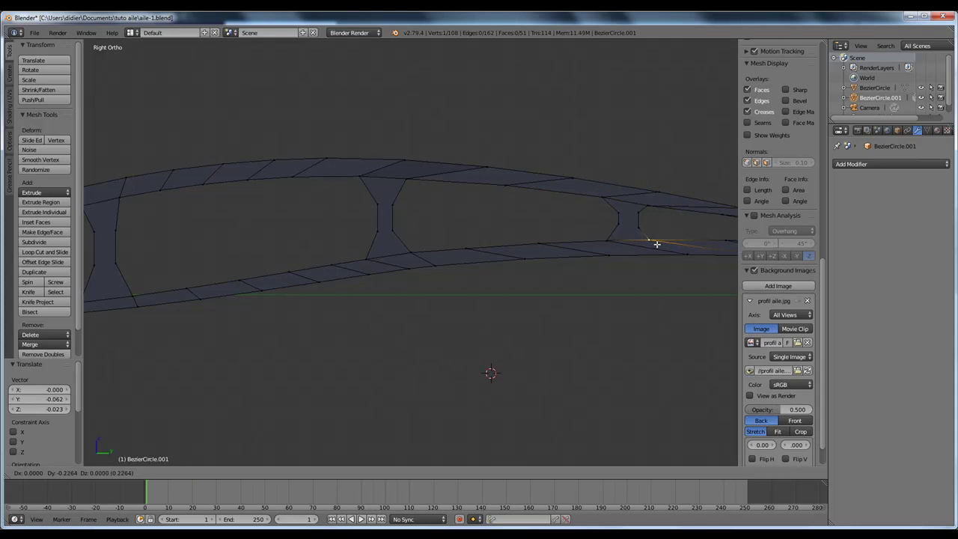
pyautogui.click(651, 240)
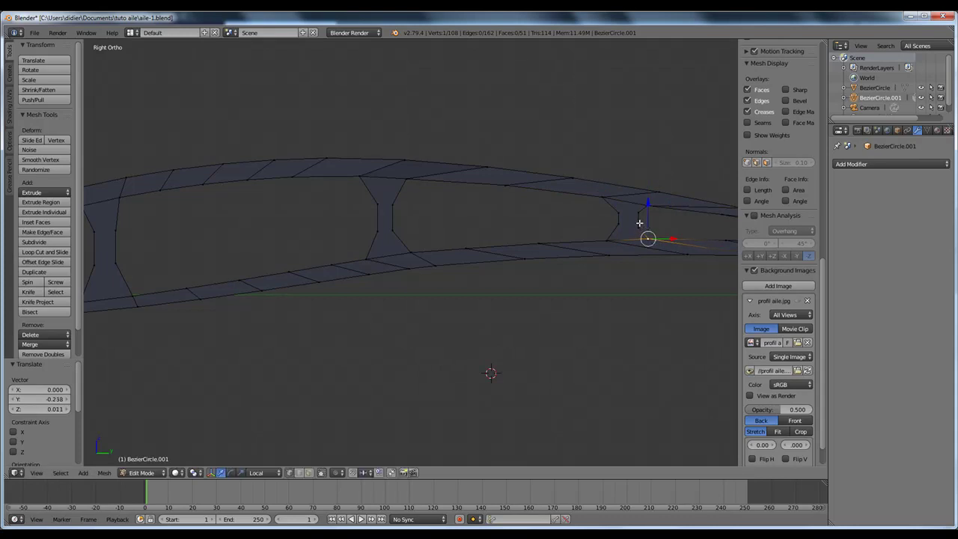
# In edge selection mode, narrow the rearmost crossbar's waist by moving its two vertical edges closer together, the front one about 0.028 in Y
pyautogui.click(303, 473)
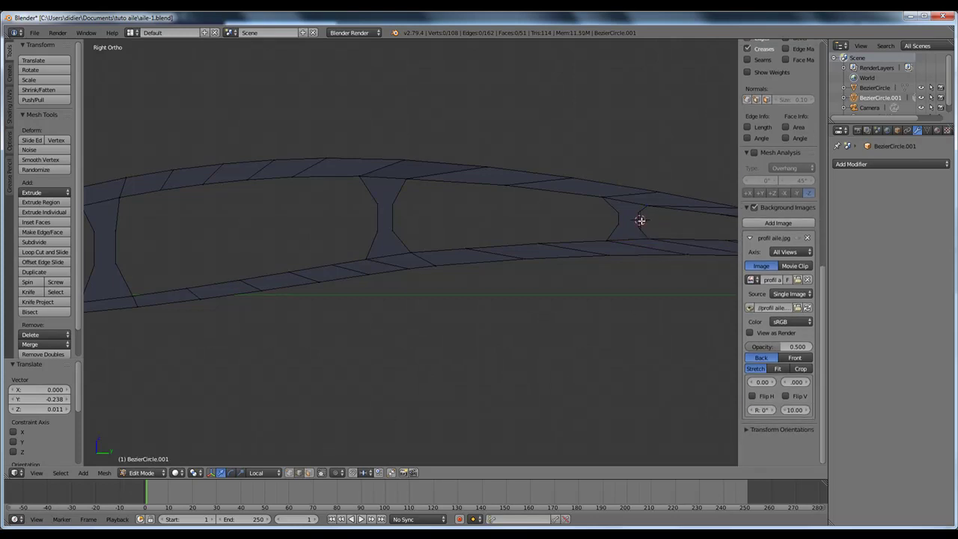
pyautogui.rightClick(642, 220)
pyautogui.moveTo(658, 222); pyautogui.dragTo(632, 220)
pyautogui.moveTo(635, 253); pyautogui.dragTo(595, 275, button='middle')
pyautogui.press('KP_3')
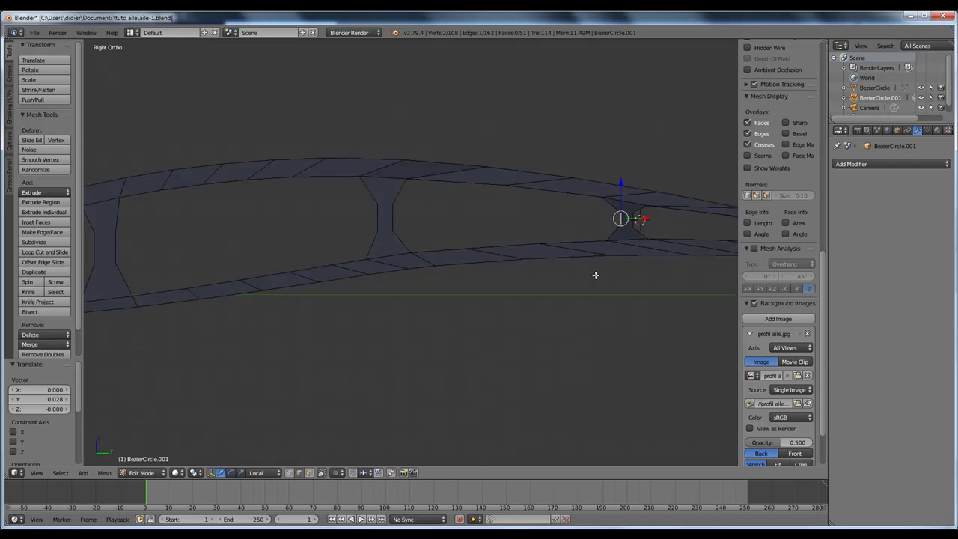
# Move the rear vertical edge of the front crossbar's waist about -0.029 in Y and 0.049 in Z
pyautogui.scroll(-4, 254, 216)
pyautogui.scroll(1, 348, 257)
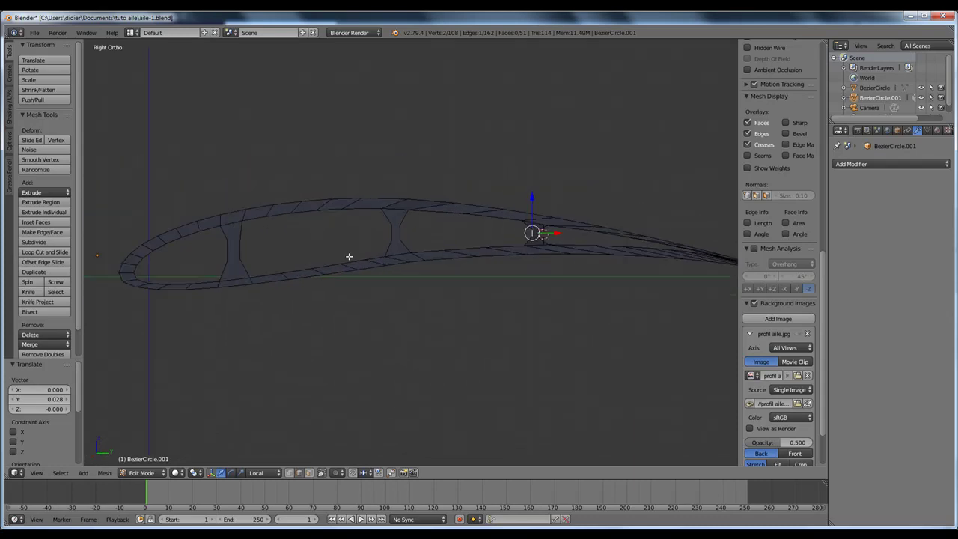
pyautogui.rightClick(239, 244)
pyautogui.press('g')
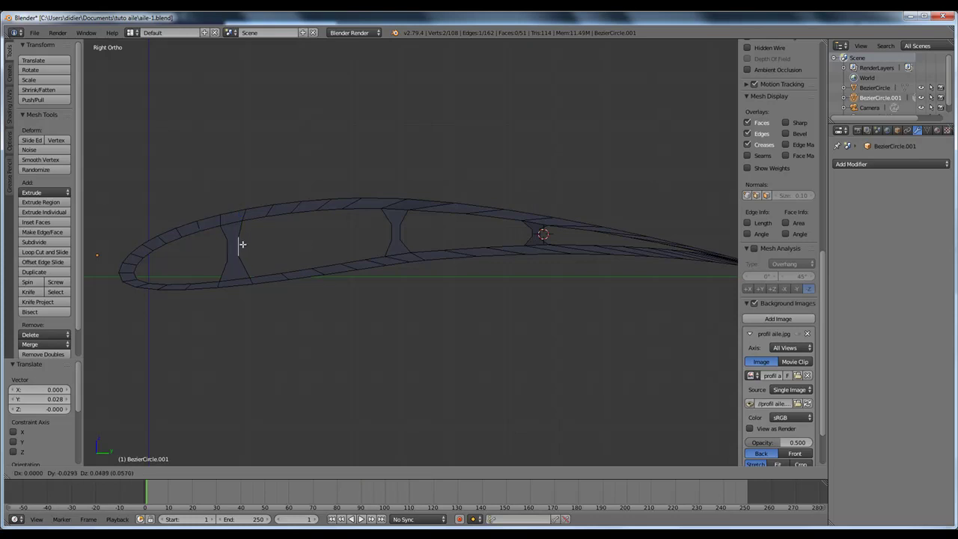
pyautogui.click(242, 244)
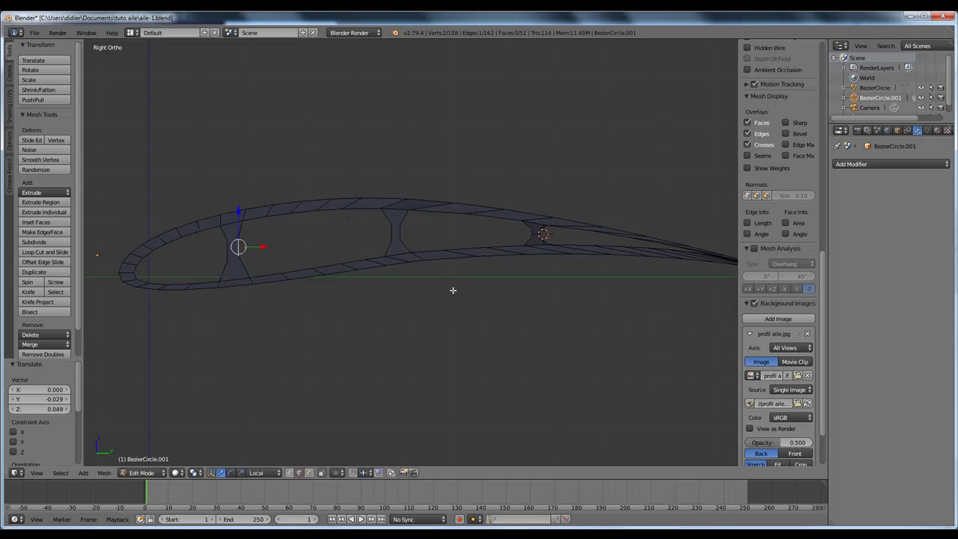
# Select the rib profile's entire mesh and recalculate its normals to make them consistent
pyautogui.press('Tab')
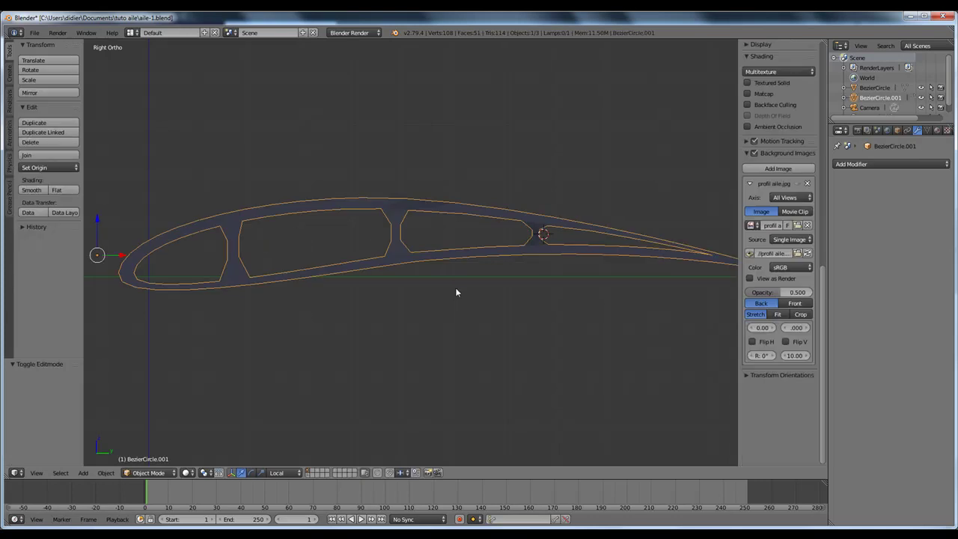
pyautogui.moveTo(457, 292); pyautogui.dragTo(460, 267, button='middle')
pyautogui.scroll(-3, 464, 273)
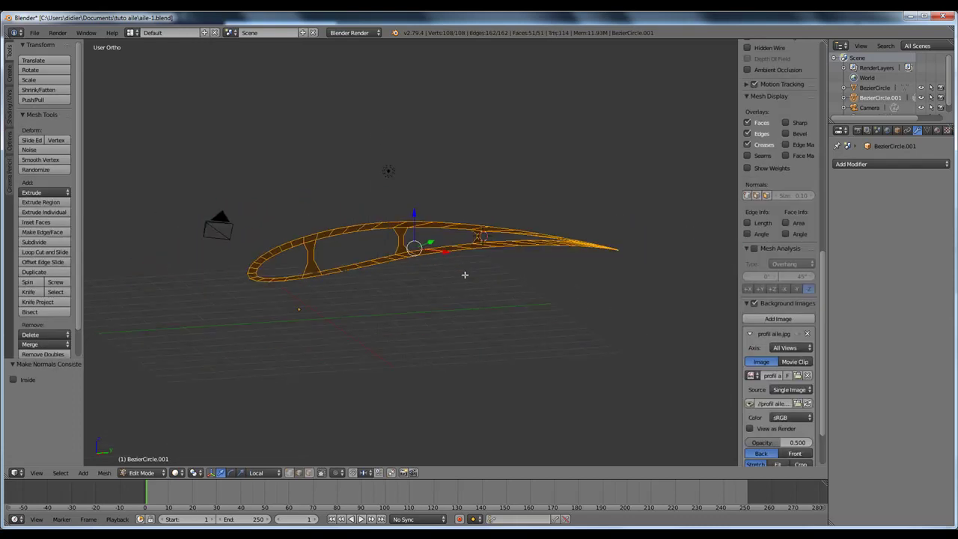
# Extrude all faces of the flat rib profile about -0.105 along their normal to give the rib thickness
pyautogui.scroll(2, 464, 274)
pyautogui.press('KP_7')
pyautogui.scroll(-4, 483, 282)
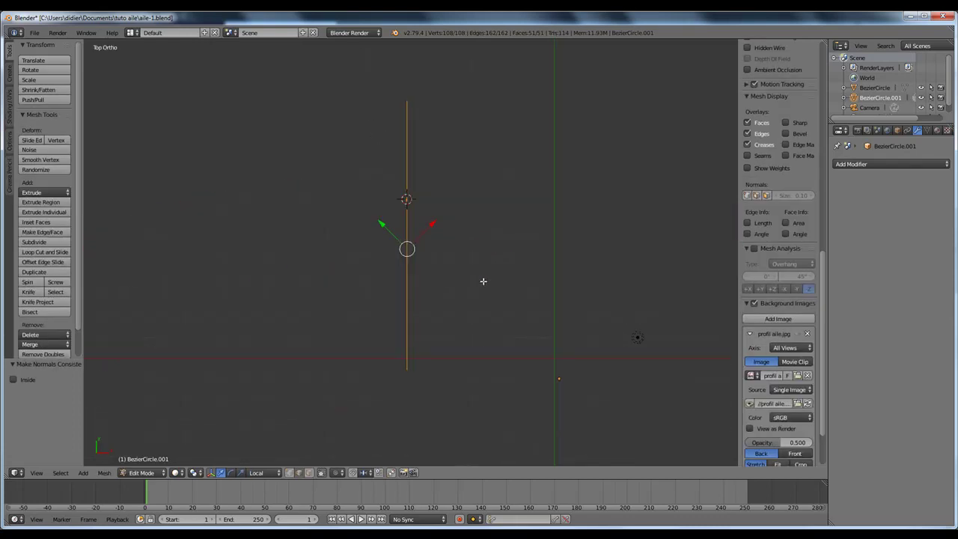
pyautogui.scroll(1, 483, 282)
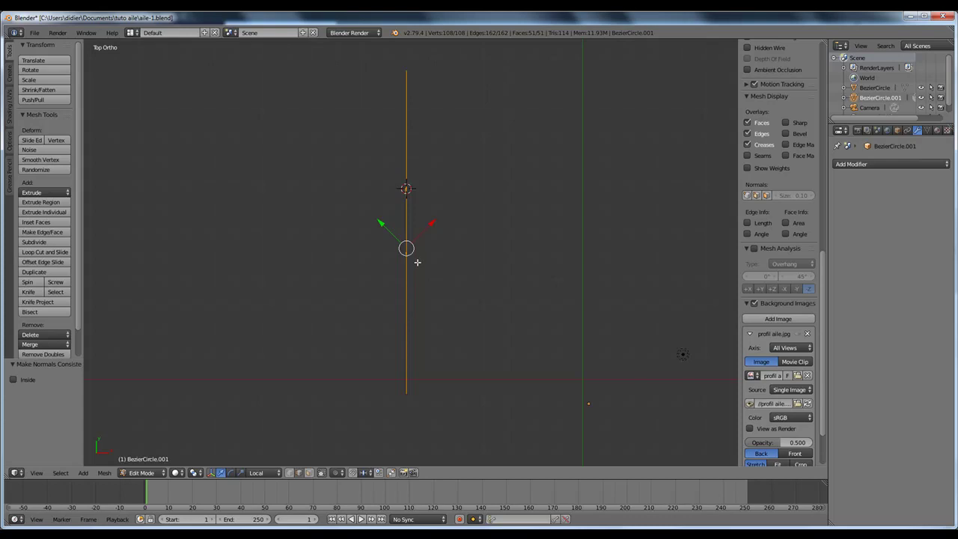
pyautogui.press('Tab')
pyautogui.moveTo(418, 262); pyautogui.dragTo(384, 227, button='middle')
pyautogui.press('Tab')
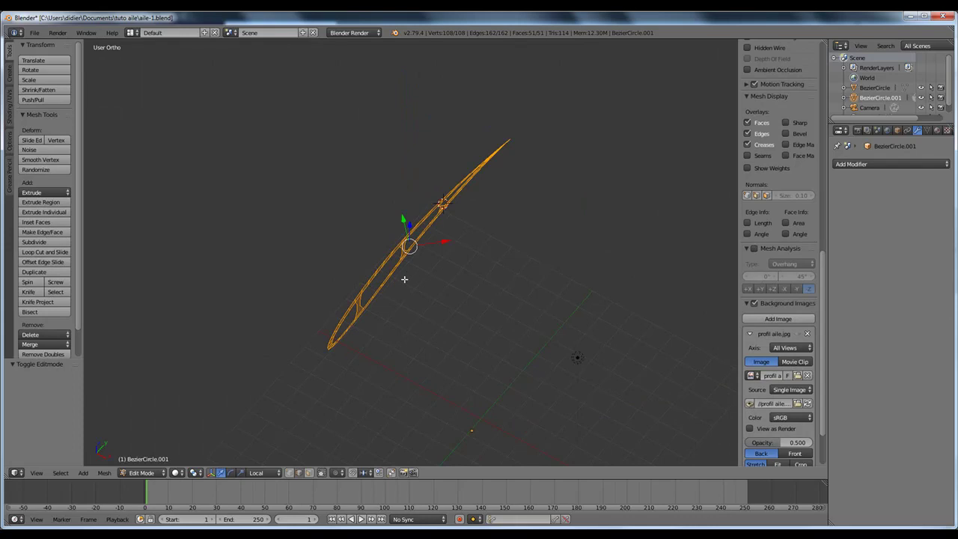
pyautogui.press('e')
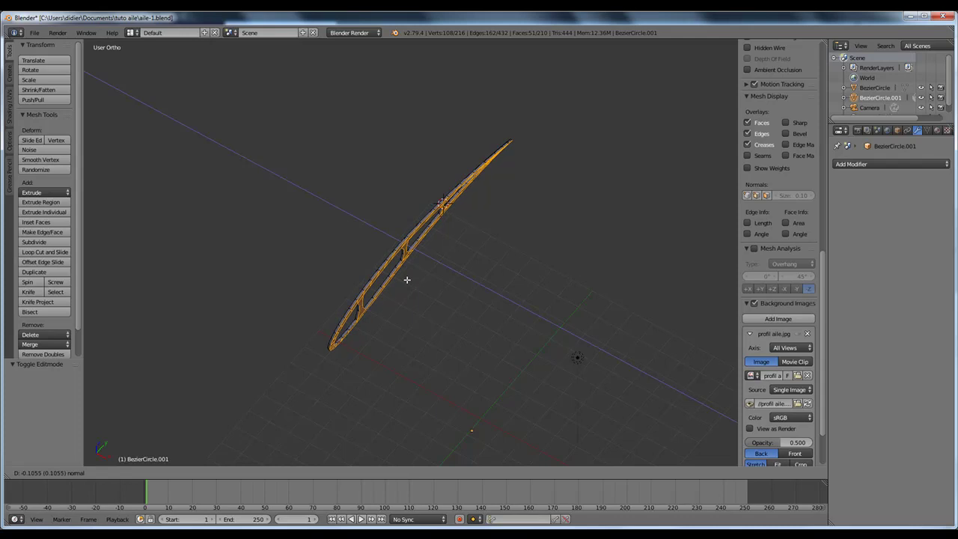
pyautogui.click(407, 279)
pyautogui.moveTo(433, 268); pyautogui.dragTo(428, 297, button='middle')
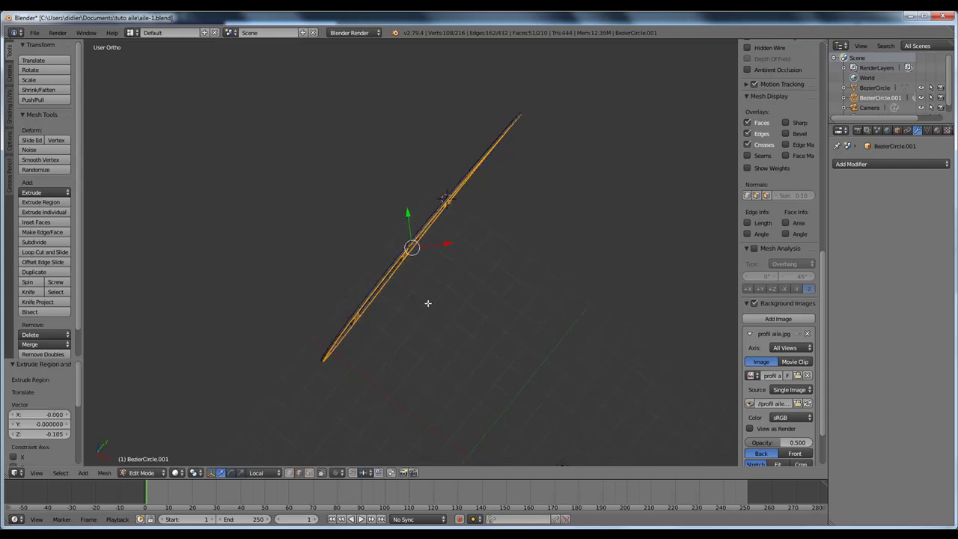
pyautogui.scroll(6, 428, 302)
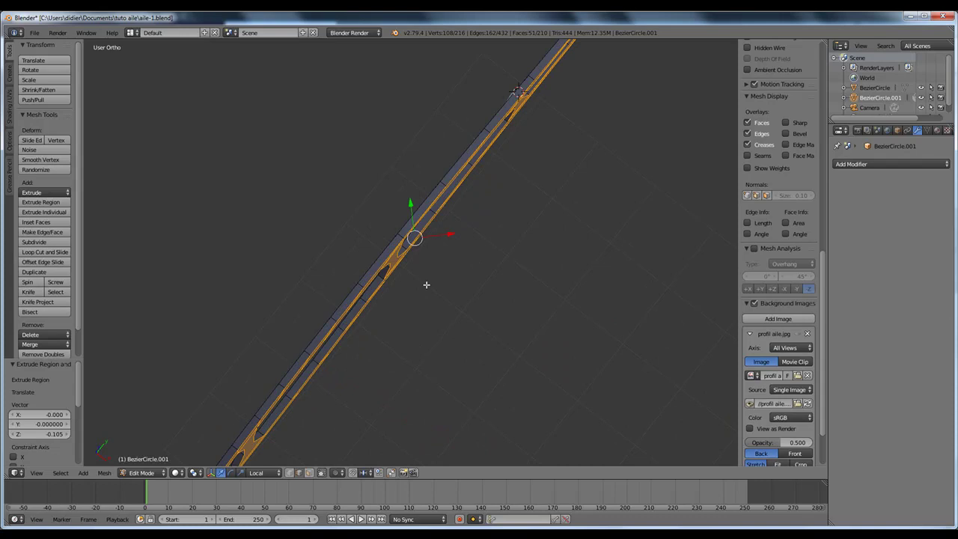
pyautogui.scroll(-2, 427, 282)
# Compare the rib with the wing body in top view by showing the wing's layer, then display only the rib's layer again
pyautogui.press('Tab')
pyautogui.scroll(-6, 530, 343)
pyautogui.moveTo(530, 343); pyautogui.dragTo(503, 296, button='middle')
pyautogui.press('KP_7')
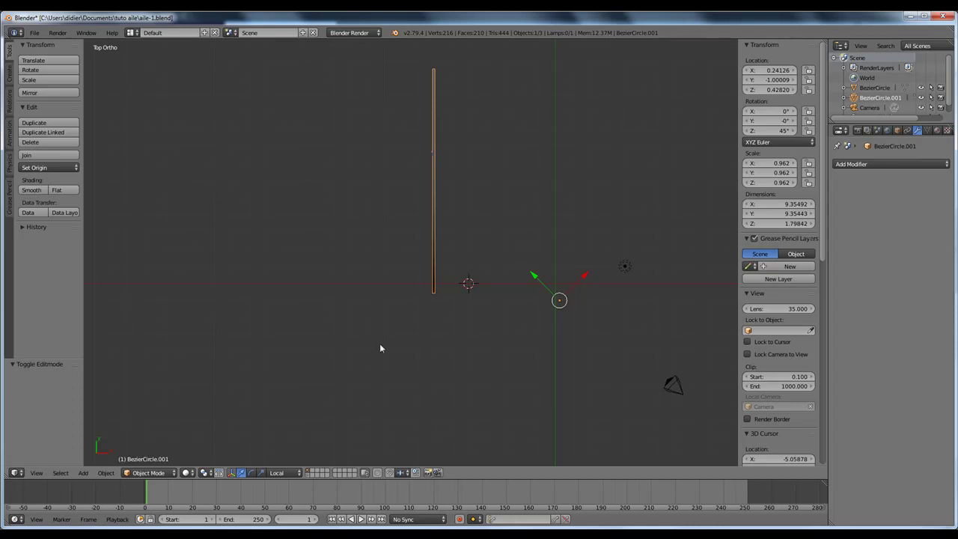
pyautogui.click(308, 476)
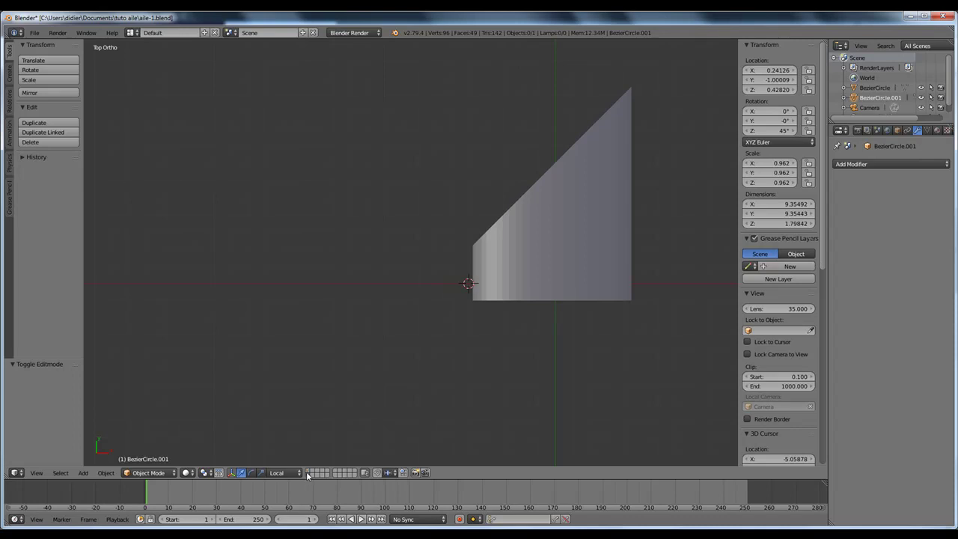
pyautogui.keyDown('shift'); pyautogui.click(307, 473); pyautogui.keyUp('shift')
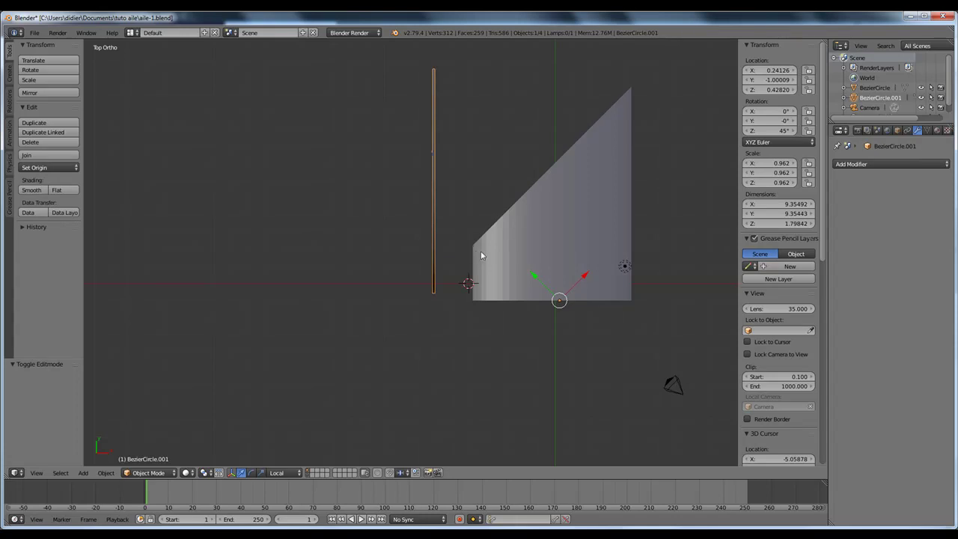
pyautogui.click(309, 473)
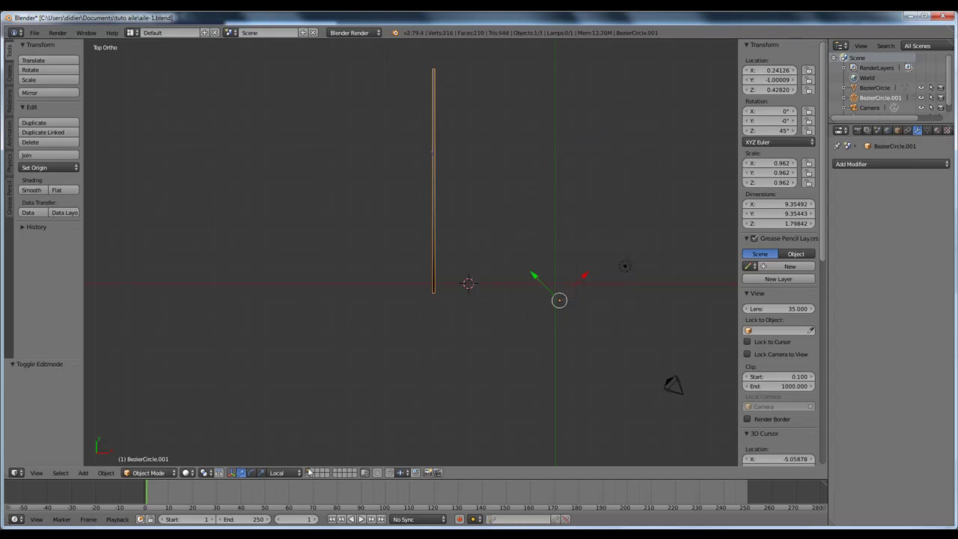
# Rotate the rib -45° about the global Z axis
pyautogui.press('r')
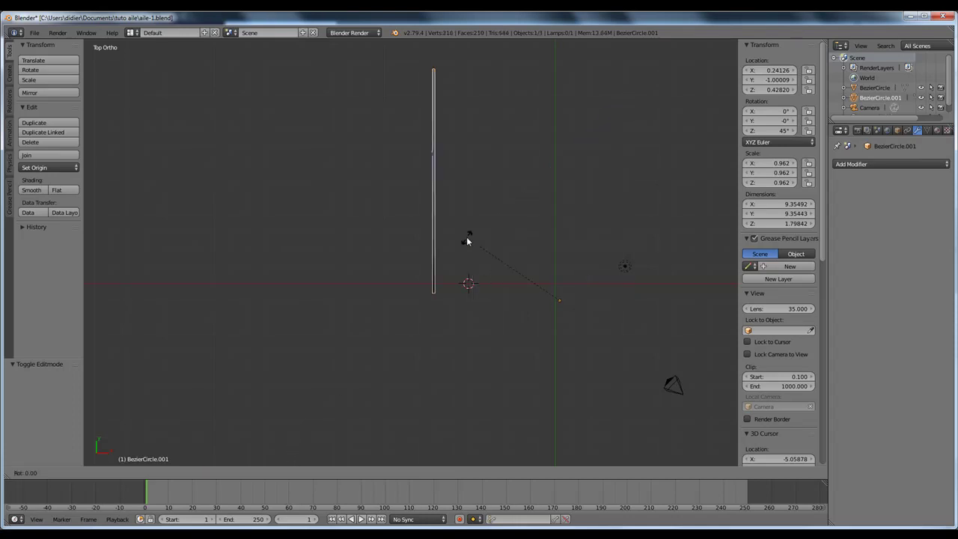
pyautogui.press('Escape')
pyautogui.press('r')
pyautogui.write('z')
pyautogui.write('-45')
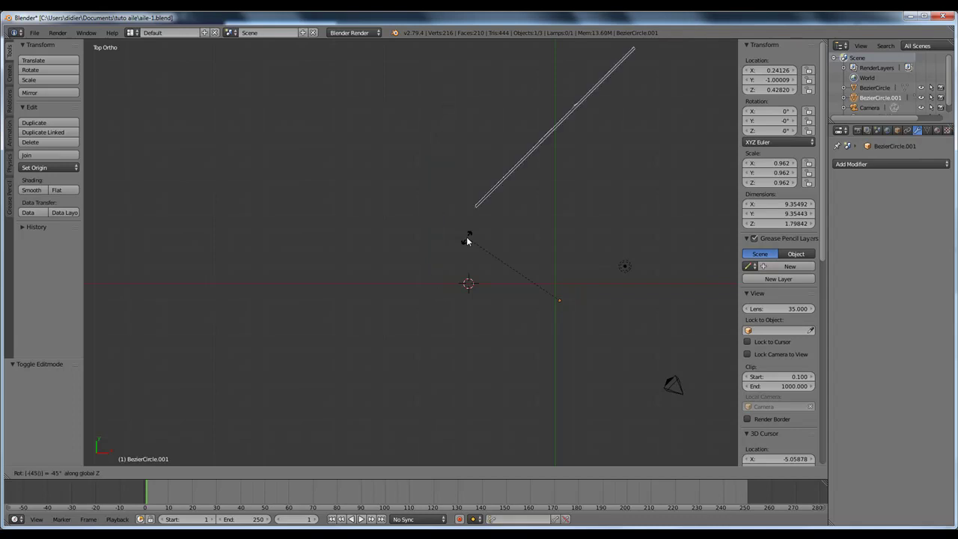
pyautogui.press('Return')
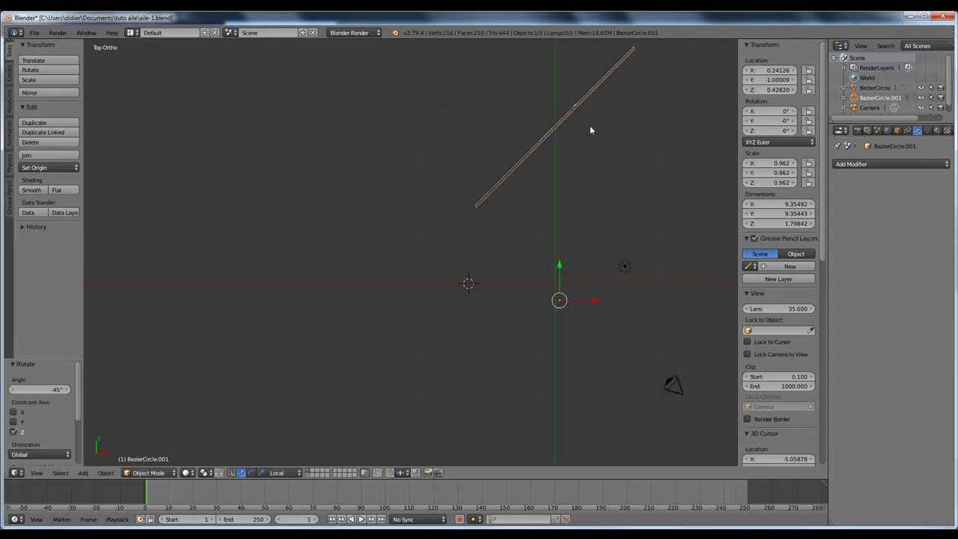
# Show the rib and wing layers together and examine the rotated rib's alignment with the wing's slanted end
pyautogui.click(309, 476)
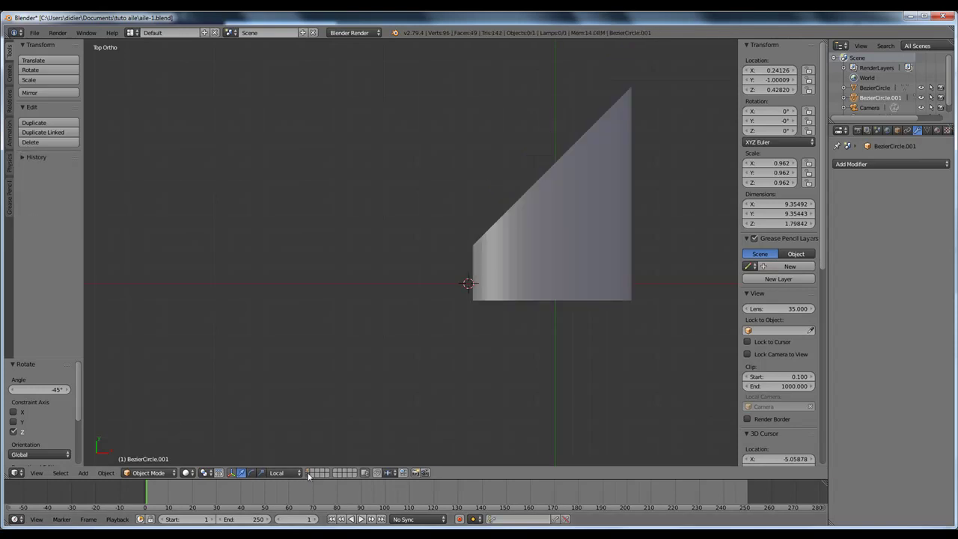
pyautogui.moveTo(573, 120); pyautogui.dragTo(597, 108, button='middle')
pyautogui.click(309, 471)
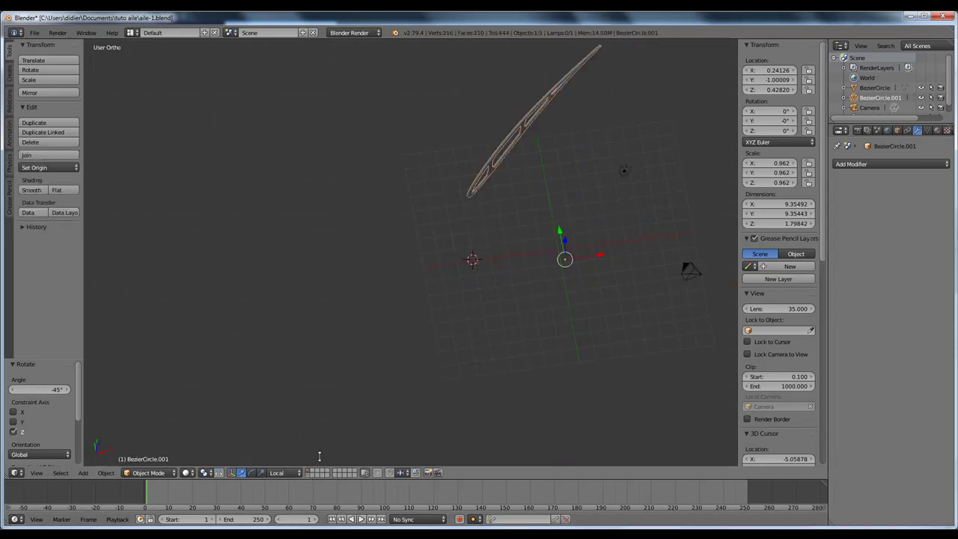
pyautogui.keyDown('shift'); pyautogui.click(309, 476); pyautogui.keyUp('shift')
pyautogui.moveTo(419, 434); pyautogui.dragTo(494, 342, button='middle')
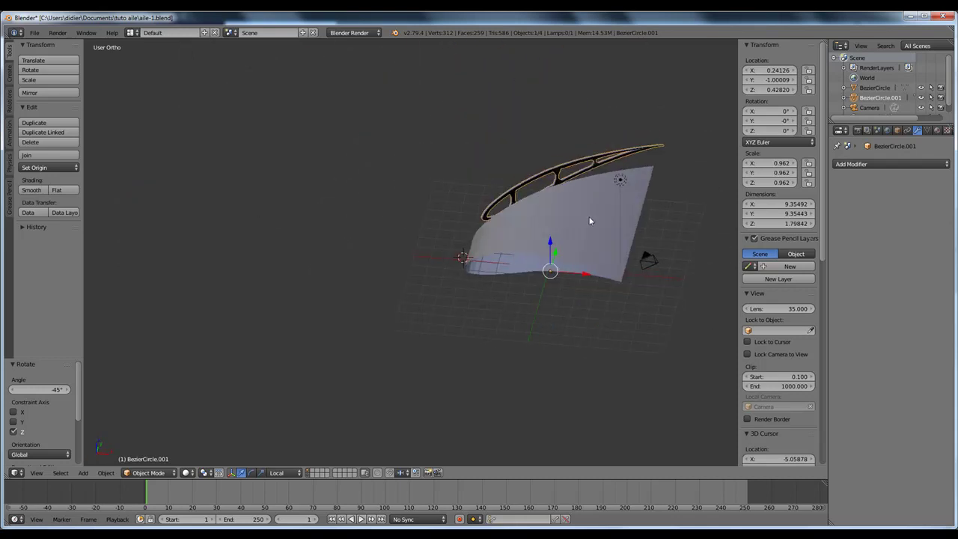
pyautogui.click(310, 474)
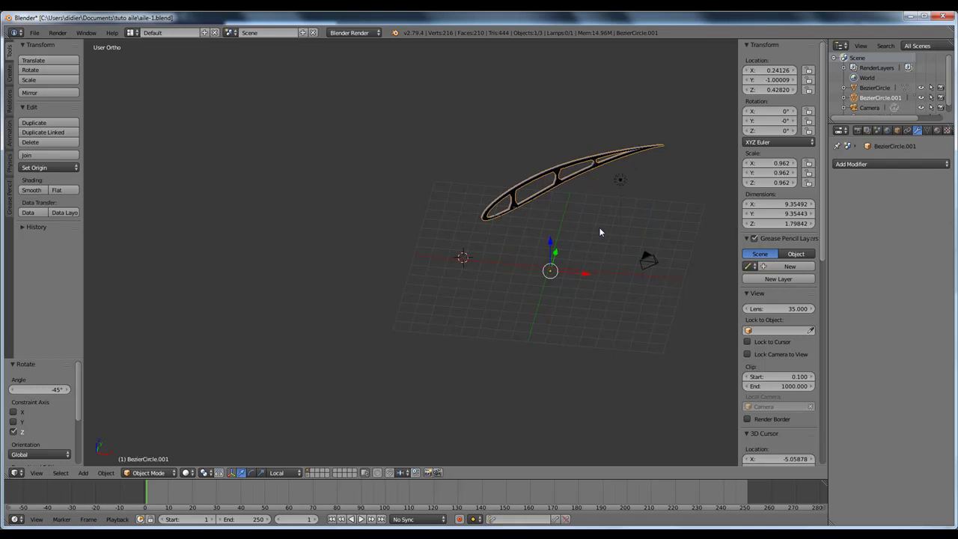
# Add a Mirror modifier to the rib with only the Y axis enabled, and apply it
pyautogui.press('Tab')
pyautogui.press('Tab')
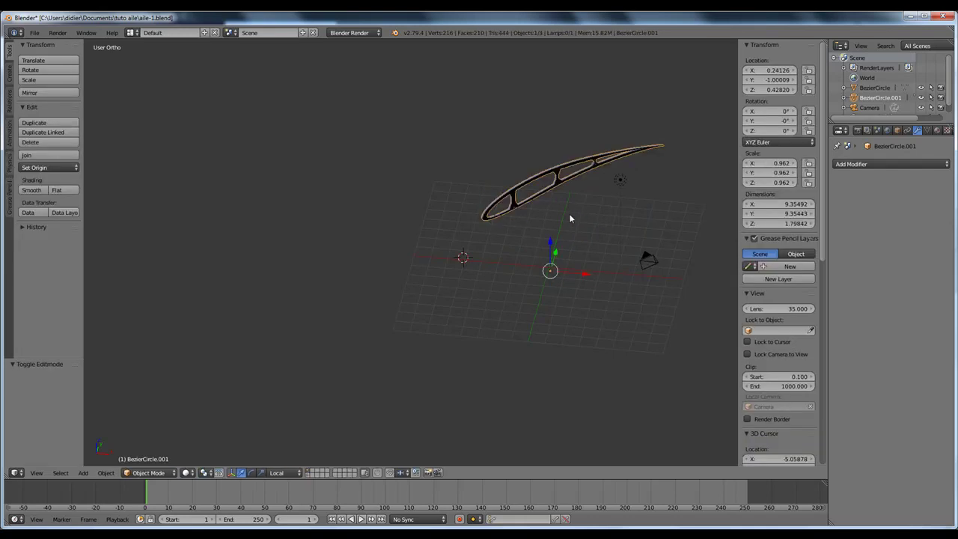
pyautogui.press('KP_7')
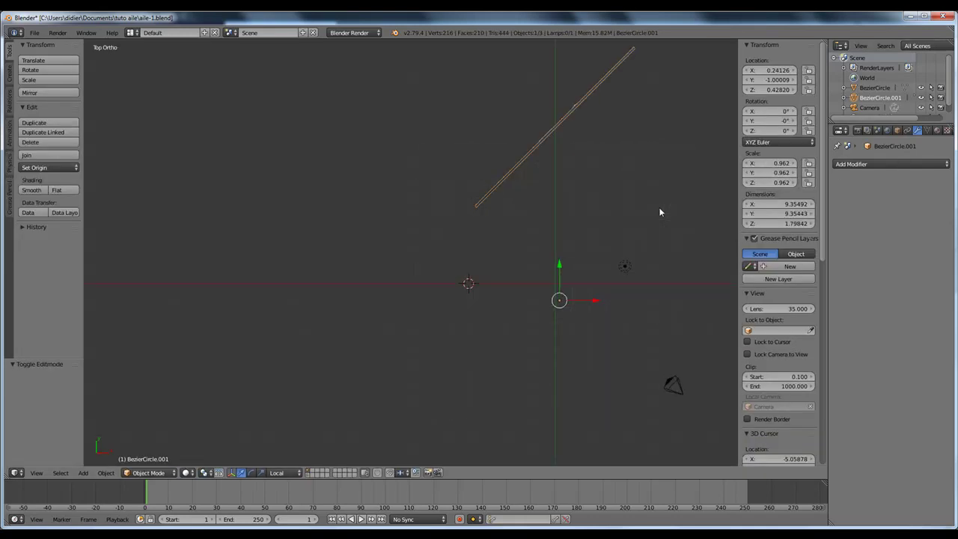
pyautogui.click(891, 164)
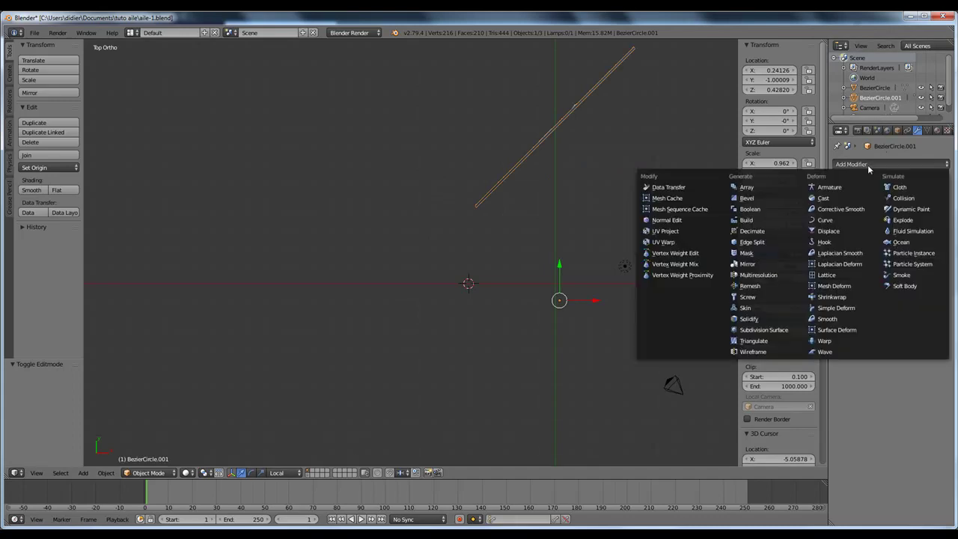
pyautogui.click(746, 264)
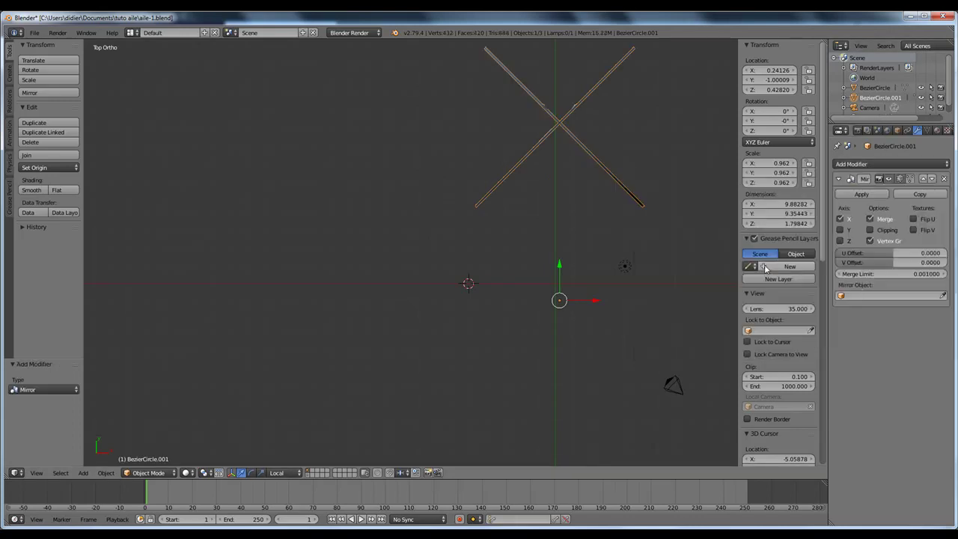
pyautogui.moveTo(641, 232); pyautogui.dragTo(645, 195, button='middle')
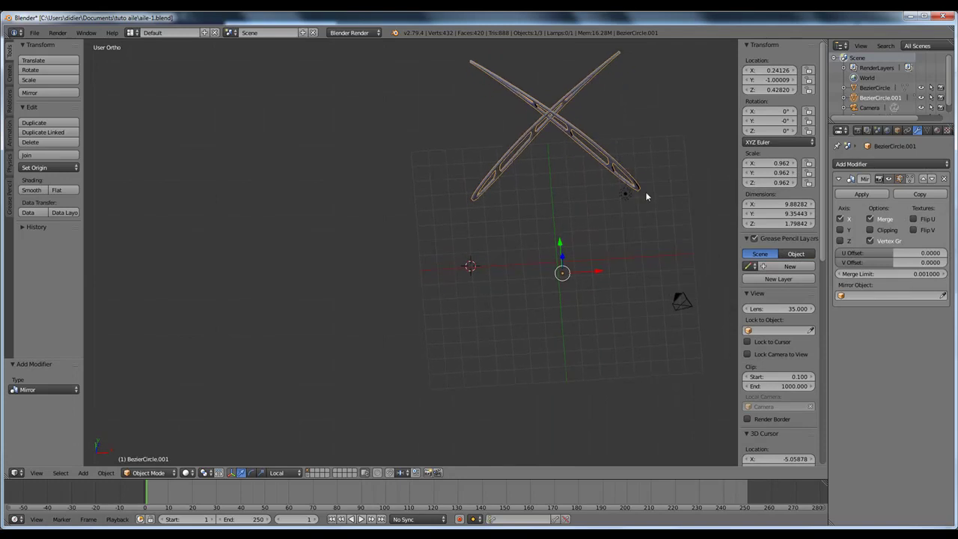
pyautogui.click(839, 232)
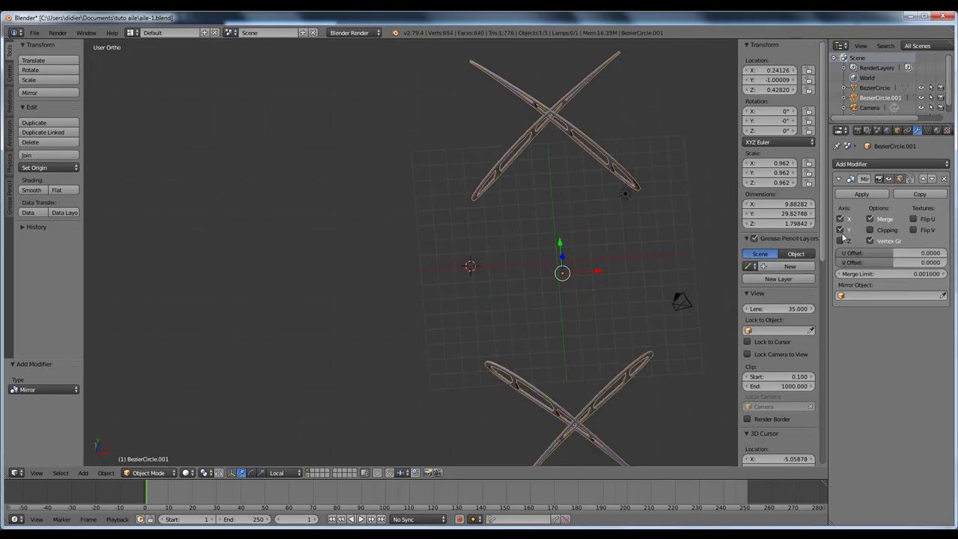
pyautogui.click(840, 219)
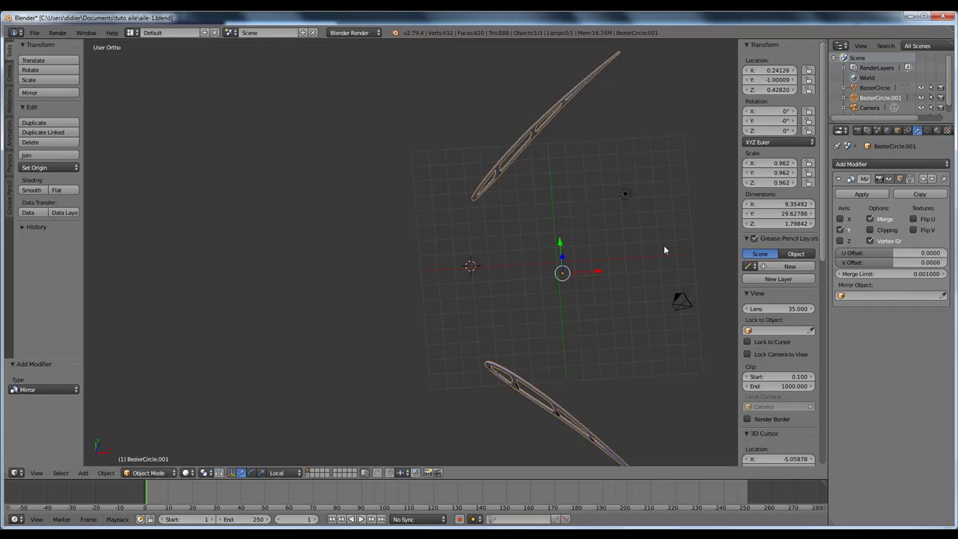
pyautogui.click(863, 195)
# Select all linked geometry of the original rib on the positive Y side in Edit Mode
pyautogui.moveTo(648, 306); pyautogui.dragTo(639, 310, button='middle')
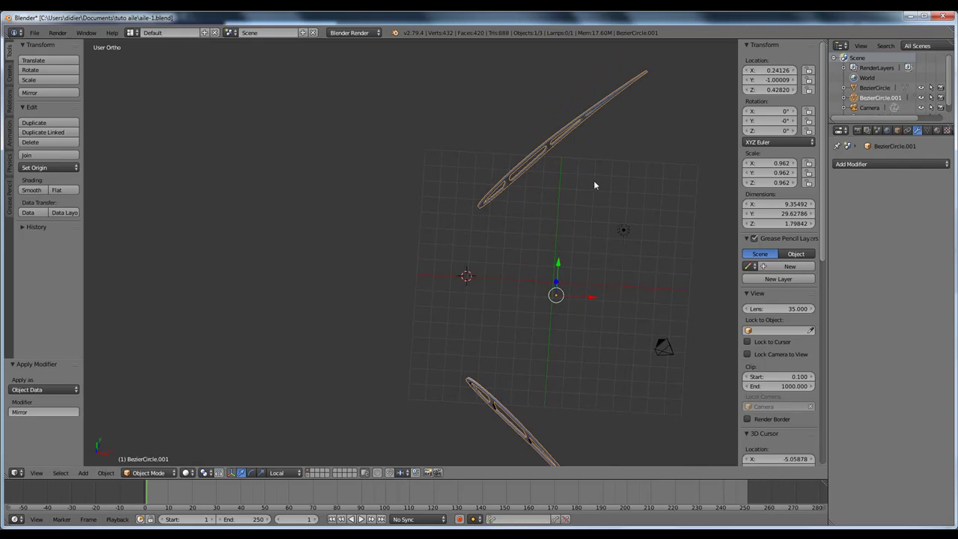
pyautogui.press('Tab')
pyautogui.press('Tab')
pyautogui.press('Tab')
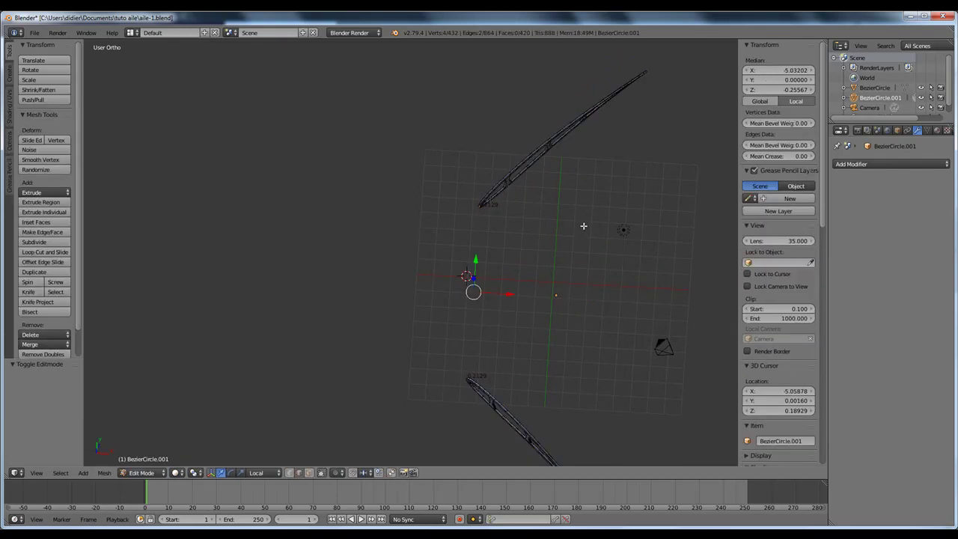
pyautogui.scroll(-1, 588, 135)
pyautogui.rightClick(539, 153)
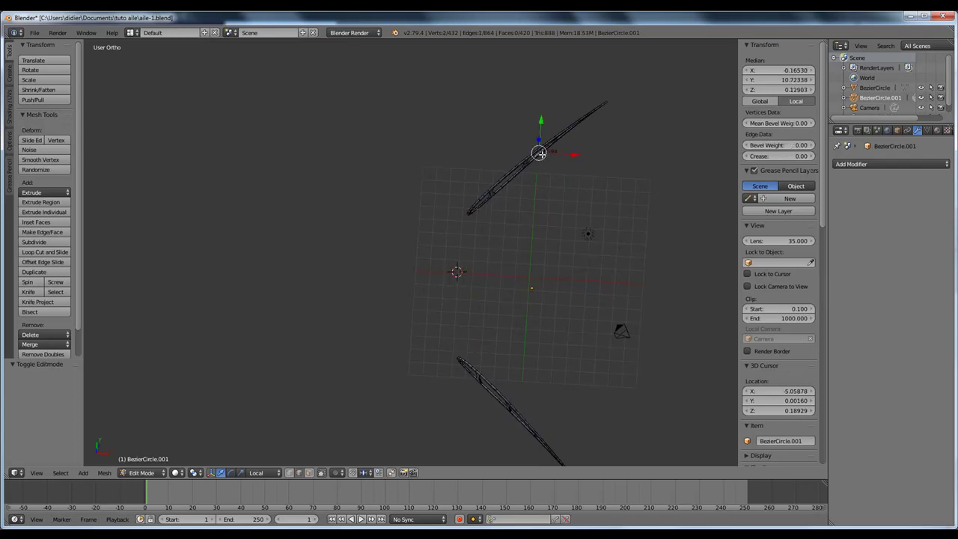
pyautogui.hotkey('ctrl', 'l')
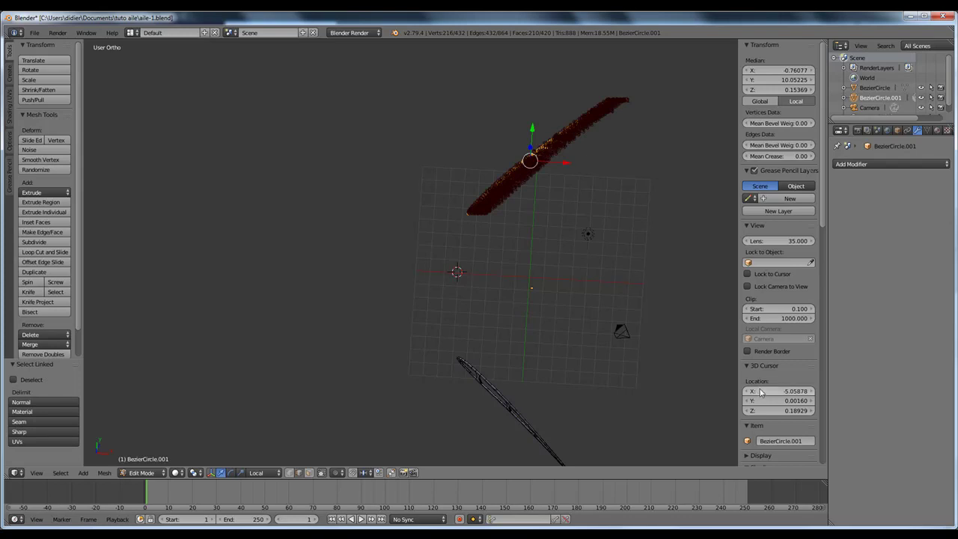
# Turn off the edge length display for the mesh
pyautogui.scroll(-4, 779, 382)
pyautogui.scroll(-10, 775, 383)
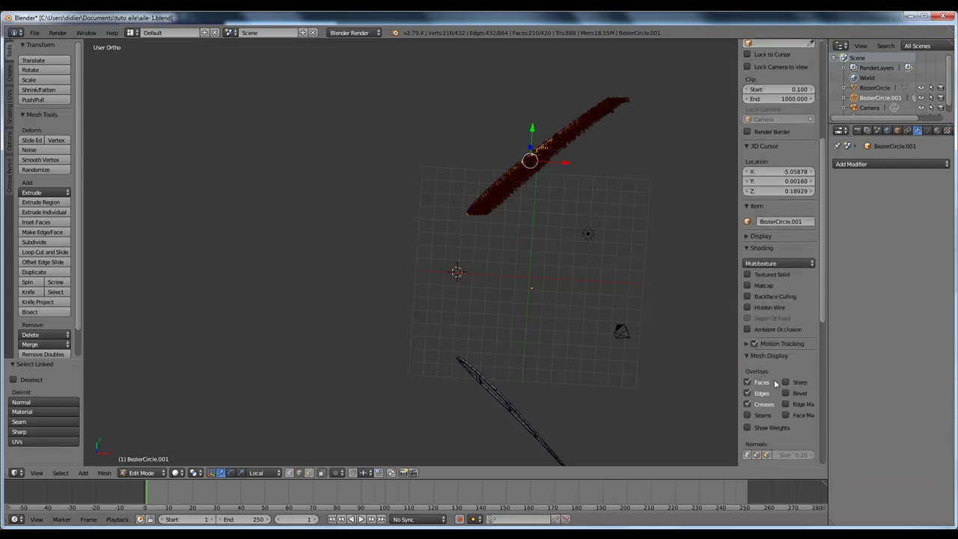
pyautogui.click(747, 383)
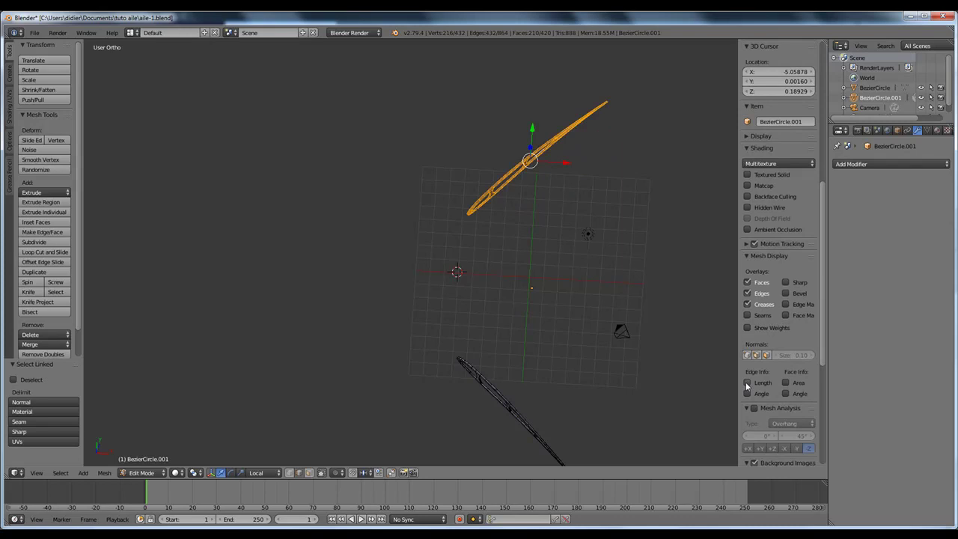
pyautogui.scroll(1, 530, 189)
pyautogui.scroll(-1, 530, 192)
# Separate the selected rib into its own object and return to Object Mode
pyautogui.press('p')
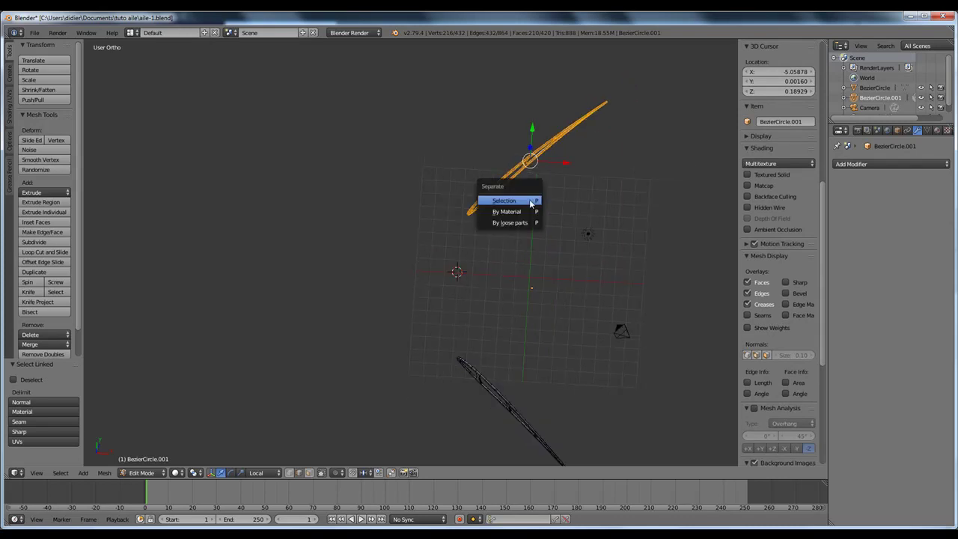
pyautogui.click(530, 199)
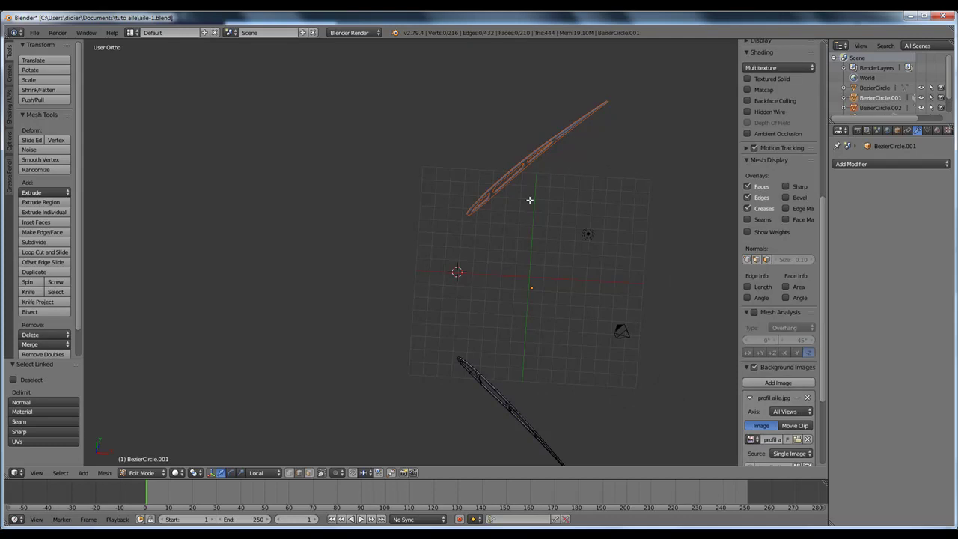
pyautogui.press('Tab')
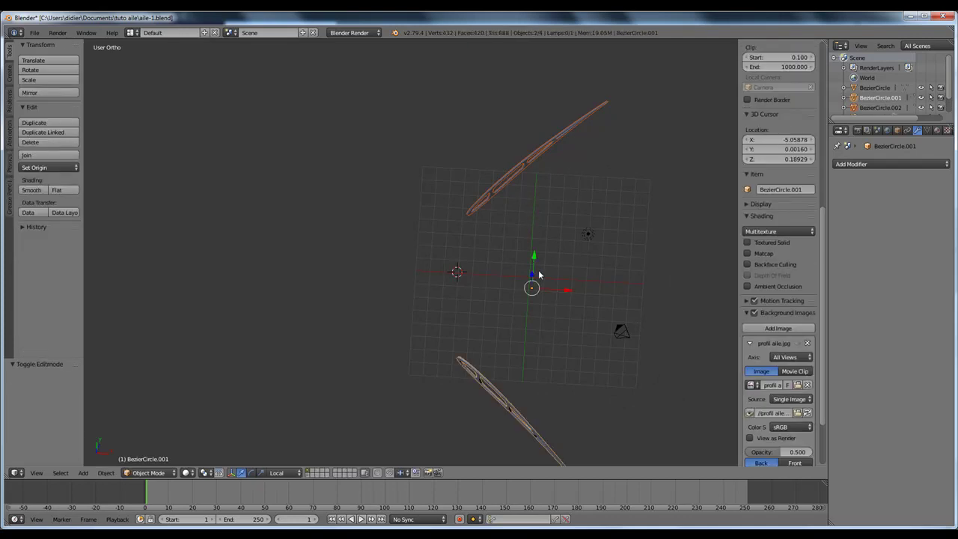
# Move the rib on the negative Y side about 14.5 units along Y so it crosses the other rib
pyautogui.press('KP_7')
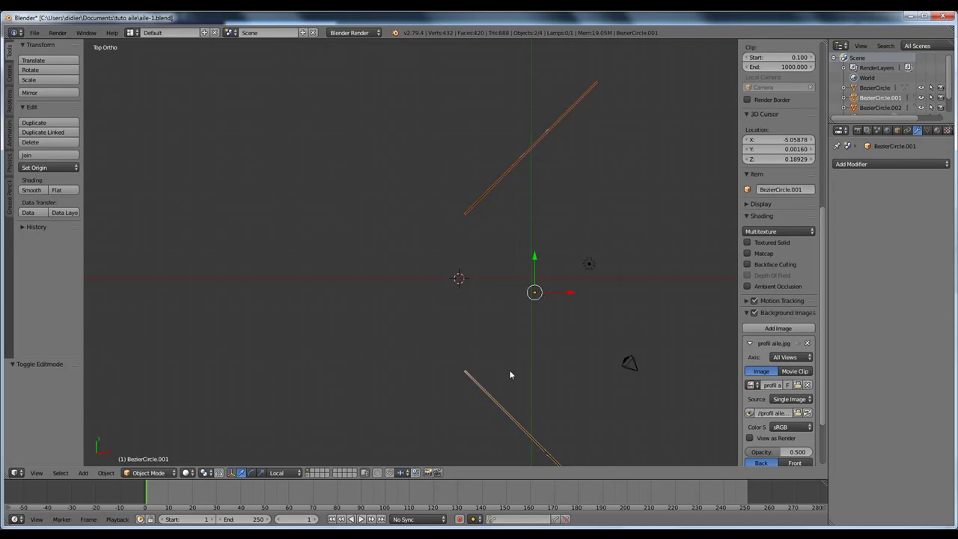
pyautogui.rightClick(505, 193)
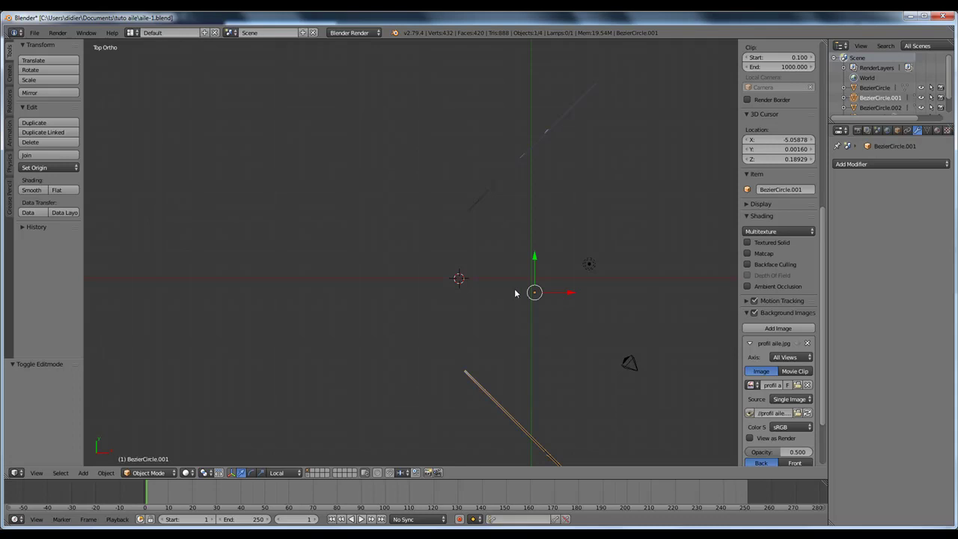
pyautogui.moveTo(536, 263); pyautogui.dragTo(537, 58)
# Nudge the moved rib back along its local Y axis by about 0.245 and again by about 0.156 units
pyautogui.moveTo(494, 235); pyautogui.dragTo(412, 217, button='middle')
pyautogui.scroll(4, 412, 217)
pyautogui.scroll(-2, 375, 194)
pyautogui.moveTo(232, 82); pyautogui.dragTo(236, 85)
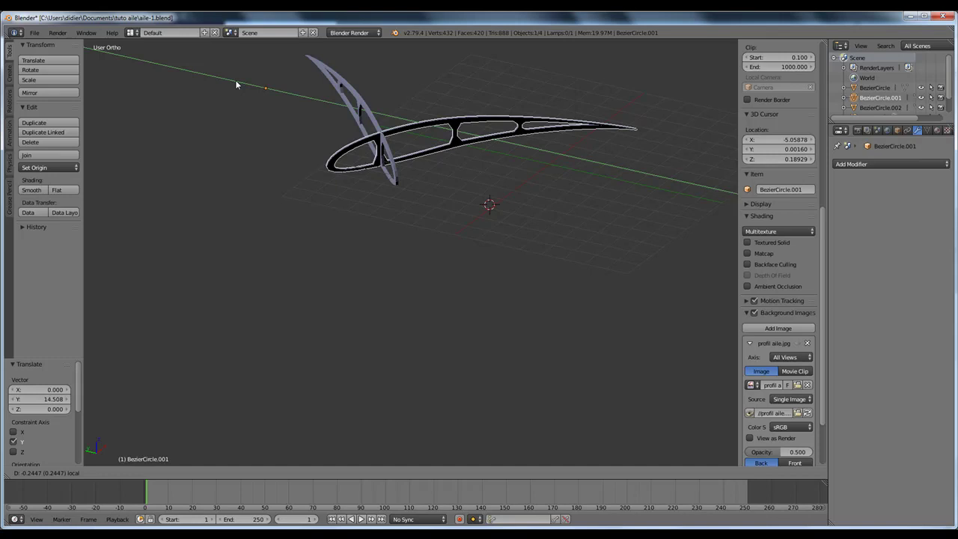
pyautogui.moveTo(236, 85); pyautogui.dragTo(236, 84)
pyautogui.moveTo(260, 119); pyautogui.dragTo(181, 302, button='middle')
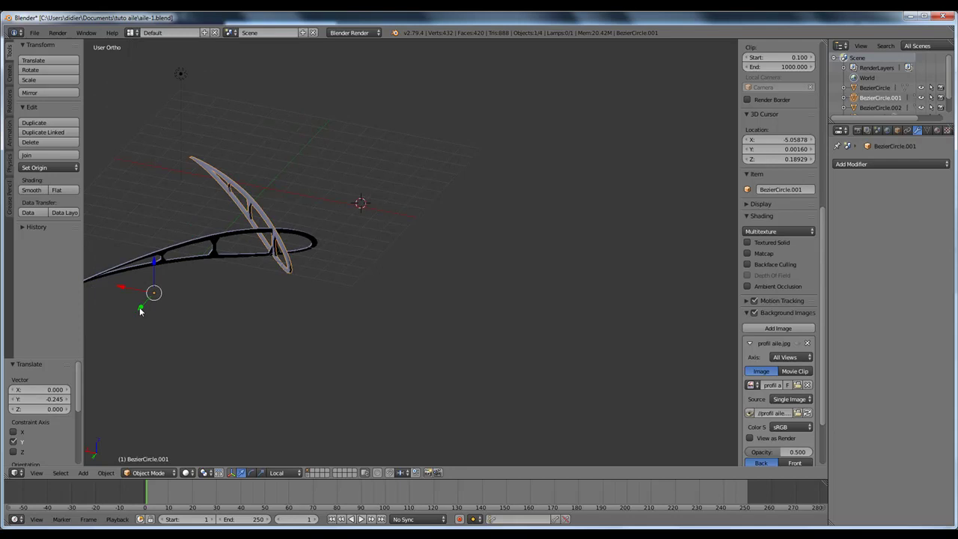
pyautogui.moveTo(139, 307); pyautogui.dragTo(139, 307)
# Fine-tune the crossing at the first strut by shifting the rib forward along Y by about 0.030 and 0.034 units
pyautogui.scroll(4, 282, 274)
pyautogui.moveTo(202, 247)
pyautogui.mouseDown(button='middle')
pyautogui.moveTo(184, 256)
pyautogui.moveTo(150, 248)
pyautogui.moveTo(149, 233)
pyautogui.moveTo(159, 227)
pyautogui.moveTo(198, 261)
pyautogui.mouseUp(button='middle')
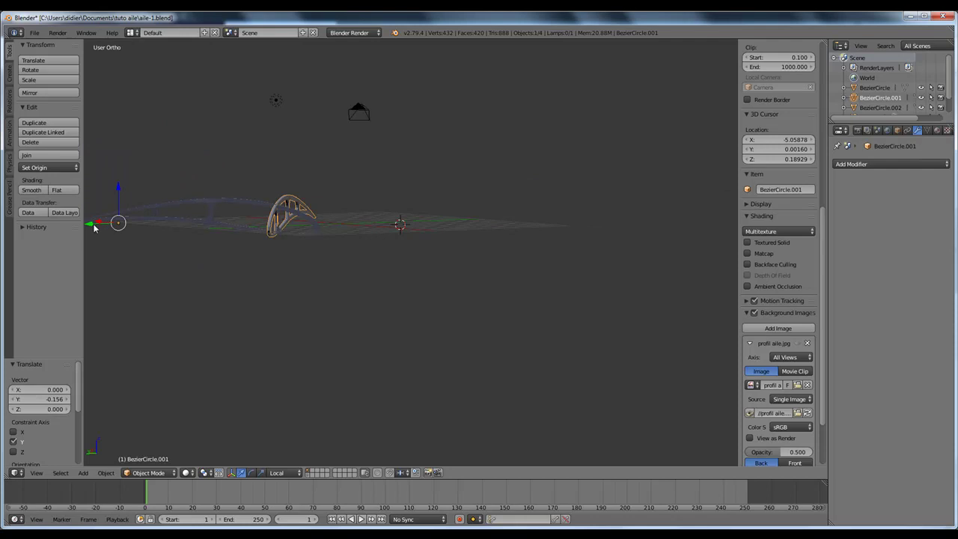
pyautogui.moveTo(93, 224); pyautogui.dragTo(92, 224)
pyautogui.scroll(4, 287, 232)
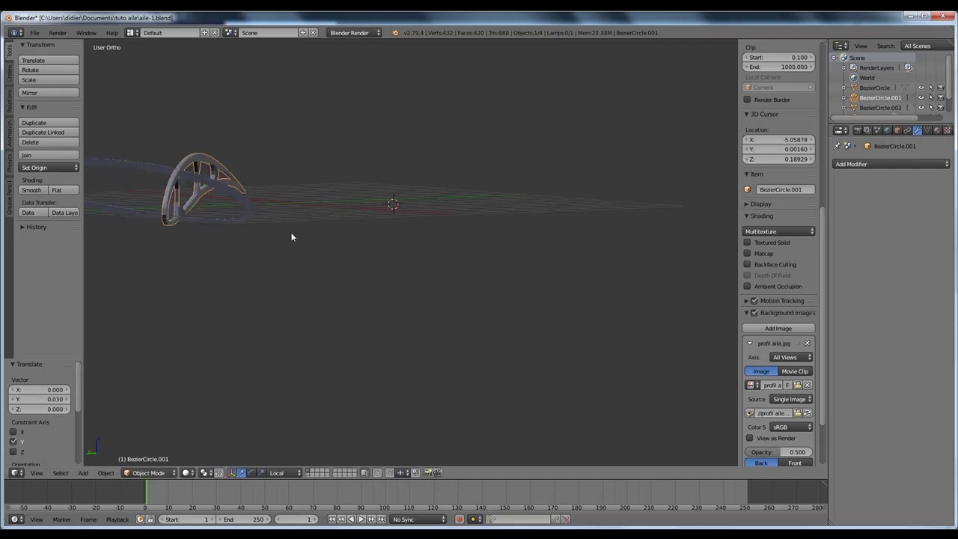
pyautogui.moveTo(233, 204); pyautogui.dragTo(576, 280, button='middle')
pyautogui.scroll(5, 531, 256)
pyautogui.scroll(-2, 530, 257)
pyautogui.moveTo(531, 256); pyautogui.dragTo(540, 265, button='middle')
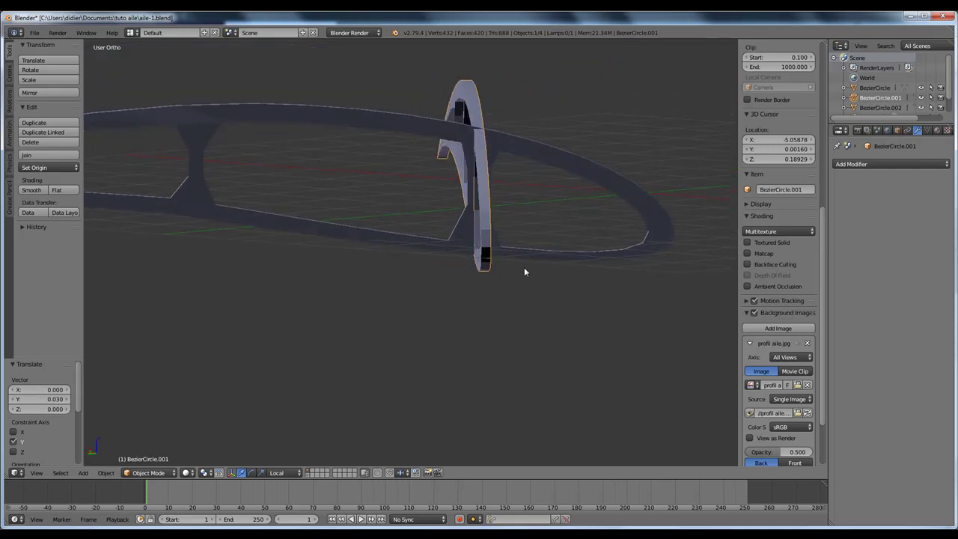
pyautogui.scroll(-4, 326, 259)
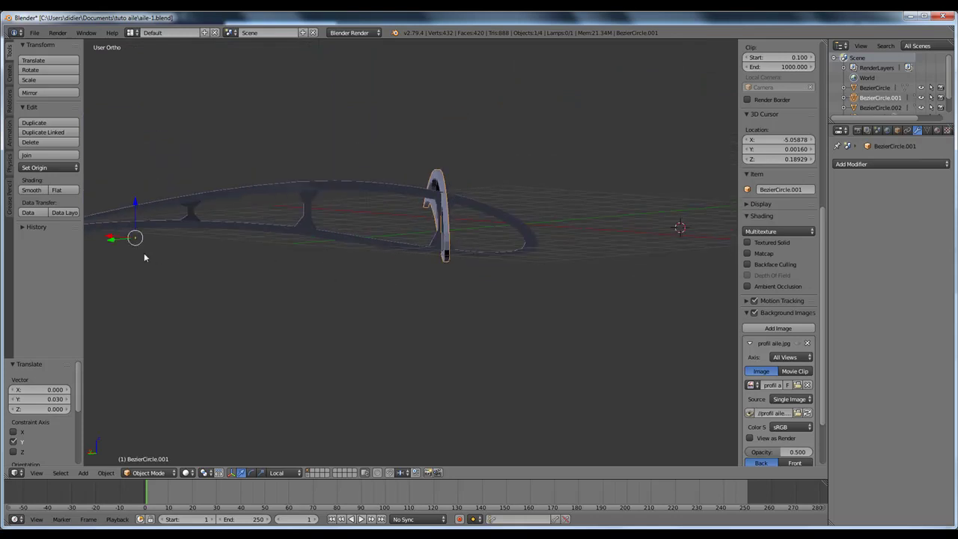
pyautogui.moveTo(114, 241); pyautogui.dragTo(113, 238)
pyautogui.scroll(5, 339, 259)
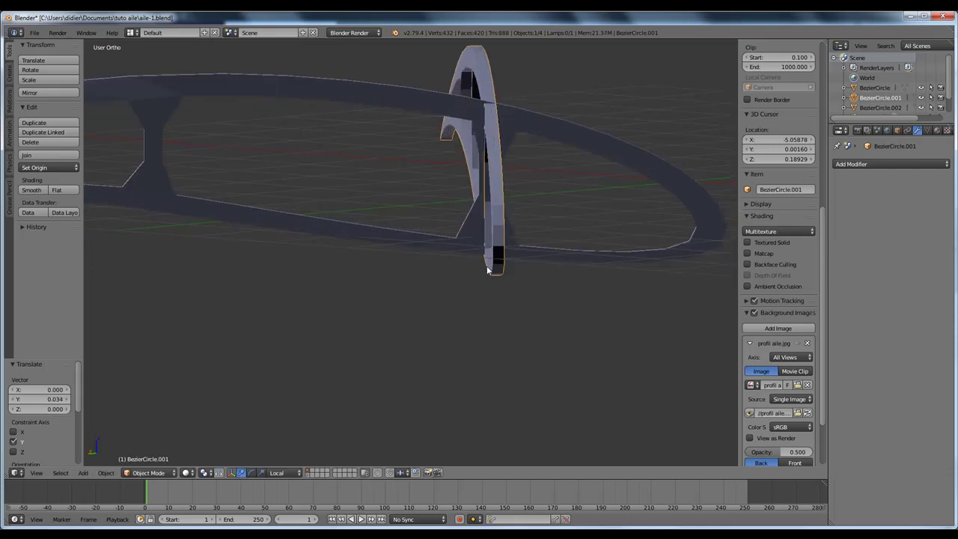
pyautogui.moveTo(487, 267); pyautogui.dragTo(550, 290, button='middle')
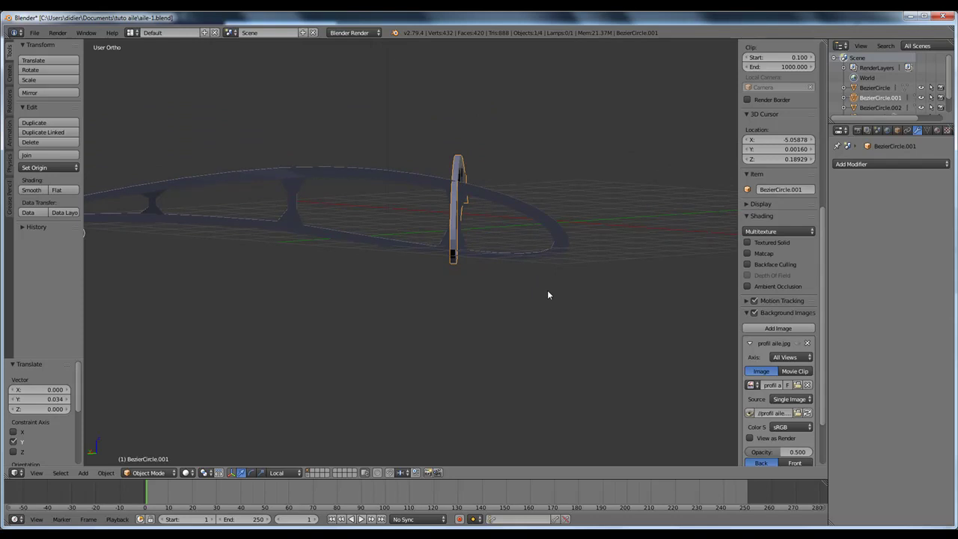
# Make the other crossing rib active in top view, select all objects and enter its Edit Mode
pyautogui.press('KP_7')
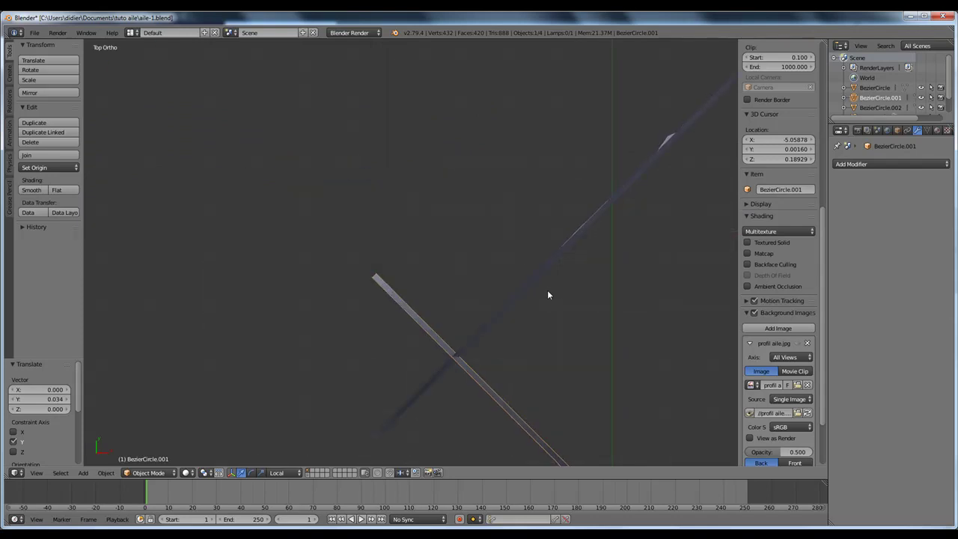
pyautogui.rightClick(440, 373)
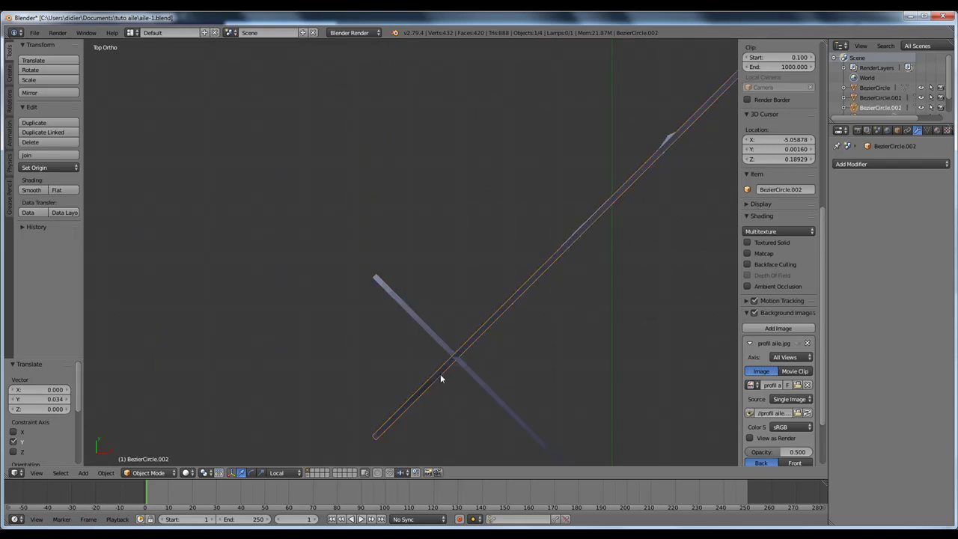
pyautogui.press('a')
pyautogui.press('a')
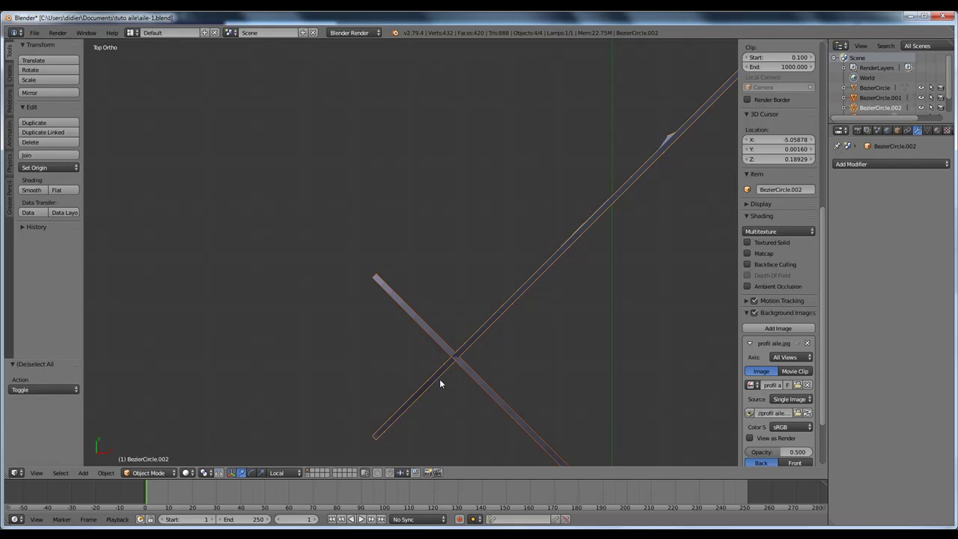
pyautogui.press('Tab')
pyautogui.press('Tab')
pyautogui.press('Tab')
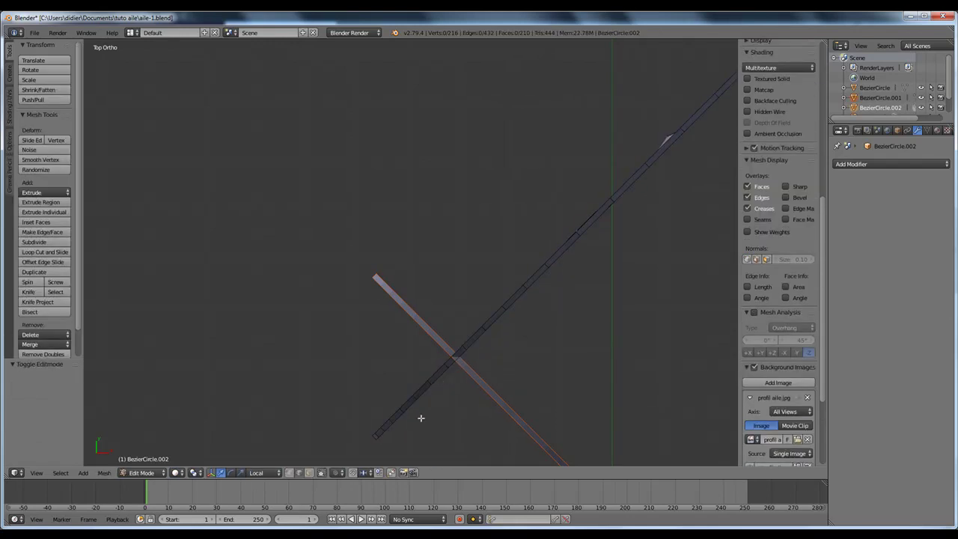
# Try to snap the 3D cursor to a vertex at the rib's leading edge
pyautogui.rightClick(378, 437)
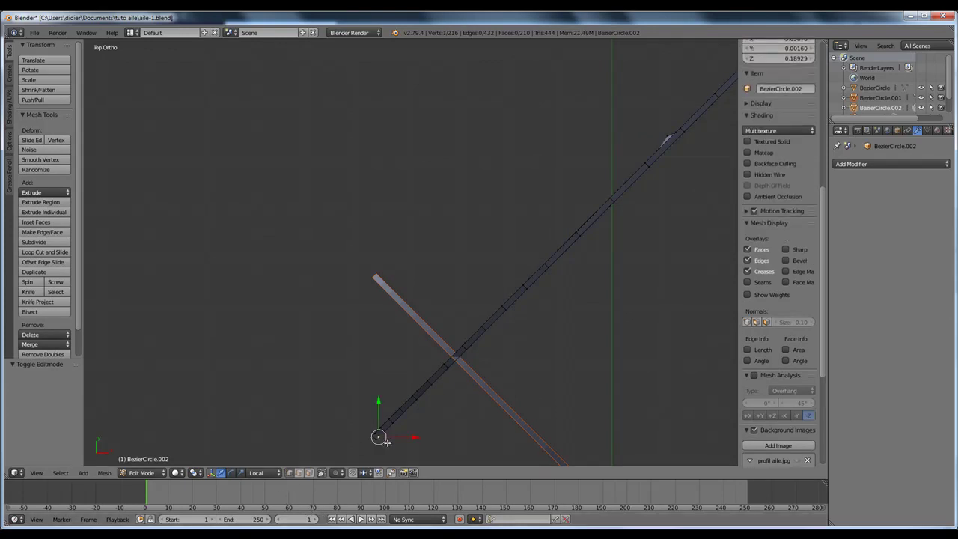
pyautogui.press('space')
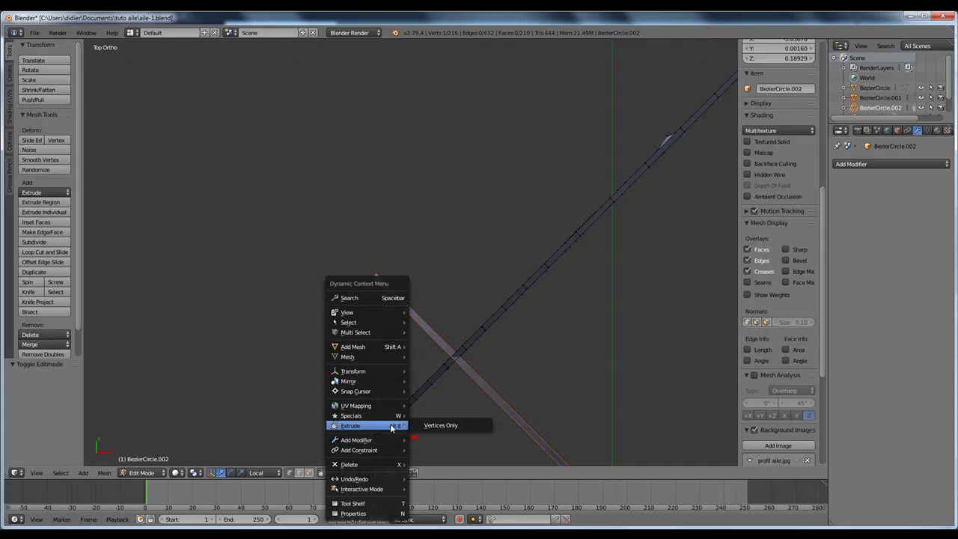
pyautogui.moveTo(433, 391)
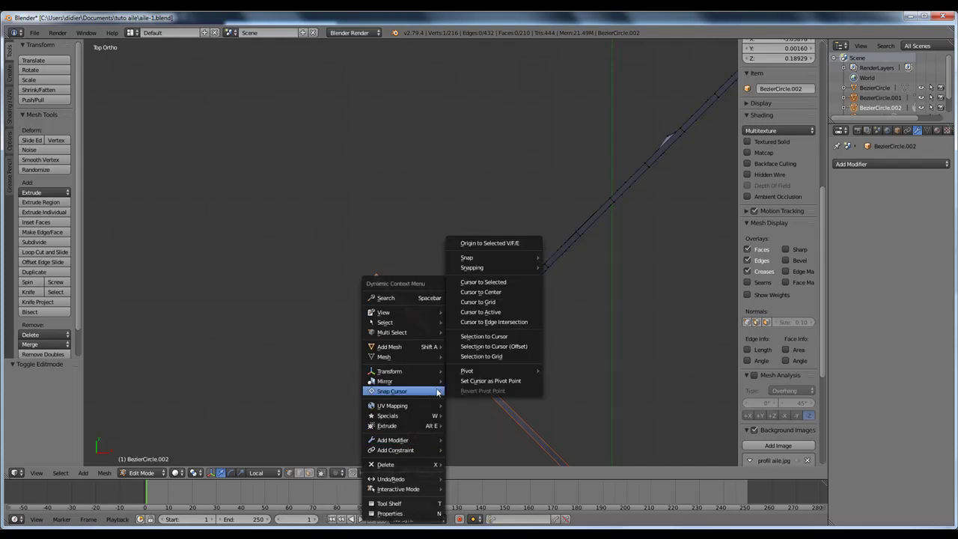
pyautogui.click(479, 283)
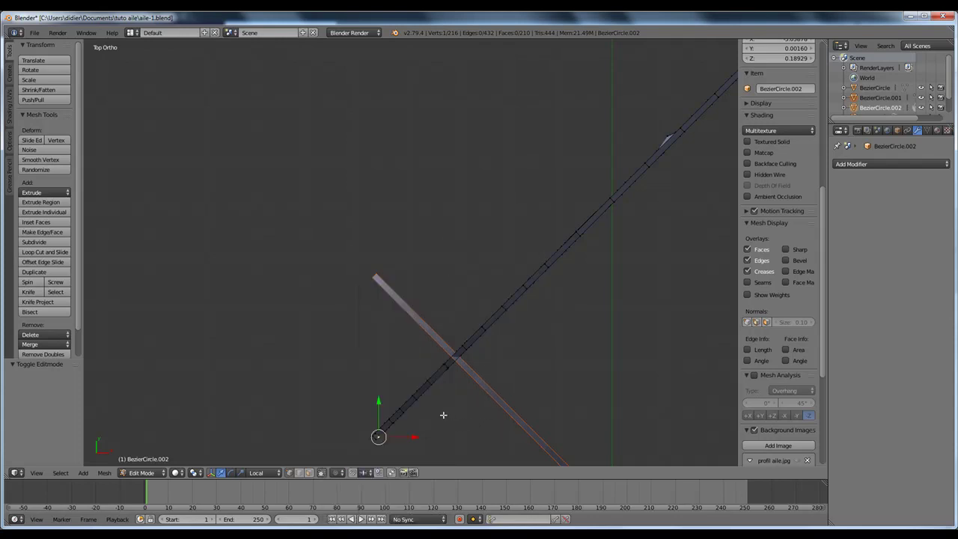
pyautogui.press('l')
pyautogui.moveTo(433, 397); pyautogui.dragTo(433, 335, button='middle')
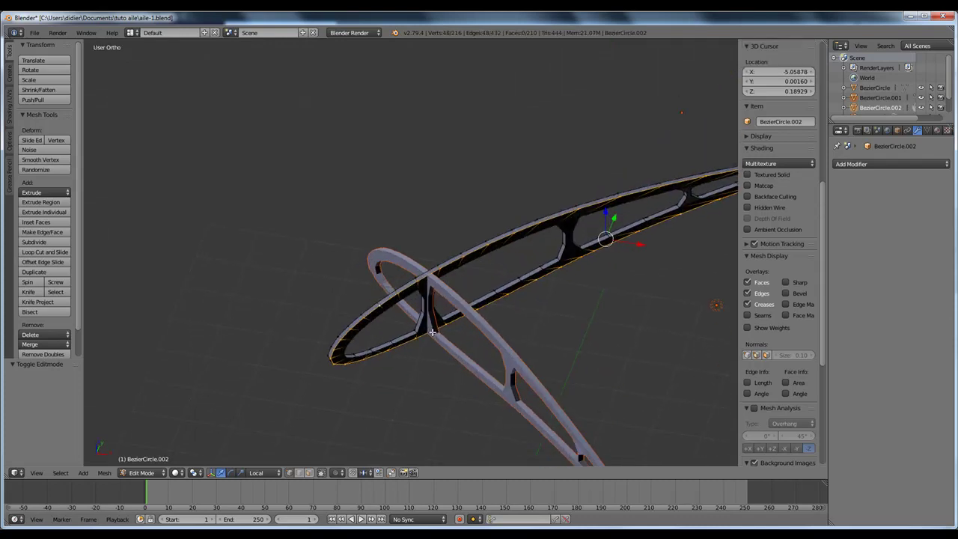
pyautogui.rightClick(392, 344)
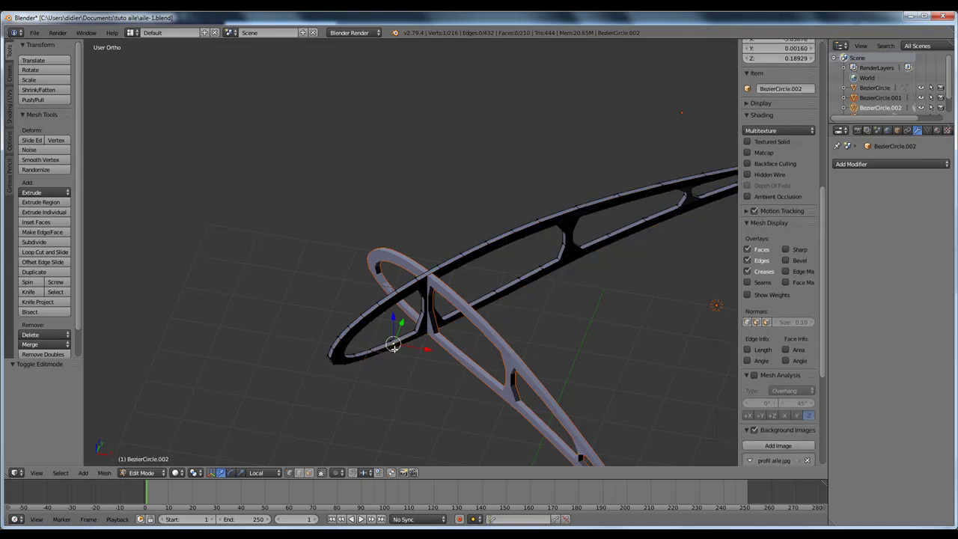
pyautogui.hotkey('ctrl', 'l')
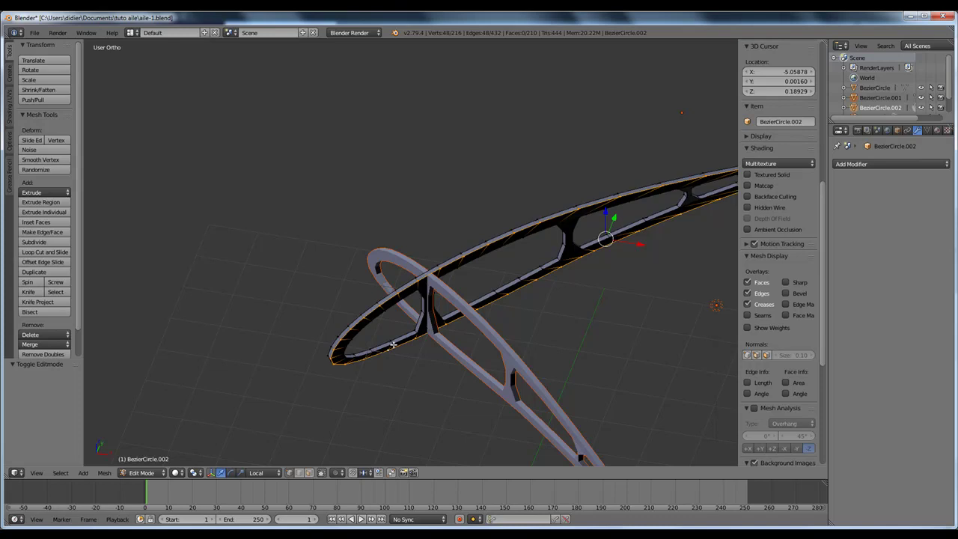
pyautogui.keyDown('alt'); pyautogui.keyDown('shift'); pyautogui.rightClick(393, 344); pyautogui.keyUp('shift'); pyautogui.keyUp('alt')
pyautogui.keyDown('alt'); pyautogui.keyDown('shift'); pyautogui.rightClick(390, 345); pyautogui.keyUp('shift'); pyautogui.keyUp('alt')
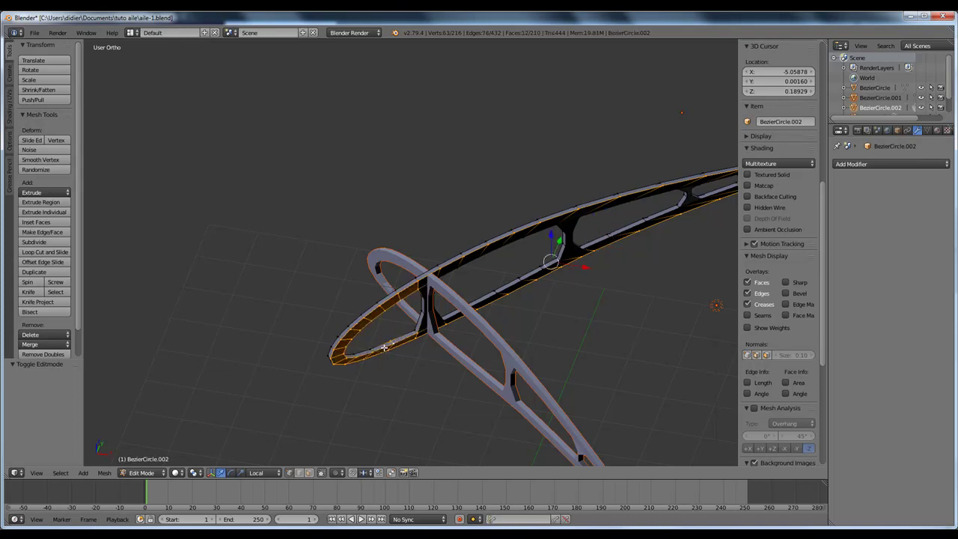
pyautogui.keyDown('alt'); pyautogui.keyDown('shift'); pyautogui.rightClick(391, 342); pyautogui.keyUp('shift'); pyautogui.keyUp('alt')
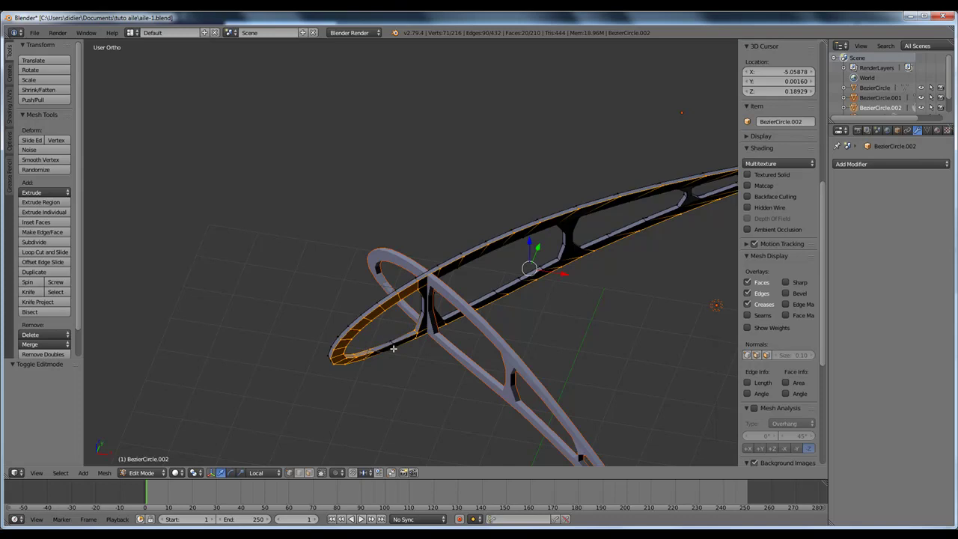
pyautogui.press('a')
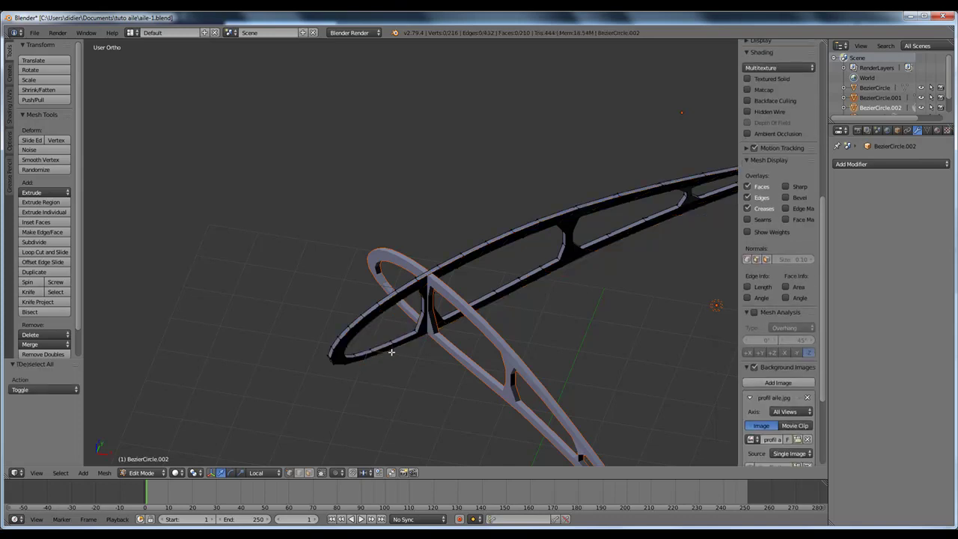
# Select the outline edge loop on the rib's side and add the side faces around the nose opening and first strut
pyautogui.keyDown('alt'); pyautogui.rightClick(389, 349); pyautogui.keyUp('alt')
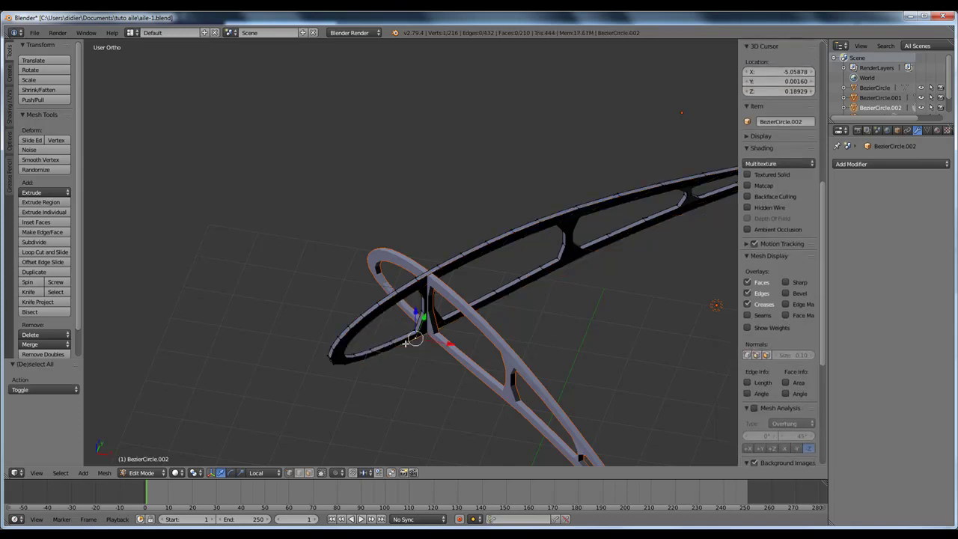
pyautogui.rightClick(405, 343)
pyautogui.keyDown('alt'); pyautogui.rightClick(405, 343); pyautogui.keyUp('alt')
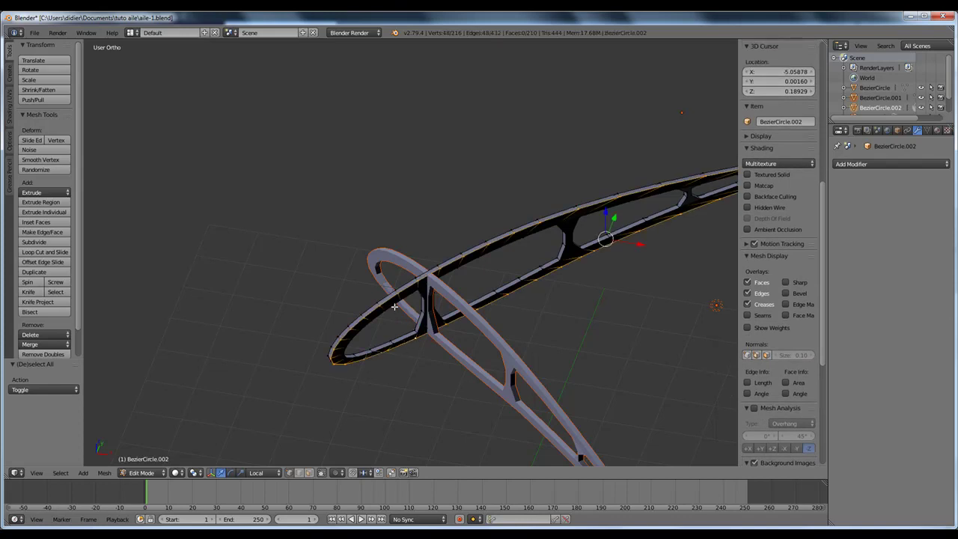
pyautogui.keyDown('alt'); pyautogui.keyDown('shift'); pyautogui.rightClick(373, 352); pyautogui.keyUp('shift'); pyautogui.keyUp('alt')
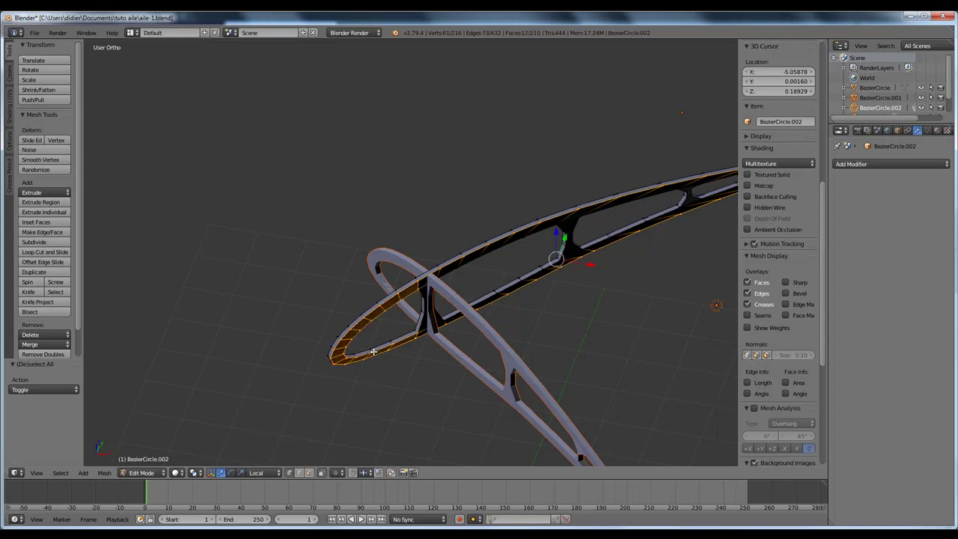
pyautogui.keyDown('shift'); pyautogui.rightClick(423, 313); pyautogui.keyUp('shift')
pyautogui.keyDown('shift'); pyautogui.rightClick(437, 312); pyautogui.keyUp('shift')
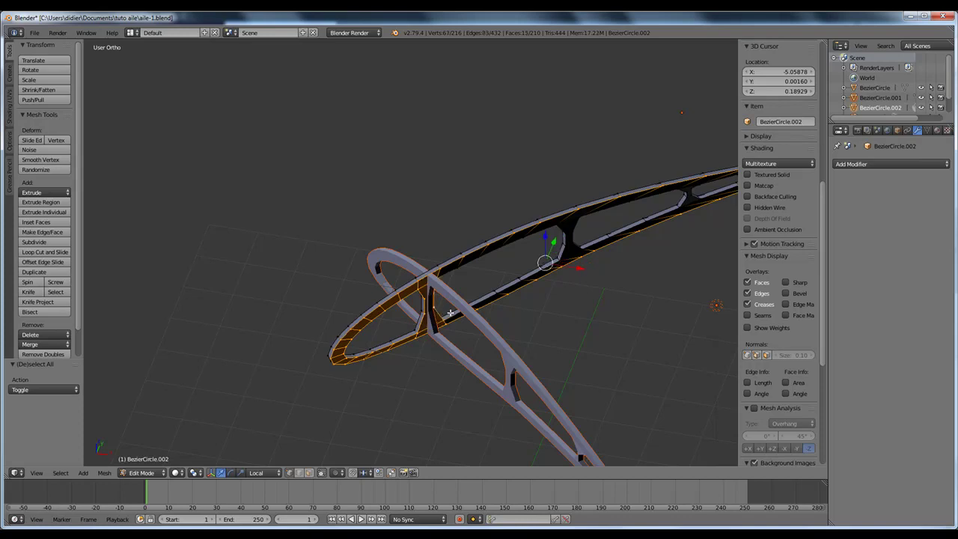
# Add the side faces below and above the second opening and those of the second strut to the selection
pyautogui.keyDown('alt'); pyautogui.keyDown('shift'); pyautogui.rightClick(520, 282); pyautogui.keyUp('shift'); pyautogui.keyUp('alt')
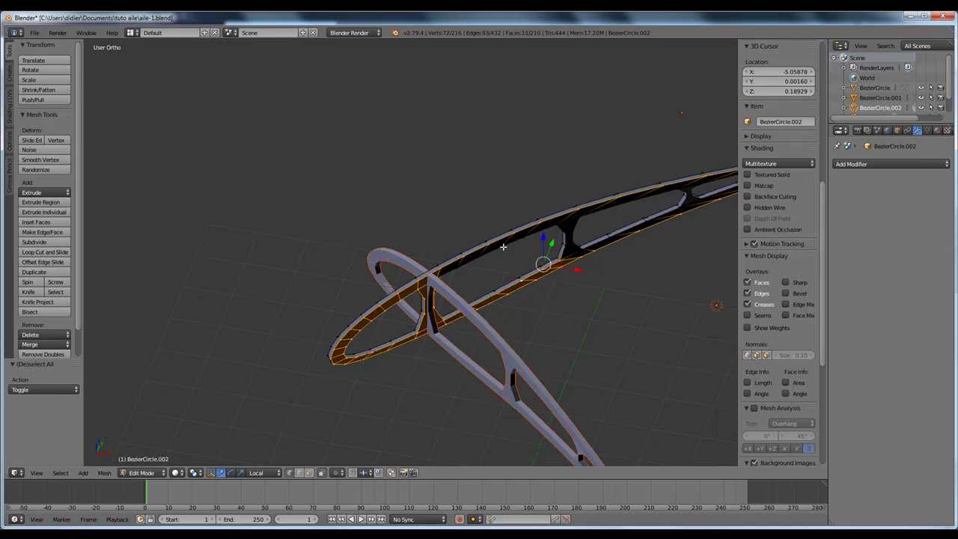
pyautogui.keyDown('alt'); pyautogui.keyDown('shift'); pyautogui.rightClick(506, 249); pyautogui.keyUp('shift'); pyautogui.keyUp('alt')
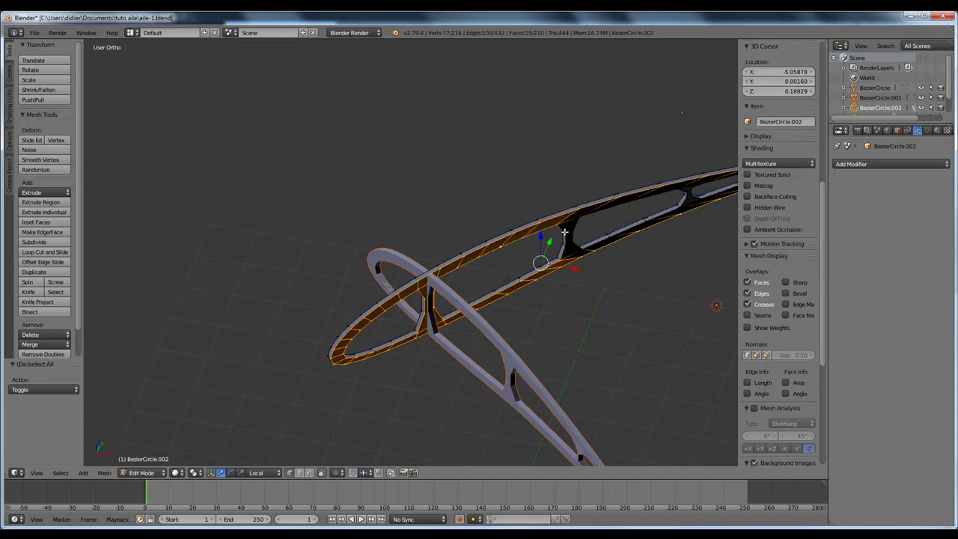
pyautogui.keyDown('alt'); pyautogui.keyDown('shift'); pyautogui.rightClick(569, 238); pyautogui.keyUp('shift'); pyautogui.keyUp('alt')
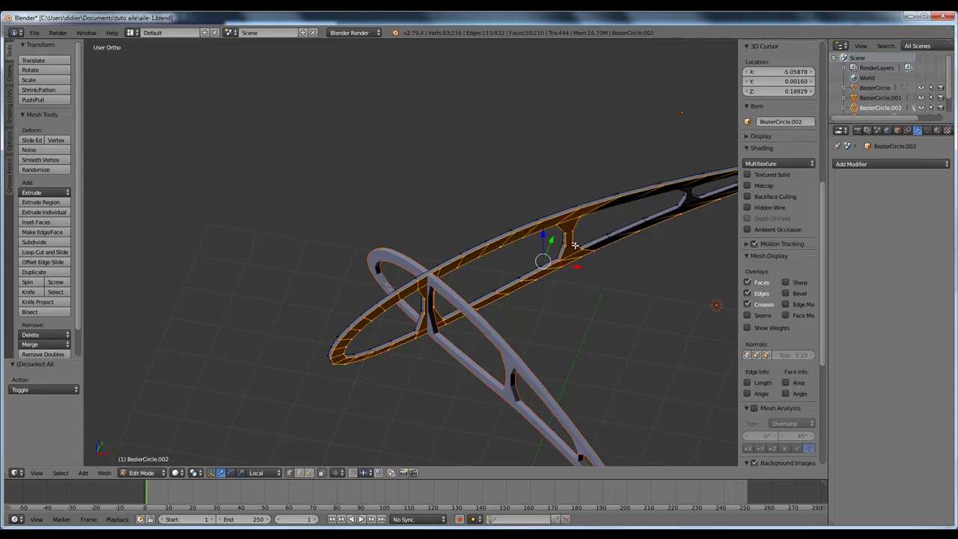
# Add the side faces above and below the third opening to the selection
pyautogui.keyDown('alt'); pyautogui.keyDown('shift'); pyautogui.rightClick(684, 192); pyautogui.keyUp('shift'); pyautogui.keyUp('alt')
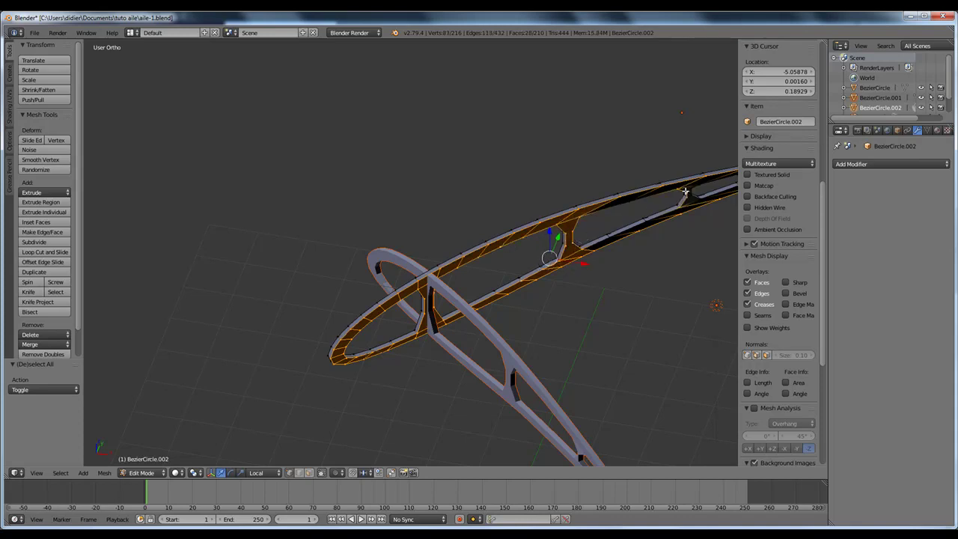
pyautogui.keyDown('alt'); pyautogui.keyDown('shift'); pyautogui.rightClick(640, 199); pyautogui.keyUp('shift'); pyautogui.keyUp('alt')
pyautogui.keyDown('alt'); pyautogui.keyDown('shift'); pyautogui.rightClick(645, 220); pyautogui.keyUp('shift'); pyautogui.keyUp('alt')
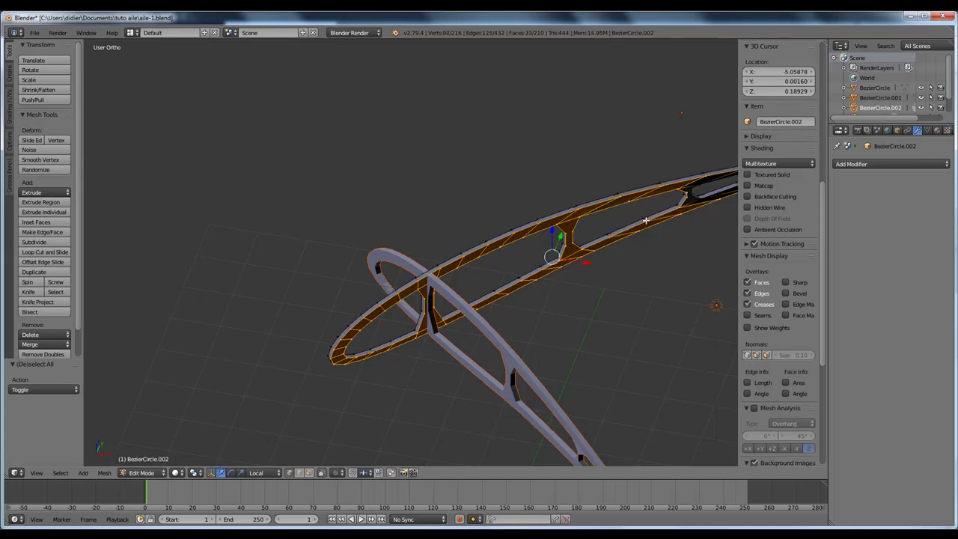
# Add the side faces of the third strut and those around the trailing-edge opening to the selection
pyautogui.moveTo(682, 234); pyautogui.dragTo(481, 325, button='middle')
pyautogui.scroll(4, 479, 292)
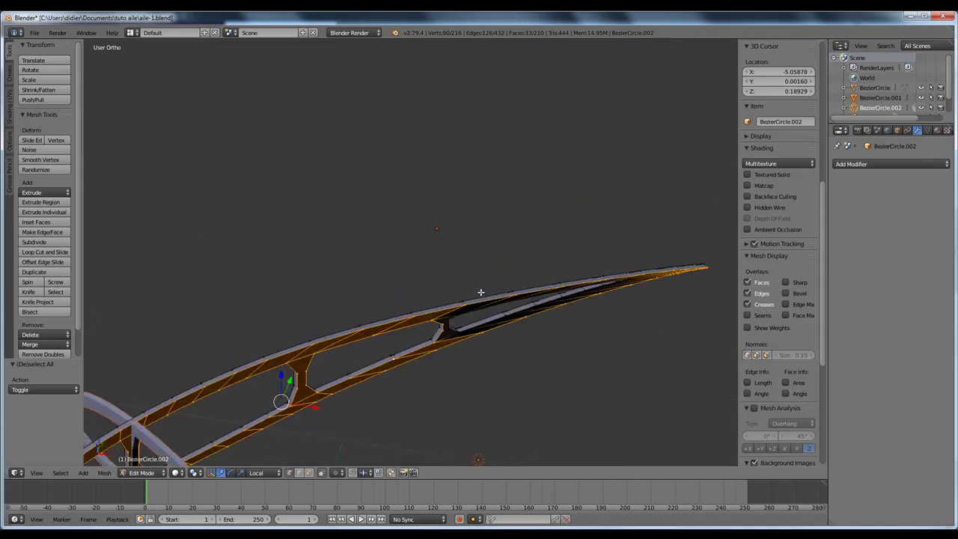
pyautogui.keyDown('shift'); pyautogui.moveTo(535, 378); pyautogui.dragTo(510, 303, button='middle'); pyautogui.keyUp('shift')
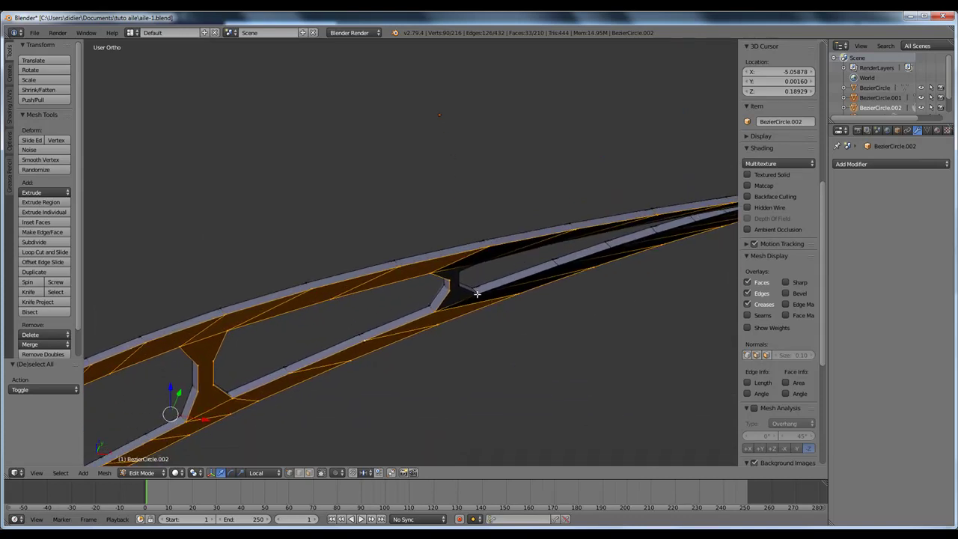
pyautogui.rightClick(477, 294)
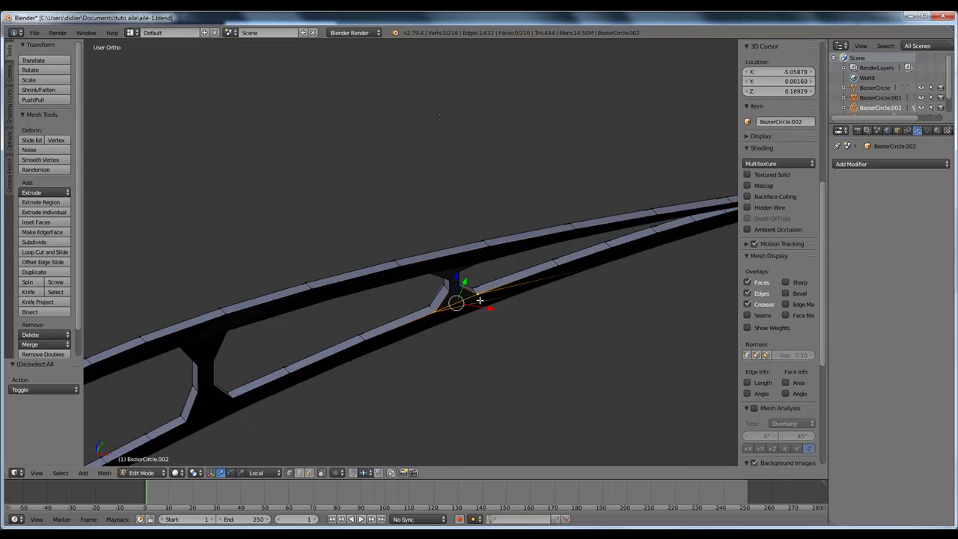
pyautogui.keyDown('alt'); pyautogui.rightClick(481, 308); pyautogui.keyUp('alt')
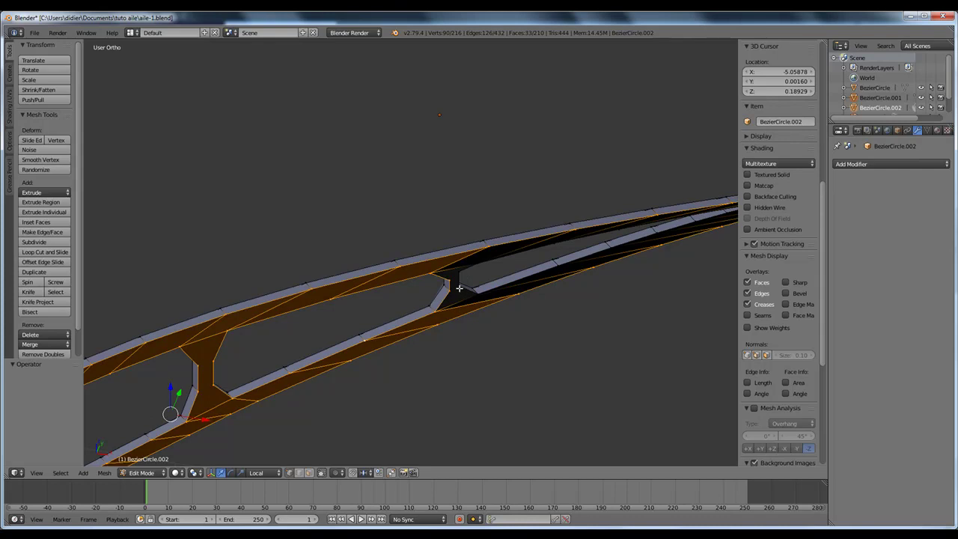
pyautogui.keyDown('alt'); pyautogui.keyDown('shift'); pyautogui.rightClick(460, 291); pyautogui.keyUp('shift'); pyautogui.keyUp('alt')
pyautogui.keyDown('alt'); pyautogui.keyDown('shift'); pyautogui.rightClick(559, 265); pyautogui.keyUp('shift'); pyautogui.keyUp('alt')
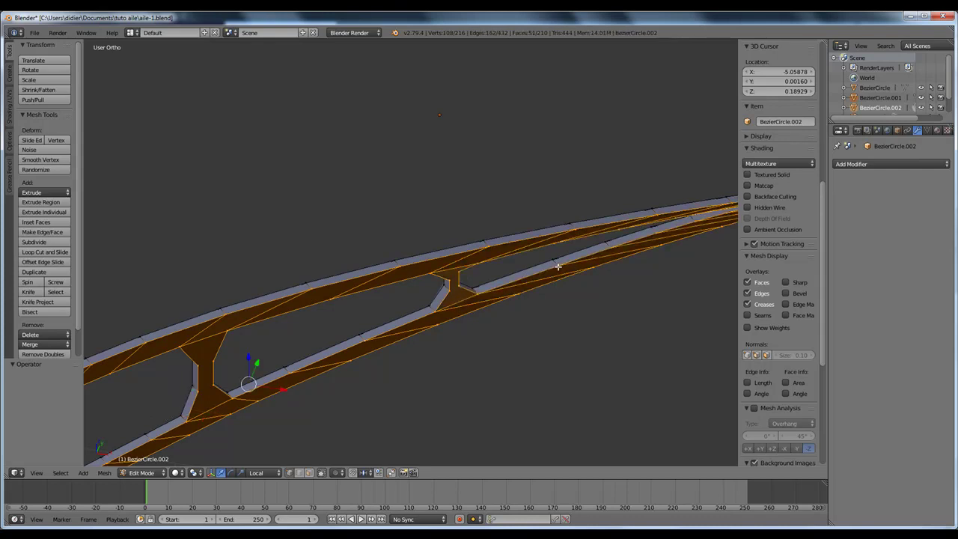
pyautogui.scroll(-2, 588, 261)
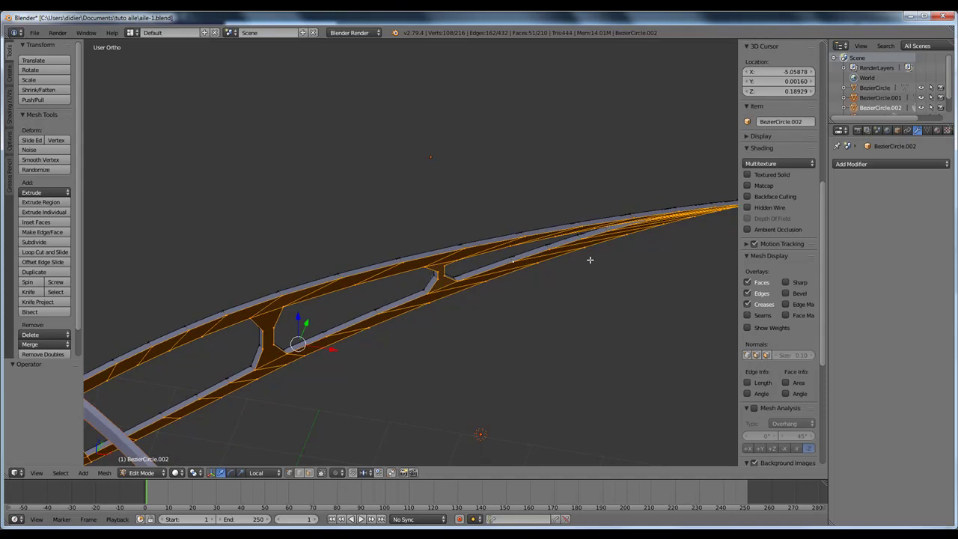
# In top view, nudge the selected side faces by about -0.029 in Y, and again by about -0.029 in X and -0.146 in Y
pyautogui.press('KP_7')
pyautogui.scroll(-3, 461, 285)
pyautogui.scroll(-2, 421, 307)
pyautogui.scroll(2, 417, 259)
pyautogui.scroll(2, 432, 235)
pyautogui.scroll(-3, 412, 295)
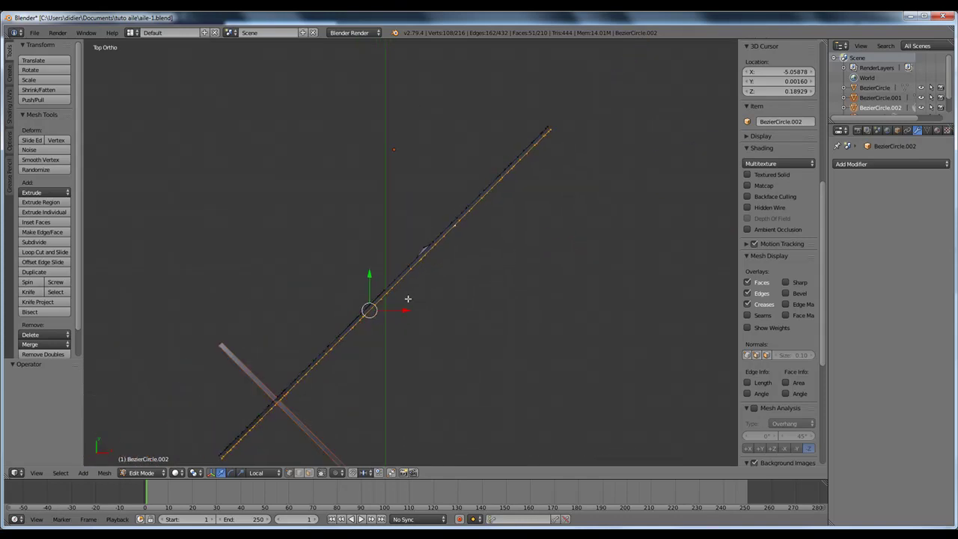
pyautogui.scroll(-2, 408, 299)
pyautogui.scroll(-2, 346, 362)
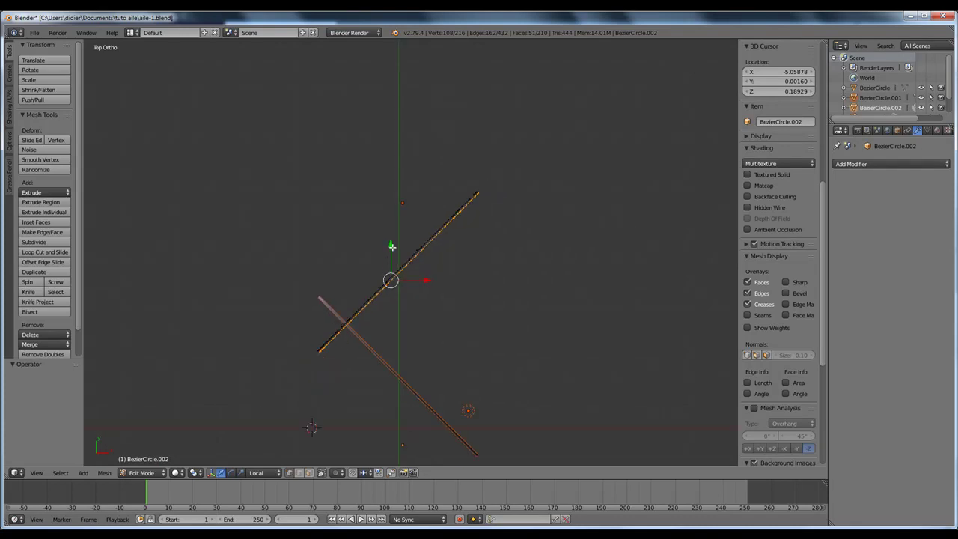
pyautogui.moveTo(390, 244); pyautogui.dragTo(389, 244)
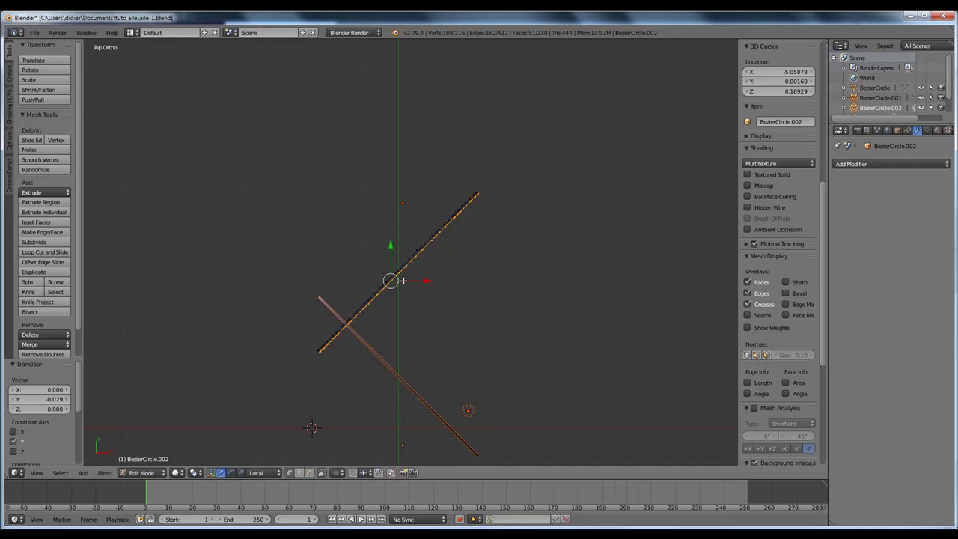
pyautogui.moveTo(399, 281); pyautogui.dragTo(398, 280)
# Thin the rib by moving the selected side faces about -0.020 in X and 0.156 in Y, and leave Edit Mode
pyautogui.scroll(2, 349, 340)
pyautogui.keyDown('shift'); pyautogui.moveTo(258, 384); pyautogui.dragTo(348, 252, button='middle'); pyautogui.keyUp('shift')
pyautogui.scroll(4, 364, 289)
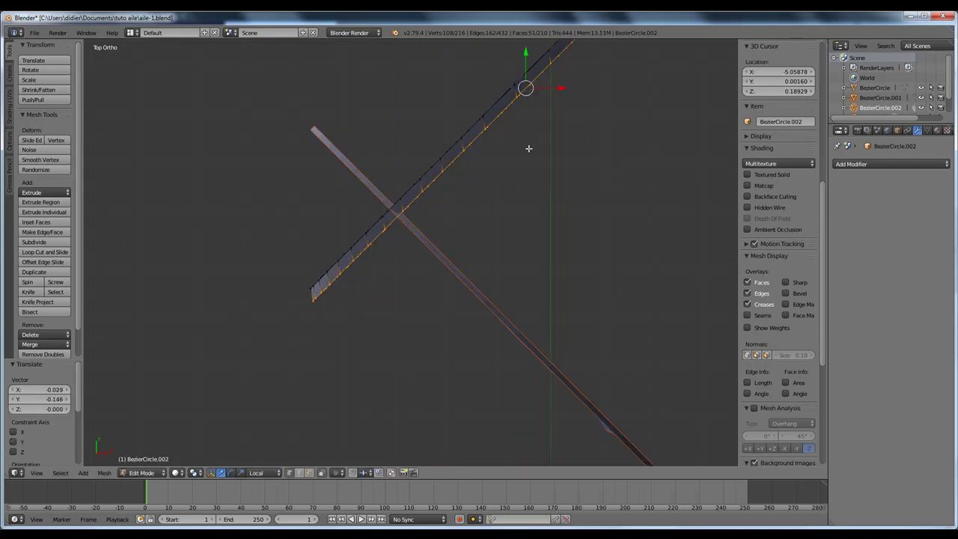
pyautogui.moveTo(526, 88); pyautogui.dragTo(532, 80)
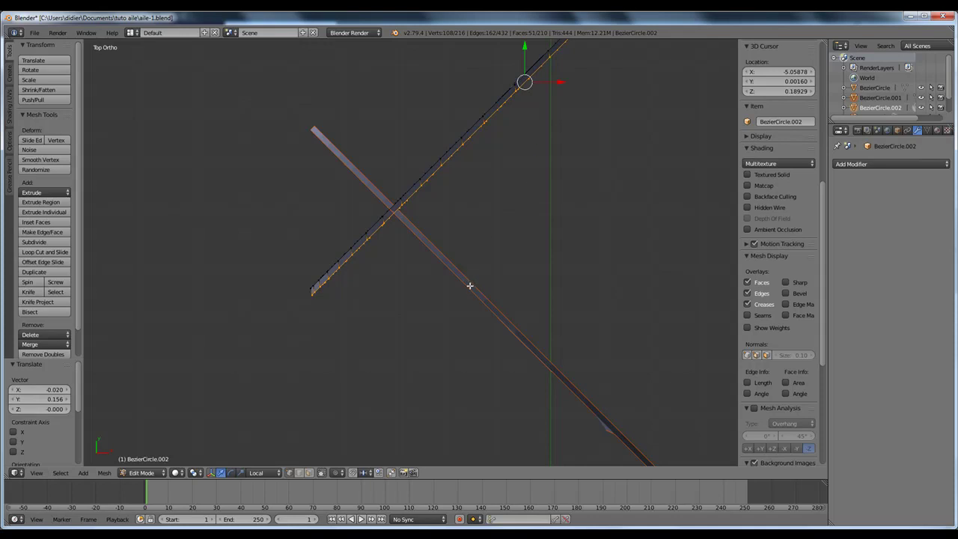
pyautogui.press('Tab')
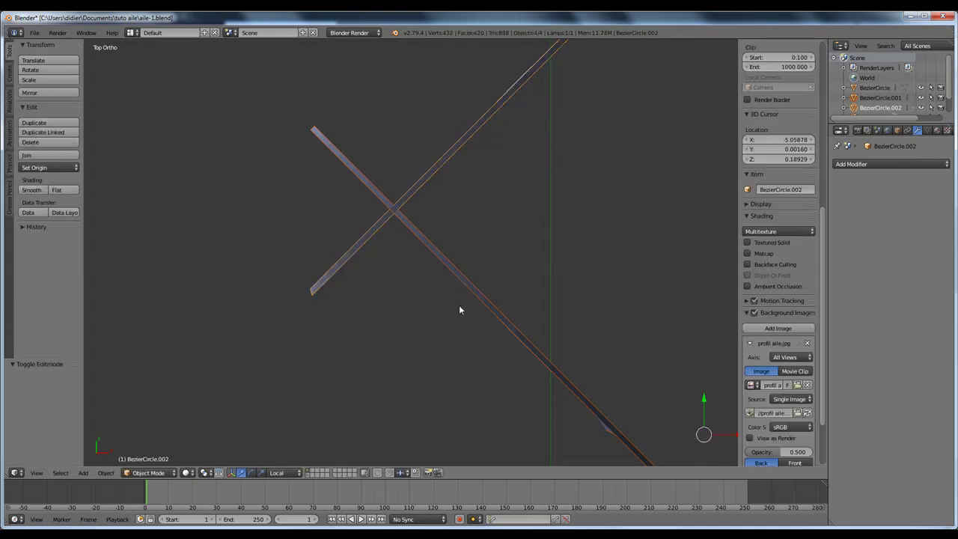
# Select the other crossing rib, which was not thinned, and delete it
pyautogui.rightClick(464, 282)
pyautogui.moveTo(466, 288)
pyautogui.mouseDown(button='middle')
pyautogui.moveTo(444, 304)
pyautogui.moveTo(370, 264)
pyautogui.moveTo(357, 235)
pyautogui.moveTo(457, 259)
pyautogui.moveTo(455, 280)
pyautogui.mouseUp(button='middle')
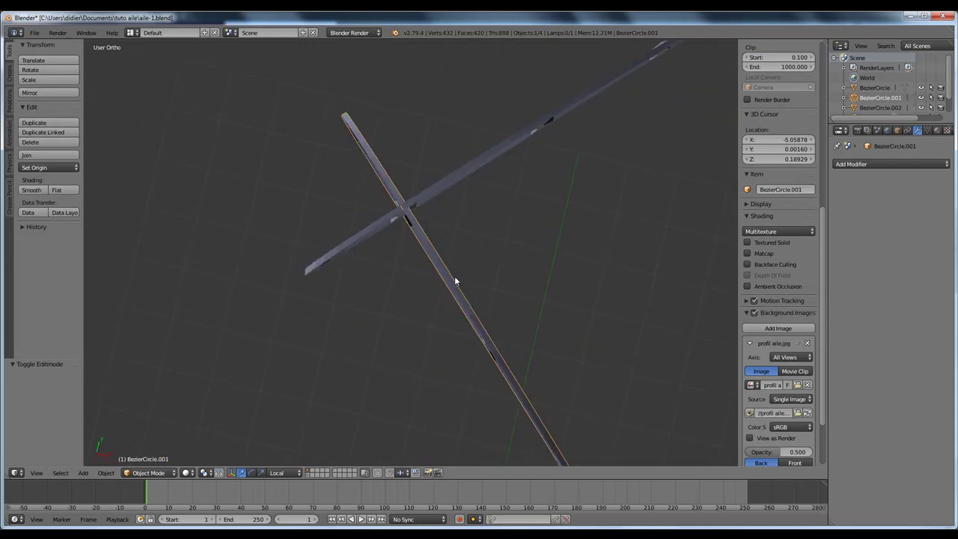
pyautogui.press('x')
pyautogui.click(454, 276)
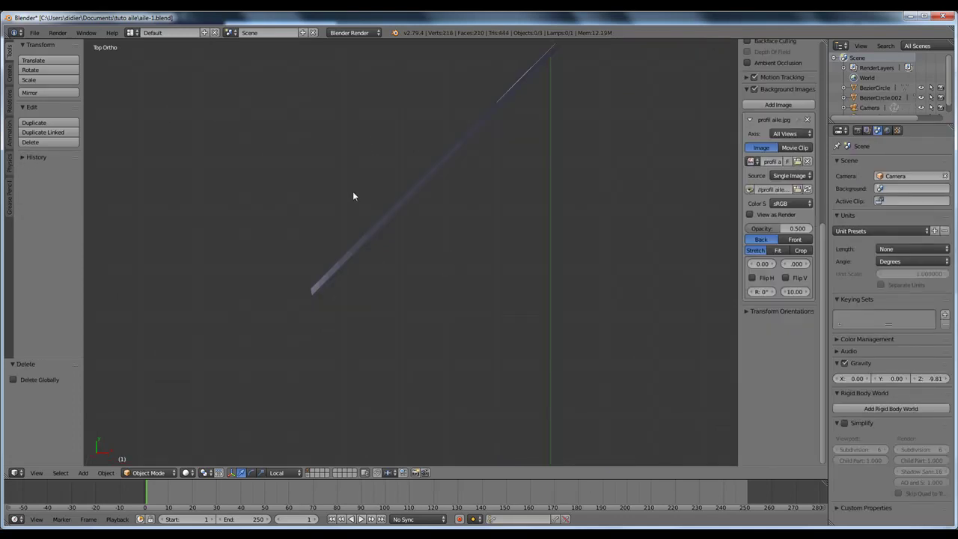
# Add a Mirror modifier to the thinned rib with only the Y axis enabled and apply it
pyautogui.rightClick(402, 208)
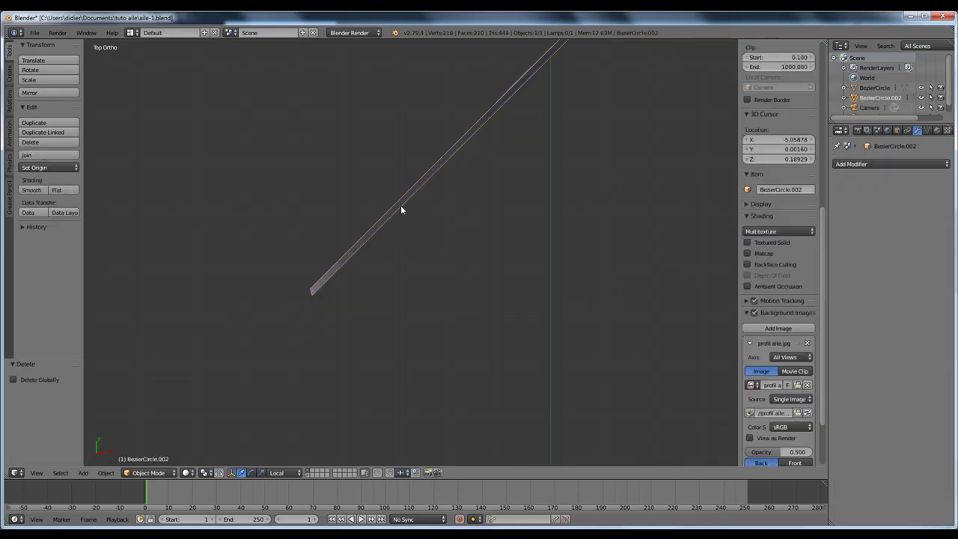
pyautogui.click(867, 163)
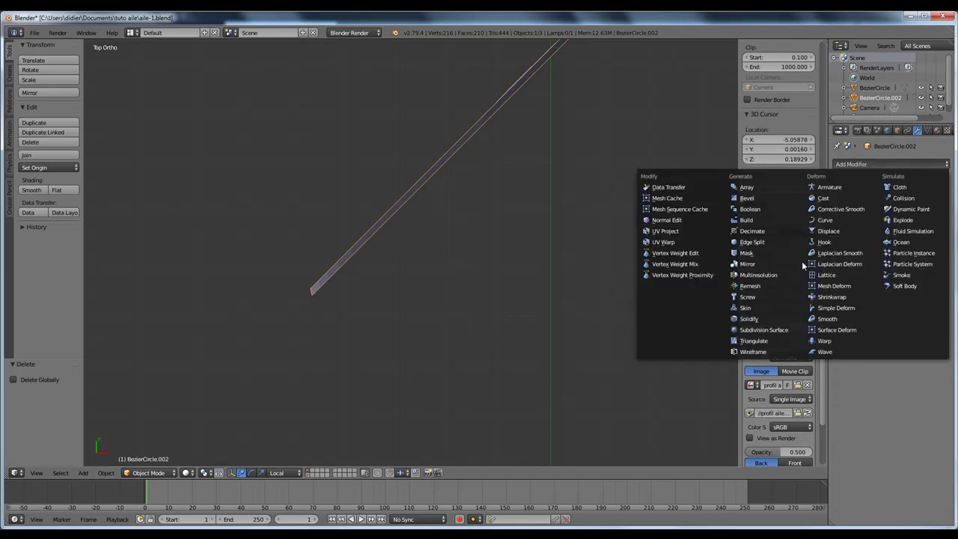
pyautogui.click(748, 264)
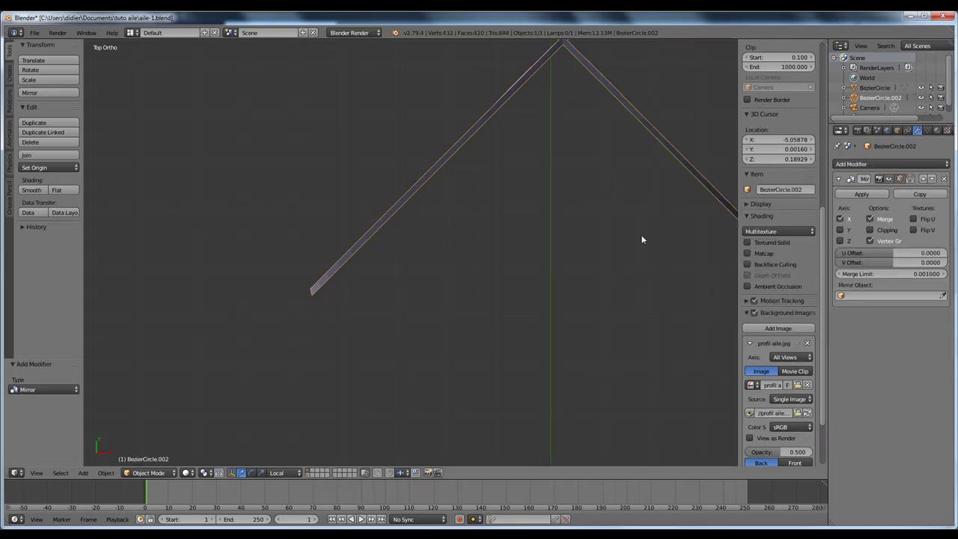
pyautogui.click(840, 230)
pyautogui.click(839, 219)
pyautogui.scroll(-5, 619, 263)
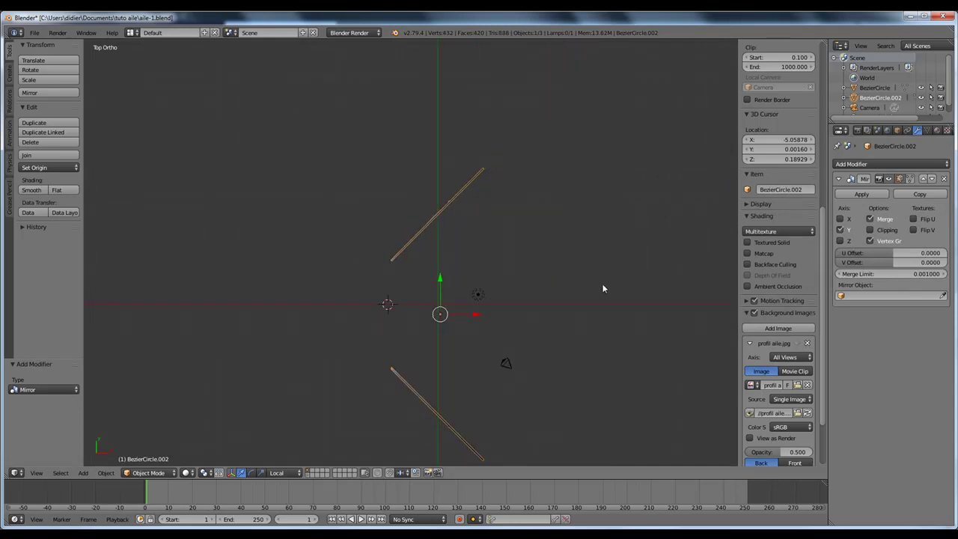
pyautogui.click(872, 194)
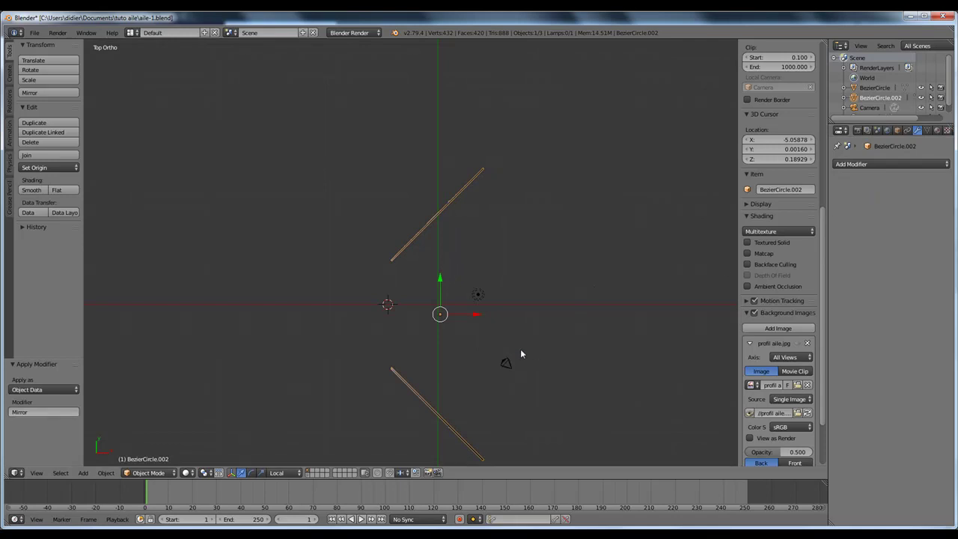
# Select all linked geometry of the original rib in Edit Mode, separate it into its own object and return to Object Mode
pyautogui.press('Tab')
pyautogui.press('a')
pyautogui.rightClick(434, 216)
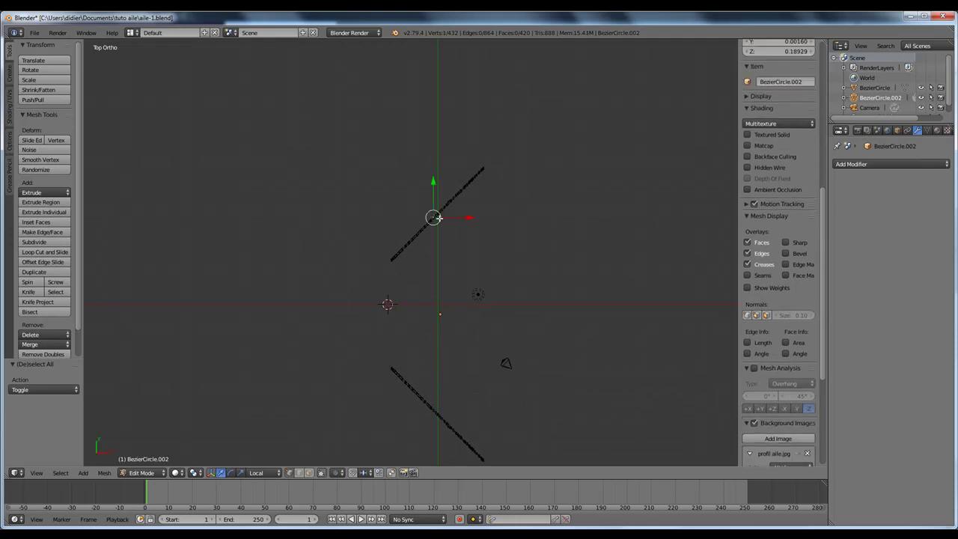
pyautogui.moveTo(435, 216); pyautogui.dragTo(431, 227, button='middle')
pyautogui.press('l')
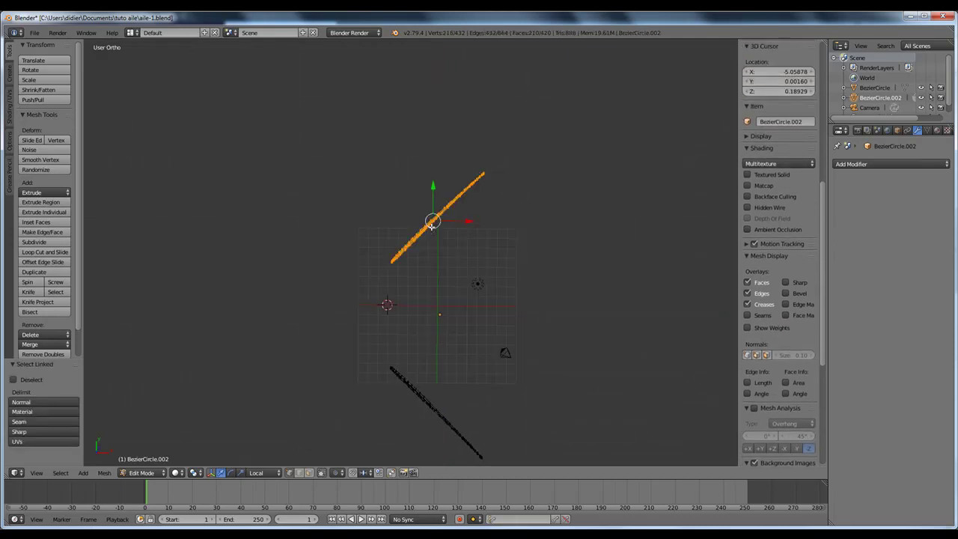
pyautogui.press('p')
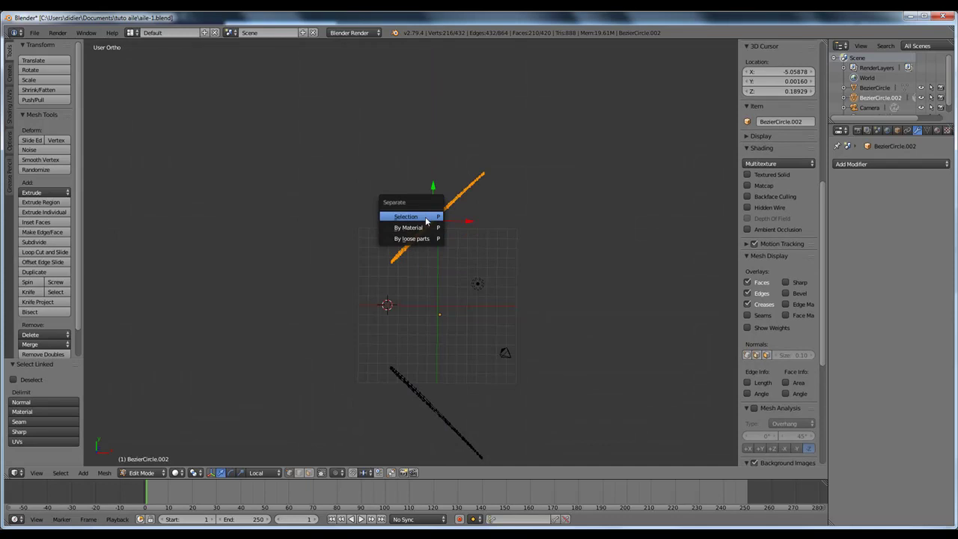
pyautogui.click(436, 216)
pyautogui.press('Tab')
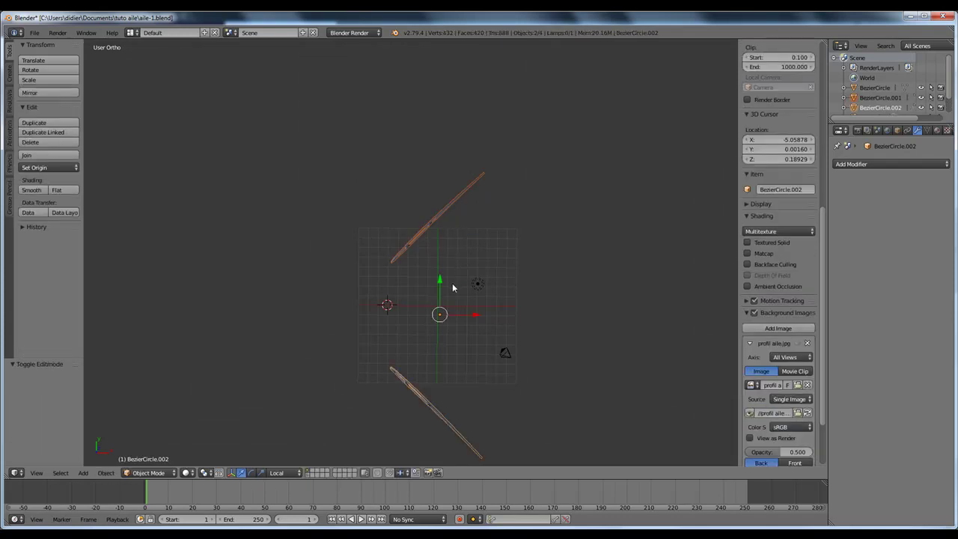
# In top view, move the mirrored rib about 13.524 along its local Y axis so it crosses the original rib
pyautogui.press('KP_1')
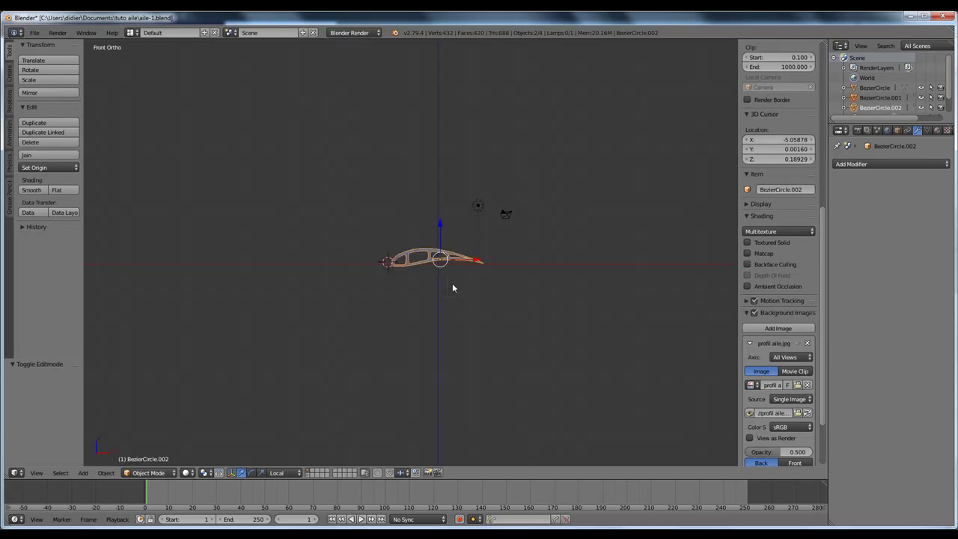
pyautogui.press('KP_7')
pyautogui.rightClick(432, 407)
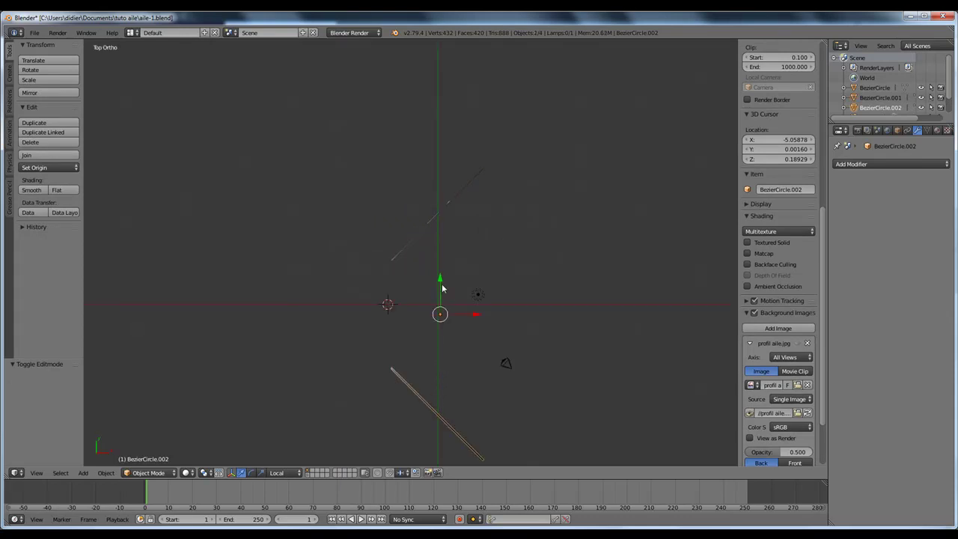
pyautogui.press('g')
pyautogui.press('y')
pyautogui.press('y')
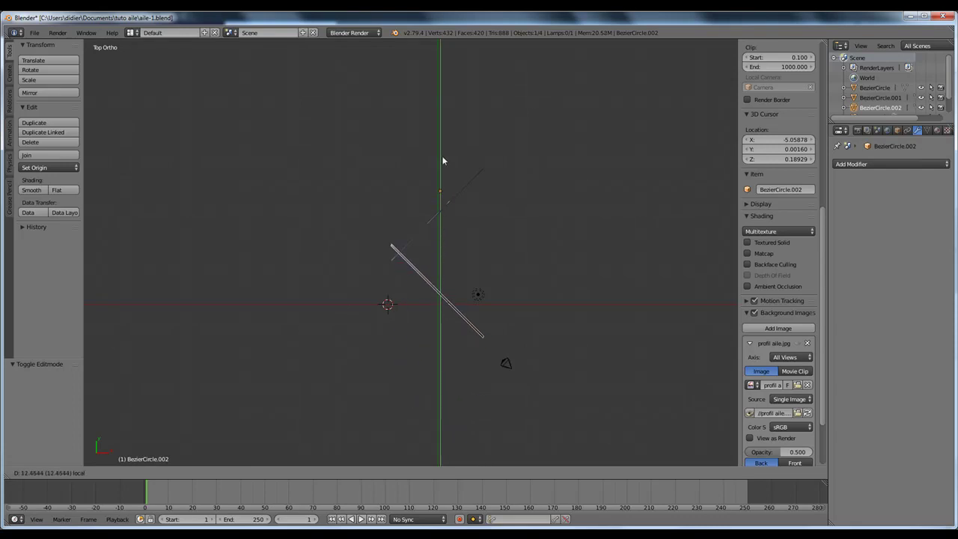
pyautogui.click(442, 150)
# Align the mirrored rib with the original at their first struts by moving it about 0.606 along Y
pyautogui.moveTo(415, 343); pyautogui.dragTo(368, 279, button='middle')
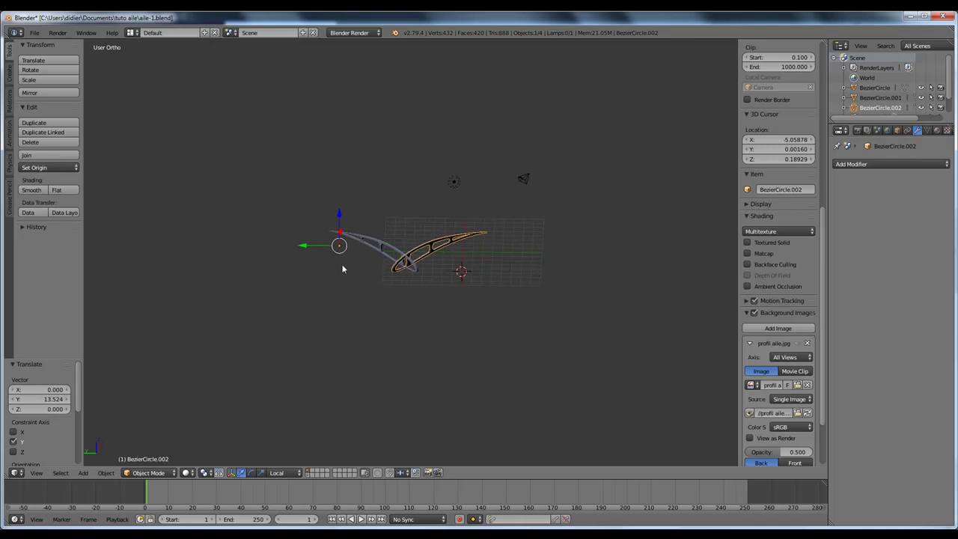
pyautogui.press('g')
pyautogui.press('y')
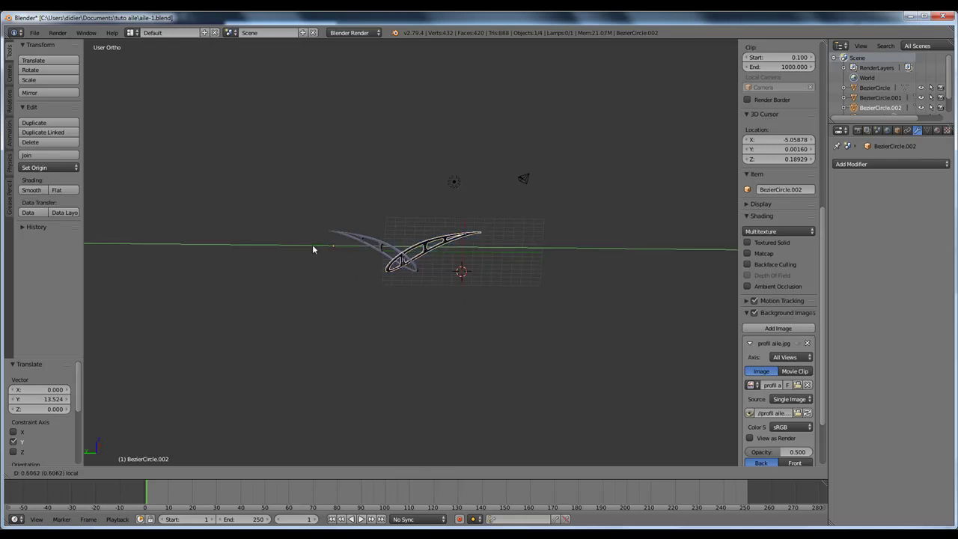
pyautogui.click(333, 260)
pyautogui.scroll(8, 427, 286)
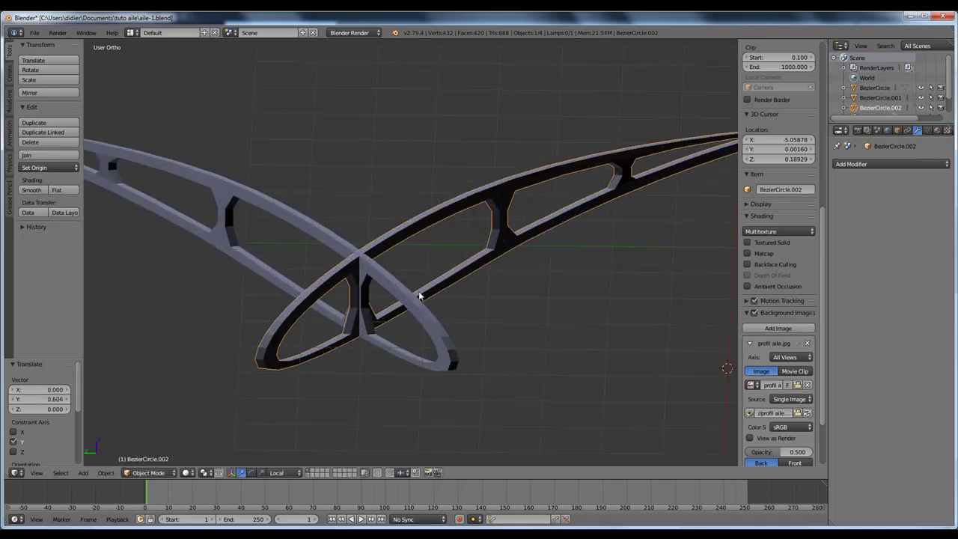
pyautogui.moveTo(391, 325)
pyautogui.mouseDown(button='middle')
pyautogui.moveTo(455, 310)
pyautogui.moveTo(374, 306)
pyautogui.moveTo(360, 331)
pyautogui.moveTo(386, 319)
pyautogui.mouseUp(button='middle')
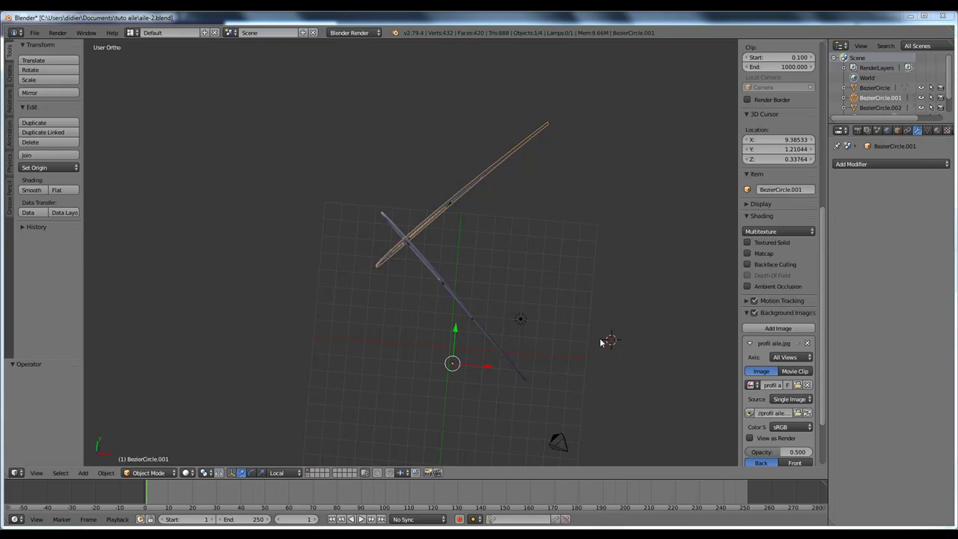
# In Edit Mode, move the vertex protruding from the mirrored rib's strut about 0.023 along X and 0.028 along Y
pyautogui.click(559, 284)
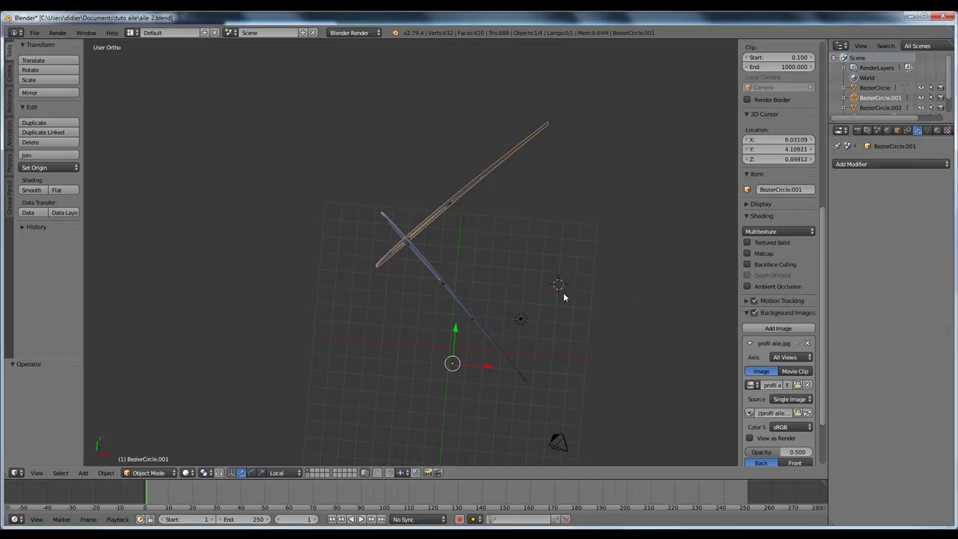
pyautogui.press('KP_7')
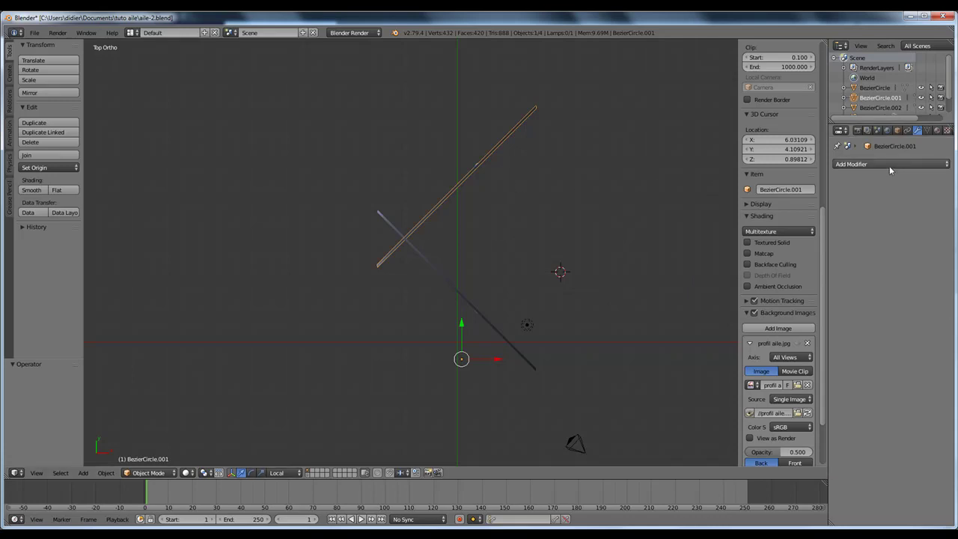
pyautogui.scroll(2, 515, 191)
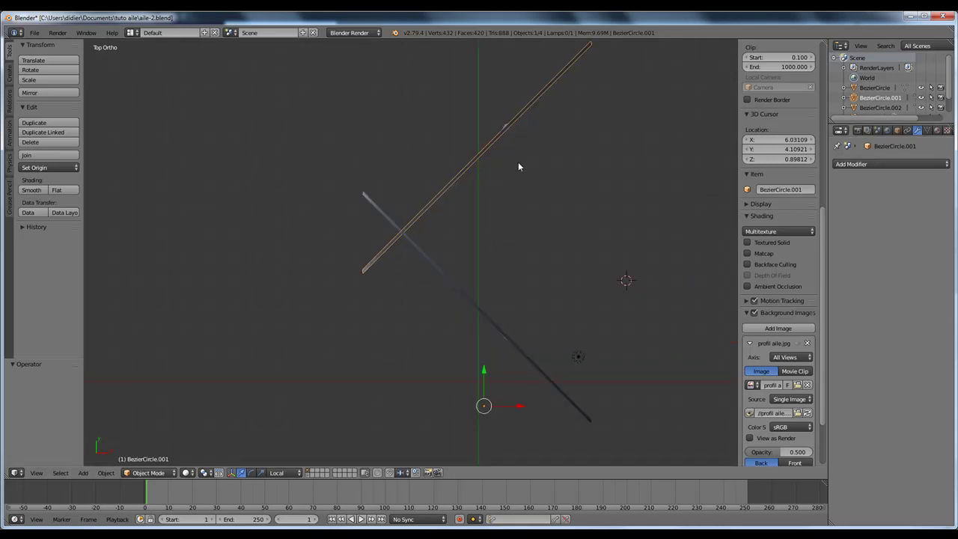
pyautogui.scroll(3, 518, 163)
pyautogui.scroll(-3, 536, 145)
pyautogui.keyDown('shift'); pyautogui.moveTo(541, 135); pyautogui.dragTo(523, 231, button='middle'); pyautogui.keyUp('shift')
pyautogui.scroll(6, 523, 229)
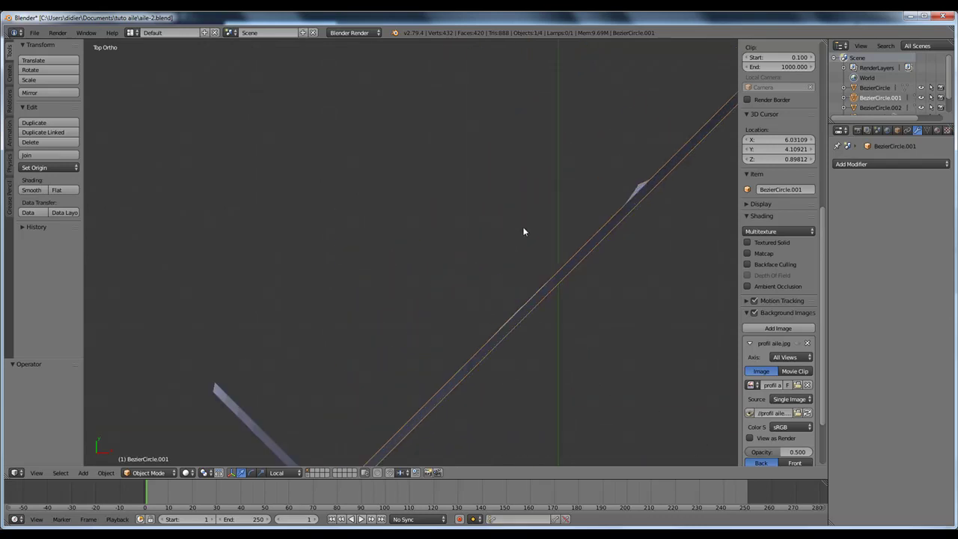
pyautogui.scroll(1, 632, 223)
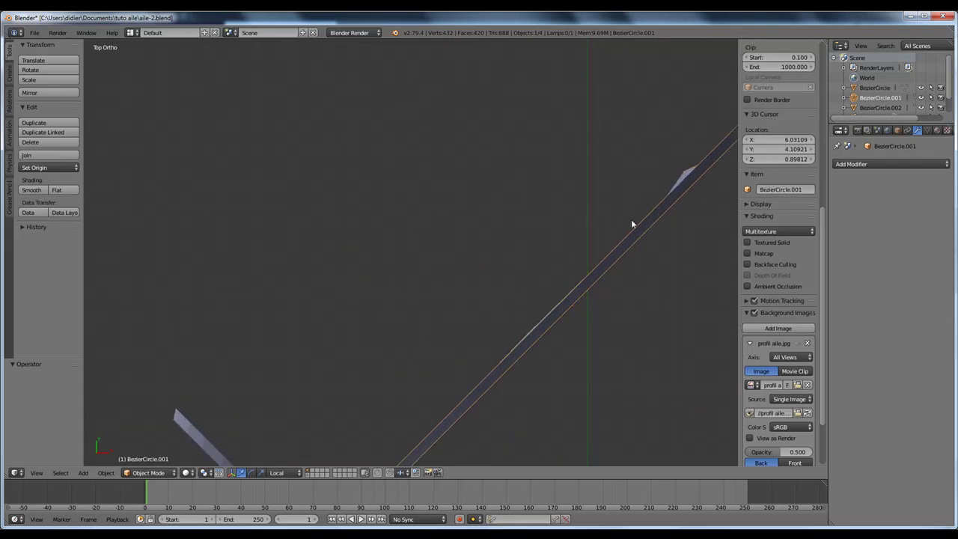
pyautogui.press('Tab')
pyautogui.rightClick(682, 171)
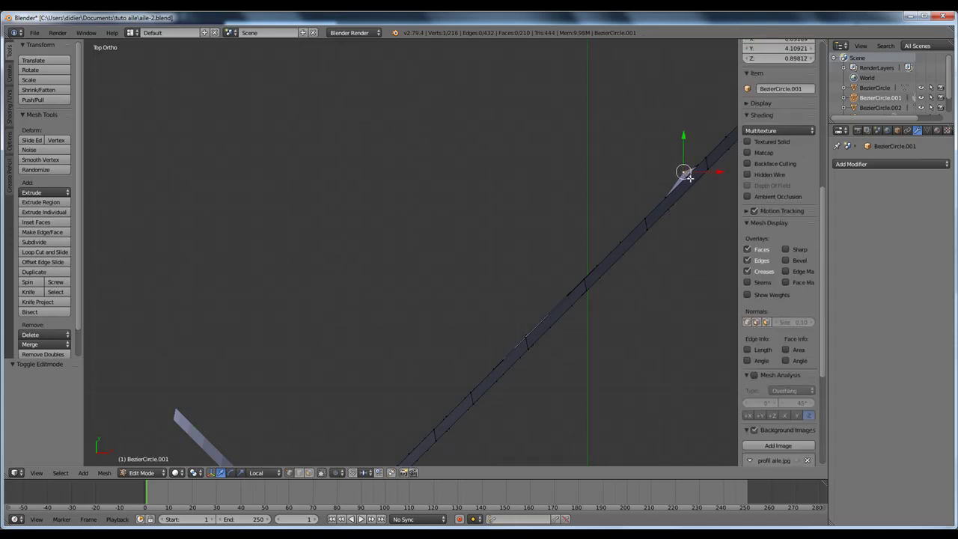
pyautogui.press('g')
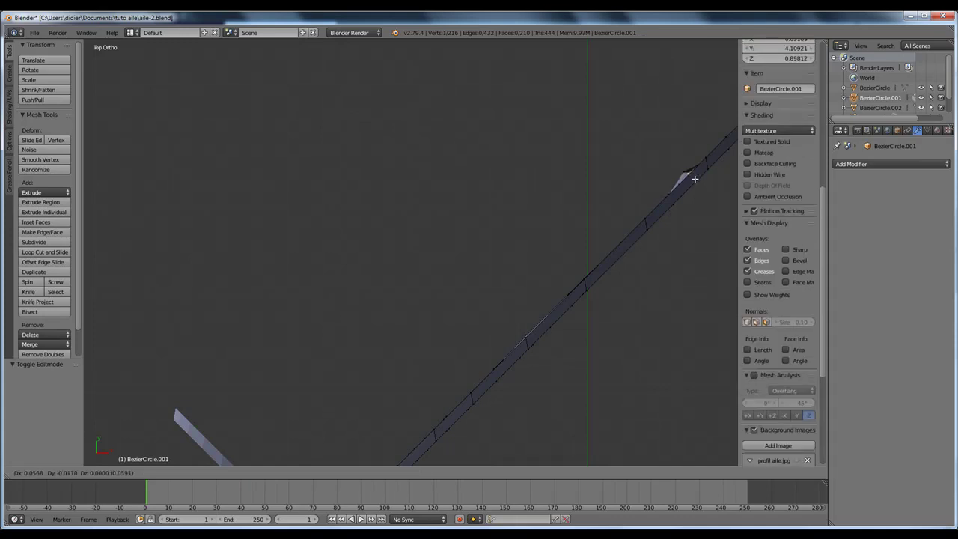
pyautogui.click(695, 181)
pyautogui.moveTo(688, 197); pyautogui.dragTo(717, 218, button='middle')
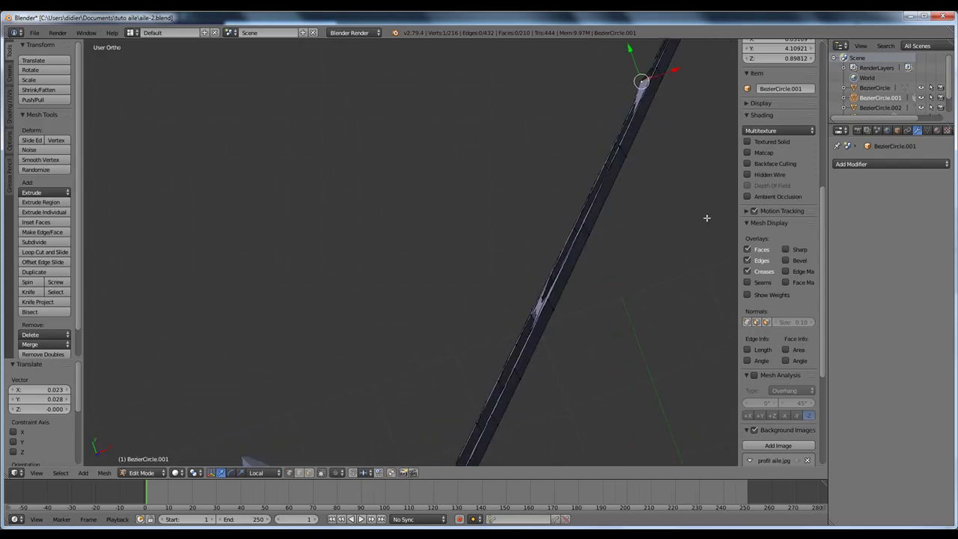
pyautogui.press('KP_7')
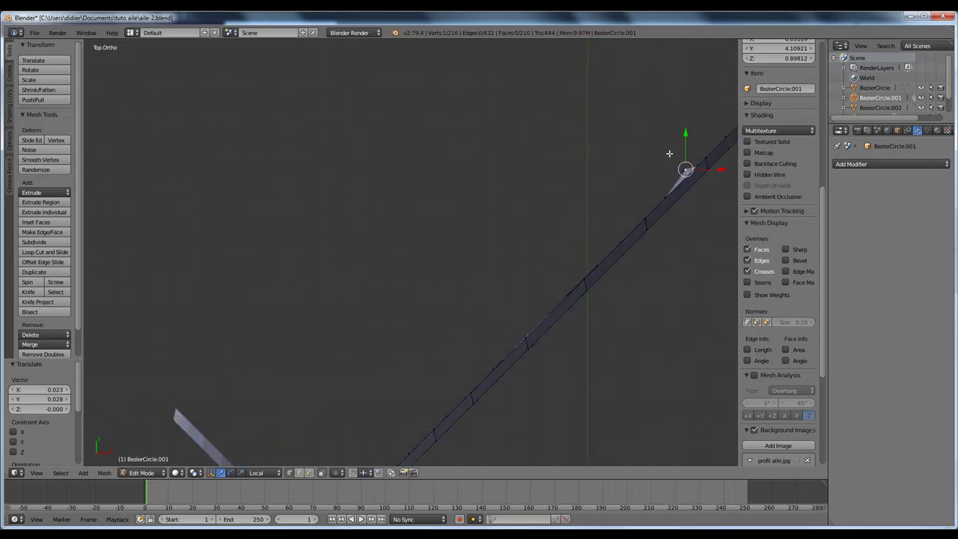
# Show the rib in wireframe, add the neighbouring protruding vertices to the selection and move them about 0.023 along X and -0.045 along Y
pyautogui.press('z')
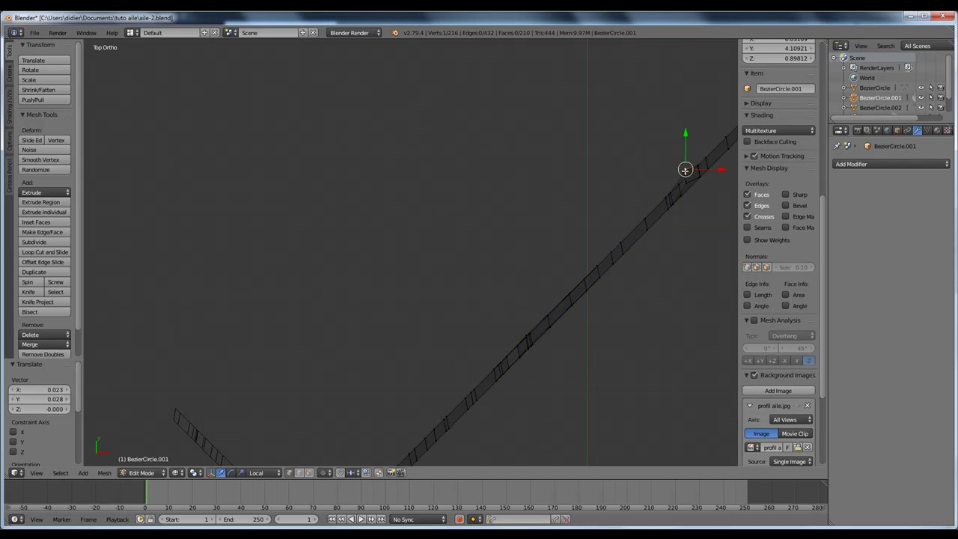
pyautogui.keyDown('shift'); pyautogui.rightClick(686, 173); pyautogui.keyUp('shift')
pyautogui.keyDown('shift'); pyautogui.rightClick(687, 180); pyautogui.keyUp('shift')
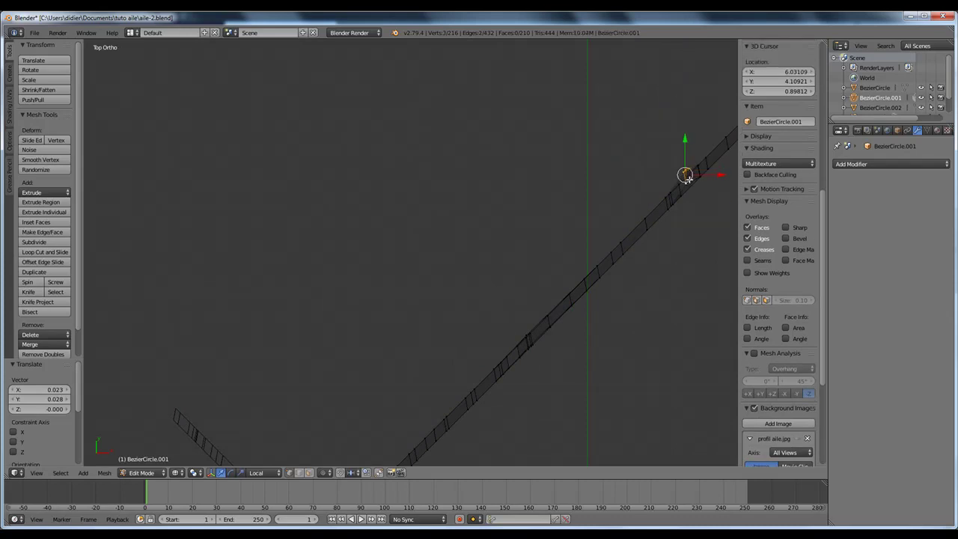
pyautogui.press('g')
pyautogui.click(689, 182)
# Move the single remaining protruding vertex about 0.062 along X and -0.028 along Y, and return to Object Mode
pyautogui.rightClick(689, 180)
pyautogui.press('g')
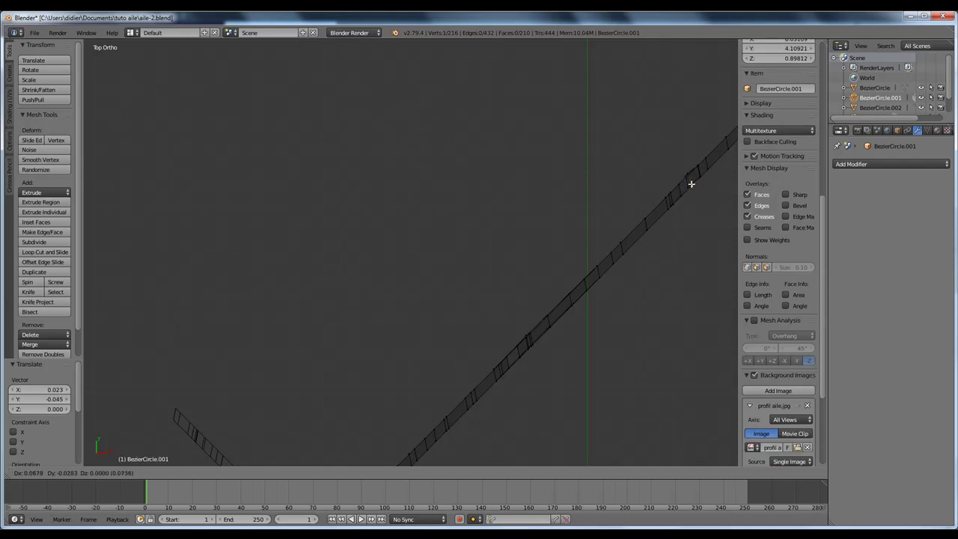
pyautogui.click(690, 184)
pyautogui.moveTo(690, 184); pyautogui.dragTo(664, 276, button='middle')
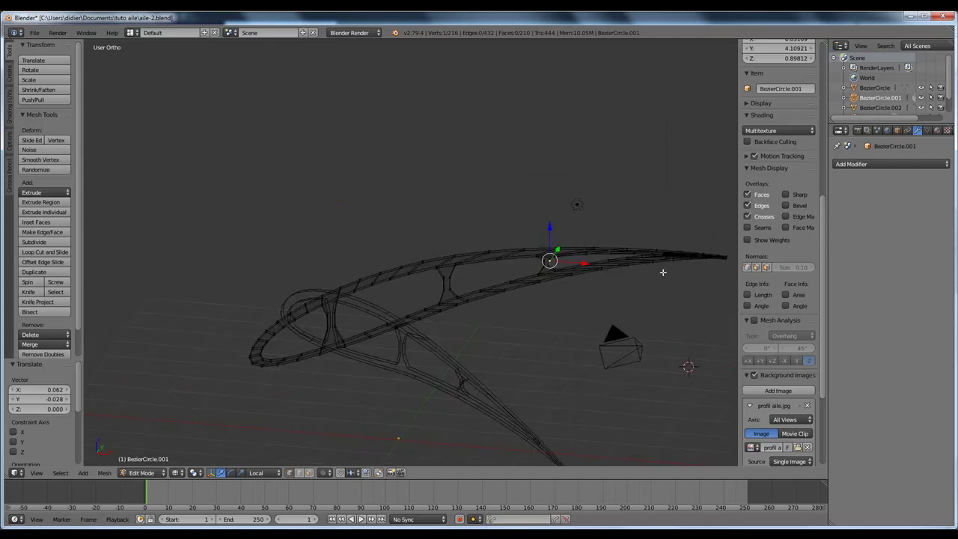
pyautogui.press('KP_7')
pyautogui.scroll(1, 610, 246)
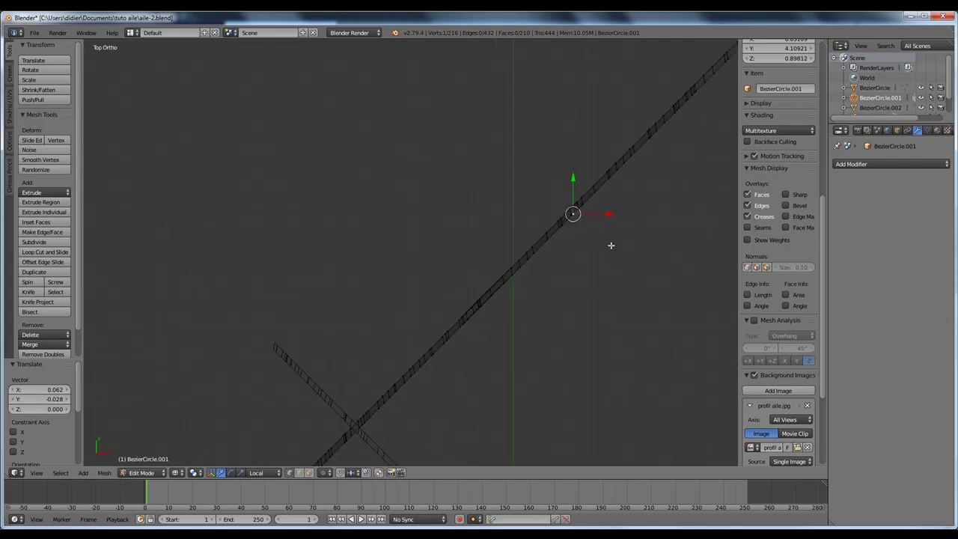
pyautogui.press('Tab')
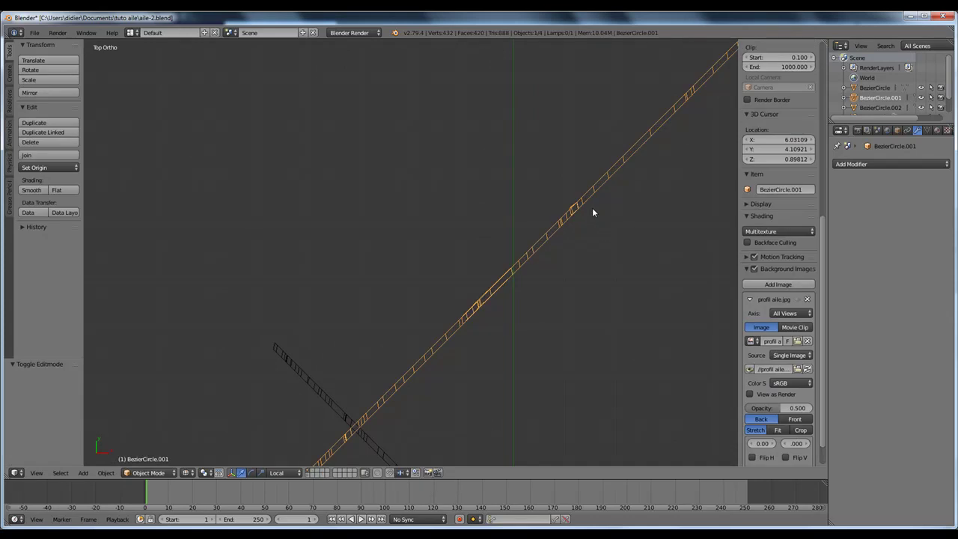
# Add an Array modifier to the mirrored rib and set its relative X offset to 0
pyautogui.scroll(-3, 592, 207)
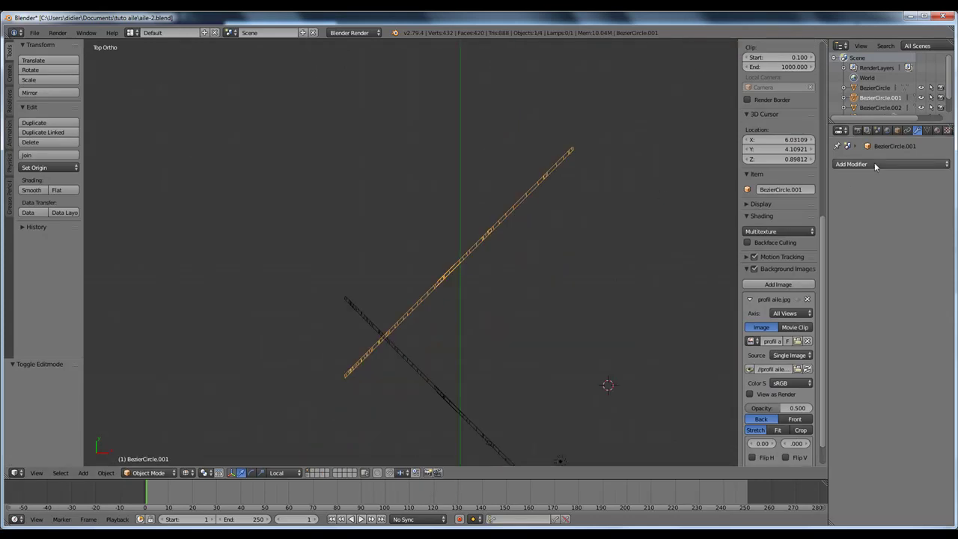
pyautogui.click(874, 163)
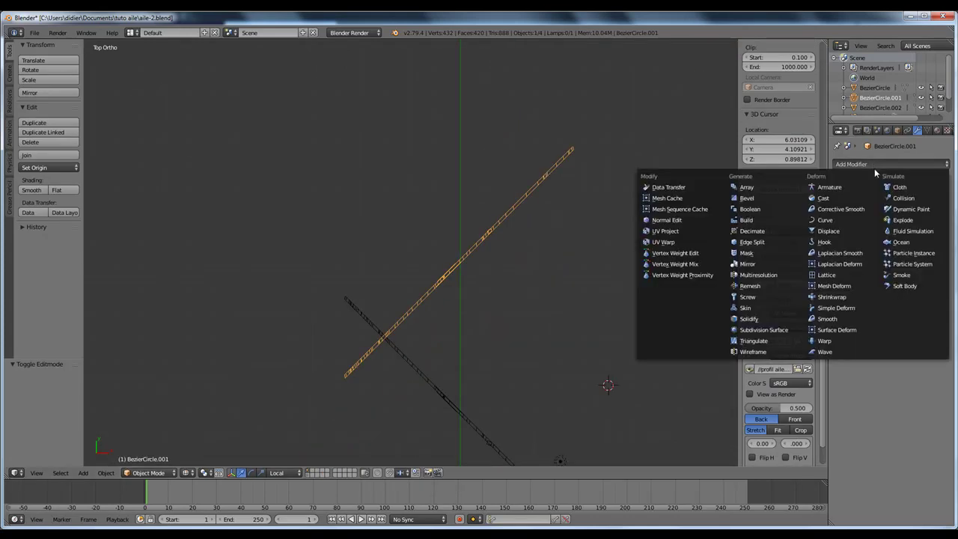
pyautogui.click(748, 187)
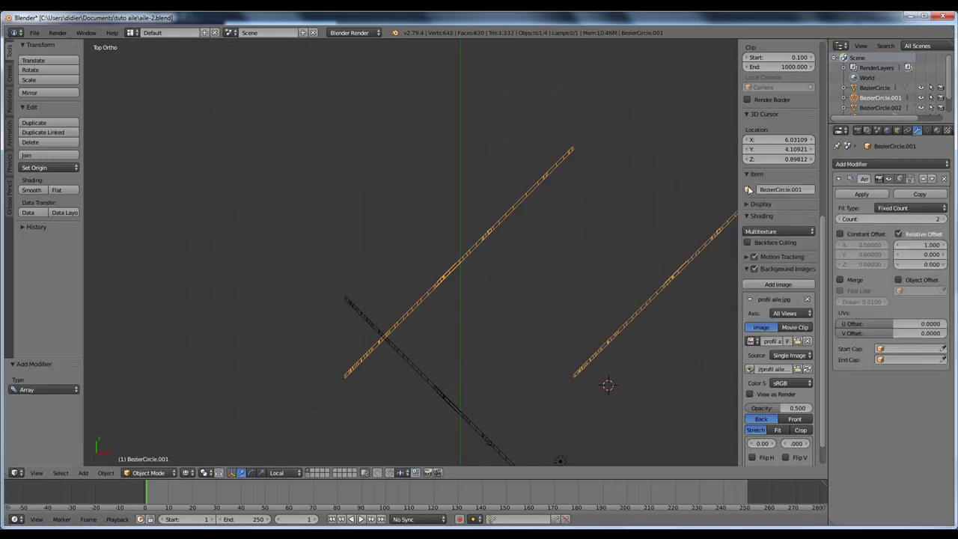
pyautogui.click(924, 246)
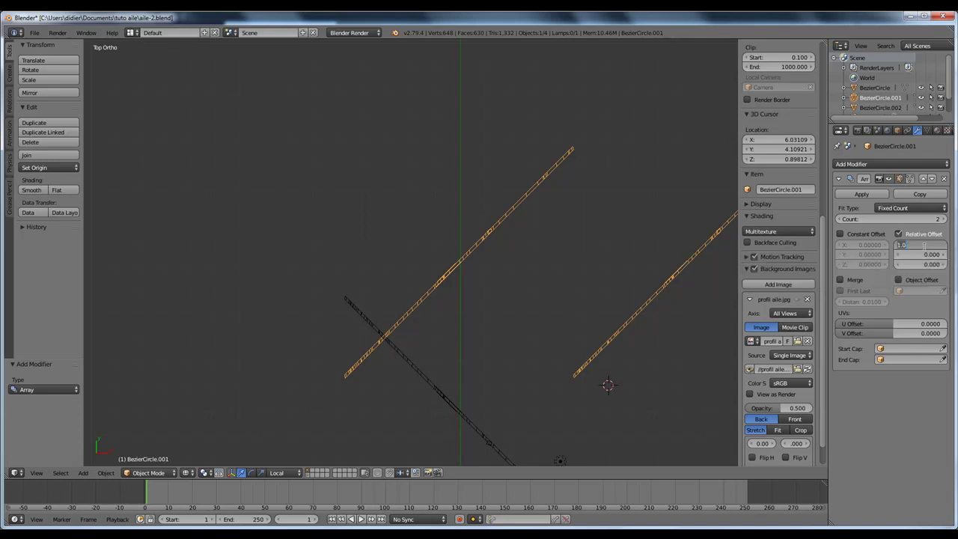
pyautogui.write('0')
pyautogui.press('Return')
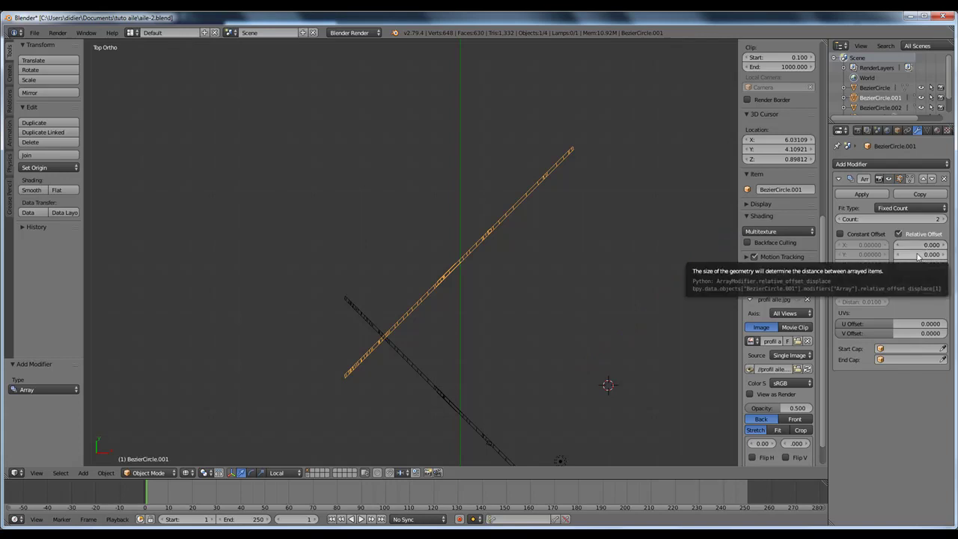
# Set the rib array's relative Y offset to -0.350 and check the copy's spacing in perspective
pyautogui.click(917, 255)
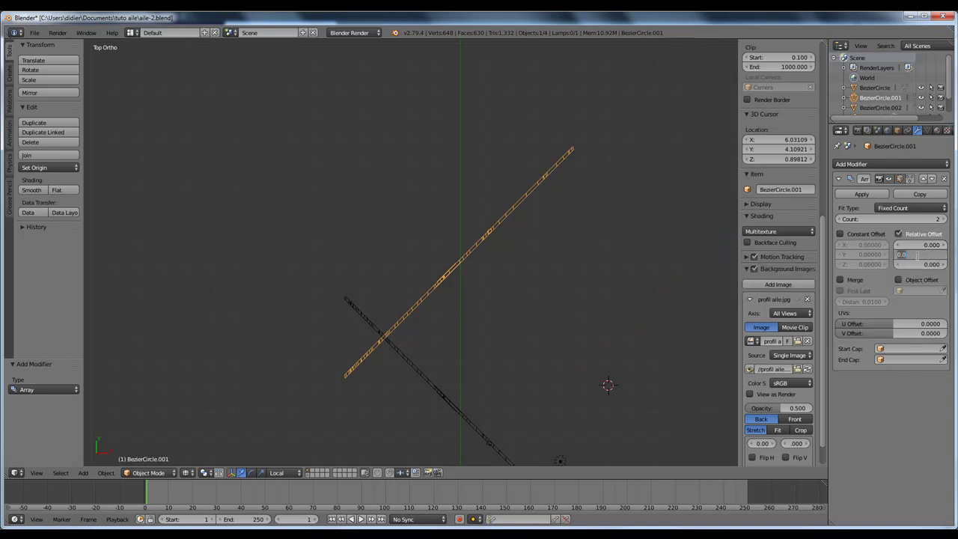
pyautogui.press('BackSpace')
pyautogui.write('-.350')
pyautogui.press('Return')
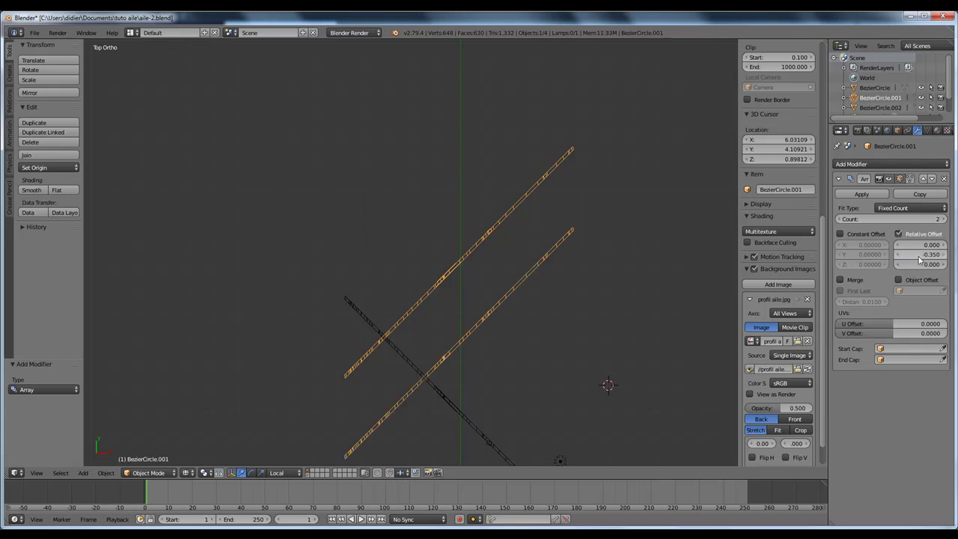
pyautogui.moveTo(474, 323); pyautogui.dragTo(505, 298, button='middle')
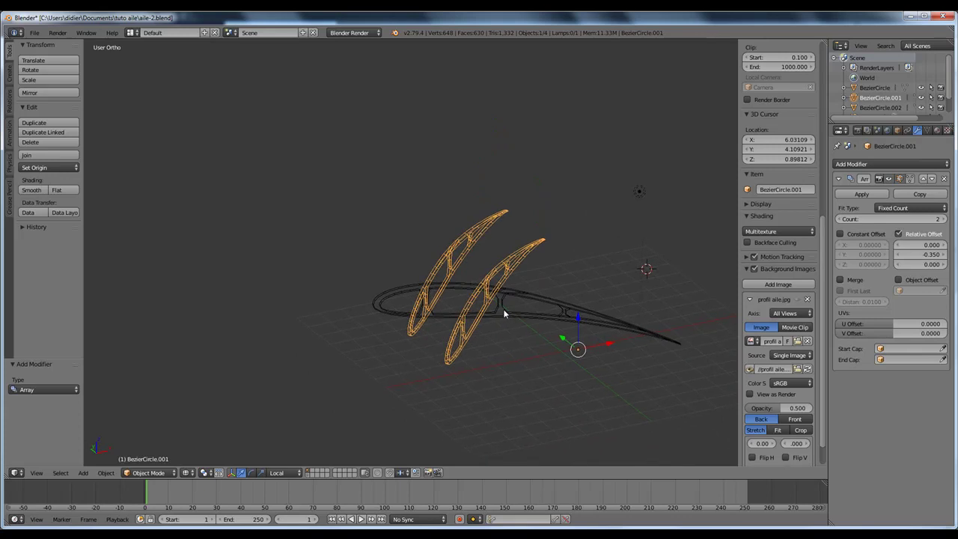
# Try relative Y offsets of -0.250 and -0.450 for the array, comparing the copy with the original rib's second strut
pyautogui.click(942, 257)
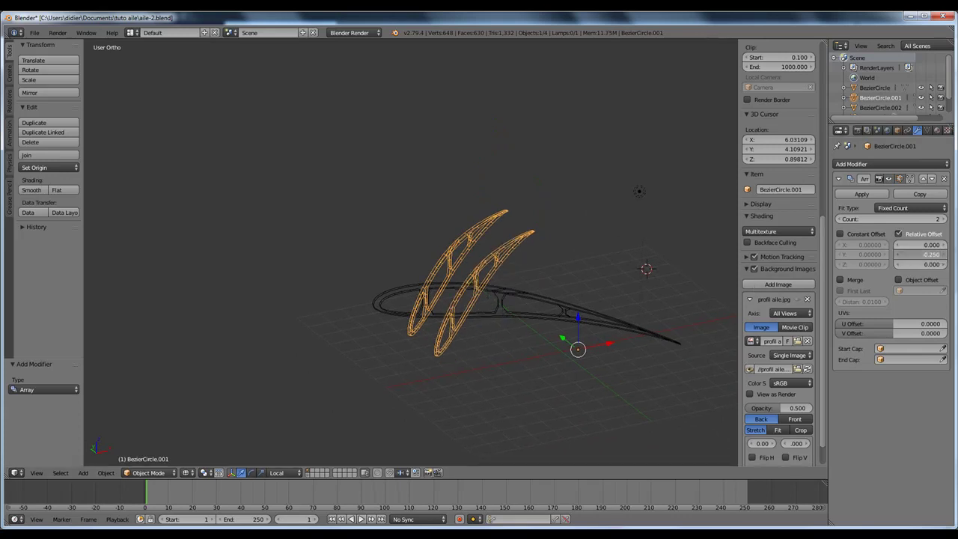
pyautogui.click(900, 257)
pyautogui.click(899, 257)
pyautogui.moveTo(618, 324); pyautogui.dragTo(551, 358, button='middle')
pyautogui.scroll(3, 487, 358)
pyautogui.moveTo(493, 465); pyautogui.dragTo(535, 410, button='middle')
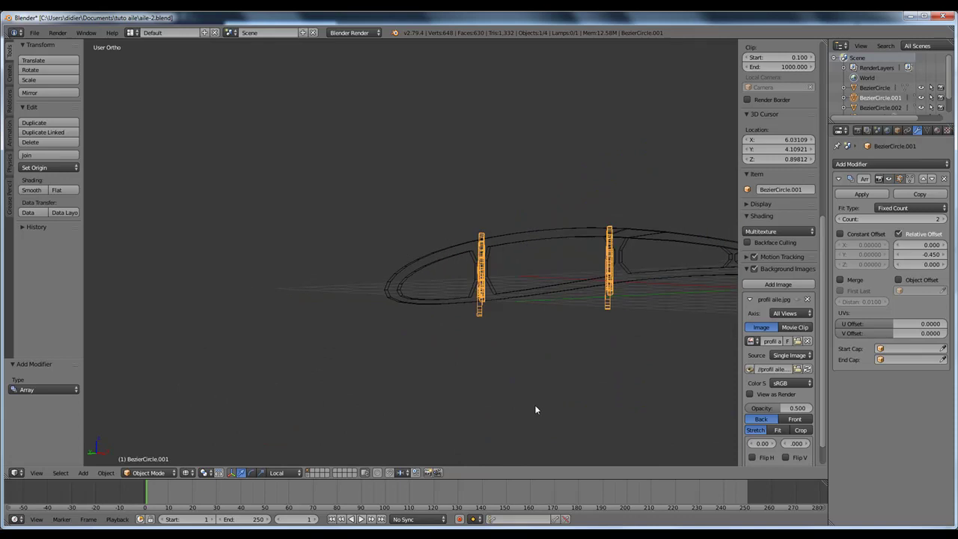
# Try relative Y offsets of -0.550 and -0.650 for the array, and return it to -0.450
pyautogui.click(899, 255)
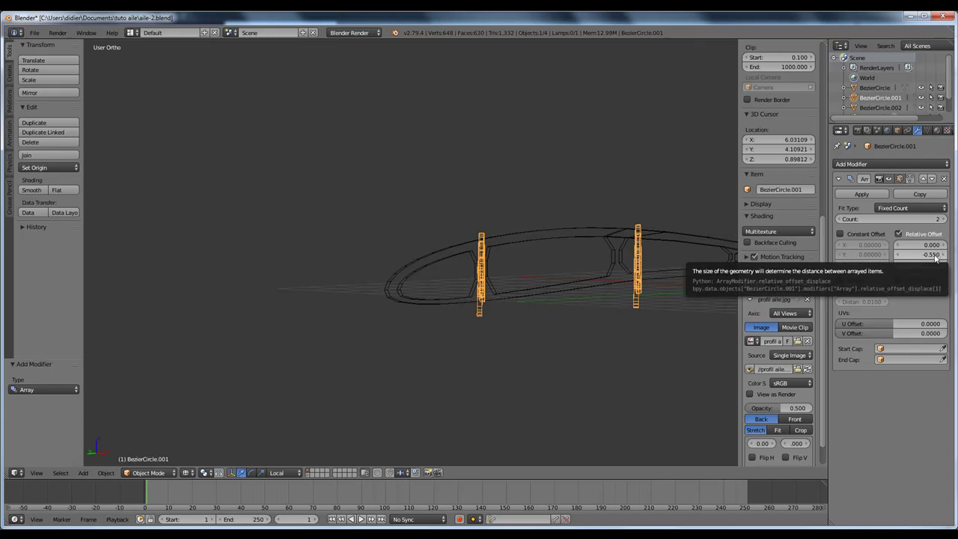
pyautogui.click(933, 254)
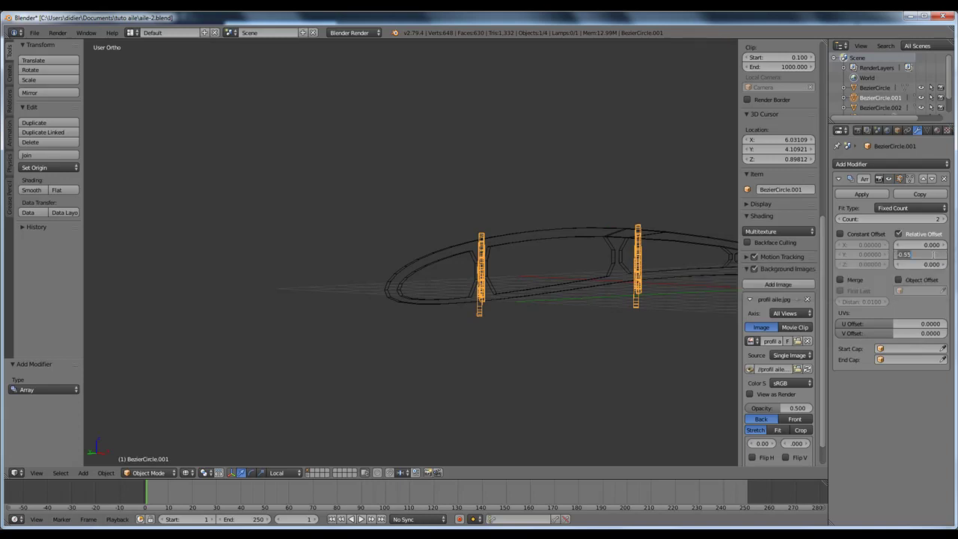
pyautogui.click(910, 257)
pyautogui.click(890, 288)
pyautogui.click(897, 257)
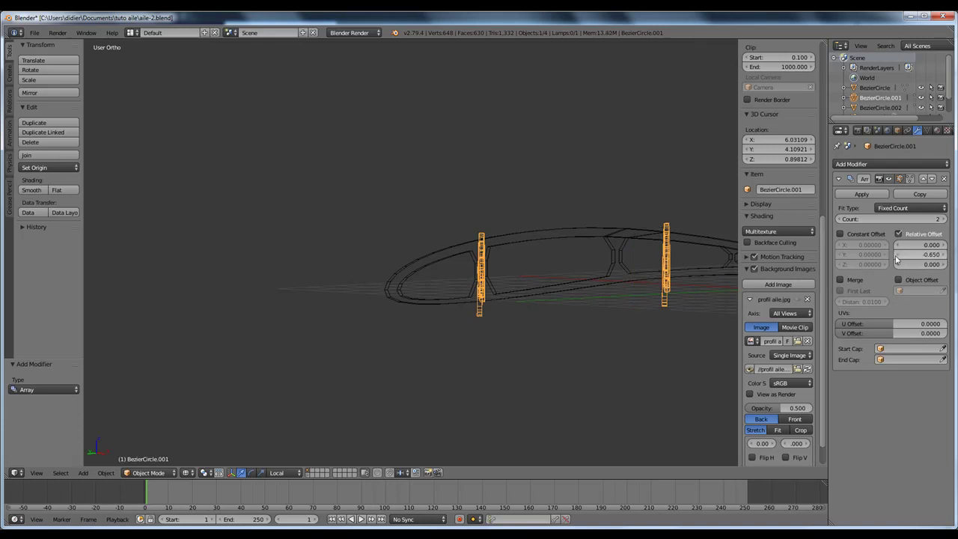
pyautogui.click(944, 257)
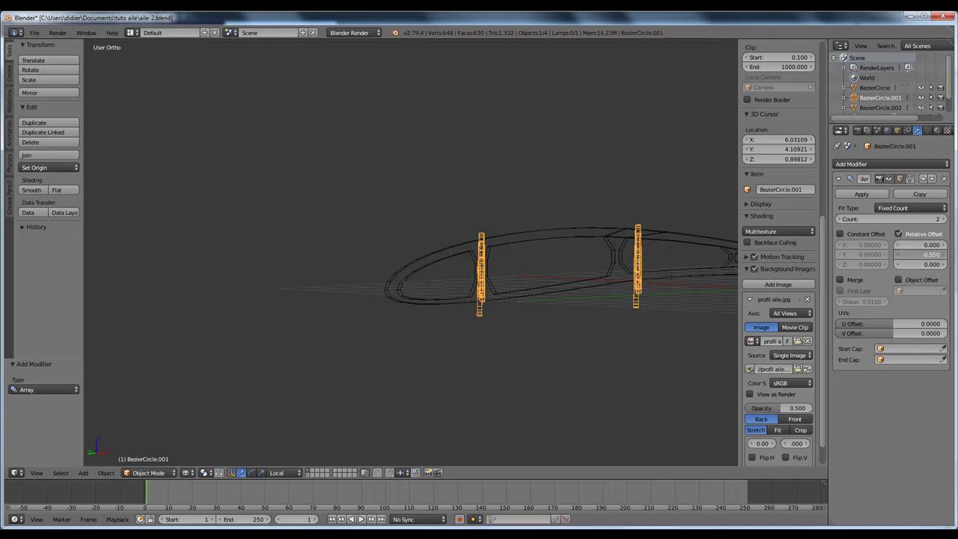
pyautogui.click(945, 257)
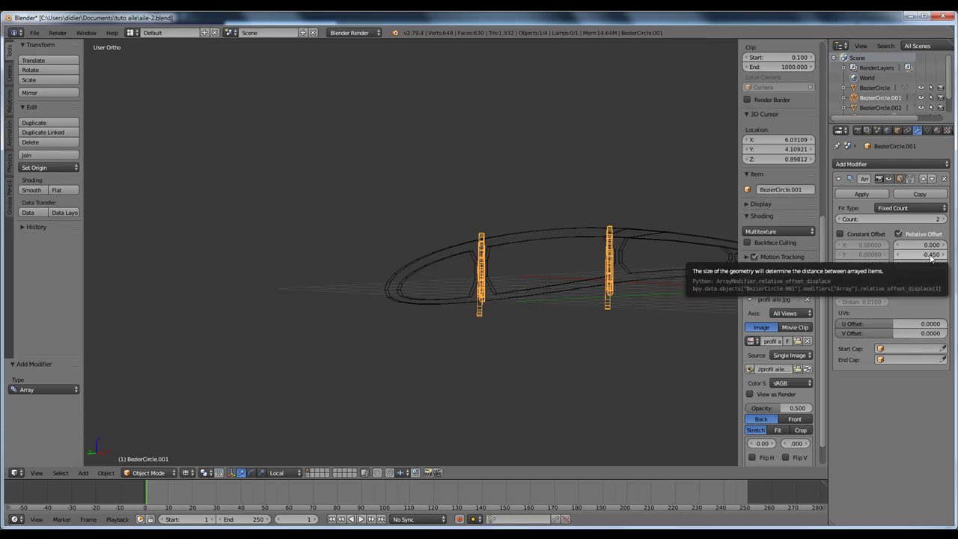
# Set the rib array's relative Y offset to -0.500
pyautogui.click(930, 256)
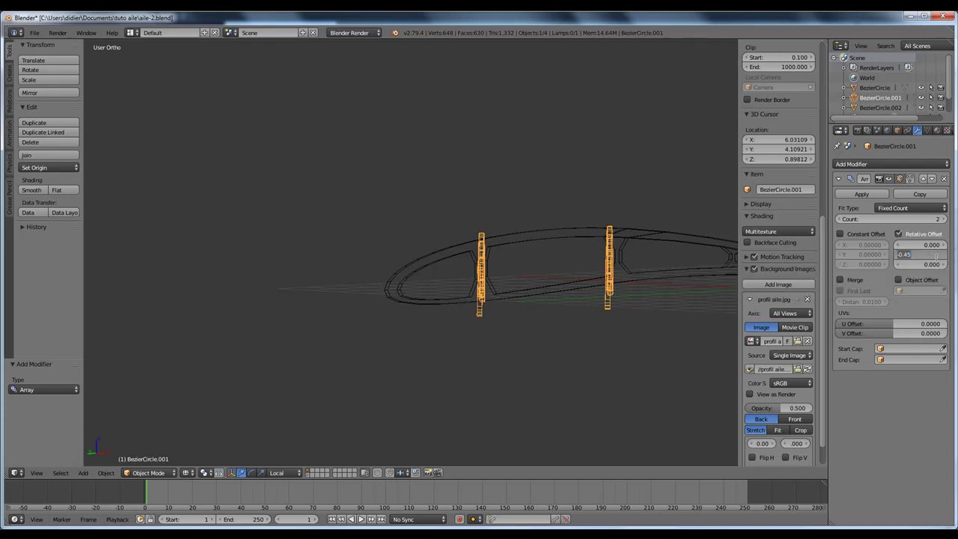
pyautogui.press('BackSpace')
pyautogui.write('-0.5')
pyautogui.press('Return')
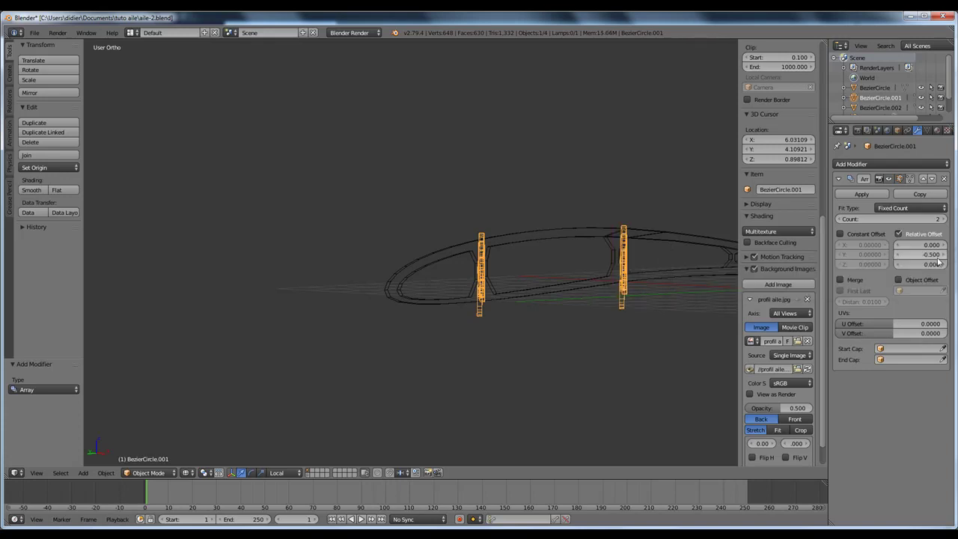
# Set the rib array's relative Y offset to -0.480 so the copy meets the original rib's second strut
pyautogui.click(931, 256)
pyautogui.press('BackSpace')
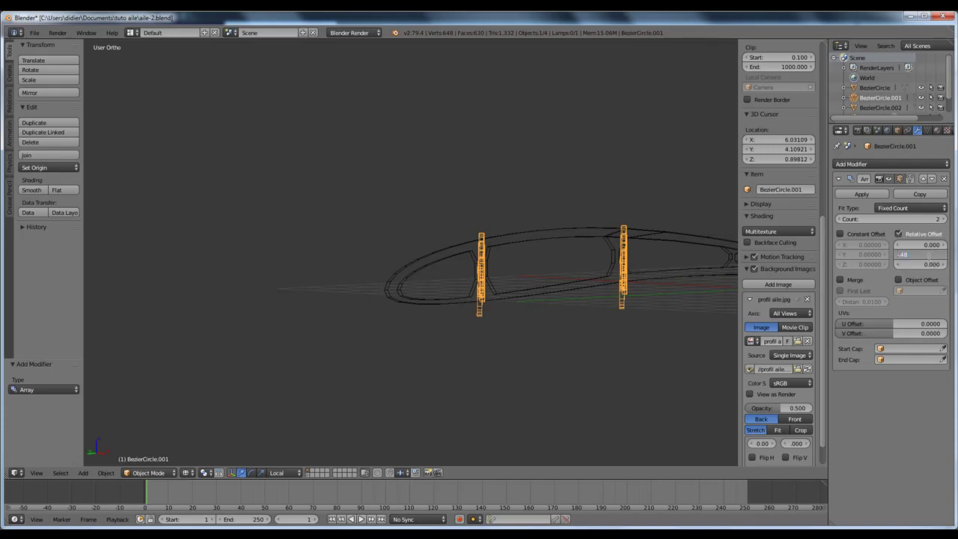
pyautogui.press('Return')
# Increase the rib array's count to 10
pyautogui.moveTo(621, 270); pyautogui.dragTo(679, 314, button='middle')
pyautogui.scroll(-3, 648, 304)
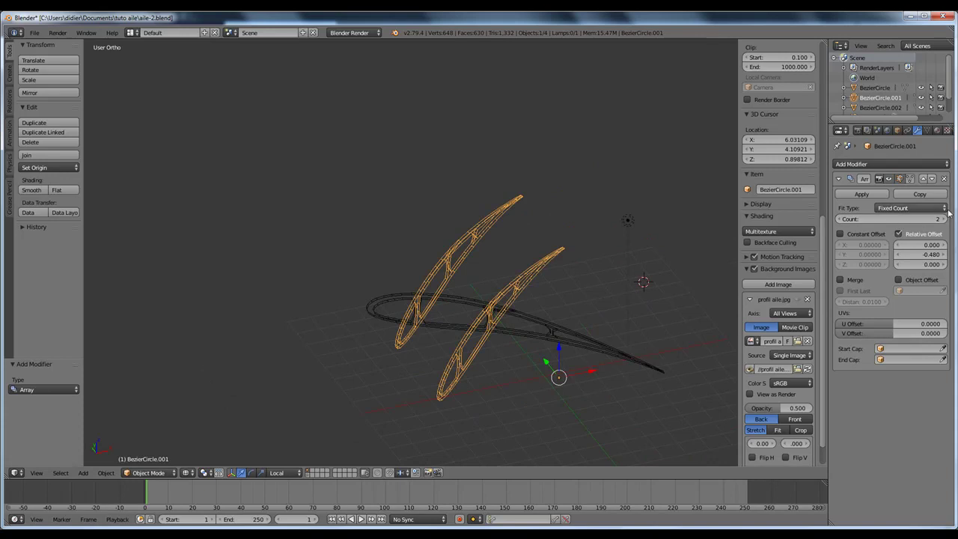
pyautogui.moveTo(943, 224); pyautogui.dragTo(945, 222)
pyautogui.scroll(-6, 636, 291)
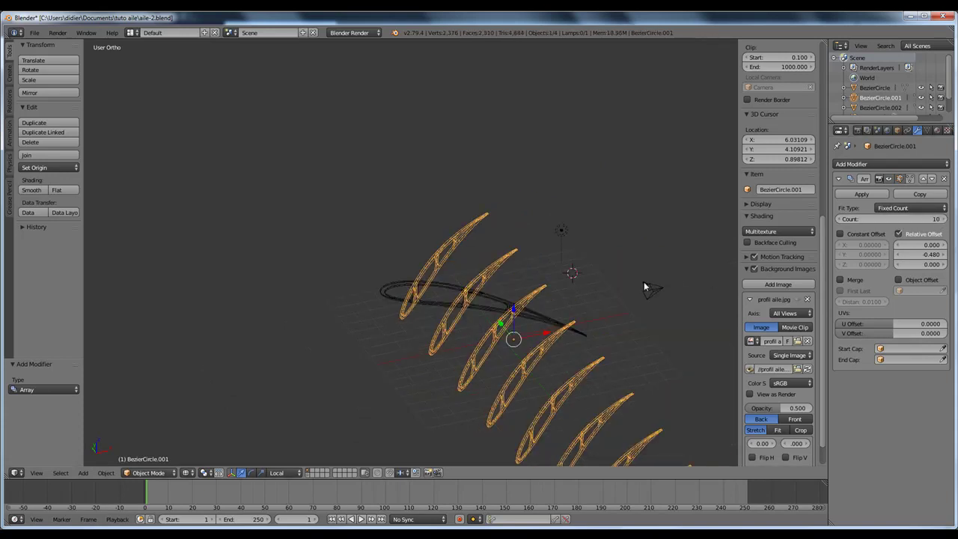
# Increase the rib array's count to 14
pyautogui.click(943, 219)
pyautogui.click(944, 219)
pyautogui.click(944, 219)
pyautogui.click(943, 219)
pyautogui.moveTo(576, 313); pyautogui.dragTo(441, 261, button='middle')
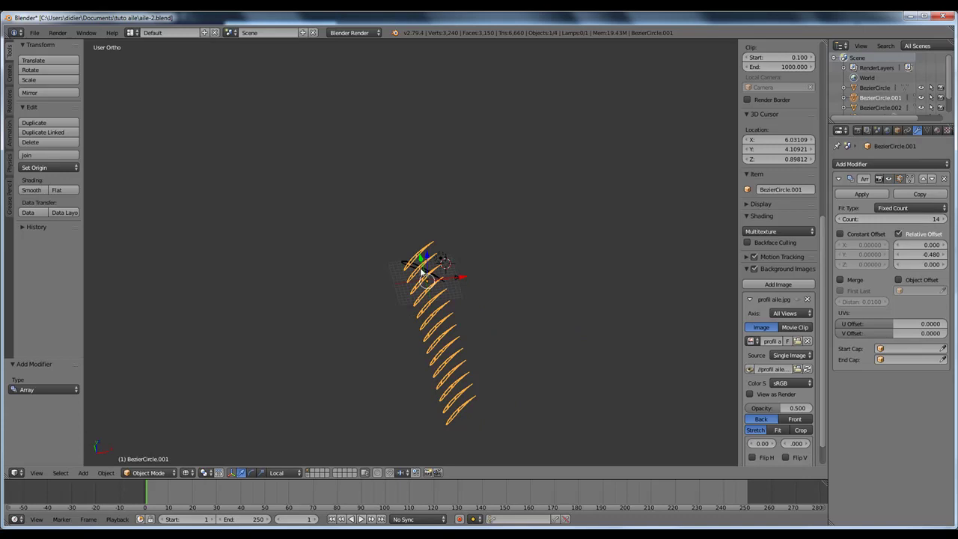
# Select the mirrored rib and add an Array modifier to it
pyautogui.rightClick(420, 269)
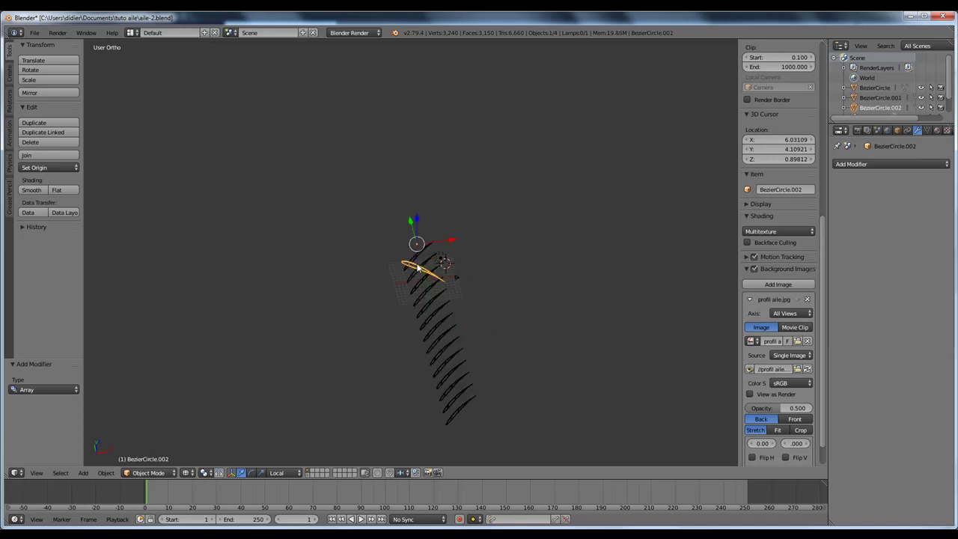
pyautogui.click(871, 163)
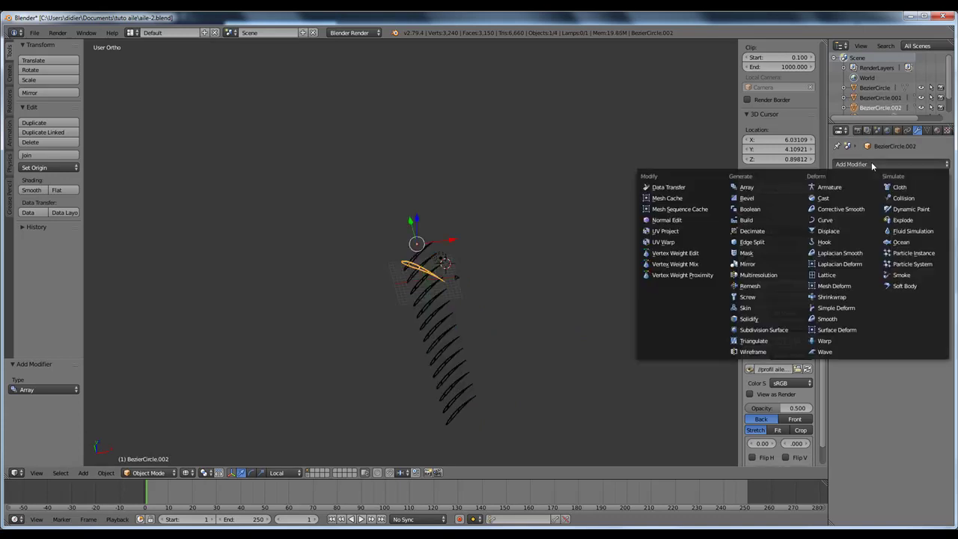
pyautogui.rightClick(414, 259)
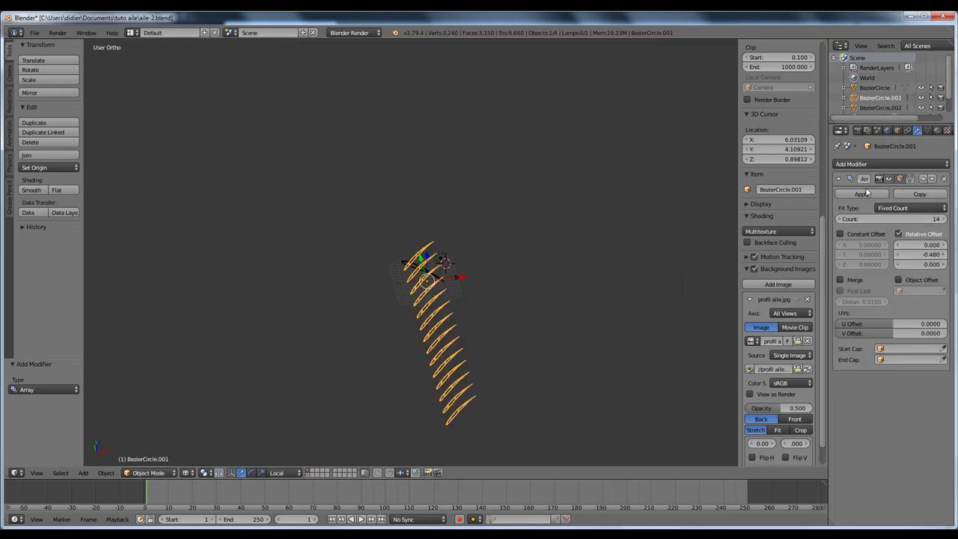
pyautogui.rightClick(414, 262)
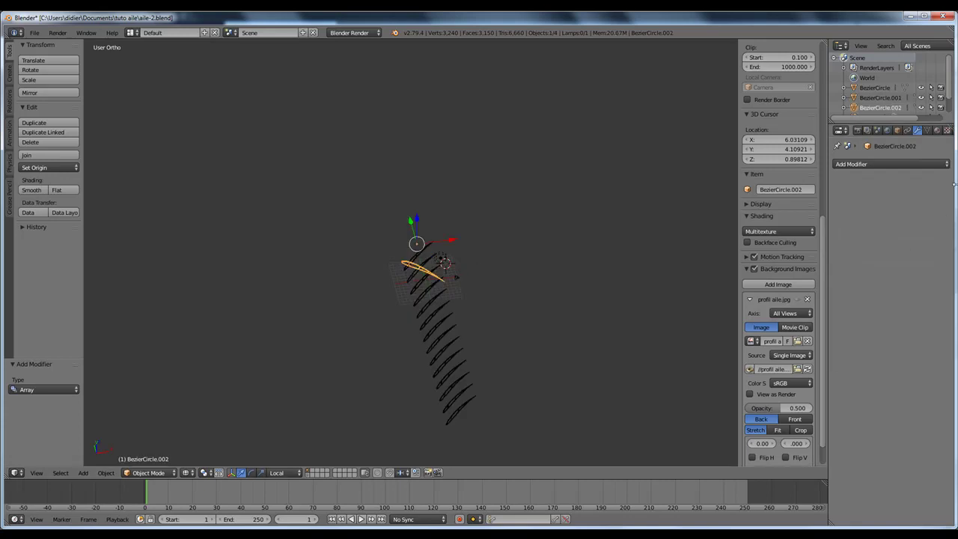
pyautogui.click(894, 165)
pyautogui.click(748, 187)
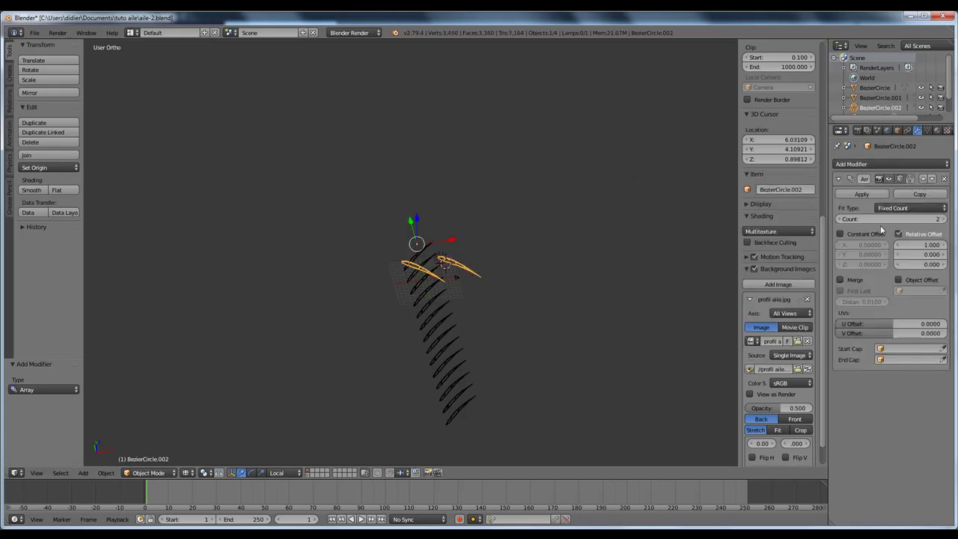
# Set the mirrored rib array's relative offset to 0 in X and -0.480 in Y
pyautogui.write('0')
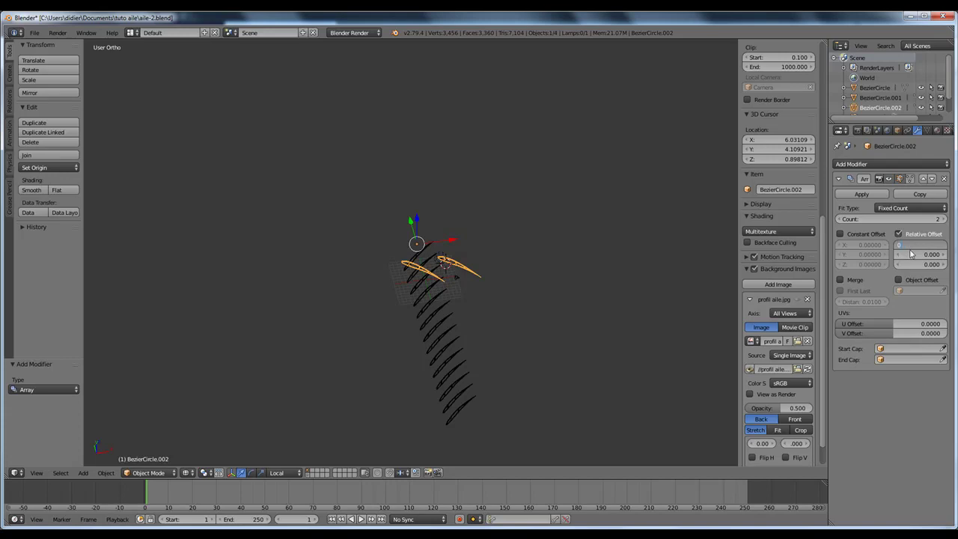
pyautogui.press('Return')
pyautogui.click(916, 254)
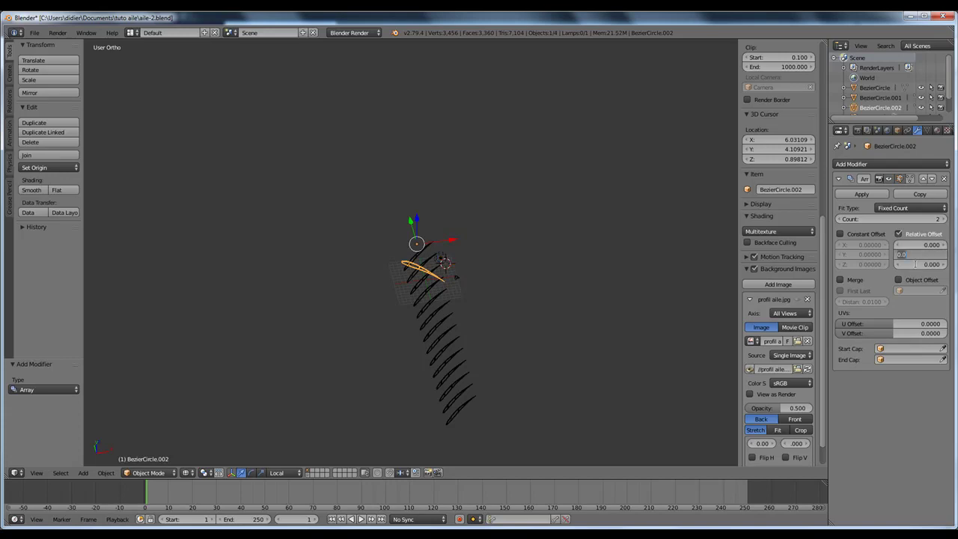
pyautogui.press('BackSpace')
pyautogui.press('Return')
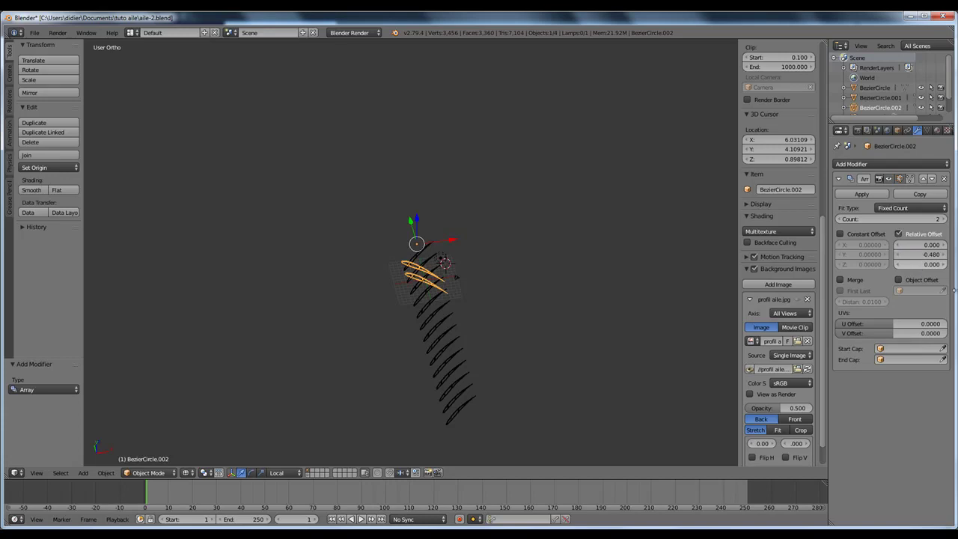
# Increase the mirrored rib array's count to 14 to match the first rib array
pyautogui.click(945, 220)
pyautogui.click(944, 220)
pyautogui.click(944, 219)
pyautogui.click(944, 219)
pyautogui.click(945, 219)
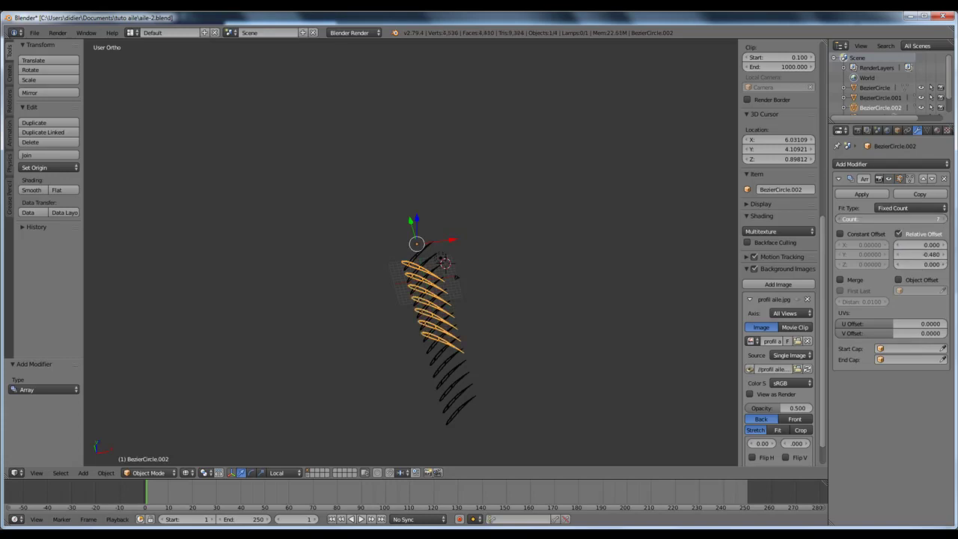
pyautogui.click(945, 219)
pyautogui.click(945, 219)
pyautogui.click(944, 219)
pyautogui.click(945, 219)
pyautogui.click(944, 219)
pyautogui.click(945, 219)
pyautogui.click(944, 220)
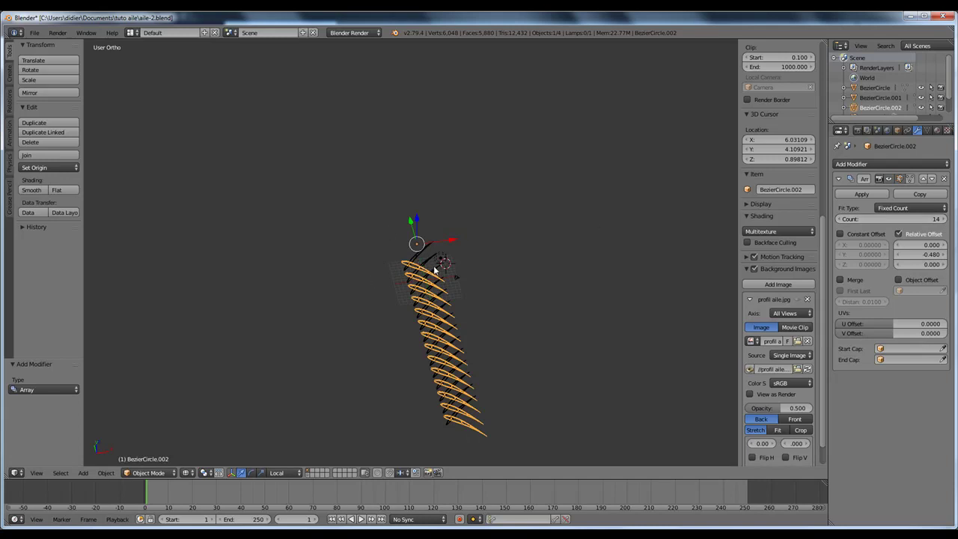
# Deselect everything and display the crossed rib arrays in solid shading
pyautogui.press('Tab')
pyautogui.moveTo(452, 294); pyautogui.dragTo(497, 287, button='middle')
pyautogui.press('Tab')
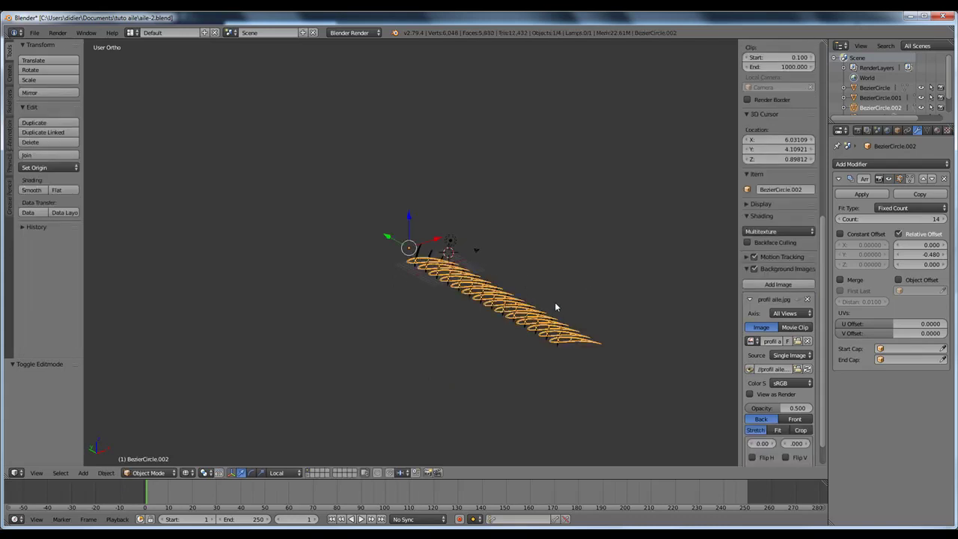
pyautogui.press('a')
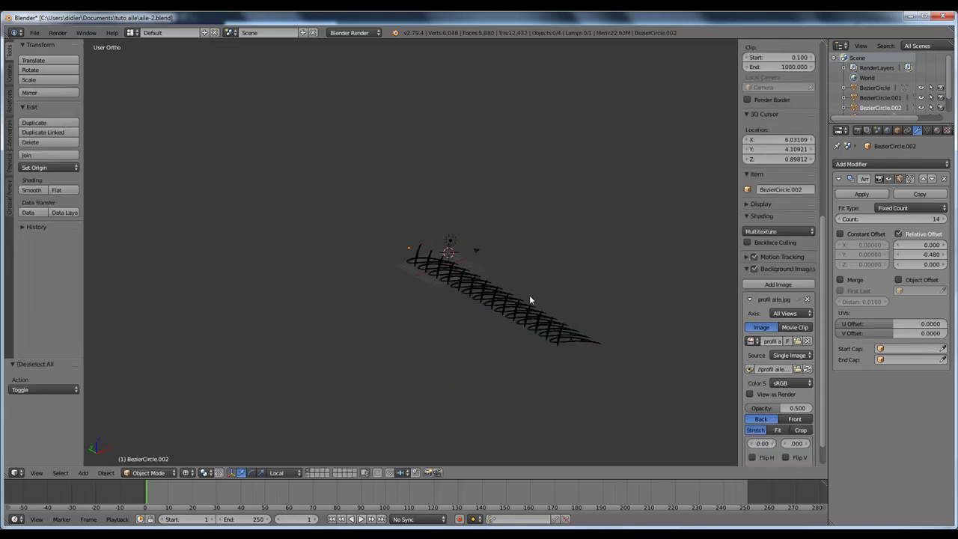
pyautogui.press('z')
pyautogui.moveTo(528, 312)
pyautogui.mouseDown(button='middle')
pyautogui.moveTo(535, 301)
pyautogui.moveTo(552, 331)
pyautogui.moveTo(495, 320)
pyautogui.moveTo(503, 309)
pyautogui.moveTo(534, 322)
pyautogui.moveTo(548, 336)
pyautogui.moveTo(550, 375)
pyautogui.moveTo(509, 336)
pyautogui.mouseUp(button='middle')
pyautogui.scroll(6, 533, 299)
pyautogui.scroll(-3, 548, 337)
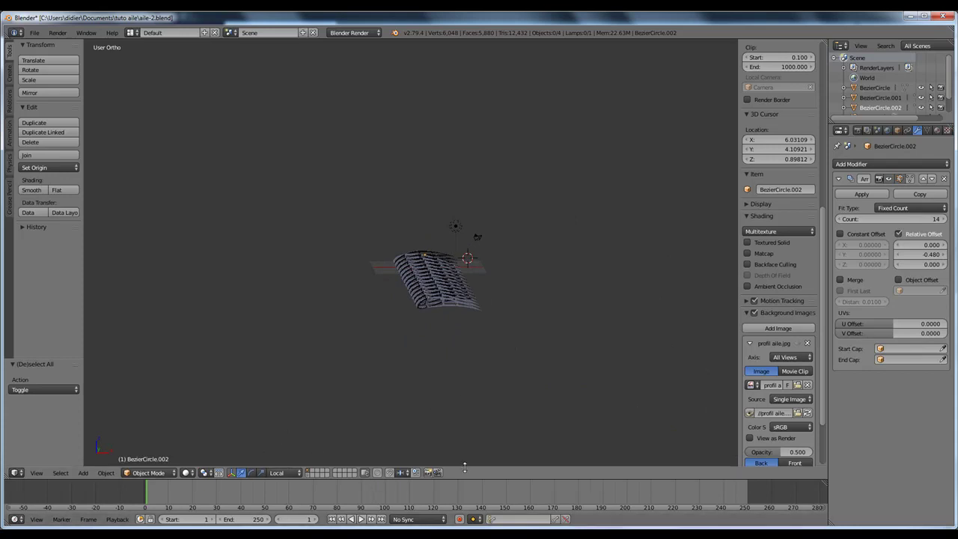
# Display only the layer that holds the extruded wing skin
pyautogui.press('KP_7')
pyautogui.press('KP_1')
pyautogui.rightClick(437, 258)
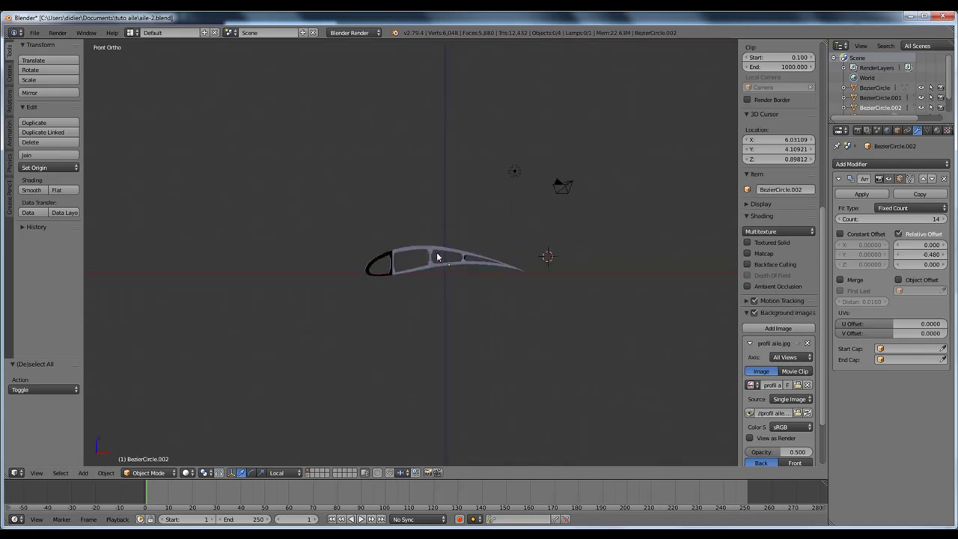
pyautogui.click(309, 477)
pyautogui.moveTo(420, 304); pyautogui.dragTo(421, 342, button='middle')
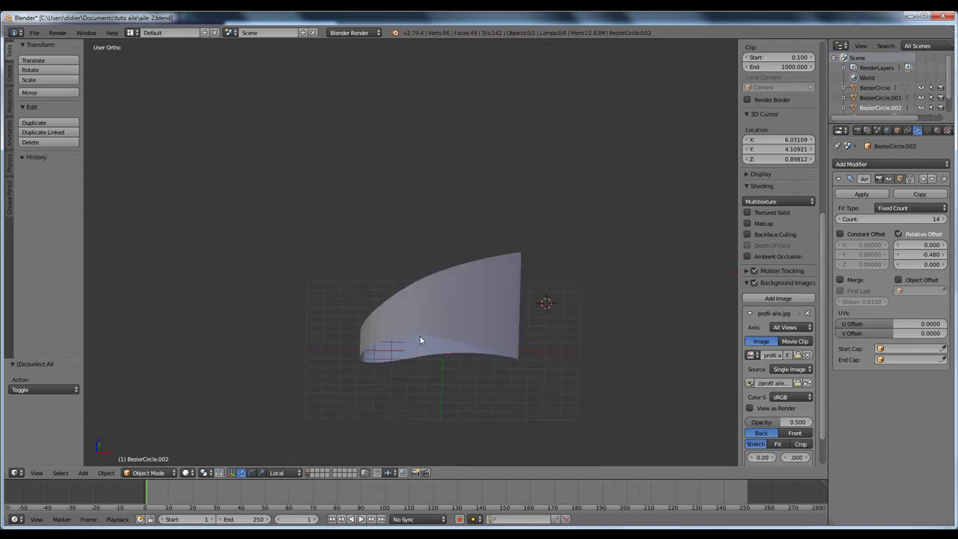
pyautogui.click(537, 389)
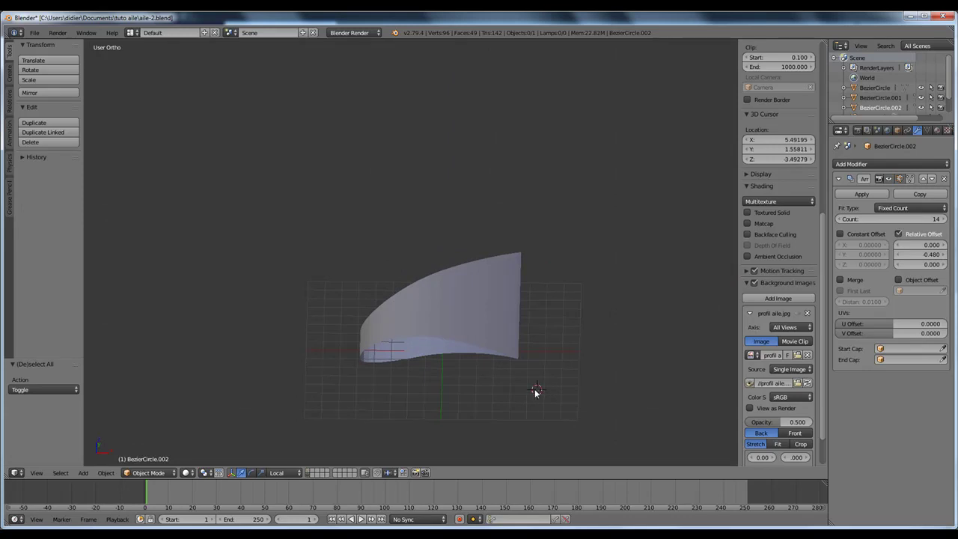
# Enter Edit Mode on the wing skin and select the edge loop around its front profile
pyautogui.rightClick(454, 353)
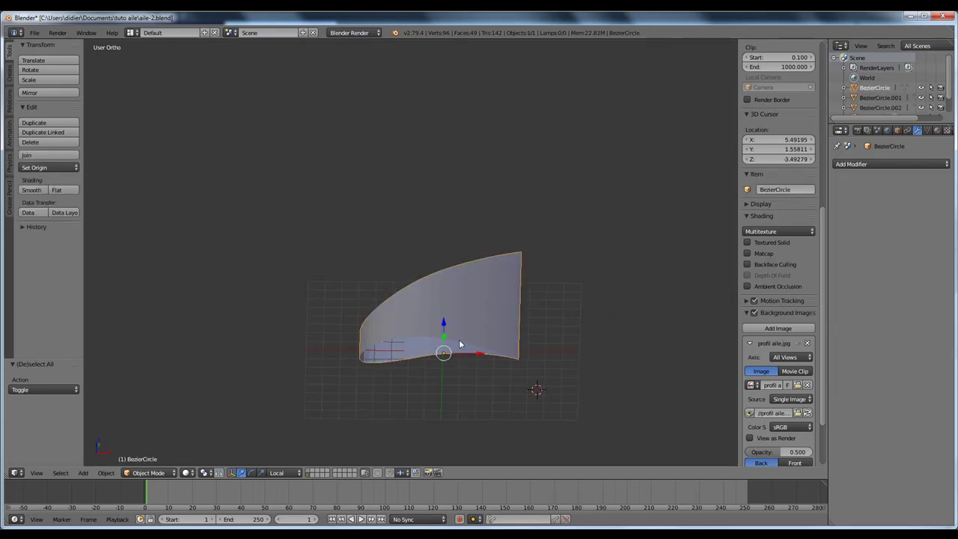
pyautogui.press('Tab')
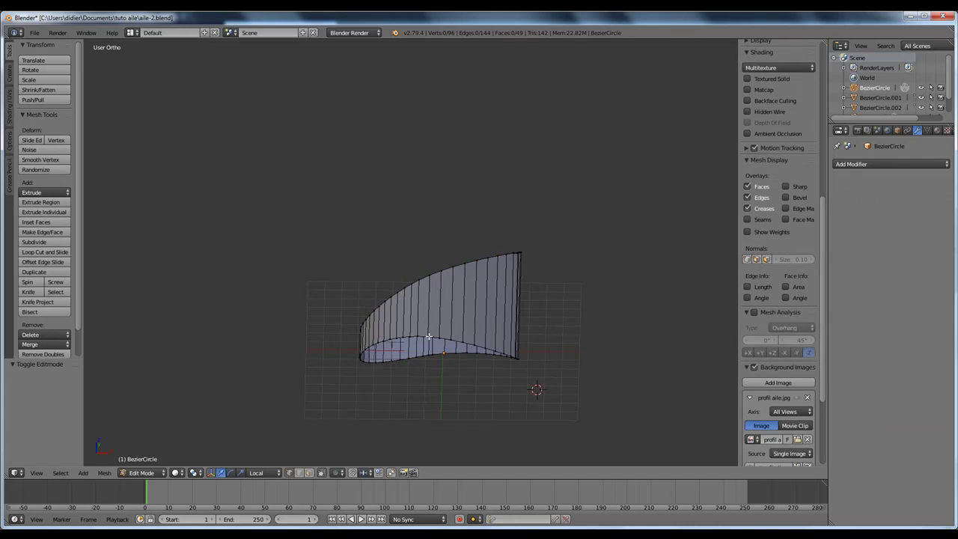
pyautogui.rightClick(429, 337)
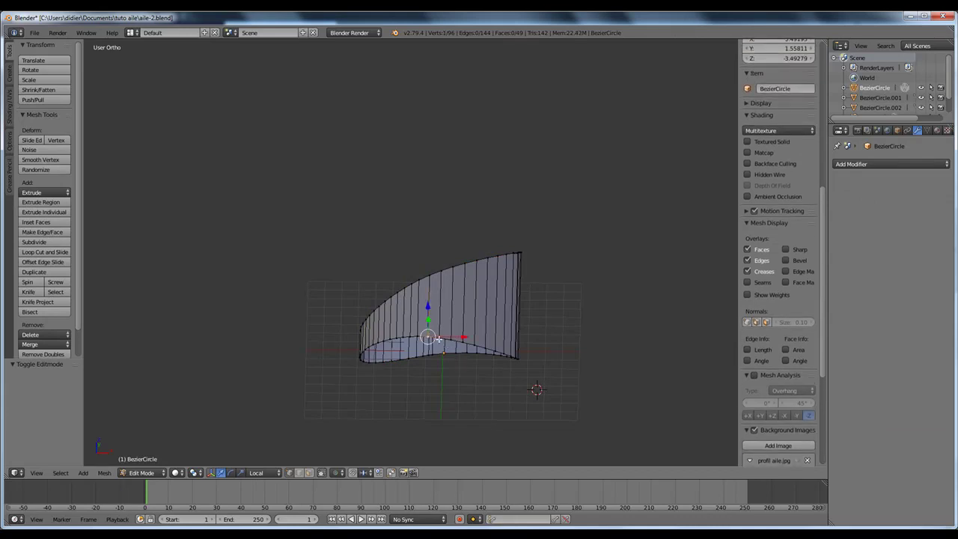
pyautogui.keyDown('alt'); pyautogui.rightClick(439, 339); pyautogui.keyUp('alt')
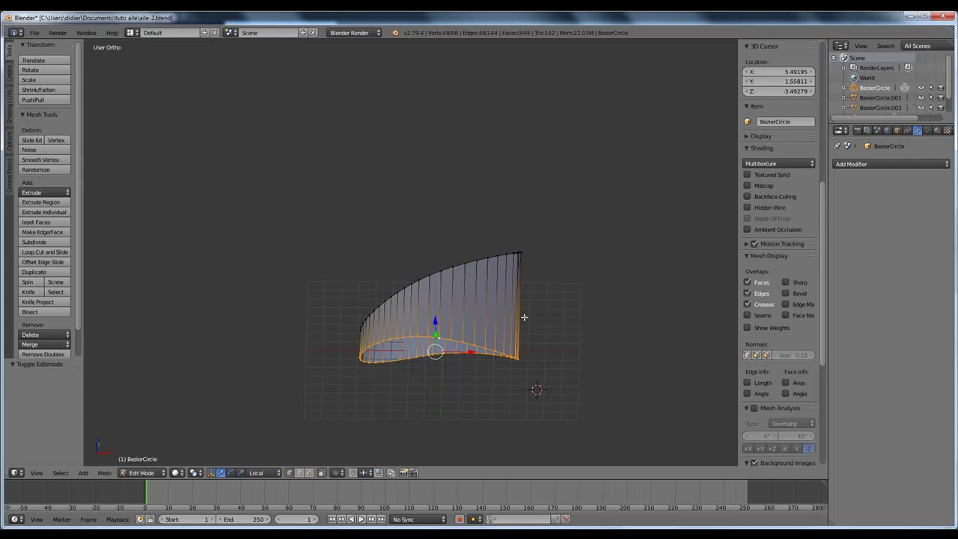
# Duplicate the selected profile loop in place and separate the copy into its own object
pyautogui.press('e')
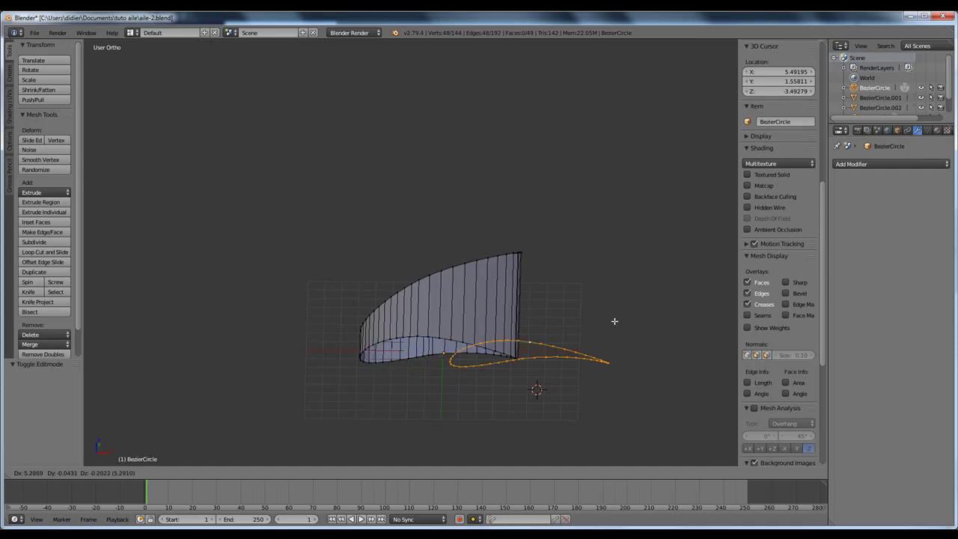
pyautogui.rightClick(559, 326)
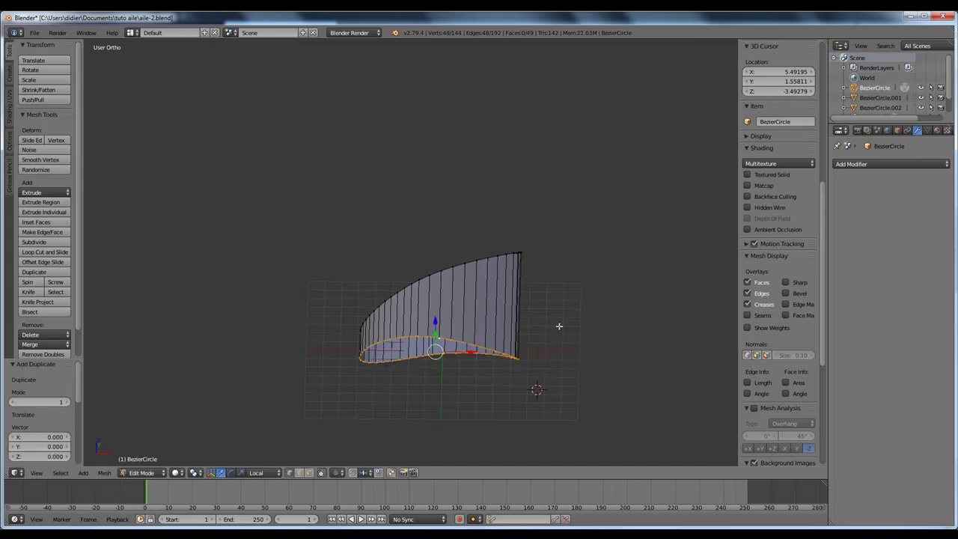
pyautogui.press('p')
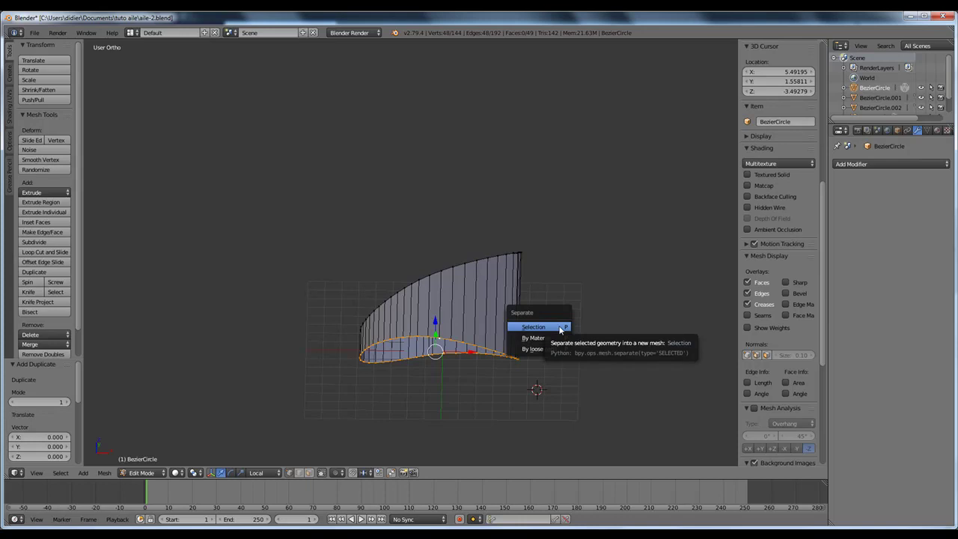
pyautogui.click(534, 327)
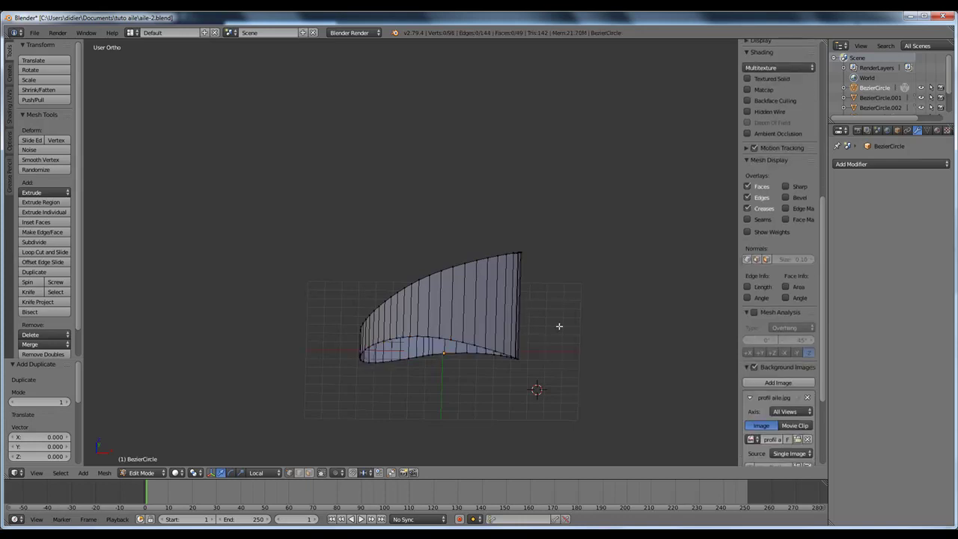
# Return to Object Mode, select the separated profile outline and move it to the second layer
pyautogui.press('Tab')
pyautogui.rightClick(417, 339)
pyautogui.rightClick(425, 322)
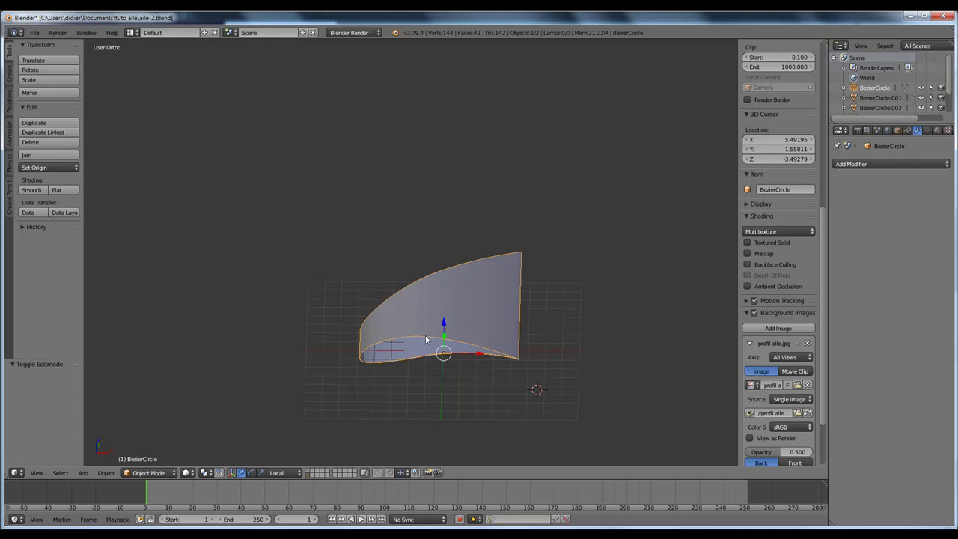
pyautogui.rightClick(426, 337)
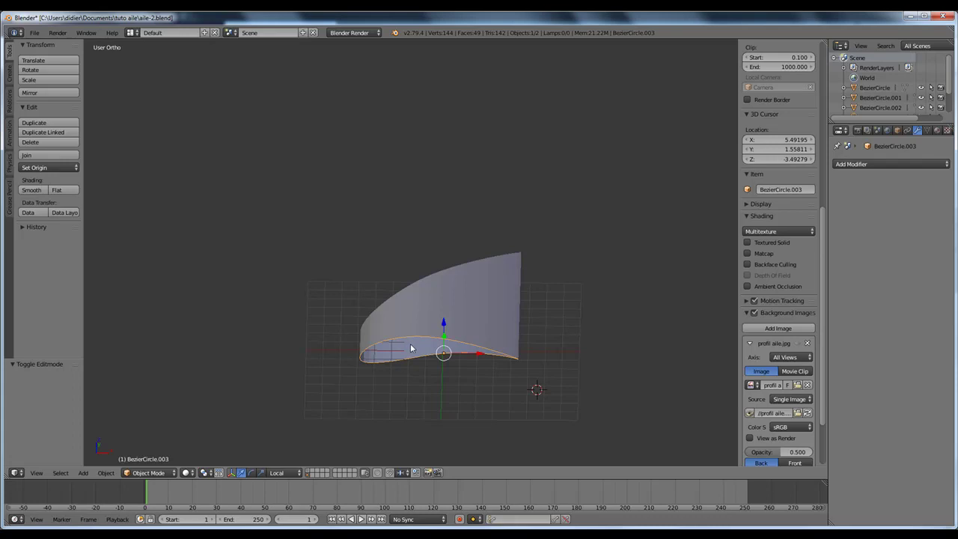
pyautogui.press('m')
pyautogui.click(500, 368)
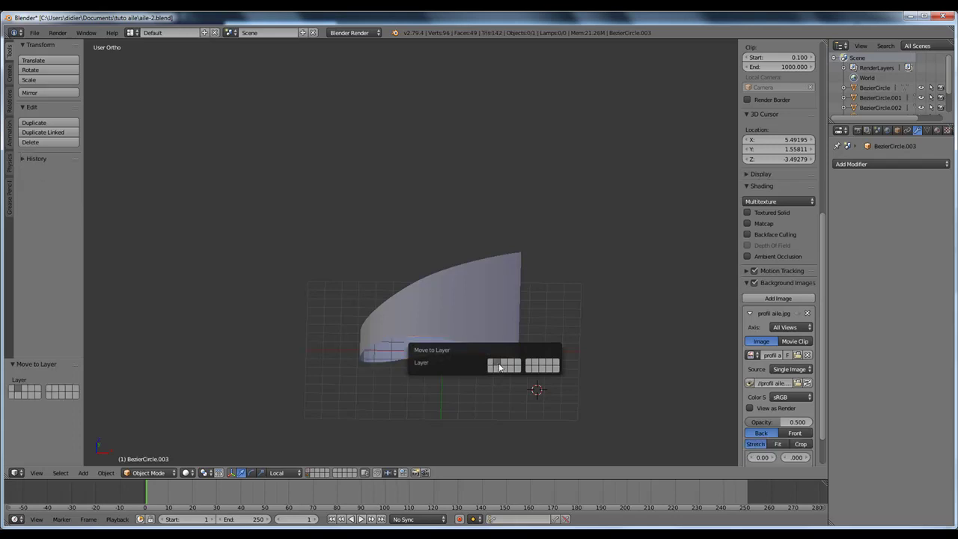
# Display the crossed ribs' layer together with the second layer holding the profile outline
pyautogui.click(312, 472)
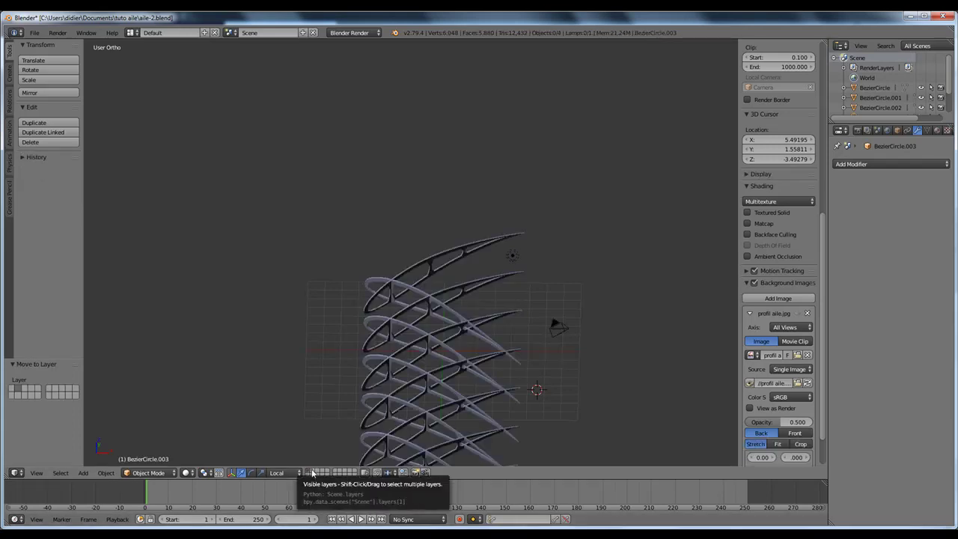
pyautogui.keyDown('shift'); pyautogui.click(312, 473); pyautogui.keyUp('shift')
pyautogui.moveTo(418, 359)
pyautogui.mouseDown(button='middle')
pyautogui.moveTo(441, 373)
pyautogui.moveTo(442, 342)
pyautogui.moveTo(426, 352)
pyautogui.mouseUp(button='middle')
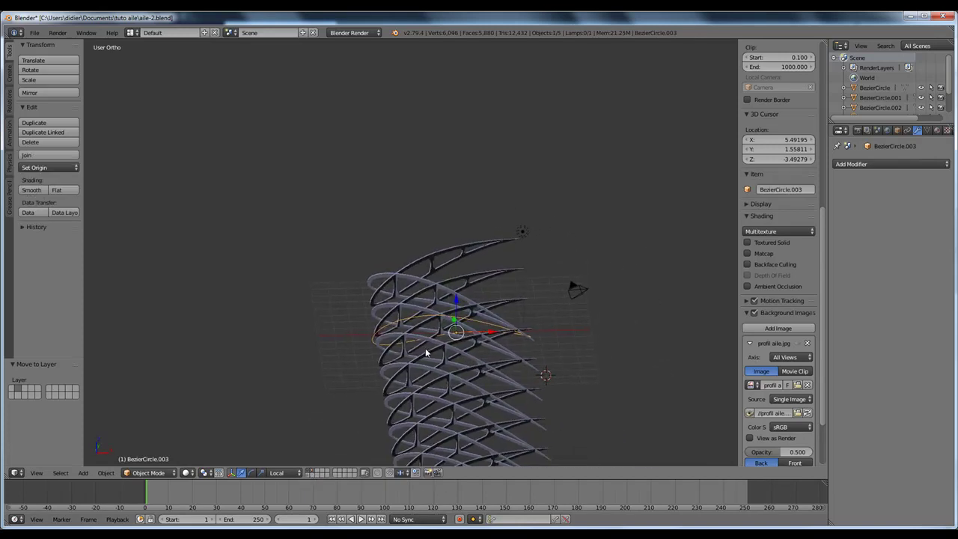
# In top view, move the profile outline in negative Y to near the last ribs of the arrays
pyautogui.press('KP_7')
pyautogui.scroll(-6, 500, 385)
pyautogui.moveTo(422, 278); pyautogui.dragTo(424, 402)
pyautogui.scroll(-2, 433, 400)
pyautogui.scroll(3, 435, 393)
pyautogui.keyDown('shift'); pyautogui.moveTo(438, 401); pyautogui.dragTo(471, 218, button='middle'); pyautogui.keyUp('shift')
pyautogui.scroll(3, 457, 258)
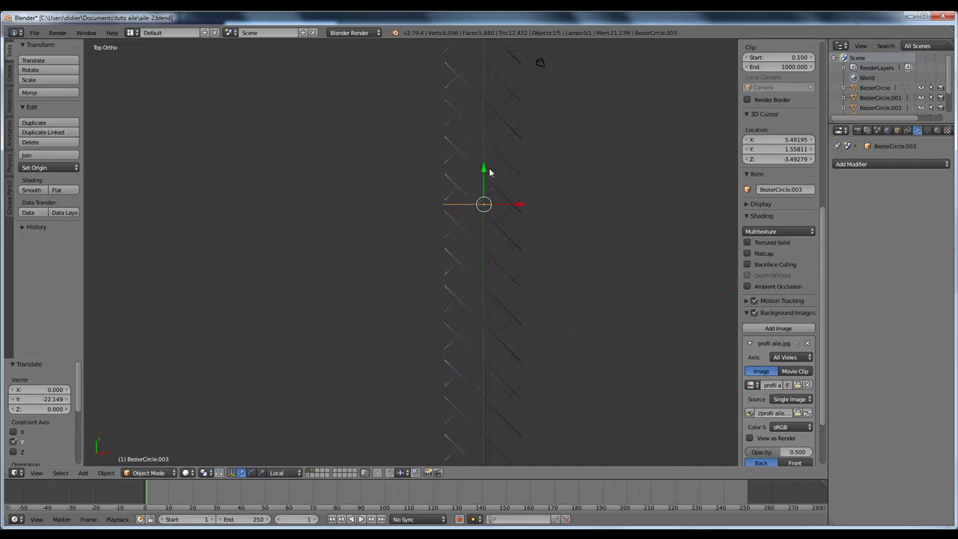
pyautogui.moveTo(482, 171); pyautogui.dragTo(472, 357)
# In Edit Mode, select the whole profile outline and extrude it about 37.5 units along positive Y over the ribs
pyautogui.press('Tab')
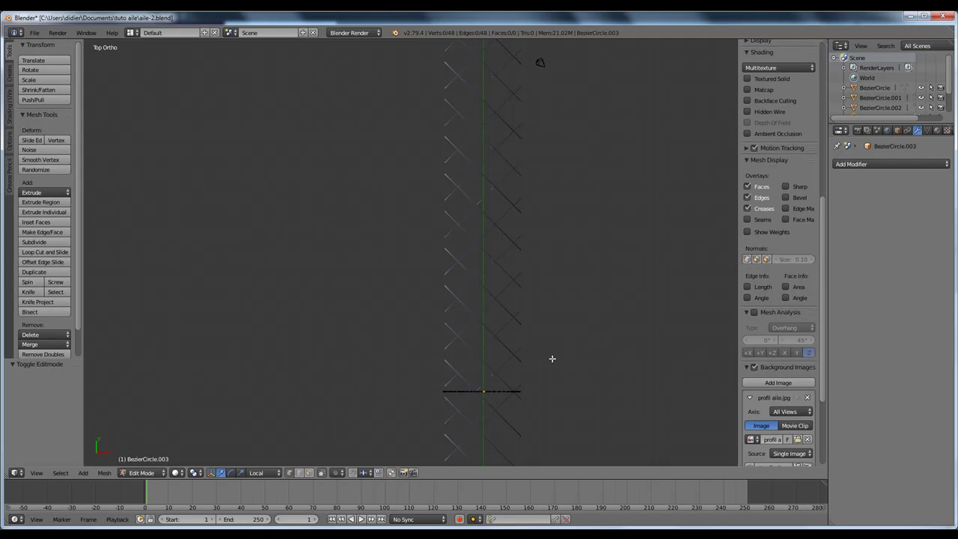
pyautogui.press('a')
pyautogui.scroll(1, 509, 357)
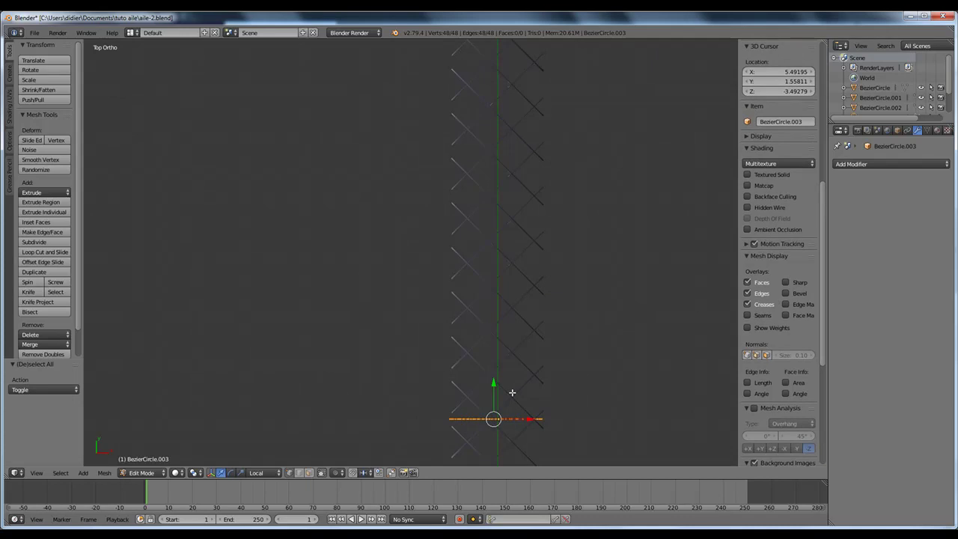
pyautogui.press('e')
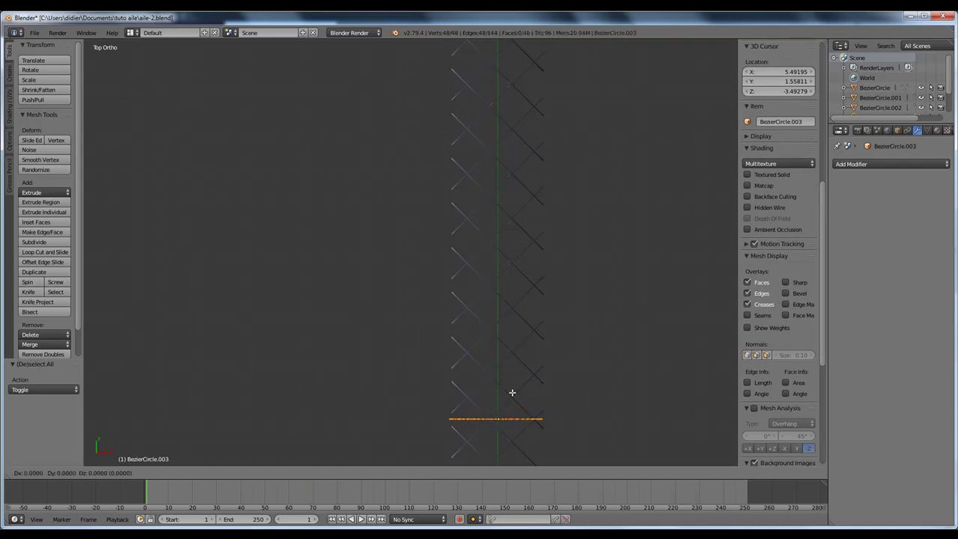
pyautogui.press('y')
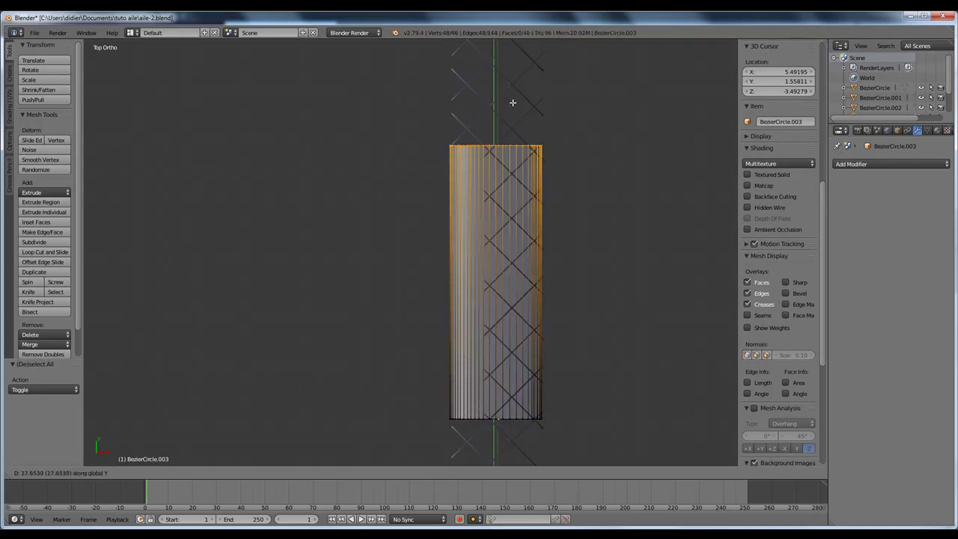
pyautogui.click(511, 445)
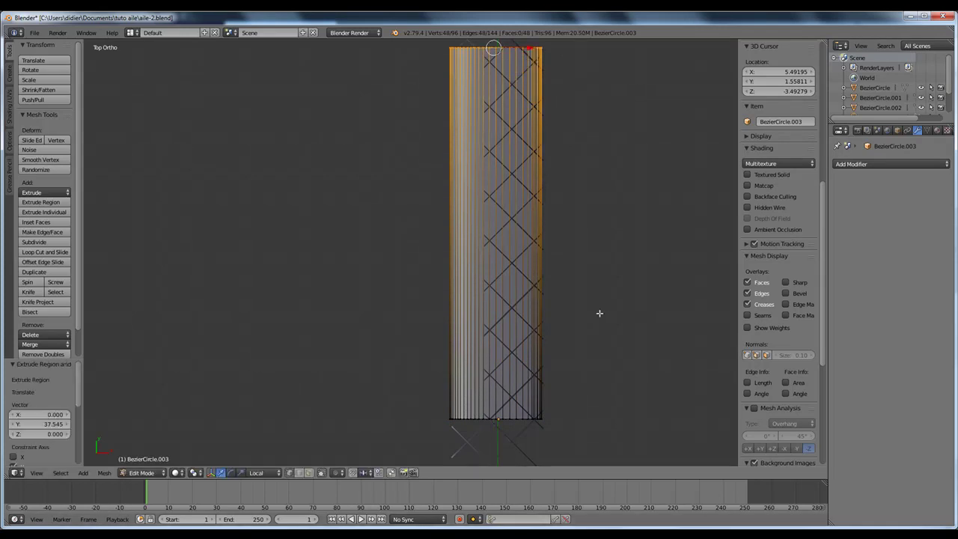
# Extend the skin's extruded end about 8.3 units further along Y to the first ribs and return to Object Mode
pyautogui.scroll(1, 611, 194)
pyautogui.scroll(4, 605, 197)
pyautogui.scroll(-8, 601, 209)
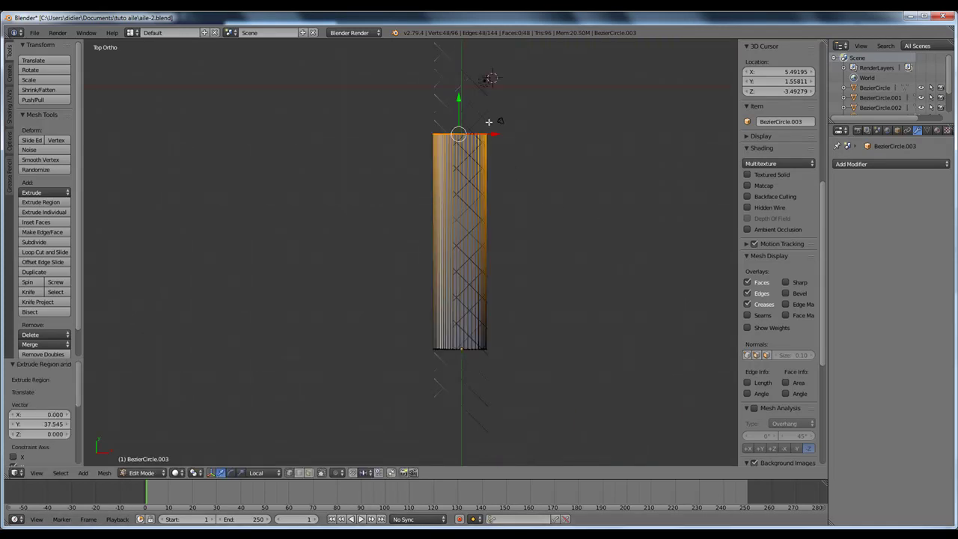
pyautogui.moveTo(455, 98); pyautogui.dragTo(461, 50)
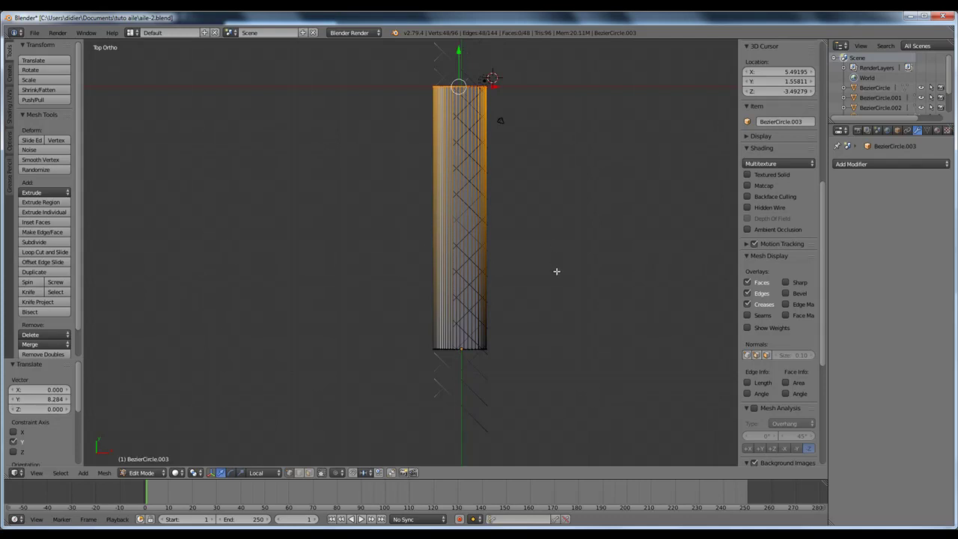
pyautogui.press('Tab')
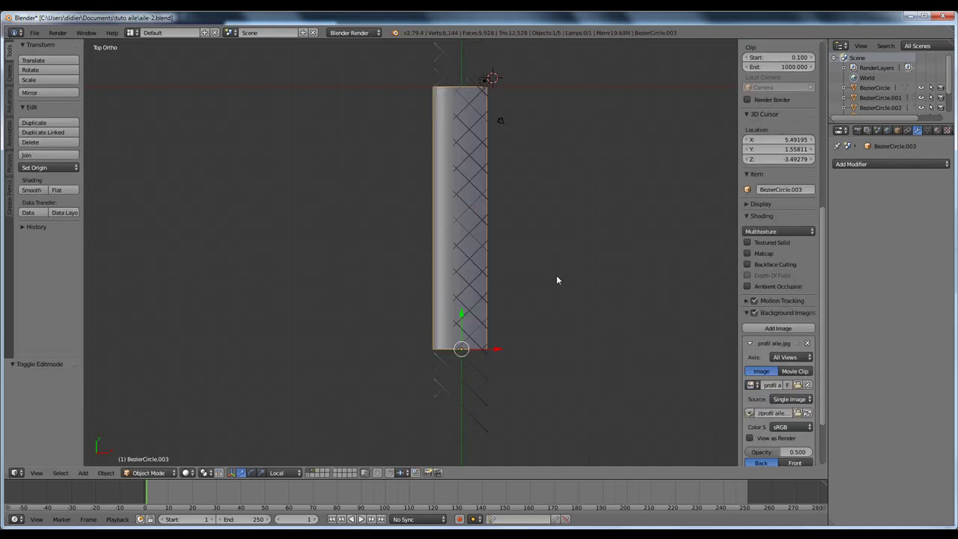
# In front view, move the skin about 0.14 units along X so it lines up with the rib contour
pyautogui.moveTo(560, 307); pyautogui.dragTo(483, 247, button='middle')
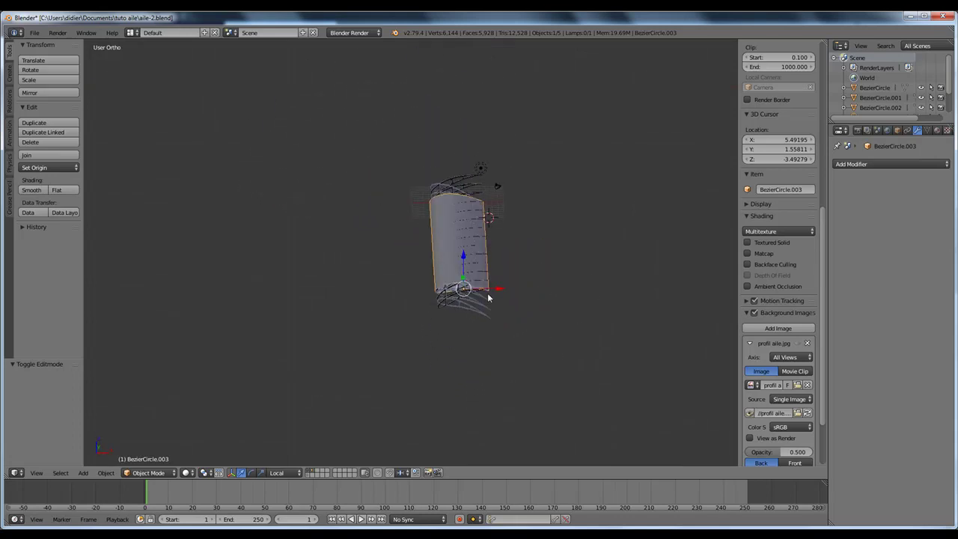
pyautogui.press('KP_1')
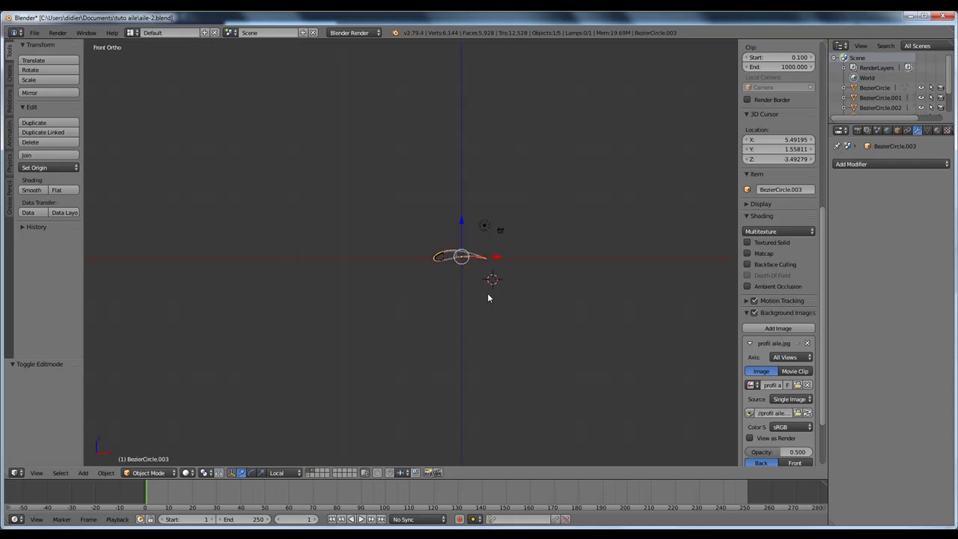
pyautogui.scroll(8, 427, 210)
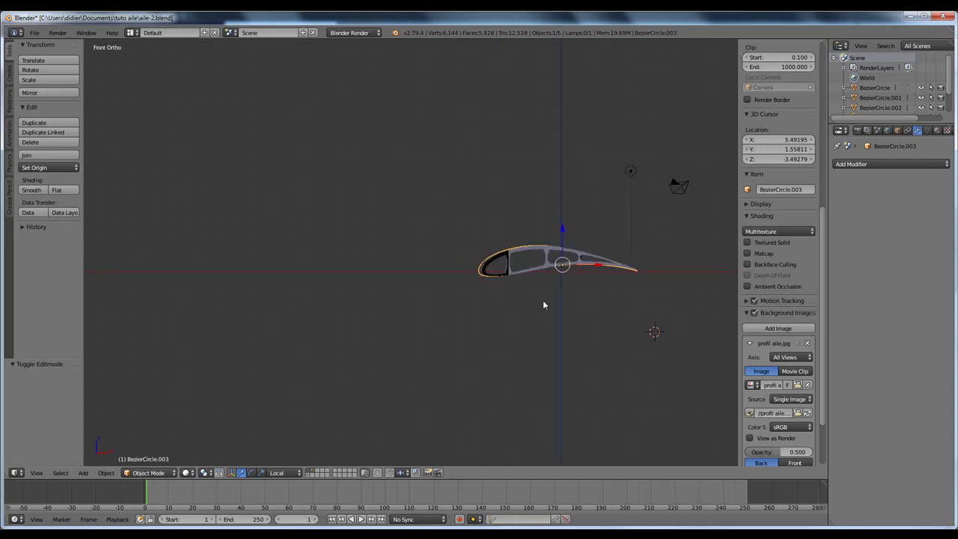
pyautogui.keyDown('shift'); pyautogui.moveTo(603, 282); pyautogui.dragTo(411, 286, button='middle'); pyautogui.keyUp('shift')
pyautogui.scroll(3, 463, 288)
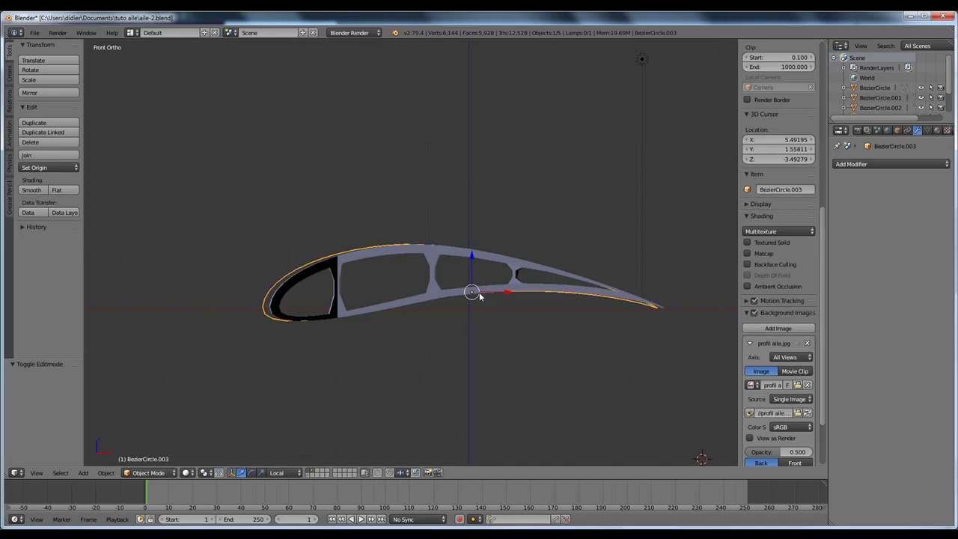
pyautogui.press('g')
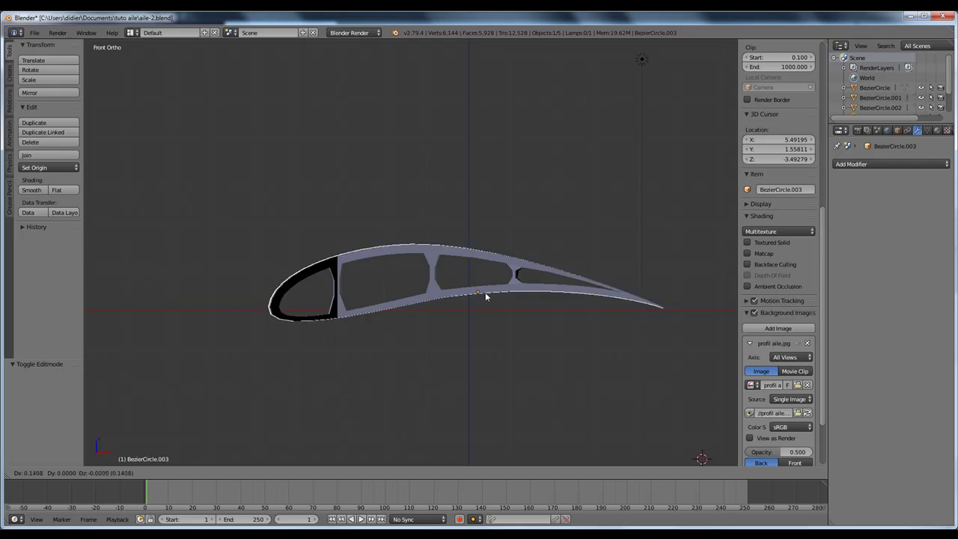
pyautogui.click(486, 293)
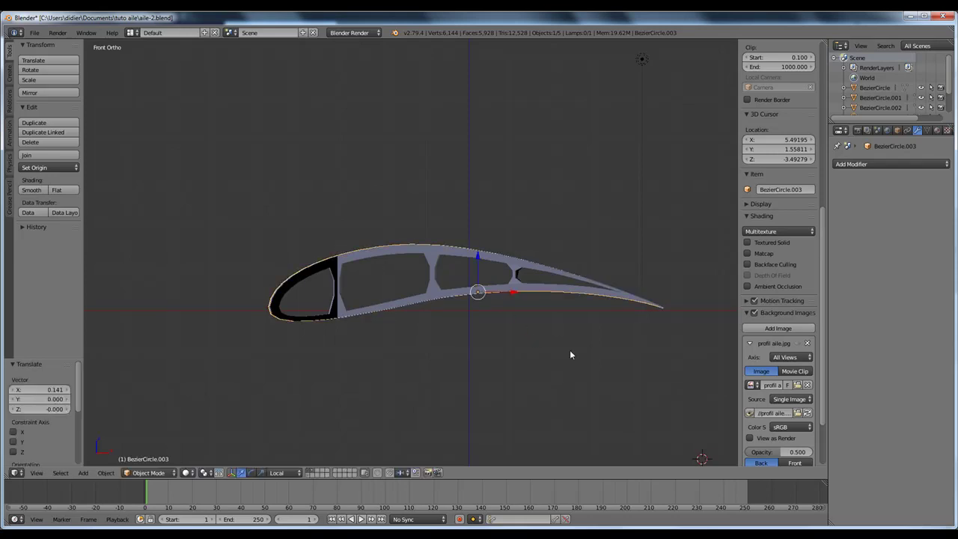
# Show the wing profile background image and add a Solidify modifier with thickness -0.0890 to the skin
pyautogui.click(799, 343)
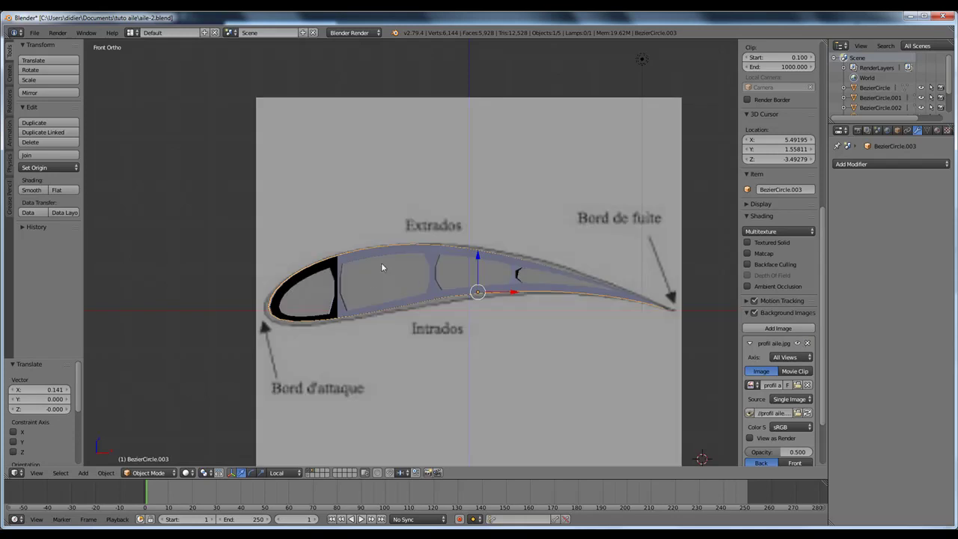
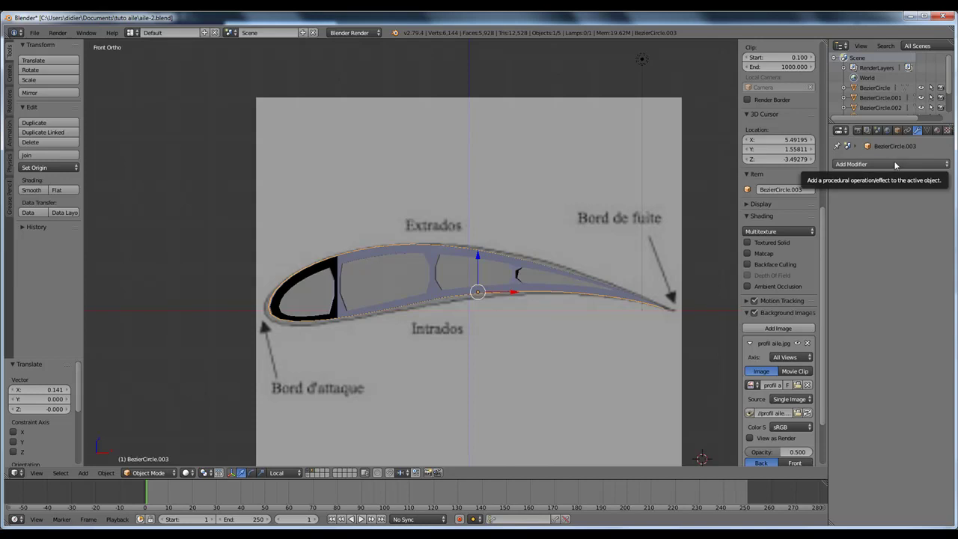
pyautogui.click(893, 163)
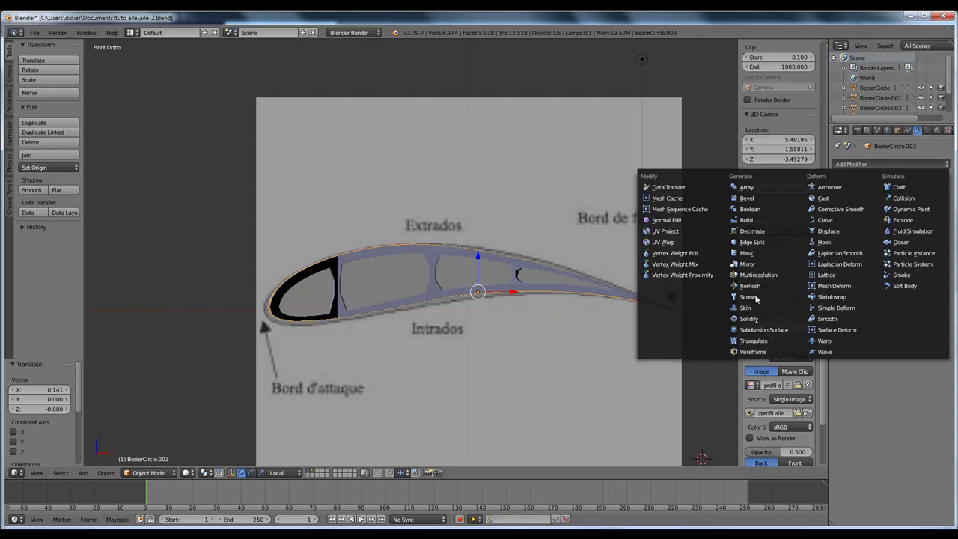
pyautogui.click(750, 320)
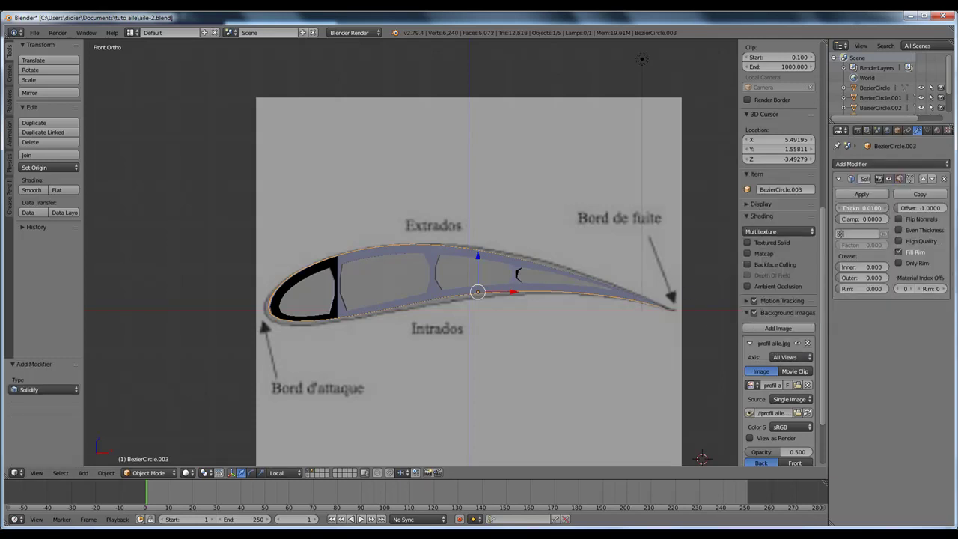
pyautogui.moveTo(862, 208); pyautogui.dragTo(902, 208)
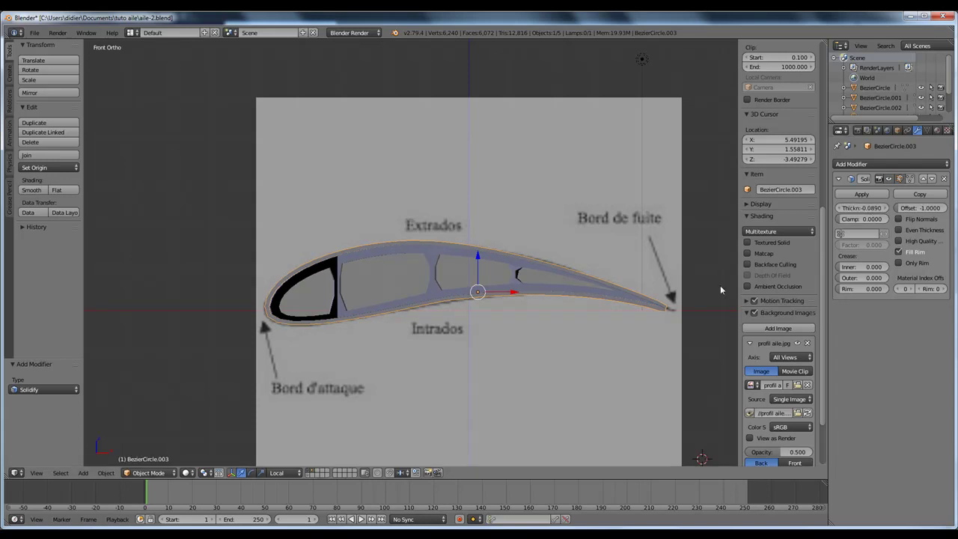
# Check the skin's thickness around the ribs up close and apply the Solidify modifier
pyautogui.moveTo(517, 378); pyautogui.dragTo(484, 350, button='middle')
pyautogui.scroll(4, 482, 358)
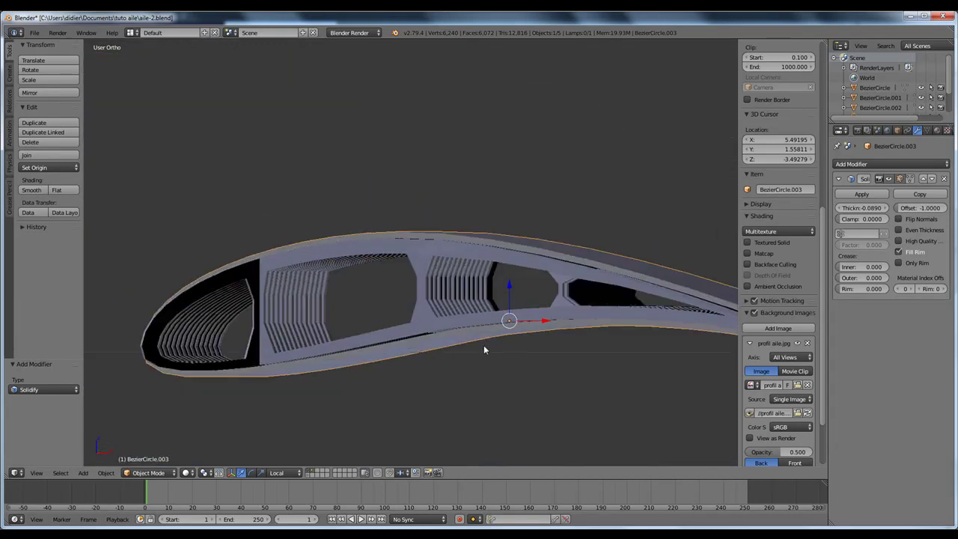
pyautogui.scroll(5, 484, 350)
pyautogui.scroll(2, 484, 349)
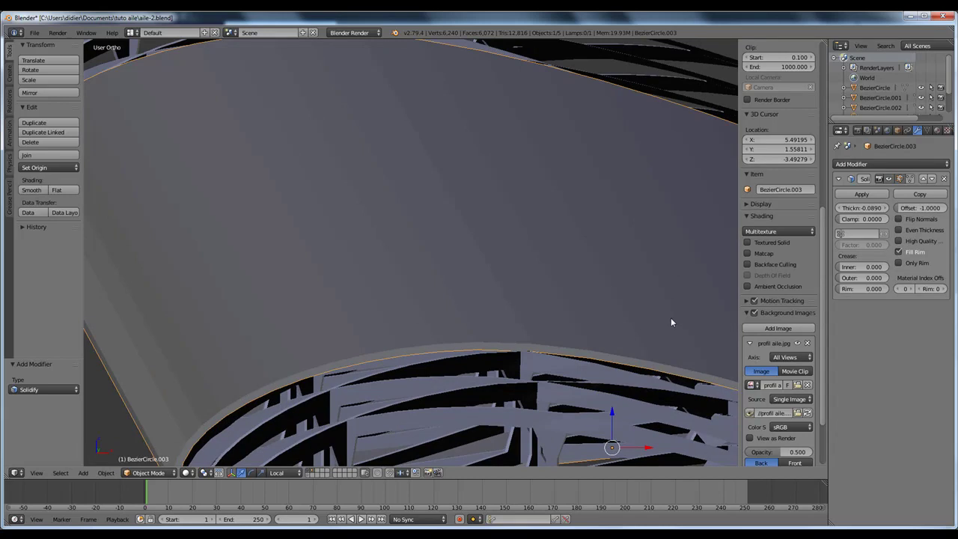
pyautogui.click(871, 195)
pyautogui.scroll(-5, 577, 338)
pyautogui.scroll(2, 574, 333)
pyautogui.scroll(-2, 574, 334)
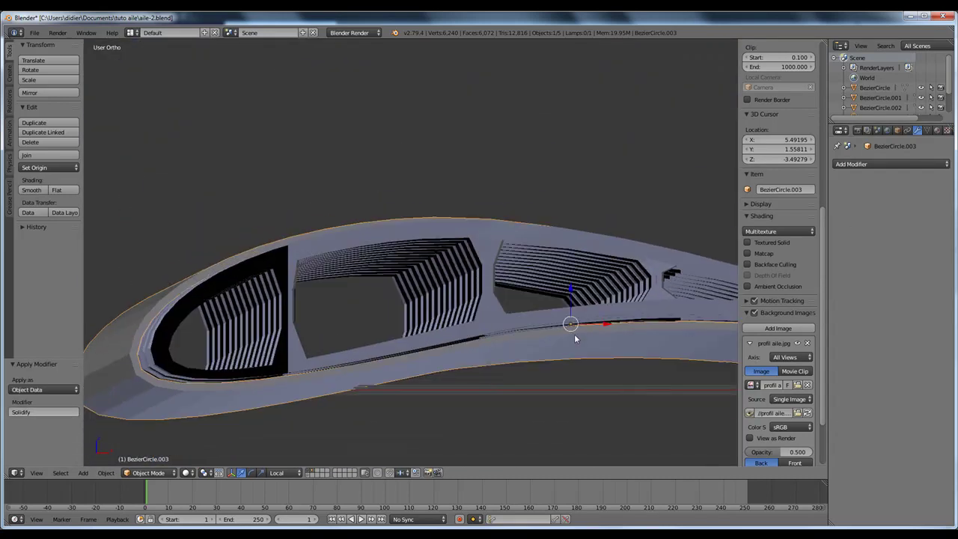
# Examine the thickened skin's mesh in Edit Mode from several angles and return to Object Mode in top view
pyautogui.press('Tab')
pyautogui.scroll(6, 577, 338)
pyautogui.scroll(-5, 563, 342)
pyautogui.scroll(-3, 558, 339)
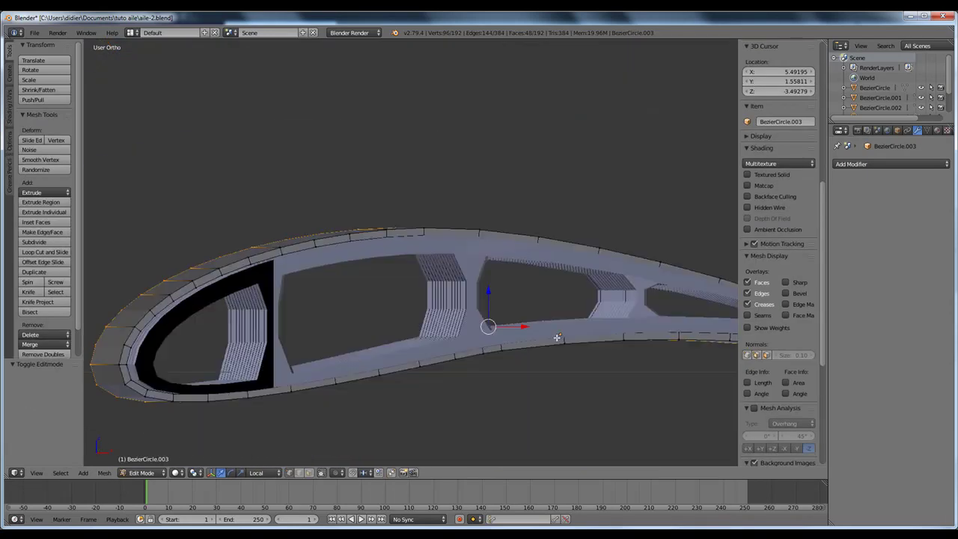
pyautogui.moveTo(557, 337); pyautogui.dragTo(551, 339, button='middle')
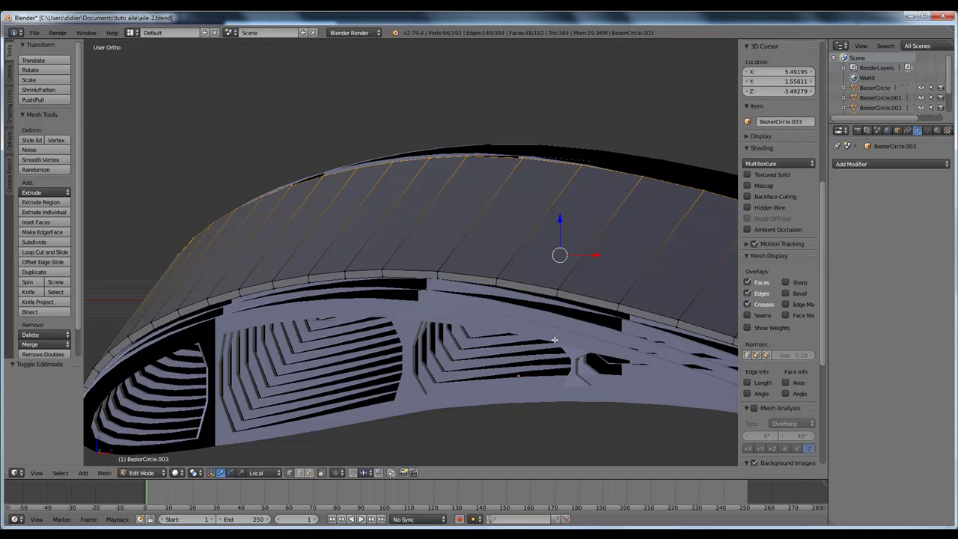
pyautogui.scroll(4, 557, 346)
pyautogui.scroll(-6, 557, 346)
pyautogui.moveTo(556, 346); pyautogui.dragTo(553, 339, button='middle')
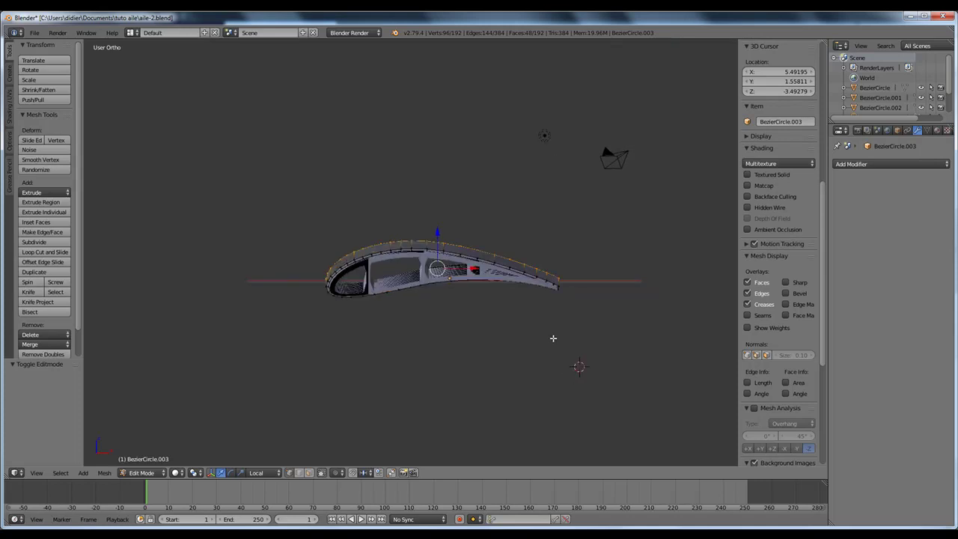
pyautogui.press('KP_7')
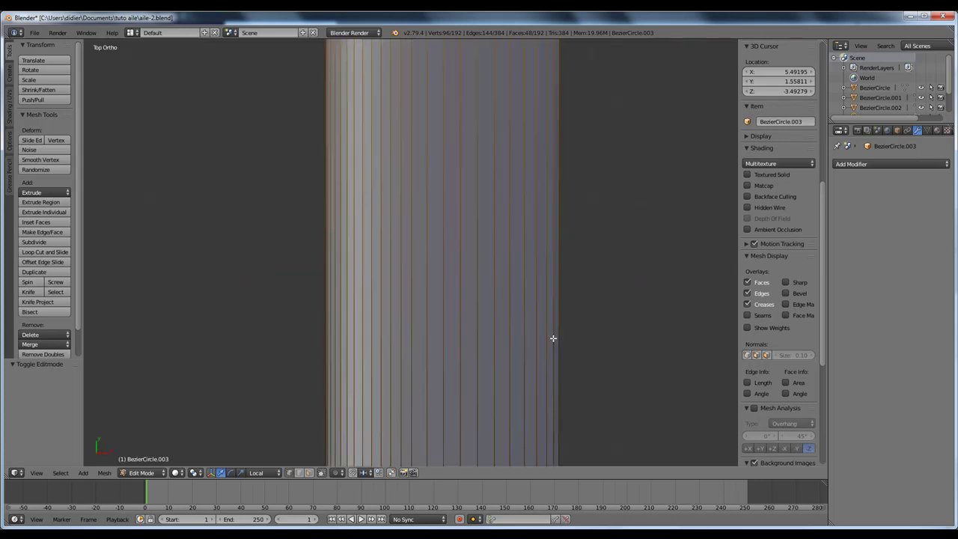
pyautogui.scroll(1, 553, 338)
pyautogui.press('Tab')
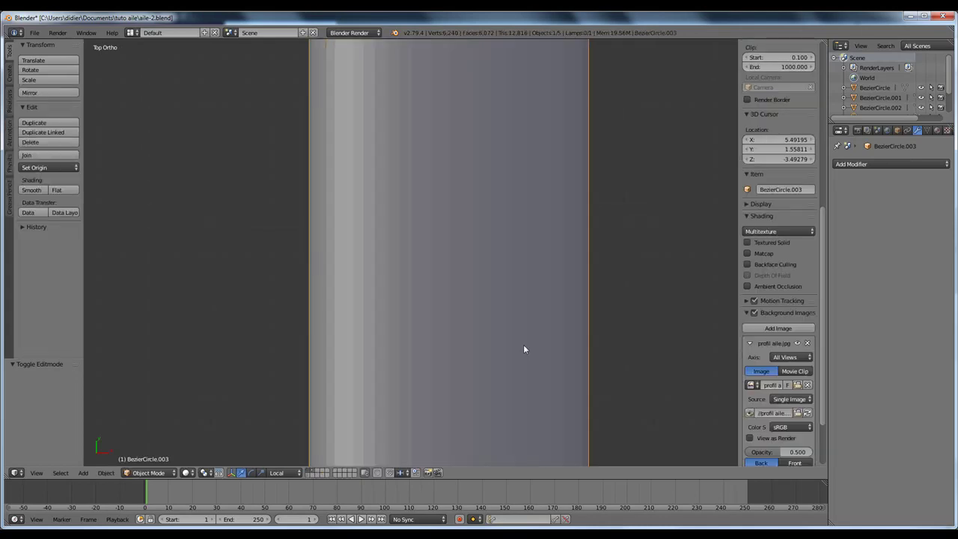
# Deselect everything and switch the top view to wireframe shading to see the crossed ribs inside the skin
pyautogui.press('a')
pyautogui.scroll(-3, 523, 322)
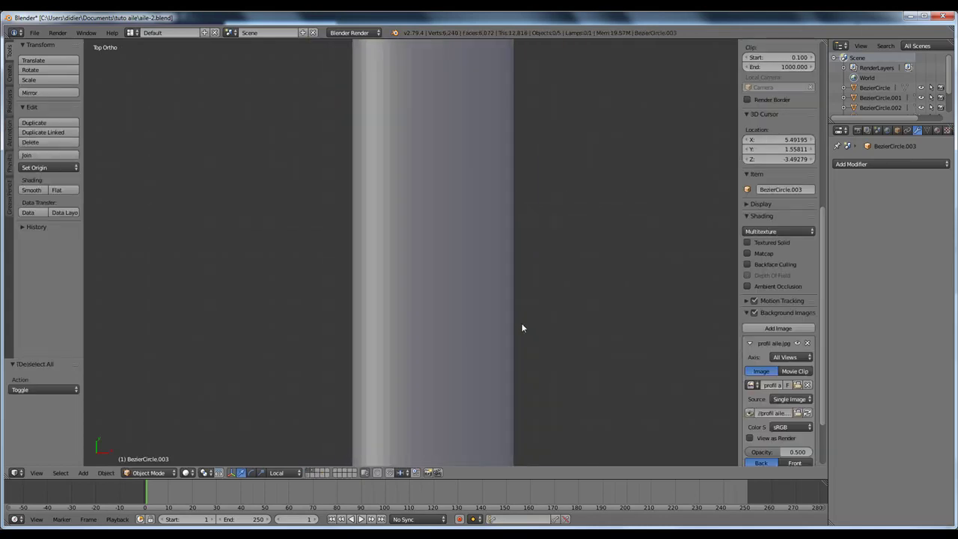
pyautogui.scroll(-3, 506, 312)
pyautogui.scroll(-2, 505, 303)
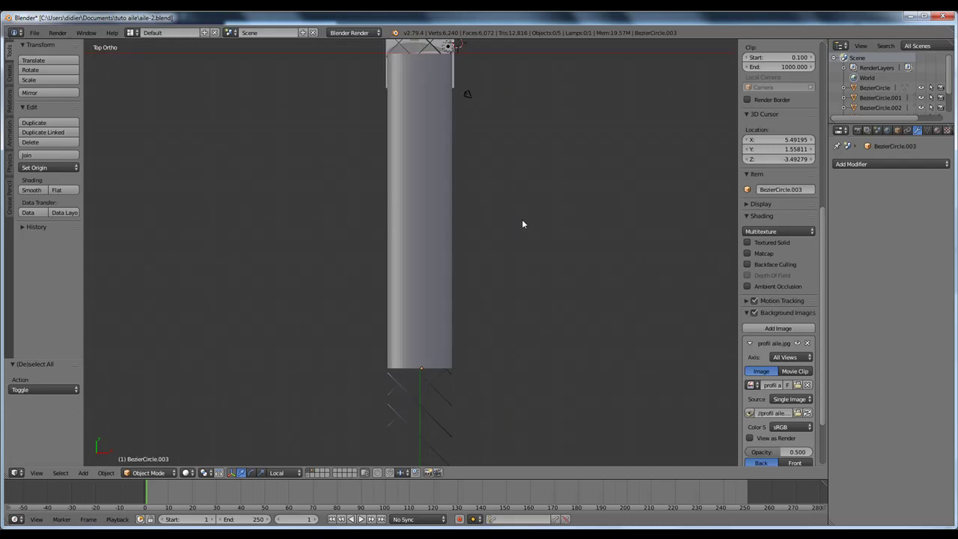
pyautogui.scroll(1, 522, 220)
pyautogui.keyDown('shift'); pyautogui.moveTo(522, 215); pyautogui.dragTo(507, 283, button='middle'); pyautogui.keyUp('shift')
pyautogui.scroll(1, 507, 285)
pyautogui.scroll(-1, 508, 285)
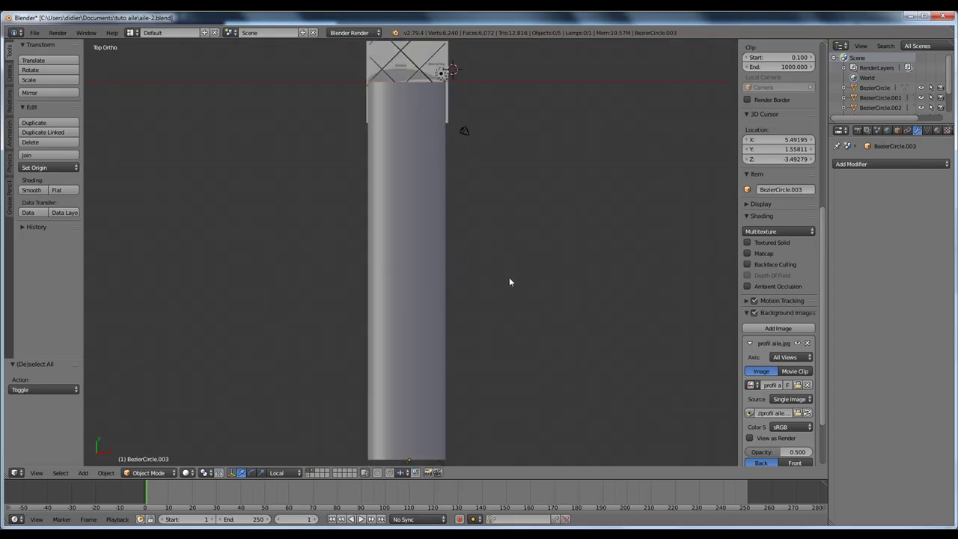
pyautogui.press('z')
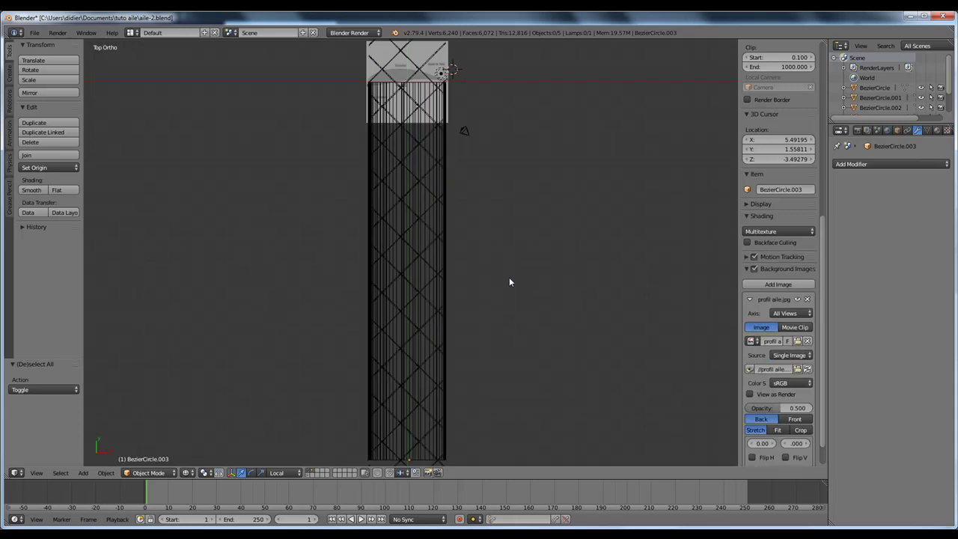
pyautogui.scroll(-1, 447, 201)
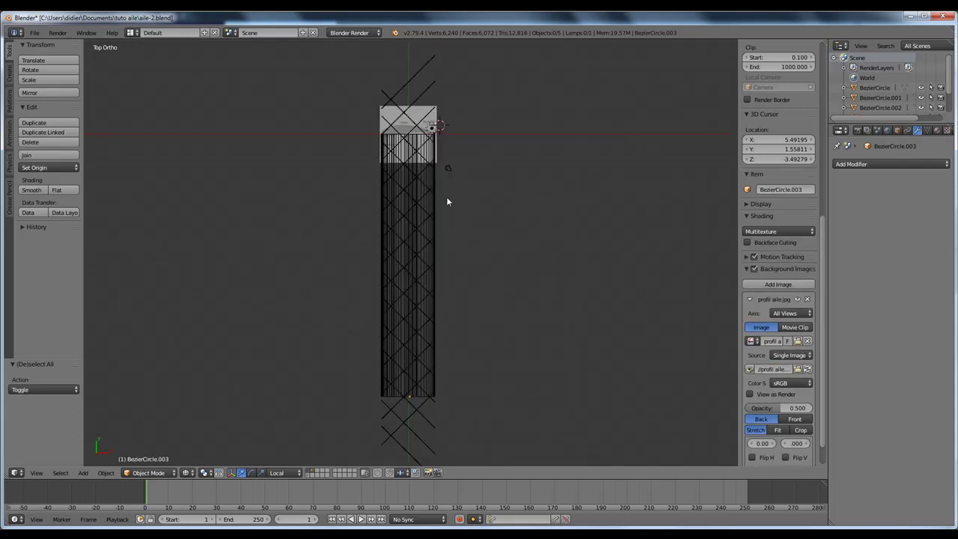
# Place the 3D cursor at the skin's end near the world origin and add a default cylinder there in top view
pyautogui.click(408, 139)
pyautogui.moveTo(418, 195)
pyautogui.mouseDown(button='middle')
pyautogui.moveTo(421, 150)
pyautogui.moveTo(414, 188)
pyautogui.mouseUp(button='middle')
pyautogui.press('KP_7')
pyautogui.press('space')
pyautogui.moveTo(415, 188)
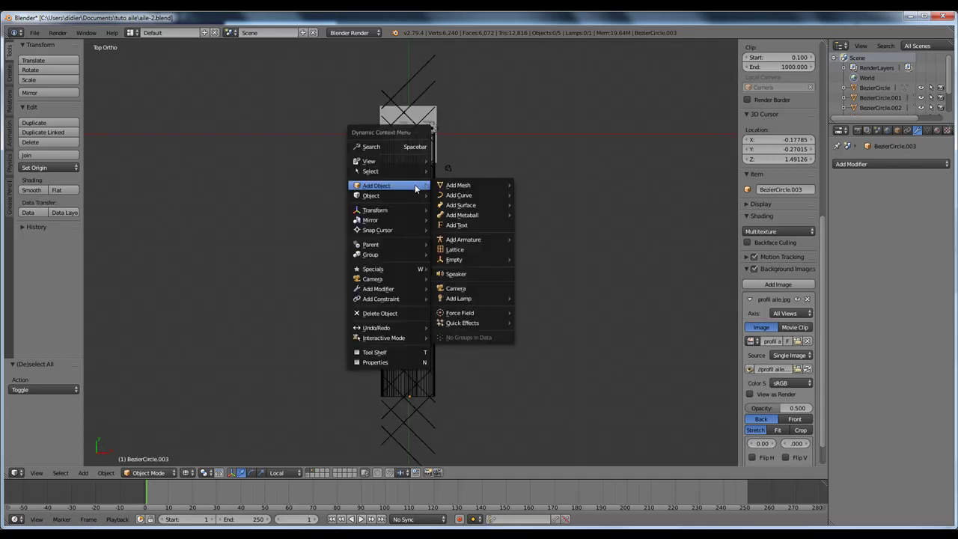
pyautogui.moveTo(467, 188)
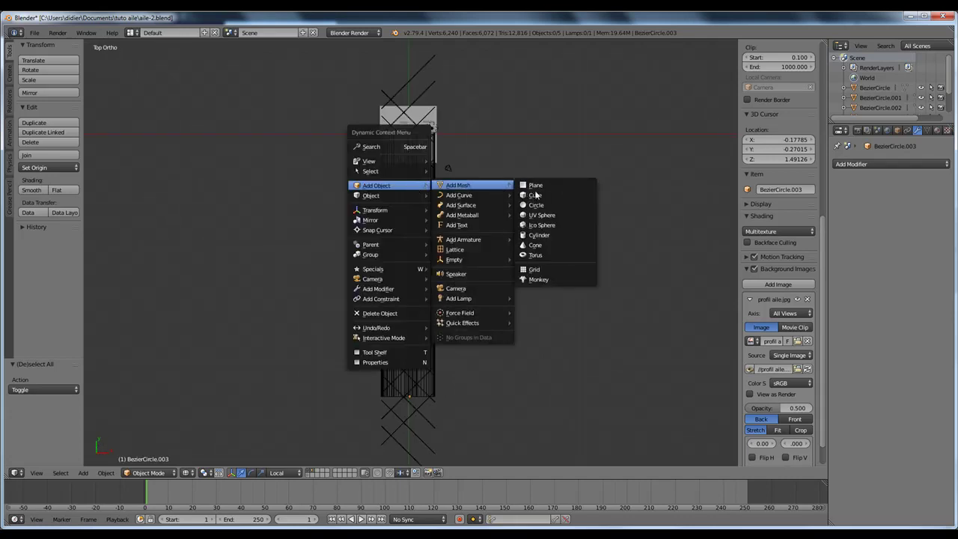
pyautogui.click(535, 237)
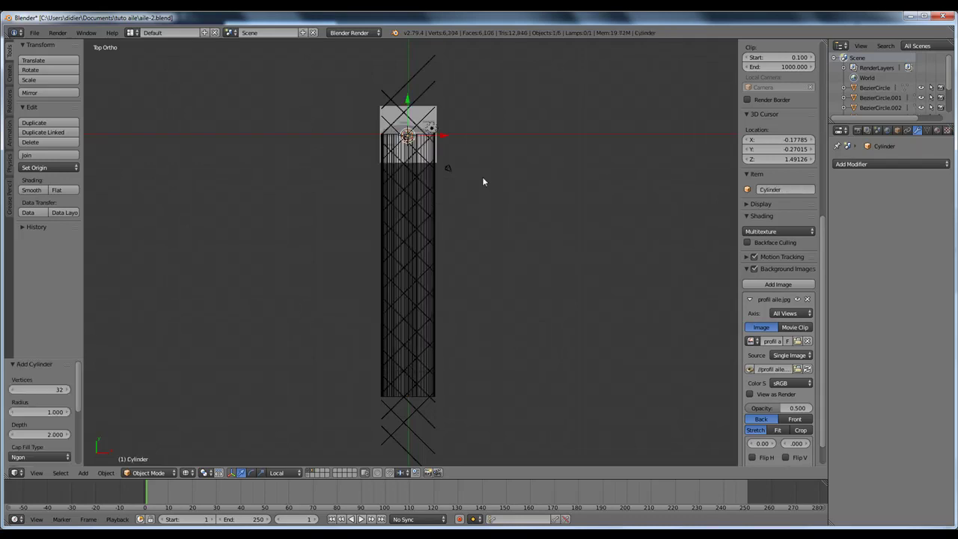
# Rotate the new cylinder 90° around the global X axis and scale it uniformly to about 0.331
pyautogui.scroll(4, 404, 161)
pyautogui.scroll(-2, 420, 128)
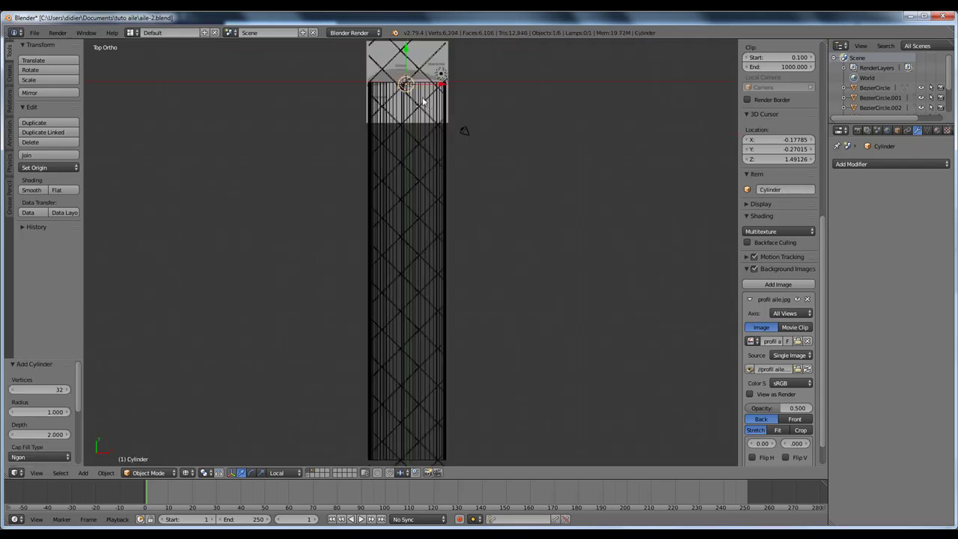
pyautogui.scroll(4, 449, 199)
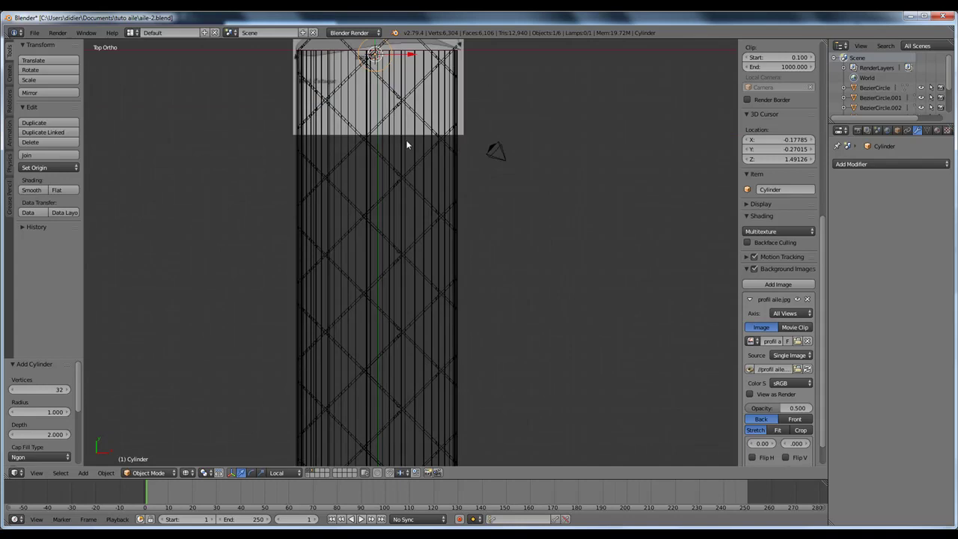
pyautogui.keyDown('shift'); pyautogui.moveTo(406, 146); pyautogui.dragTo(408, 225, button='middle'); pyautogui.keyUp('shift')
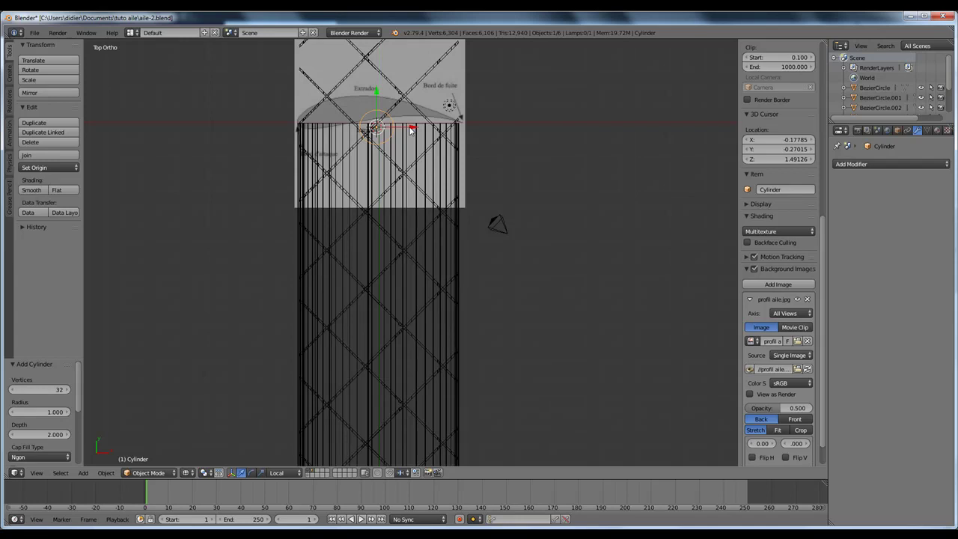
pyautogui.write('rx90')
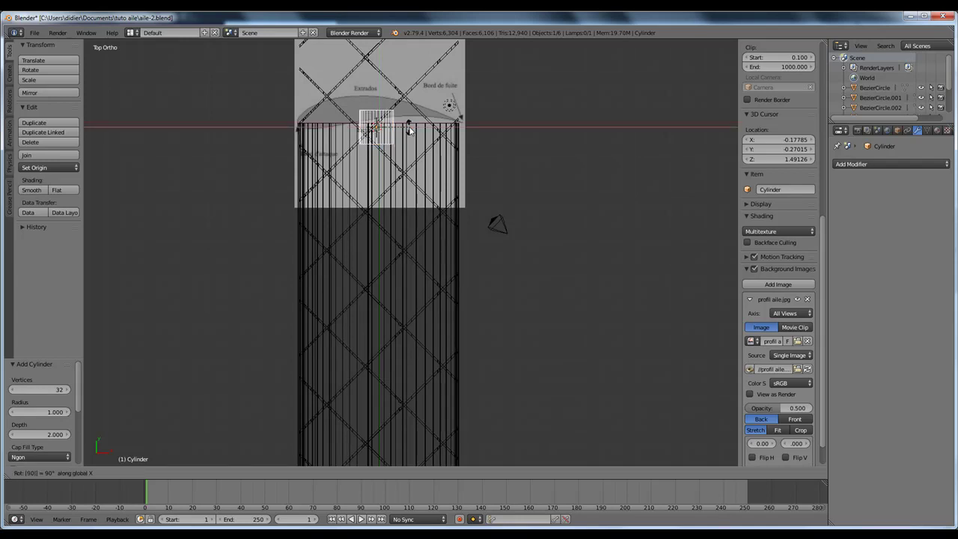
pyautogui.press('Return')
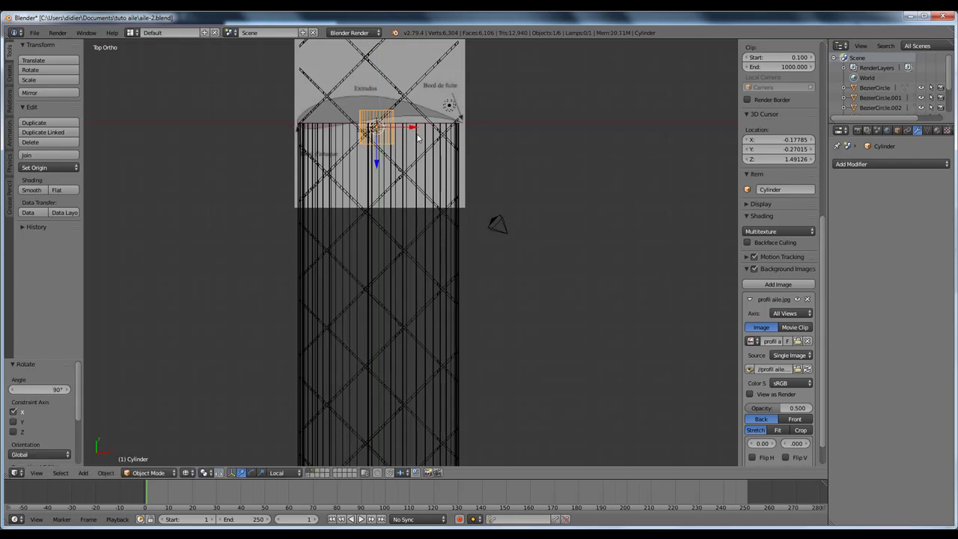
pyautogui.press('s')
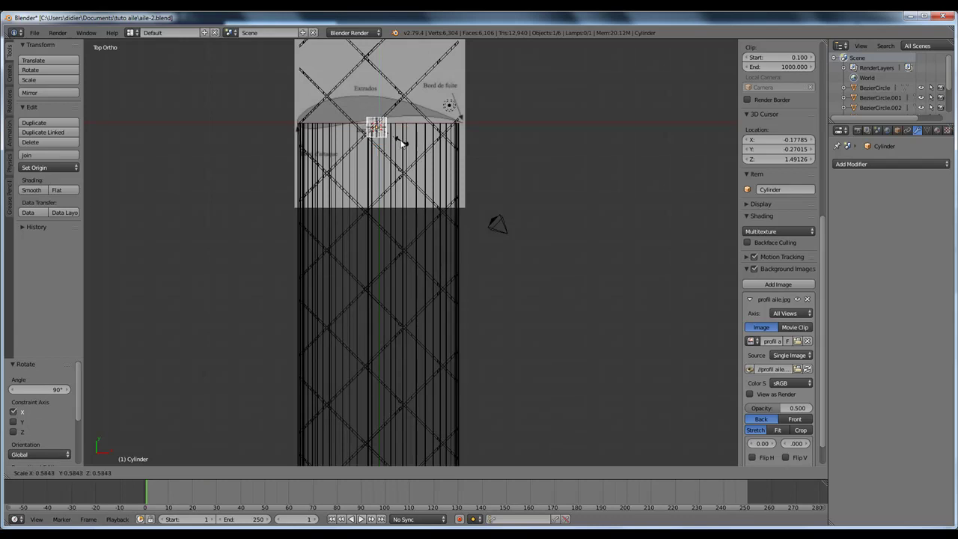
pyautogui.click(391, 136)
# Move the cylinder in front view about -0.321 on X and -0.642 on Z, into the airfoil's third rib opening
pyautogui.moveTo(391, 136); pyautogui.dragTo(395, 39, button='middle')
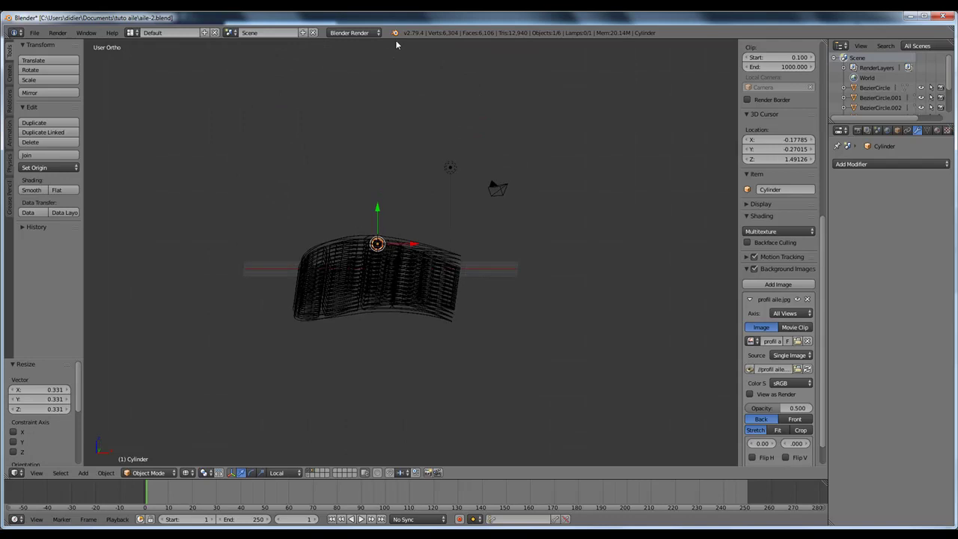
pyautogui.press('KP_1')
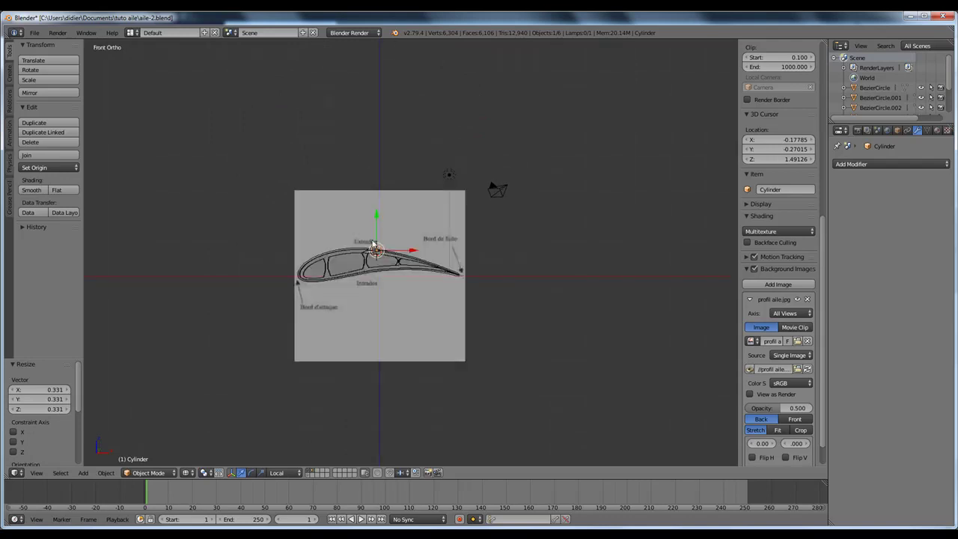
pyautogui.moveTo(377, 249); pyautogui.dragTo(374, 258)
pyautogui.scroll(3, 370, 264)
pyautogui.scroll(3, 350, 276)
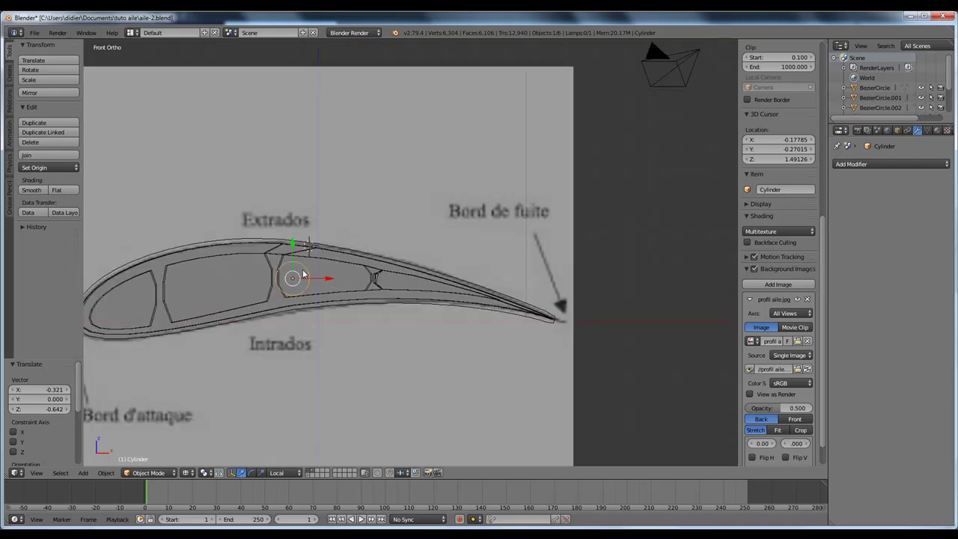
pyautogui.moveTo(300, 278); pyautogui.dragTo(300, 277)
# Scale the cylinder uniformly by about 0.497 and shift it about -0.156 along X towards the rib's vertical web
pyautogui.press('s')
pyautogui.click(324, 301)
pyautogui.press('g')
pyautogui.press('x')
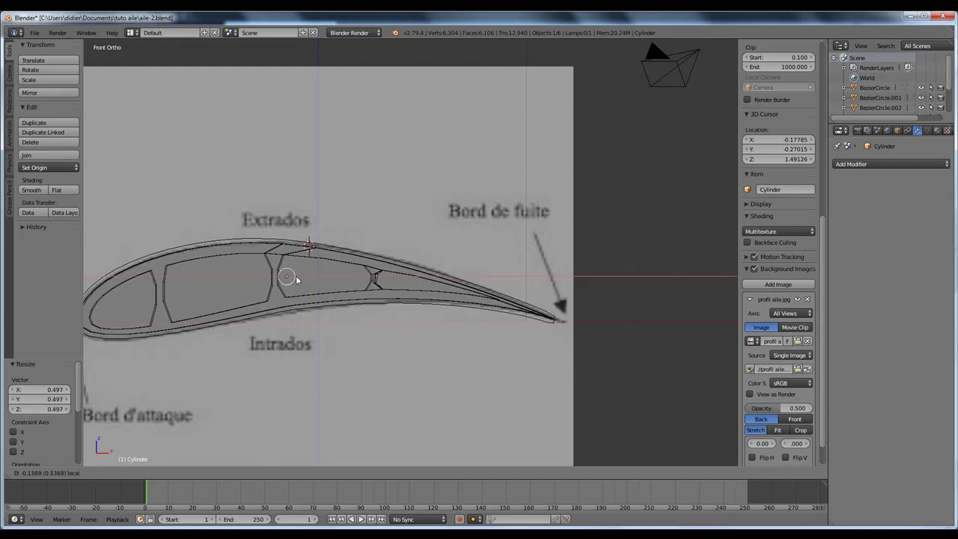
pyautogui.click(295, 279)
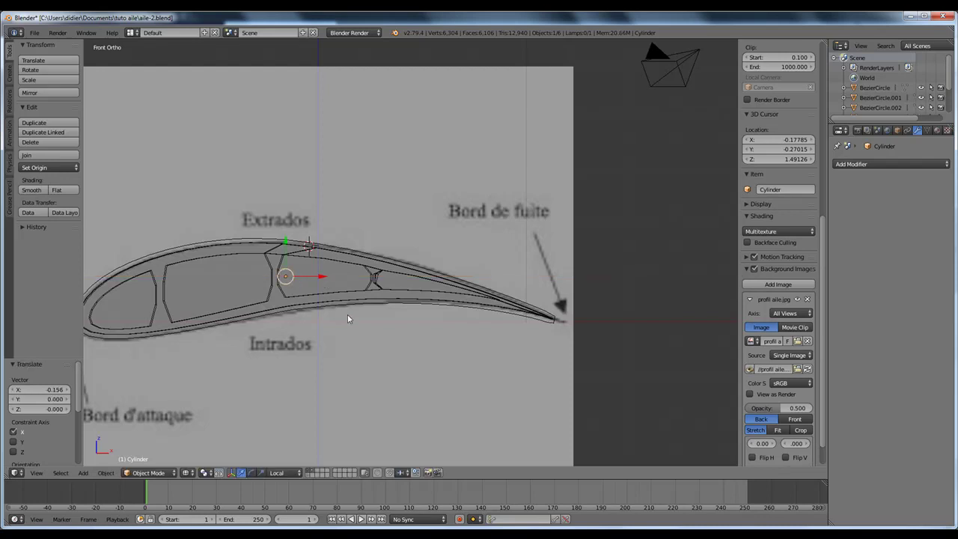
# Stretch the cylinder in Edit Mode to the wing's far end, moving its inner end vertices about 8.662 and 37.032 along local Z
pyautogui.press('KP_7')
pyautogui.scroll(-4, 398, 217)
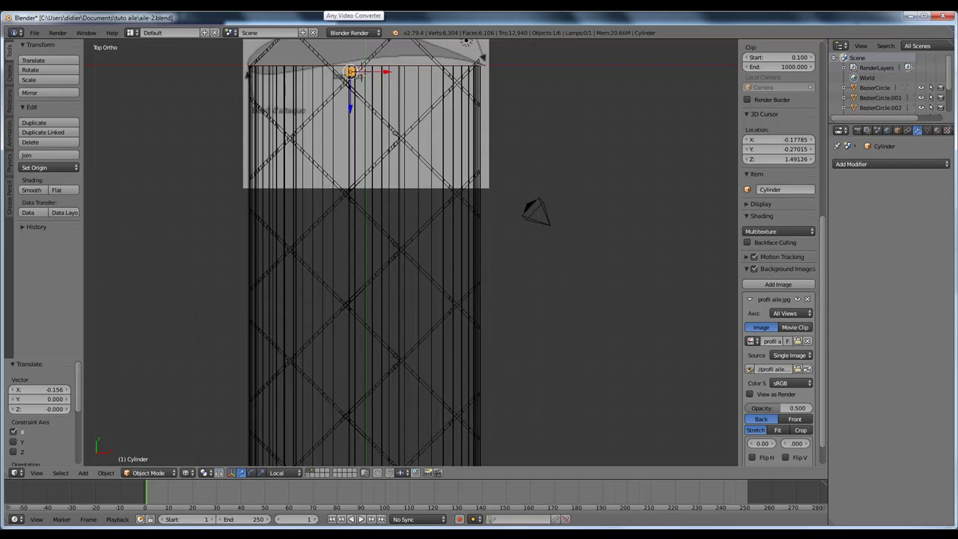
pyautogui.press('KP_Decimal')
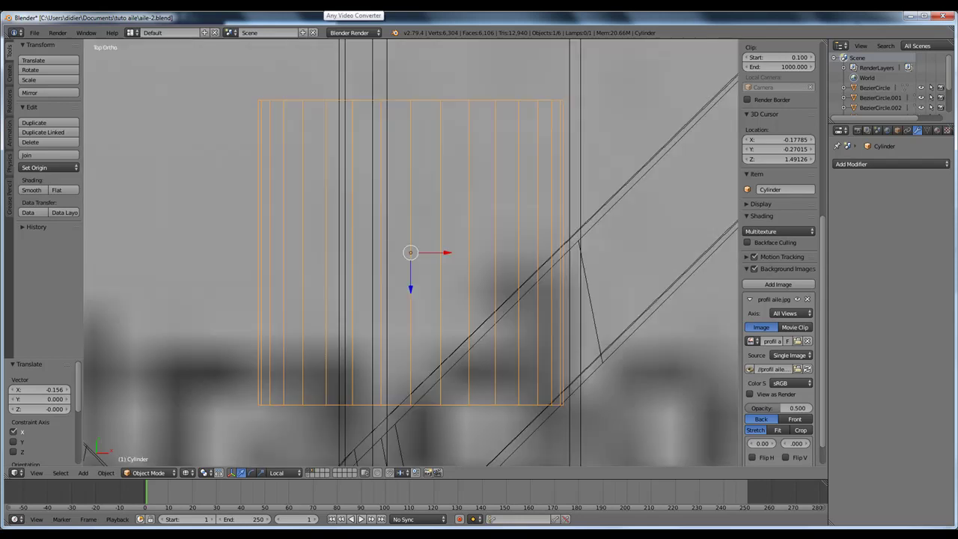
pyautogui.press('Tab')
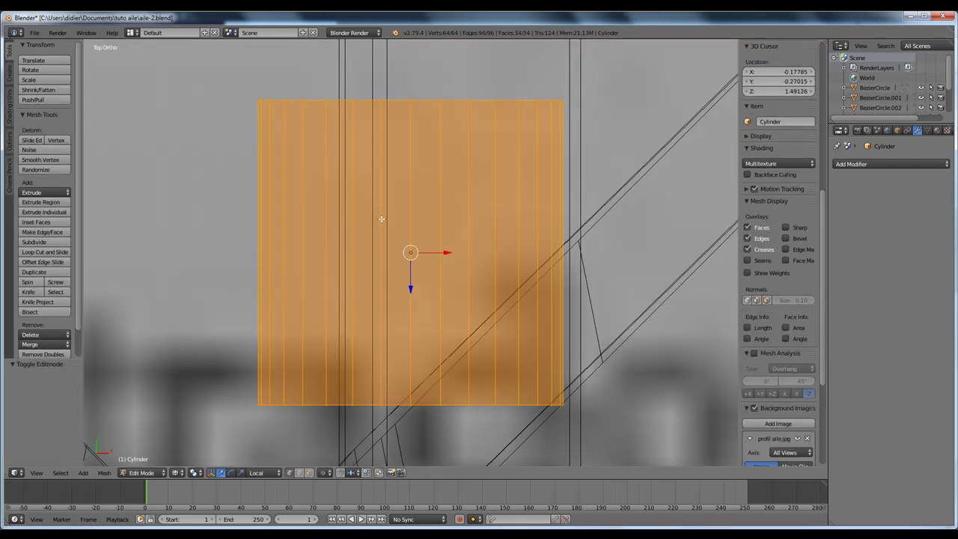
pyautogui.press('a')
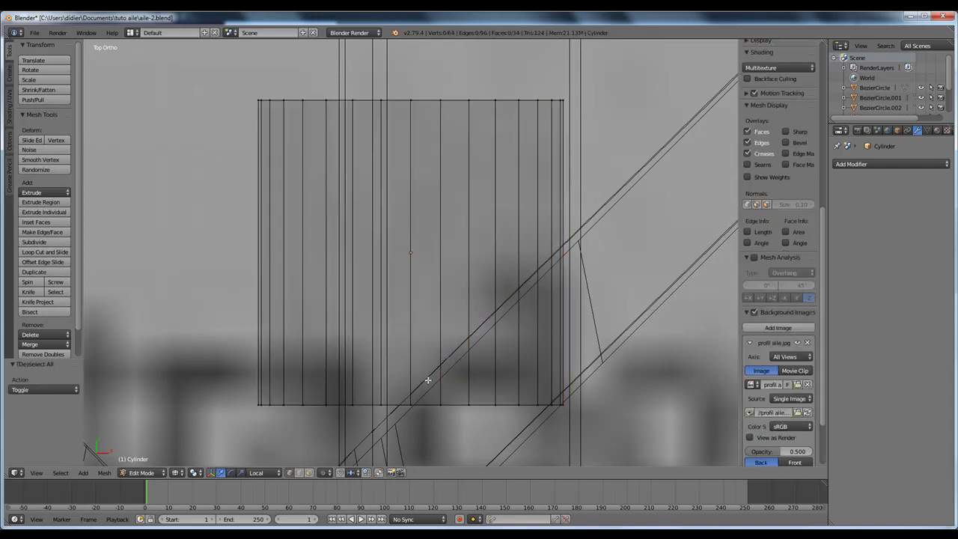
pyautogui.press('b')
pyautogui.moveTo(229, 383); pyautogui.dragTo(621, 437)
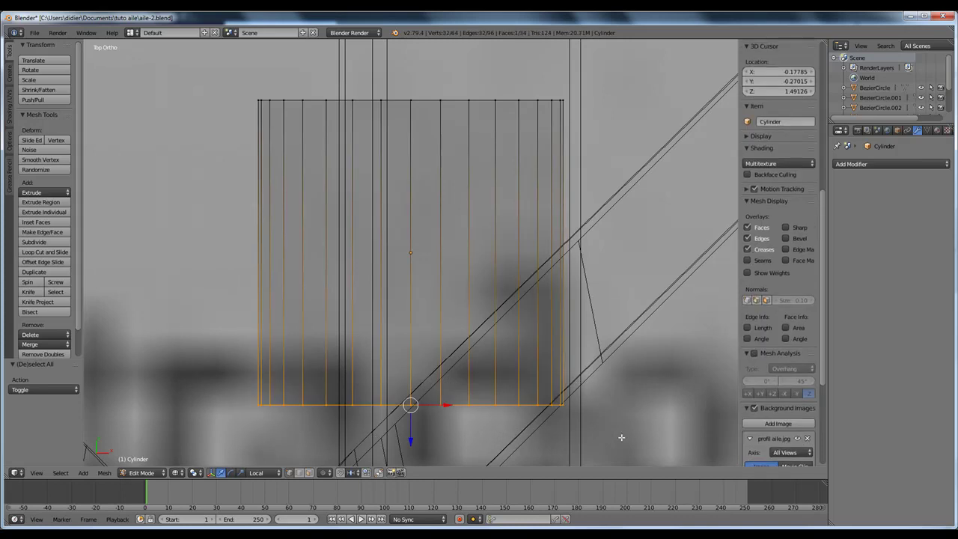
pyautogui.scroll(-3, 571, 439)
pyautogui.scroll(-10, 562, 415)
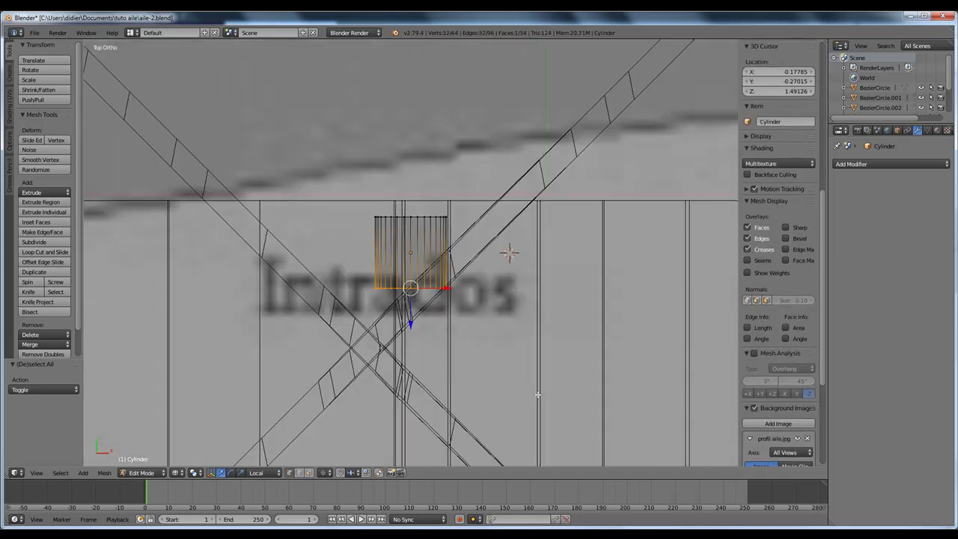
pyautogui.scroll(-5, 484, 360)
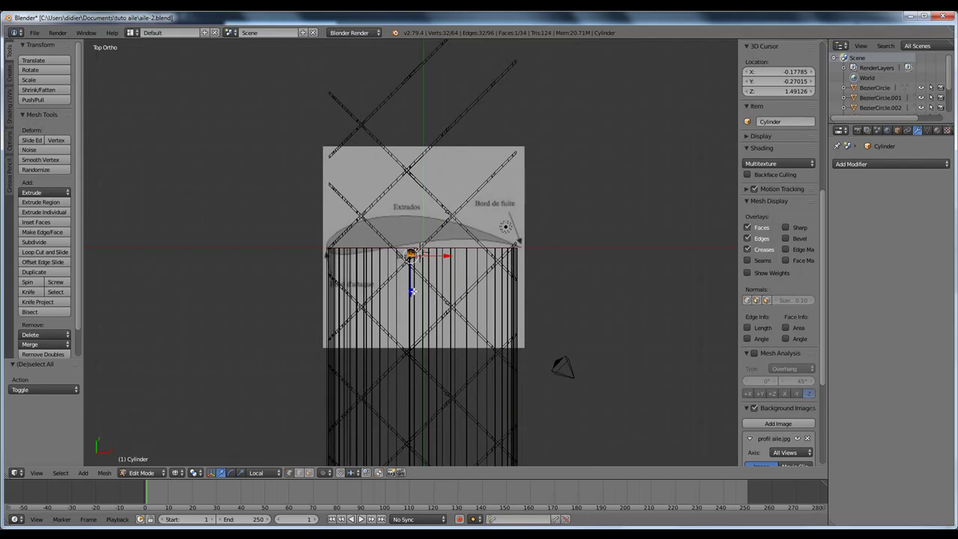
pyautogui.moveTo(410, 290); pyautogui.dragTo(410, 430)
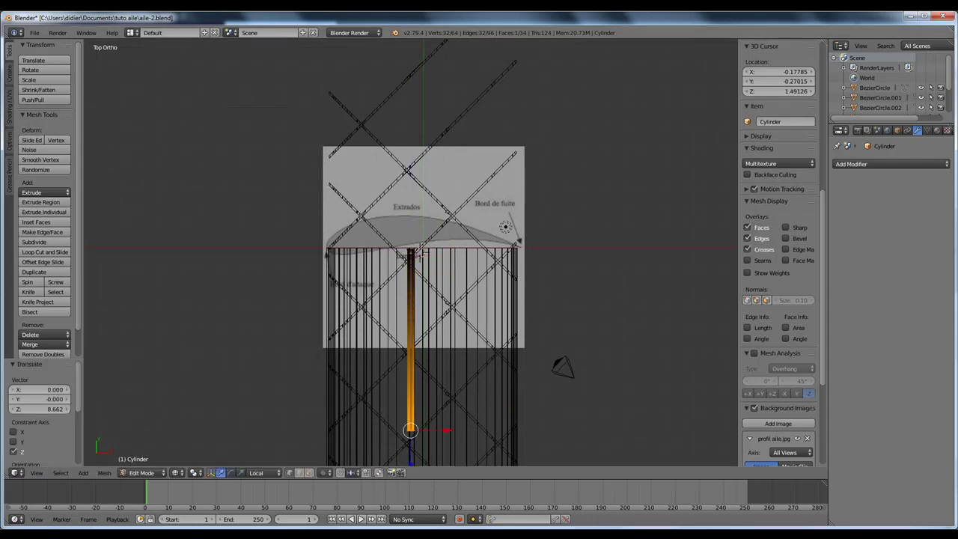
pyautogui.scroll(-9, 488, 203)
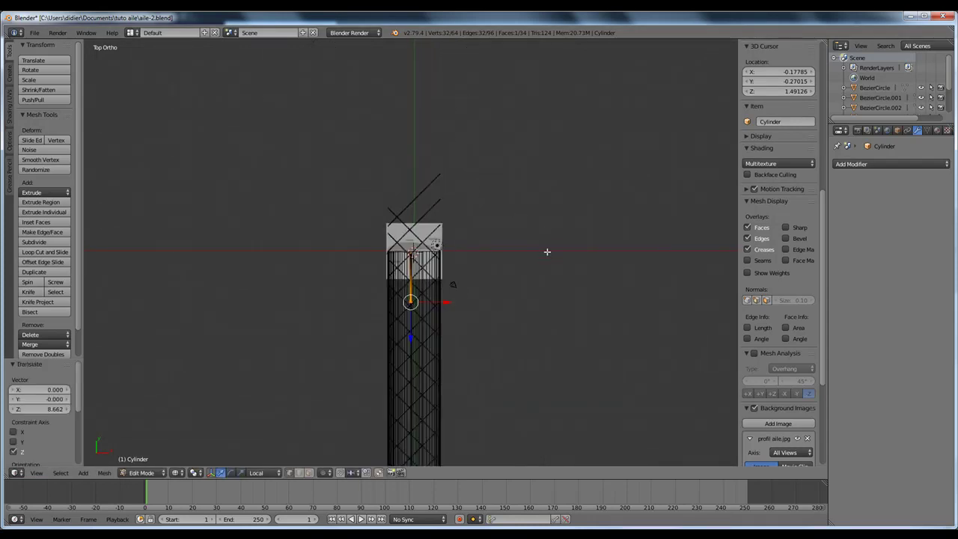
pyautogui.moveTo(411, 323); pyautogui.dragTo(410, 431)
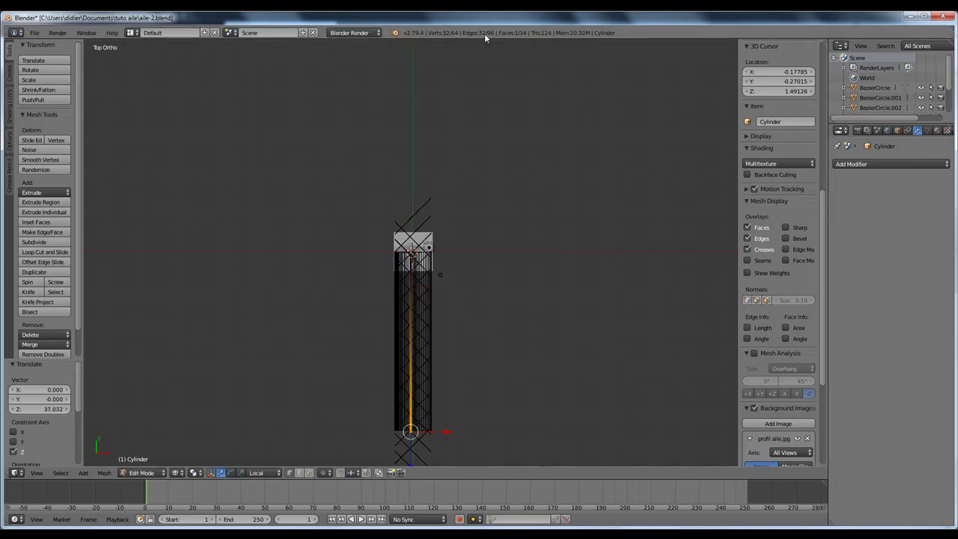
# Select the whole cylinder mesh and check from several angles how it runs through the ribs
pyautogui.moveTo(459, 278); pyautogui.dragTo(461, 202, button='middle')
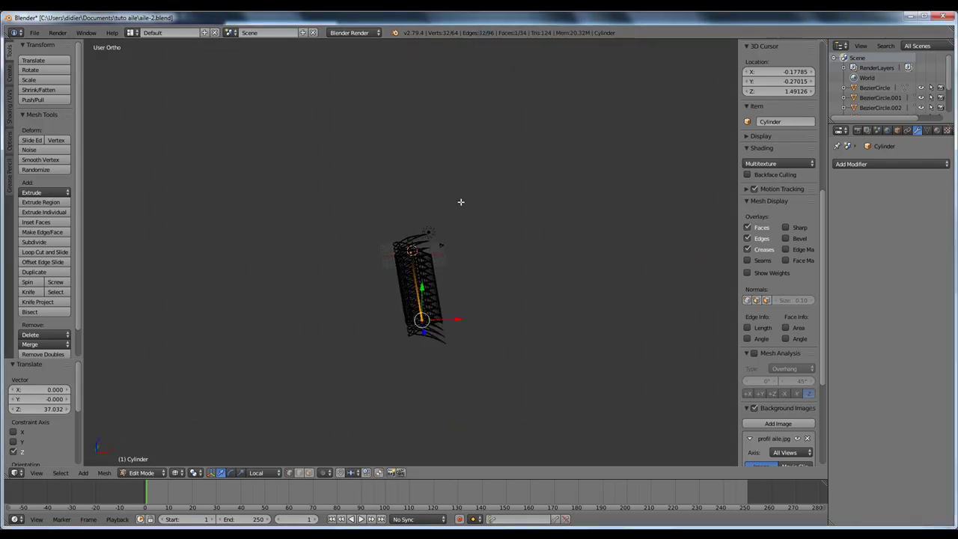
pyautogui.press('a')
pyautogui.press('a')
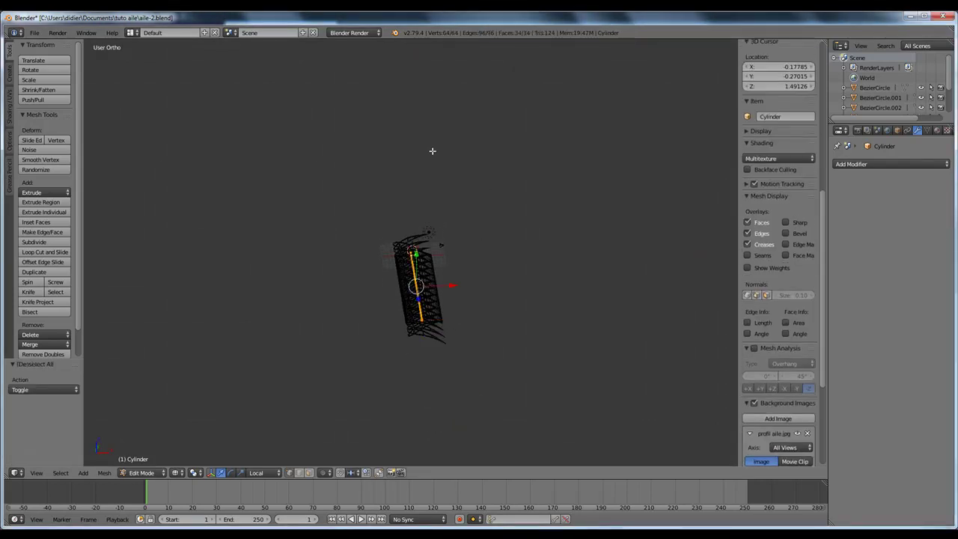
pyautogui.scroll(3, 553, 285)
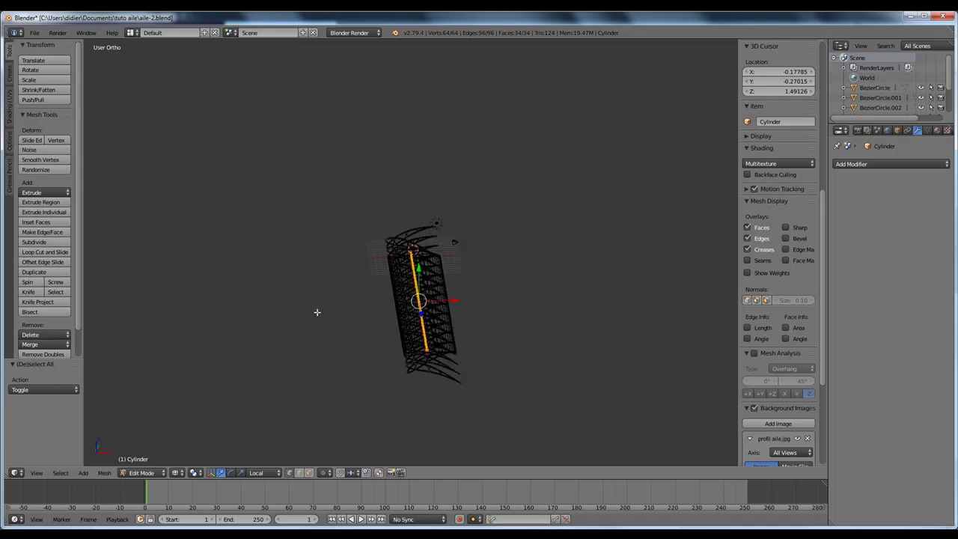
pyautogui.moveTo(477, 329)
pyautogui.mouseDown(button='middle')
pyautogui.moveTo(464, 317)
pyautogui.moveTo(469, 298)
pyautogui.moveTo(454, 327)
pyautogui.moveTo(461, 321)
pyautogui.mouseUp(button='middle')
pyautogui.scroll(4, 460, 172)
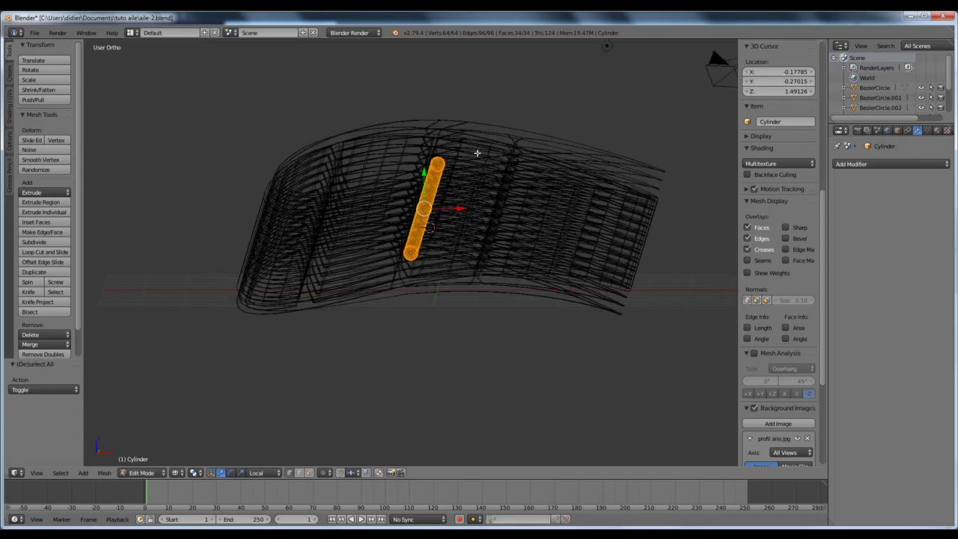
pyautogui.moveTo(478, 153); pyautogui.dragTo(476, 158, button='middle')
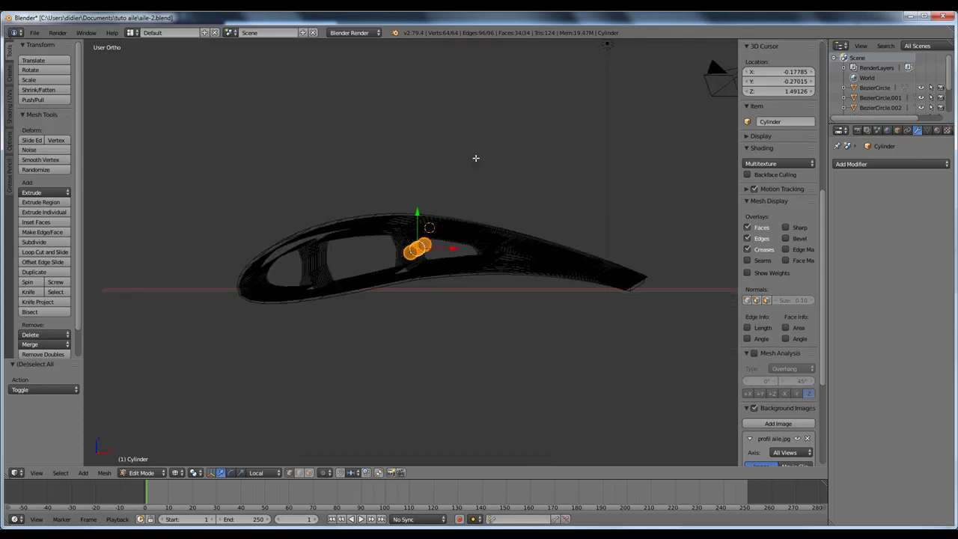
# Add a Solidify modifier to the cylinder and set its thickness to -0.1210 in Object Mode
pyautogui.click(898, 160)
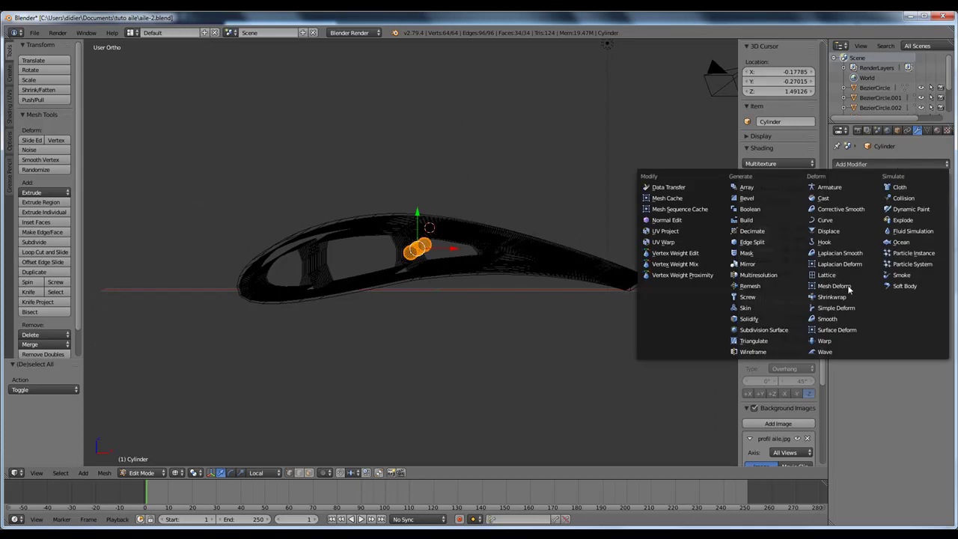
pyautogui.click(757, 321)
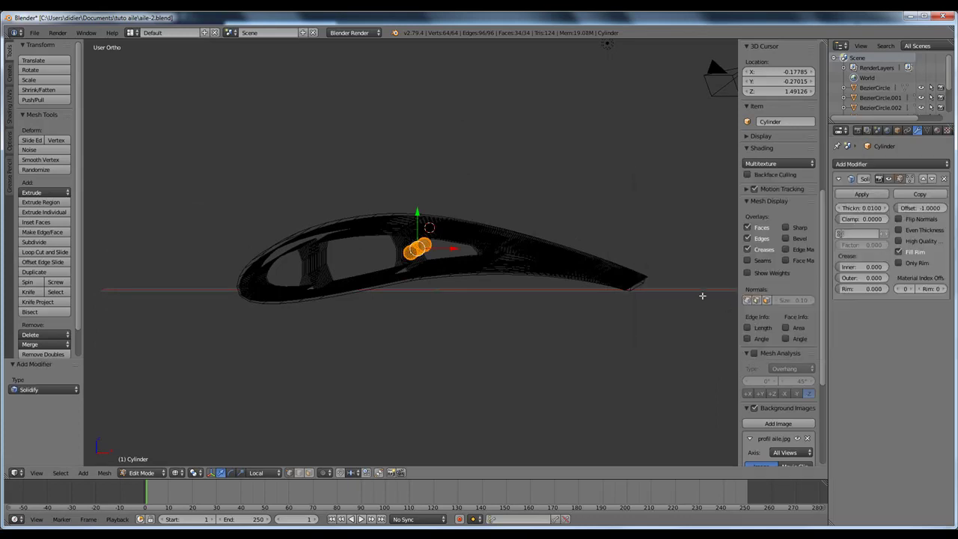
pyautogui.scroll(5, 454, 251)
pyautogui.scroll(4, 455, 250)
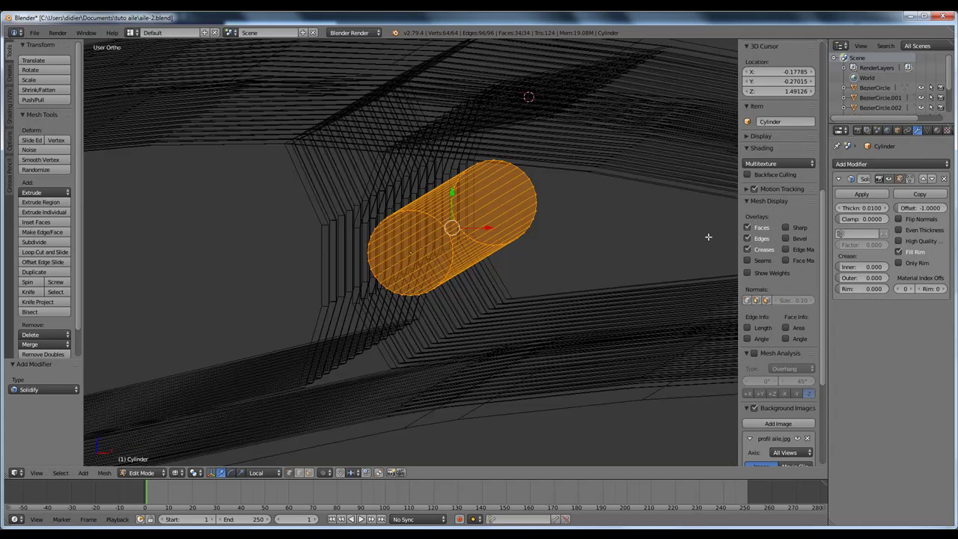
pyautogui.press('Tab')
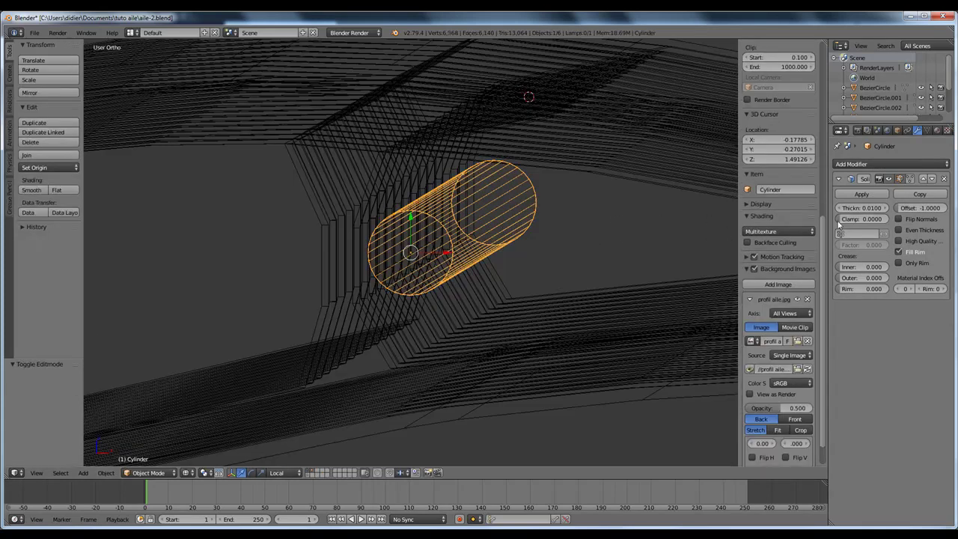
pyautogui.moveTo(879, 209); pyautogui.dragTo(925, 210)
pyautogui.moveTo(682, 232); pyautogui.dragTo(649, 234, button='middle')
pyautogui.moveTo(650, 233); pyautogui.dragTo(649, 238, button='middle')
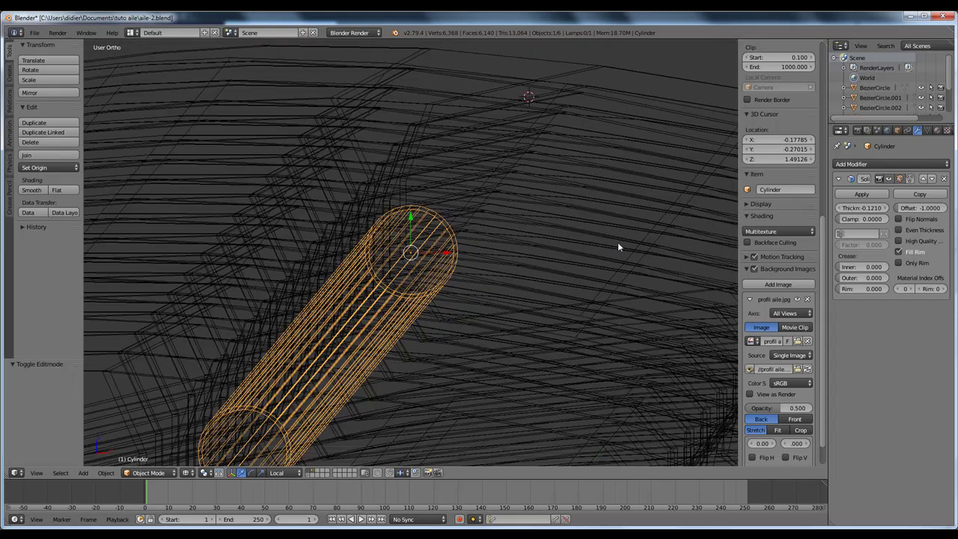
# Deselect the cylinder's mesh in Edit Mode and inspect the tube among the ribs from several angles in solid shading
pyautogui.press('Tab')
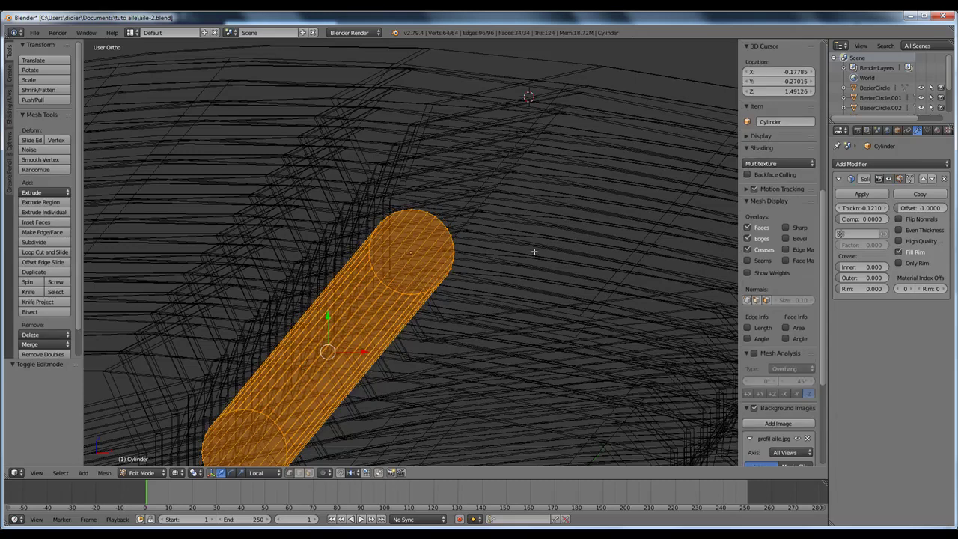
pyautogui.press('a')
pyautogui.moveTo(509, 261); pyautogui.dragTo(491, 237, button='middle')
pyautogui.press('z')
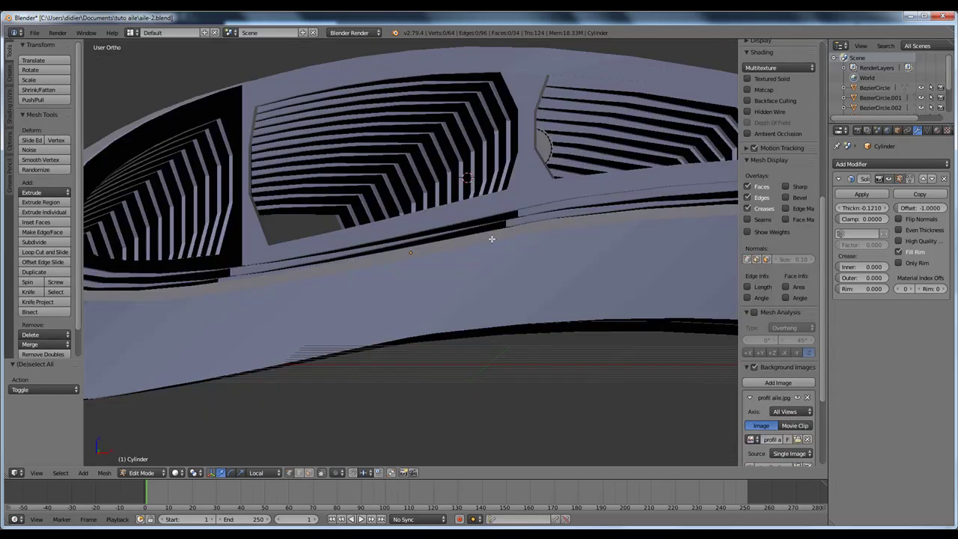
pyautogui.scroll(-3, 491, 237)
pyautogui.scroll(3, 497, 216)
pyautogui.moveTo(497, 216); pyautogui.dragTo(497, 215, button='middle')
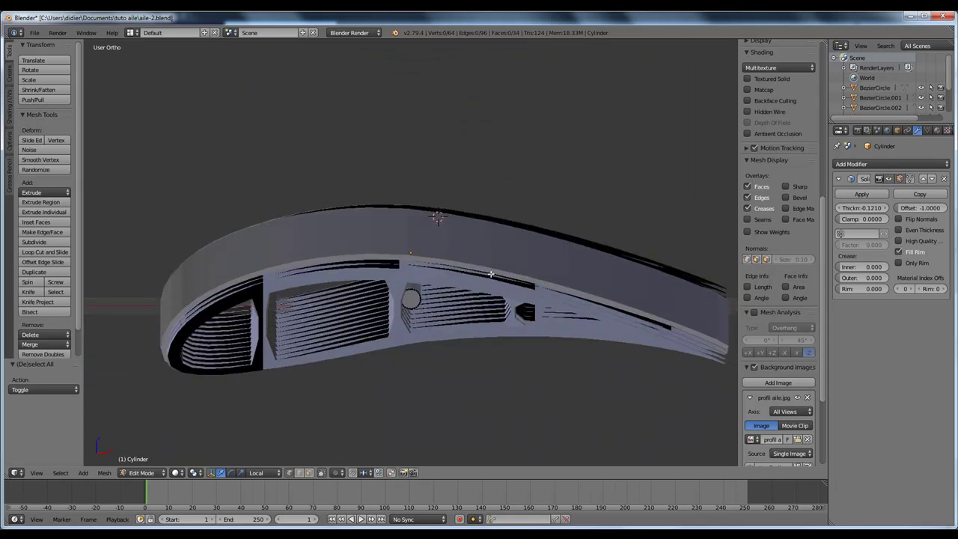
pyautogui.scroll(5, 491, 253)
pyautogui.keyDown('ctrl'); pyautogui.moveTo(490, 360); pyautogui.dragTo(694, 294, button='middle'); pyautogui.keyUp('ctrl')
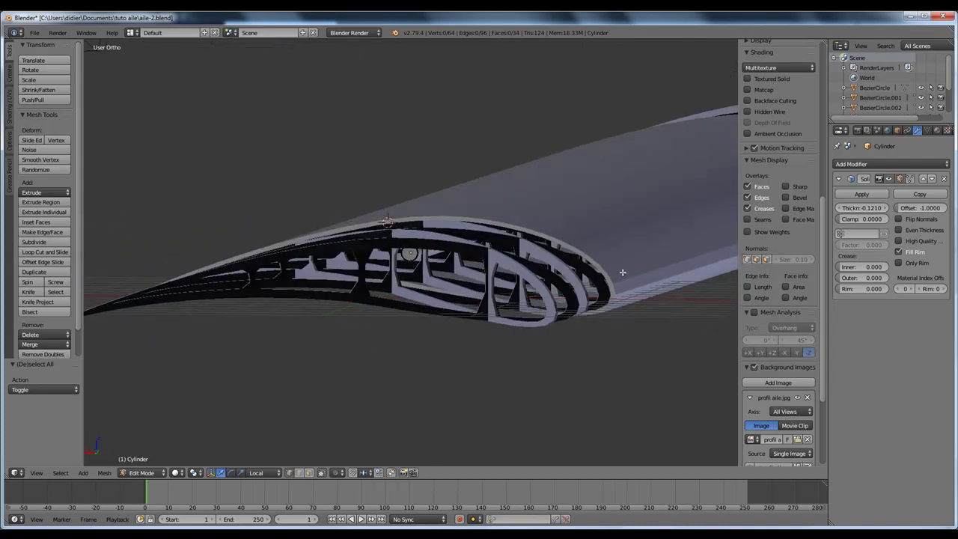
# Delete the end-cap face at the cylinder's near end in Edit Mode, using face selection in wireframe display
pyautogui.scroll(8, 443, 272)
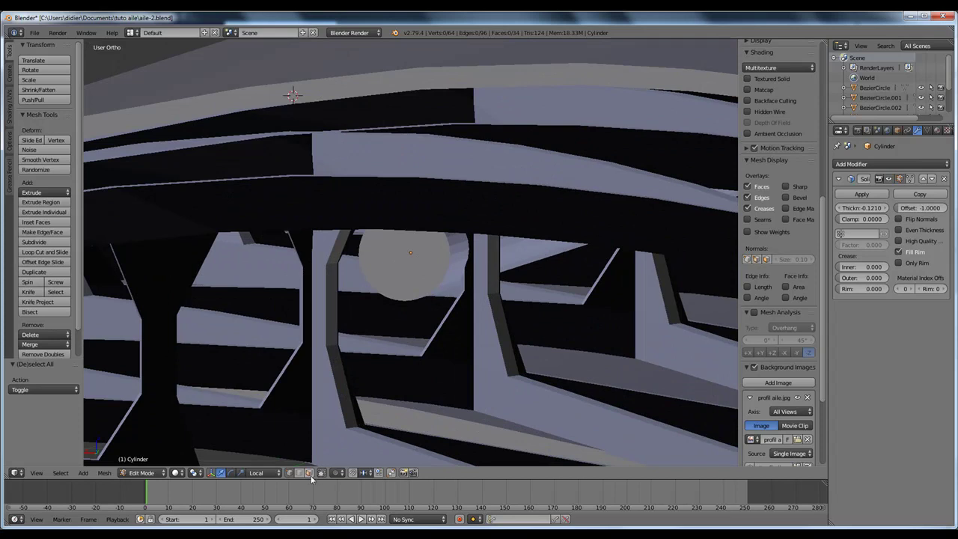
pyautogui.rightClick(405, 258)
pyautogui.press('Tab')
pyautogui.press('Tab')
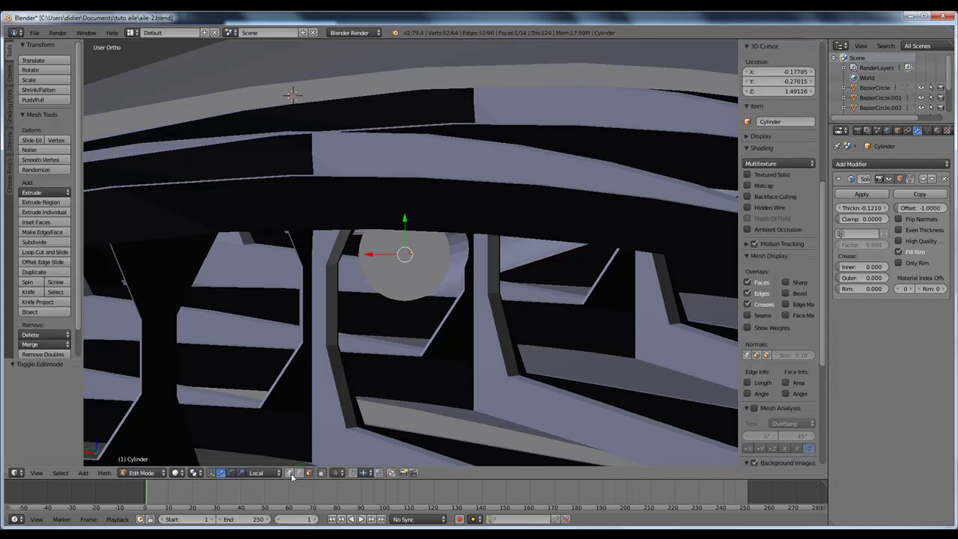
pyautogui.press('Tab')
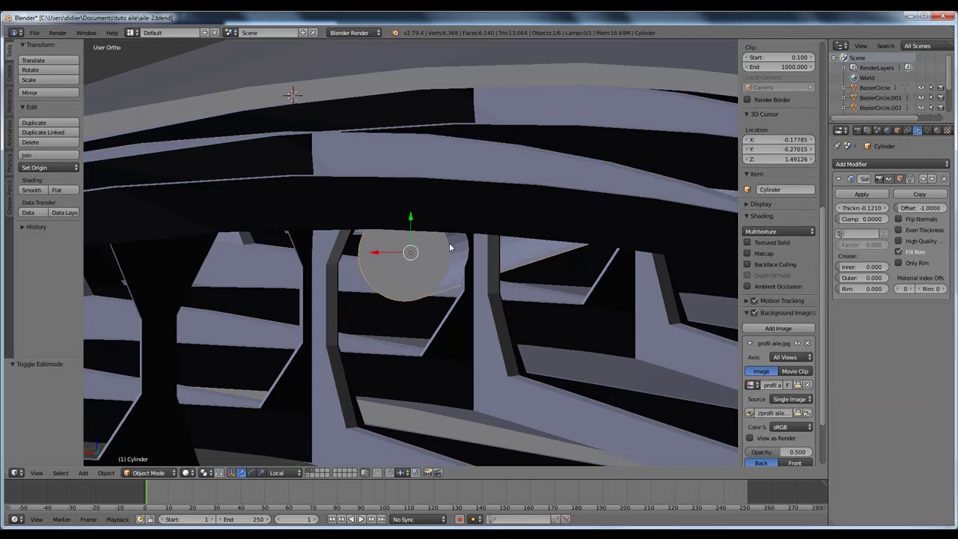
pyautogui.press('z')
pyautogui.press('Tab')
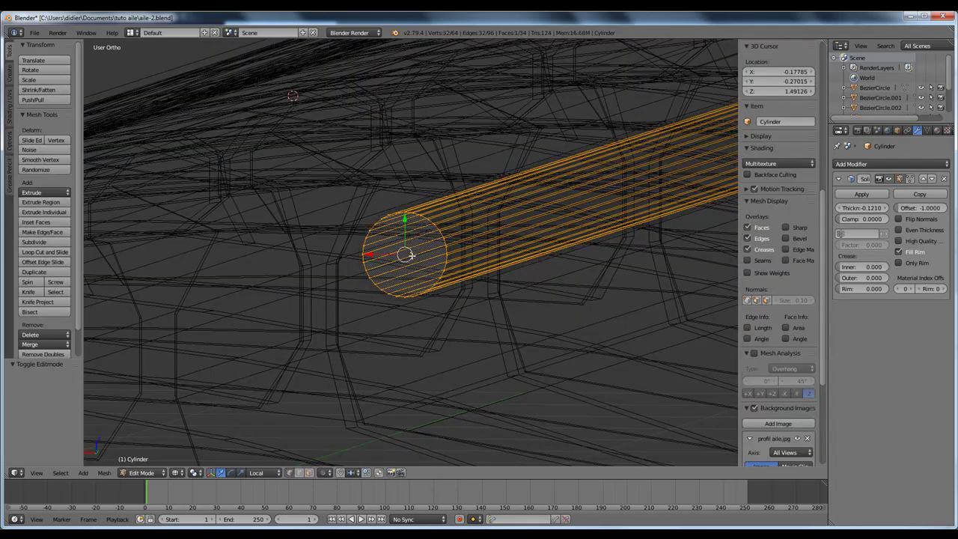
pyautogui.click(308, 475)
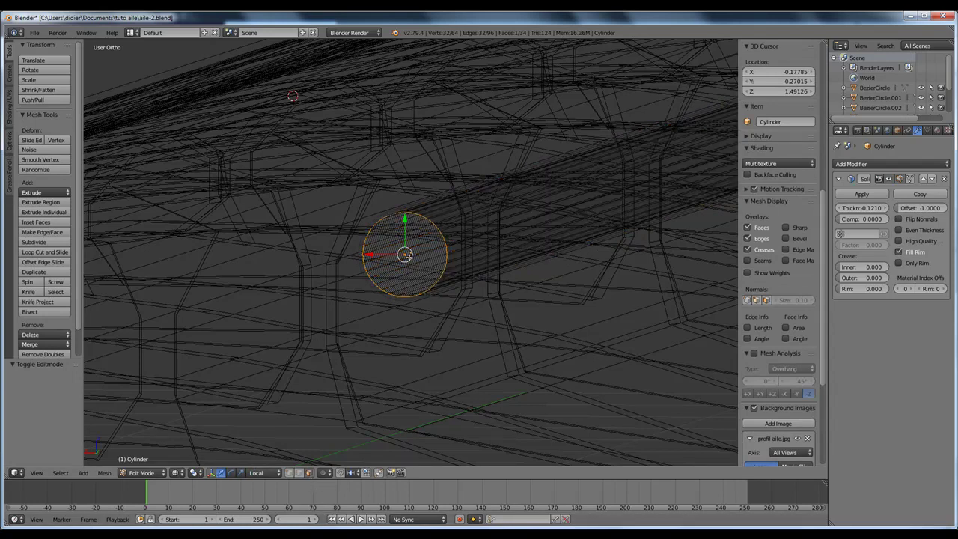
pyautogui.press('x')
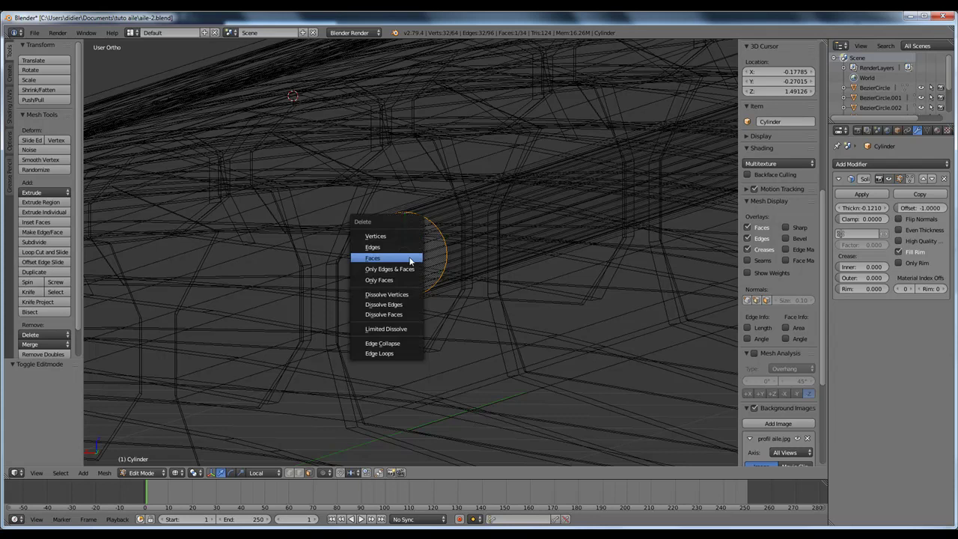
pyautogui.click(410, 258)
pyautogui.scroll(4, 410, 258)
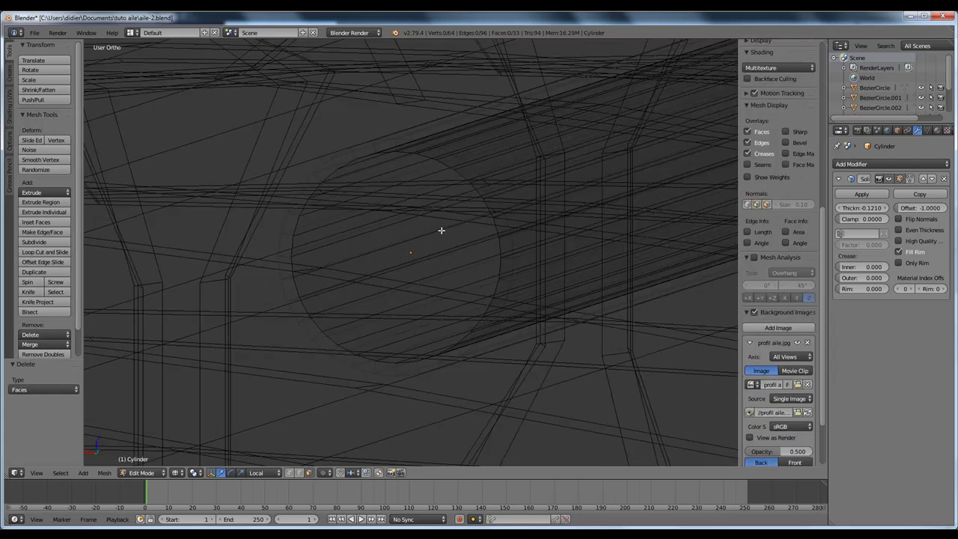
# Apply the Solidify modifier to the cylinder in Object Mode and check the resulting tube wall
pyautogui.moveTo(454, 212); pyautogui.dragTo(603, 214, button='middle')
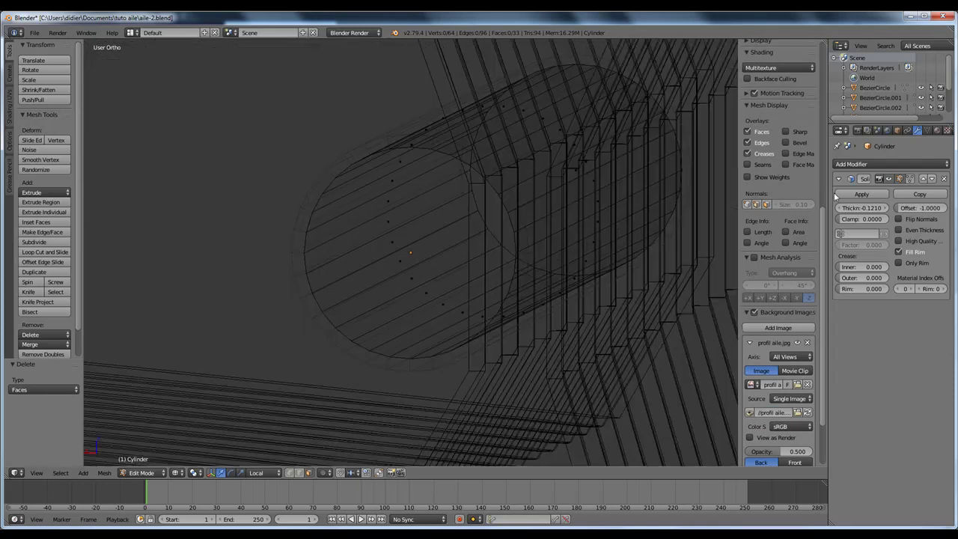
pyautogui.click(857, 197)
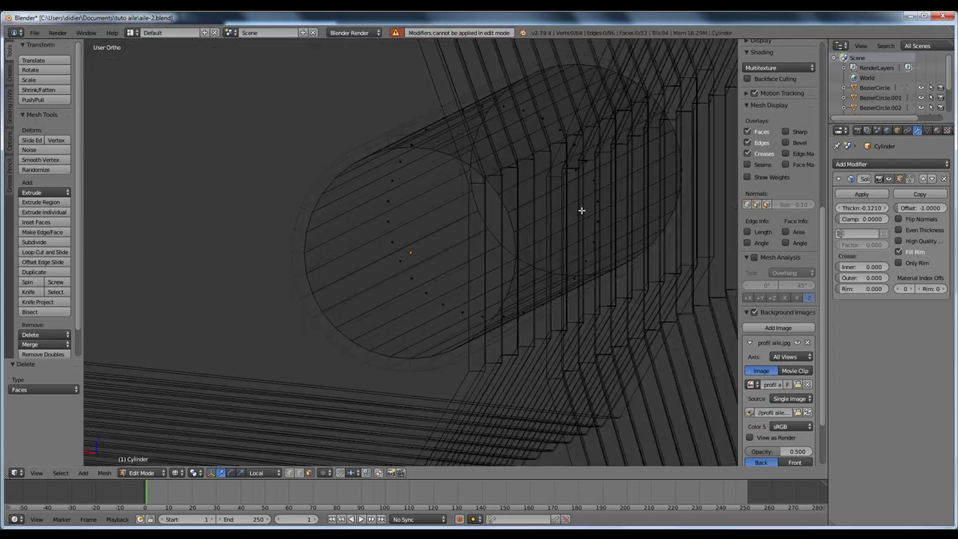
pyautogui.press('Tab')
pyautogui.click(862, 194)
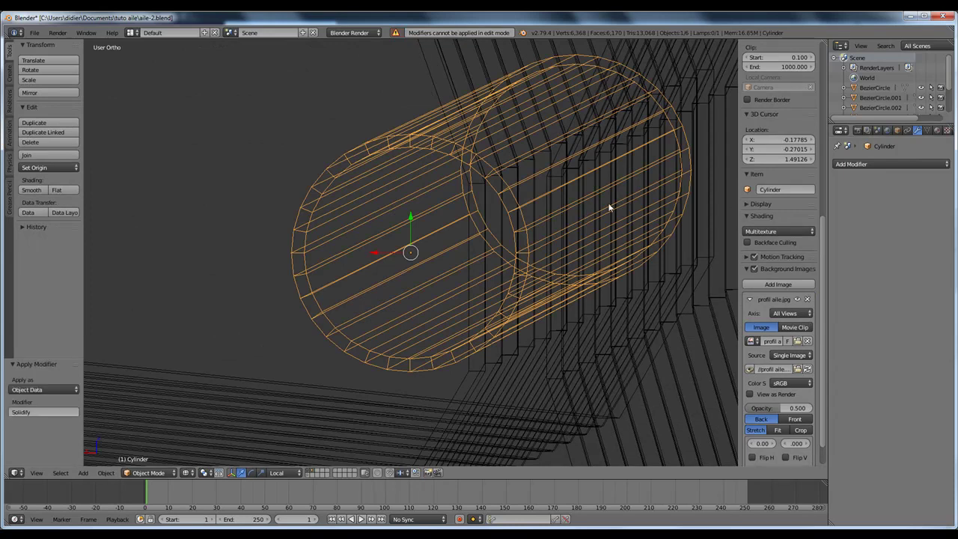
pyautogui.moveTo(573, 215); pyautogui.dragTo(397, 208, button='middle')
pyautogui.scroll(-10, 541, 216)
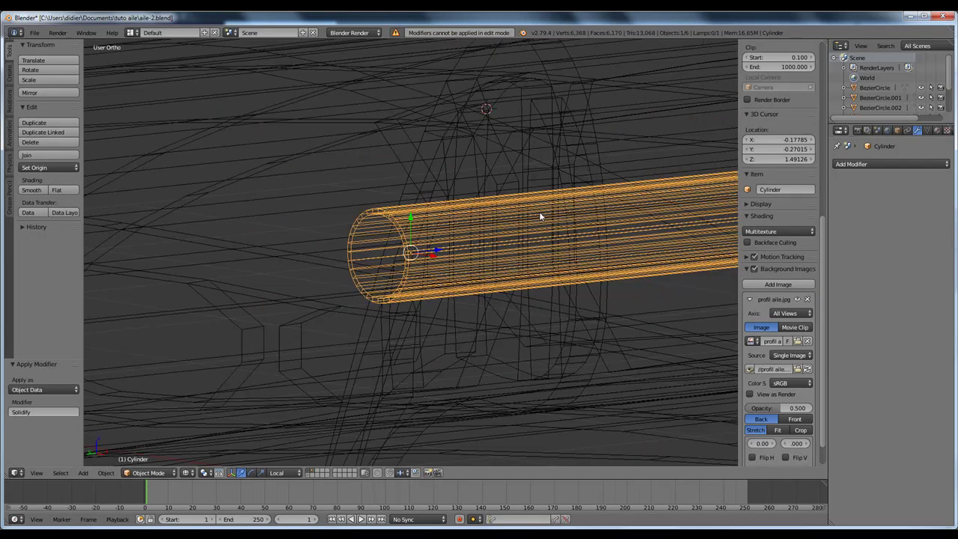
pyautogui.moveTo(638, 234); pyautogui.dragTo(575, 244, button='middle')
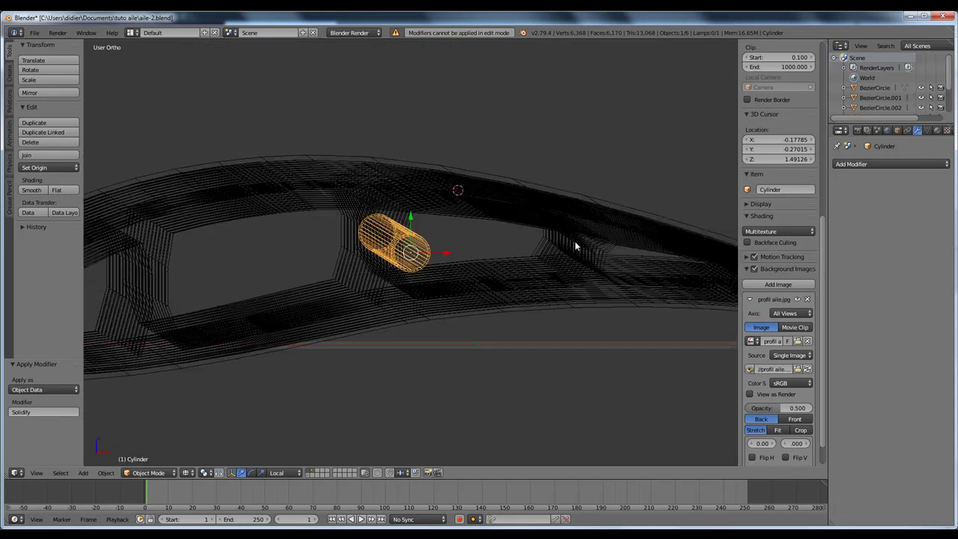
pyautogui.press('Tab')
pyautogui.press('Tab')
pyautogui.rightClick(383, 237)
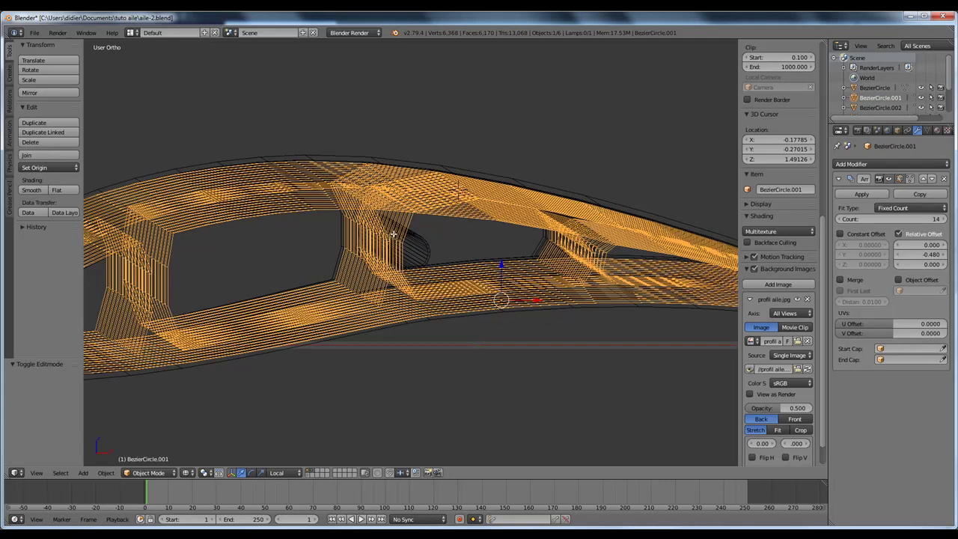
pyautogui.press('Tab')
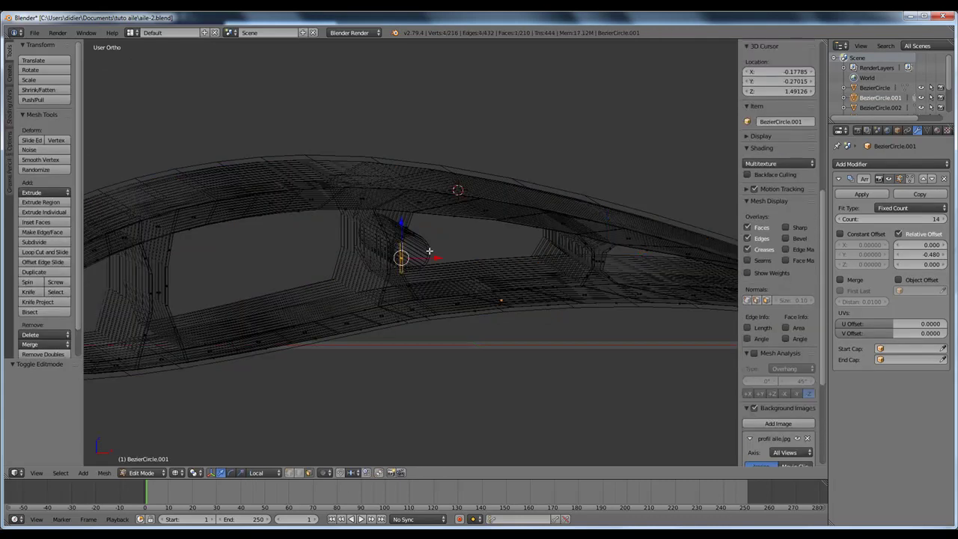
pyautogui.press('Tab')
pyautogui.rightClick(430, 256)
# Delete the outer cap face at the cylinder's closed end in Edit Mode with solid shading
pyautogui.scroll(8, 420, 327)
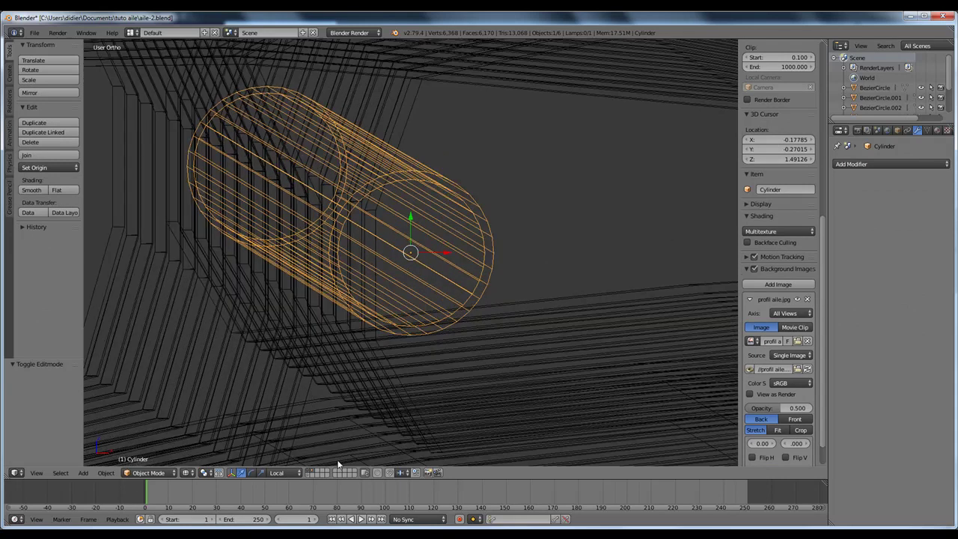
pyautogui.press('z')
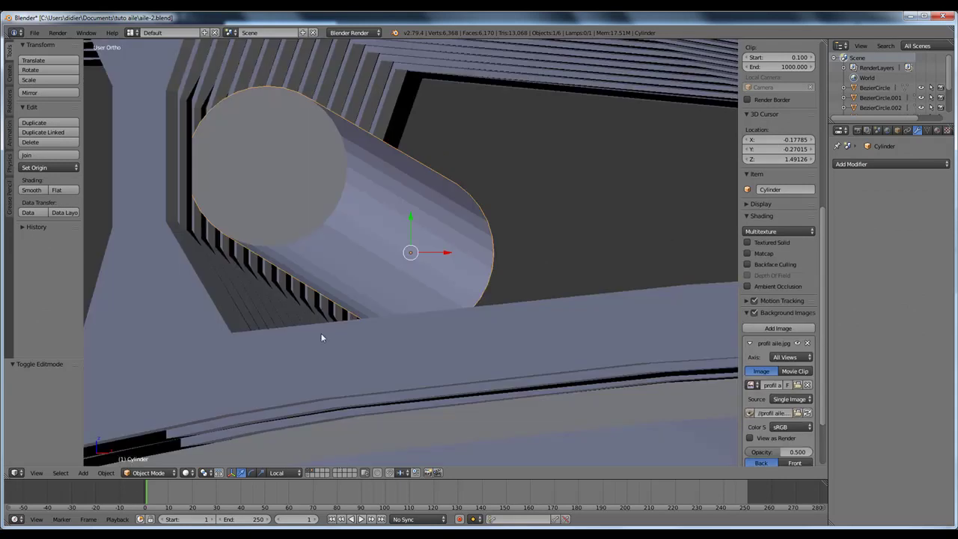
pyautogui.press('Tab')
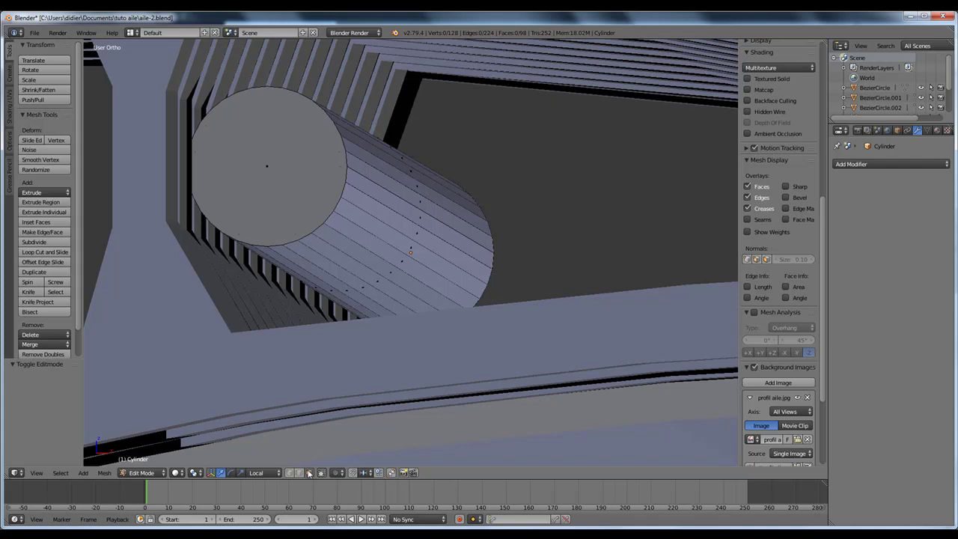
pyautogui.rightClick(270, 166)
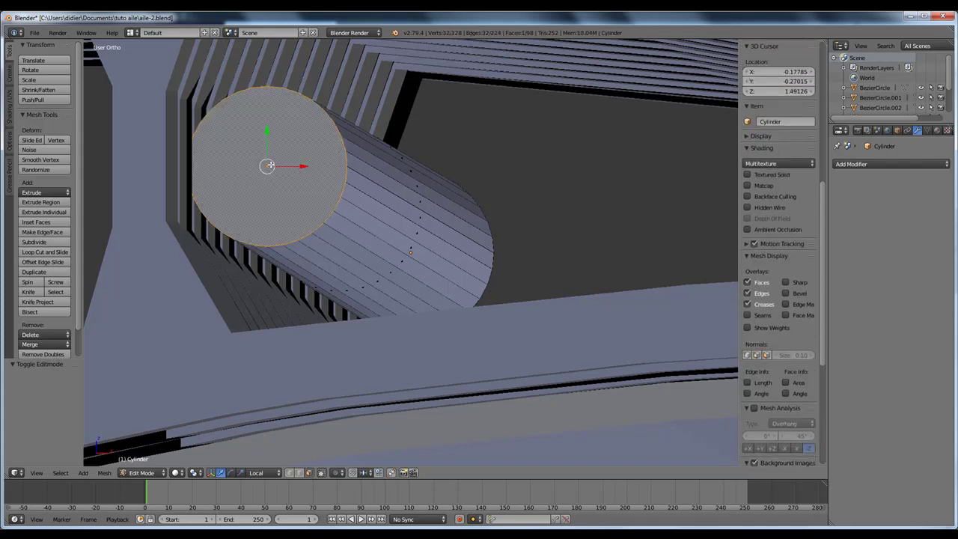
pyautogui.press('x')
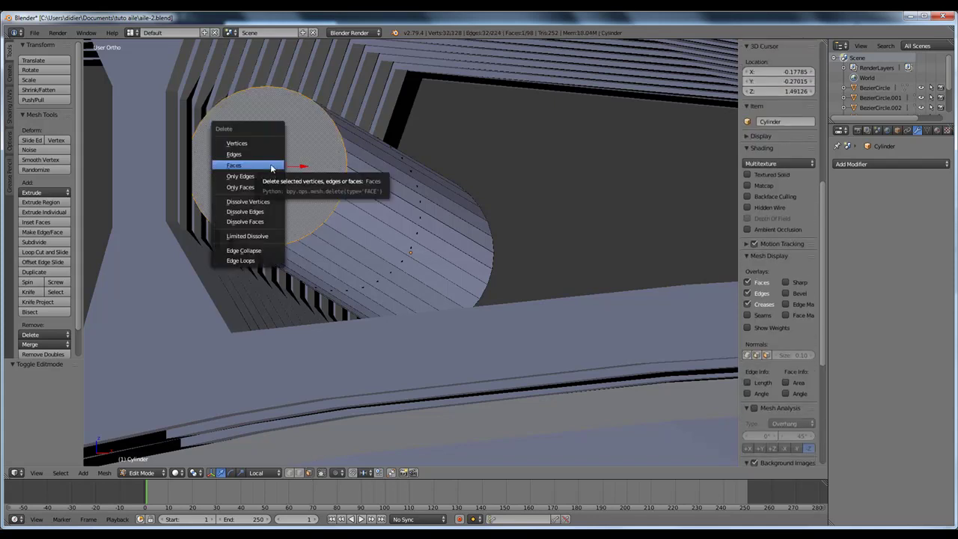
pyautogui.click(273, 165)
# Delete the remaining inner cap face at the same cylinder end from the front view to open the tube
pyautogui.scroll(8, 344, 187)
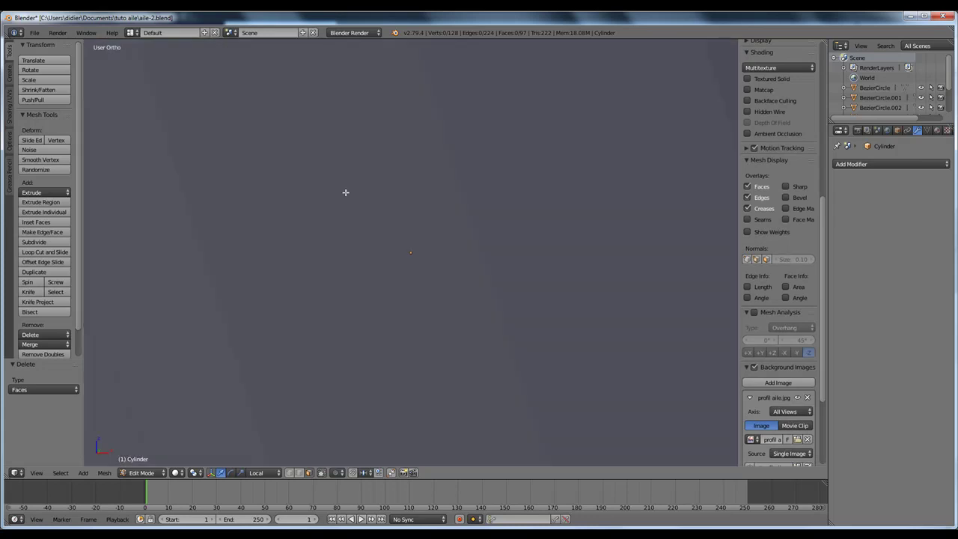
pyautogui.scroll(-3, 344, 182)
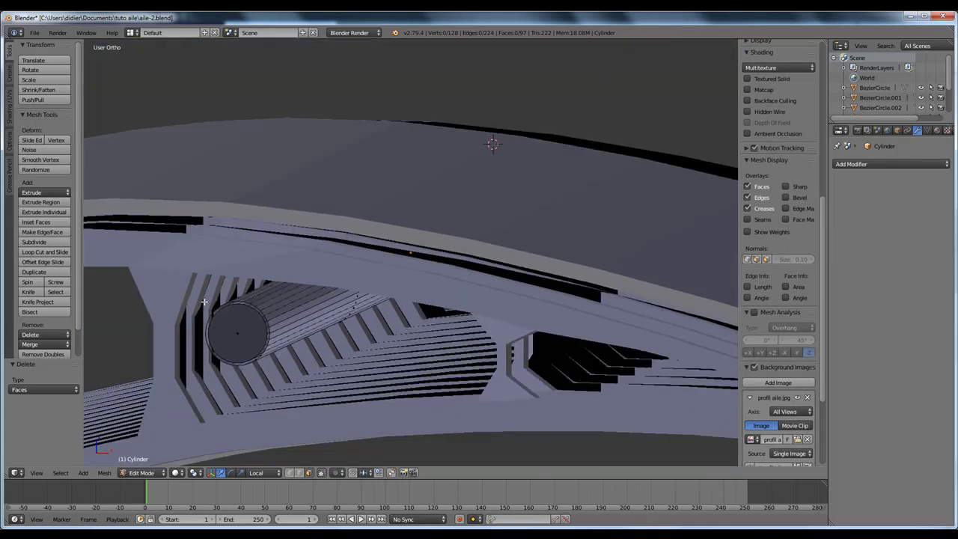
pyautogui.moveTo(235, 350)
pyautogui.mouseDown(button='middle')
pyautogui.moveTo(245, 340)
pyautogui.moveTo(240, 349)
pyautogui.mouseUp(button='middle')
pyautogui.scroll(4, 297, 317)
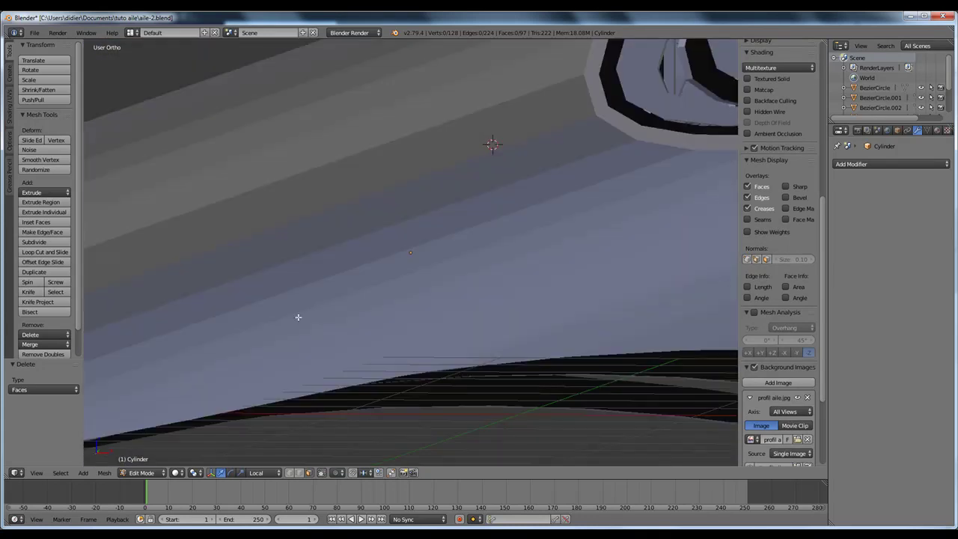
pyautogui.scroll(-8, 340, 283)
pyautogui.press('KP_1')
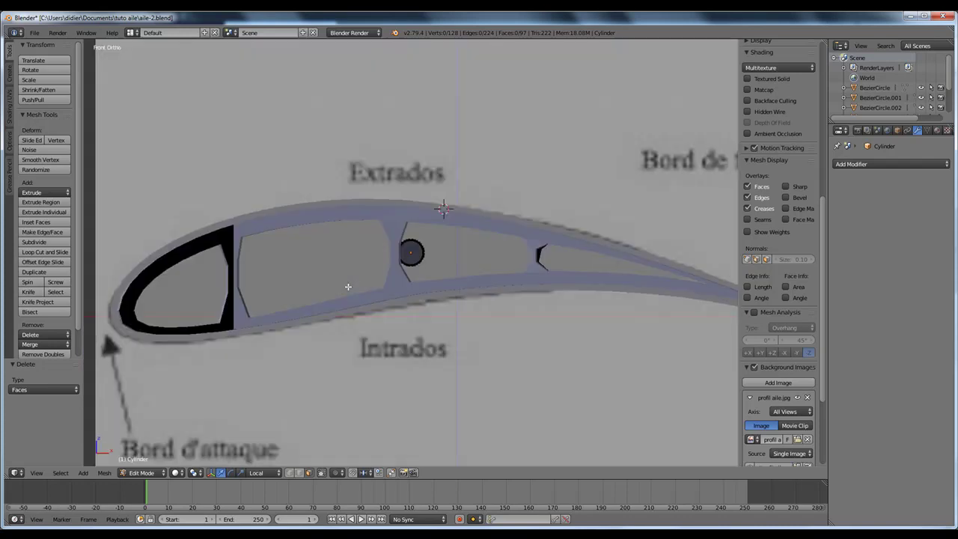
pyautogui.scroll(6, 431, 245)
pyautogui.rightClick(424, 258)
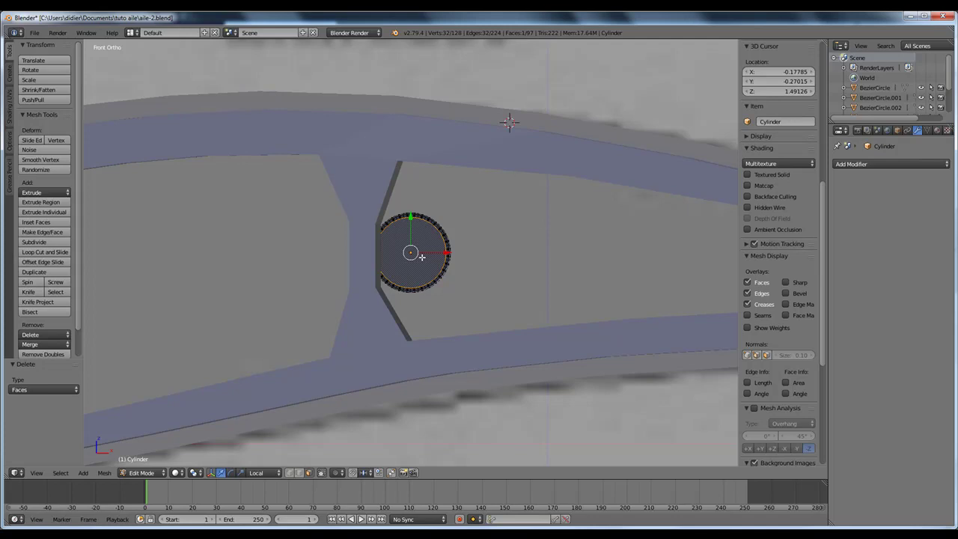
pyautogui.press('x')
pyautogui.click(422, 258)
pyautogui.scroll(8, 424, 256)
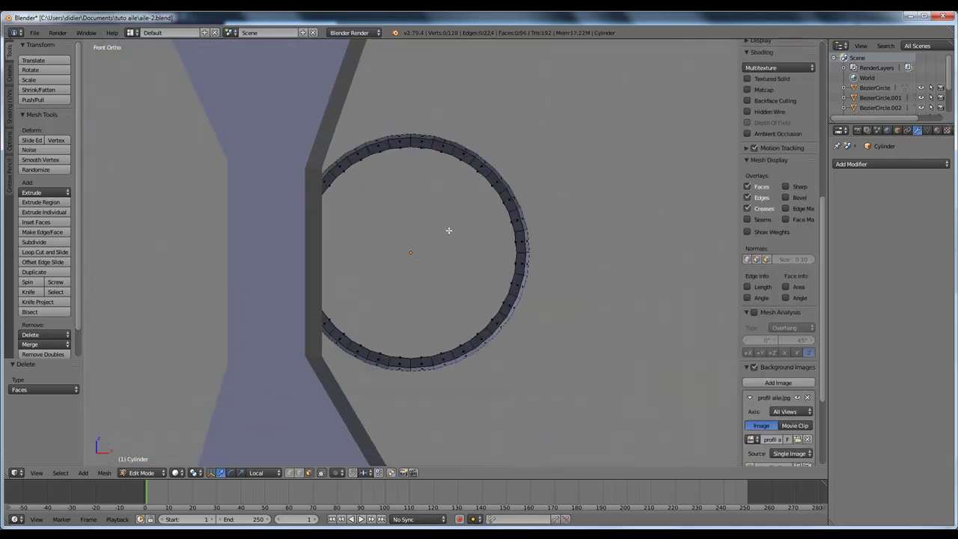
# Select a face on the tube's rim and inspect the hollow tube among the ribs from several angles
pyautogui.rightClick(517, 169)
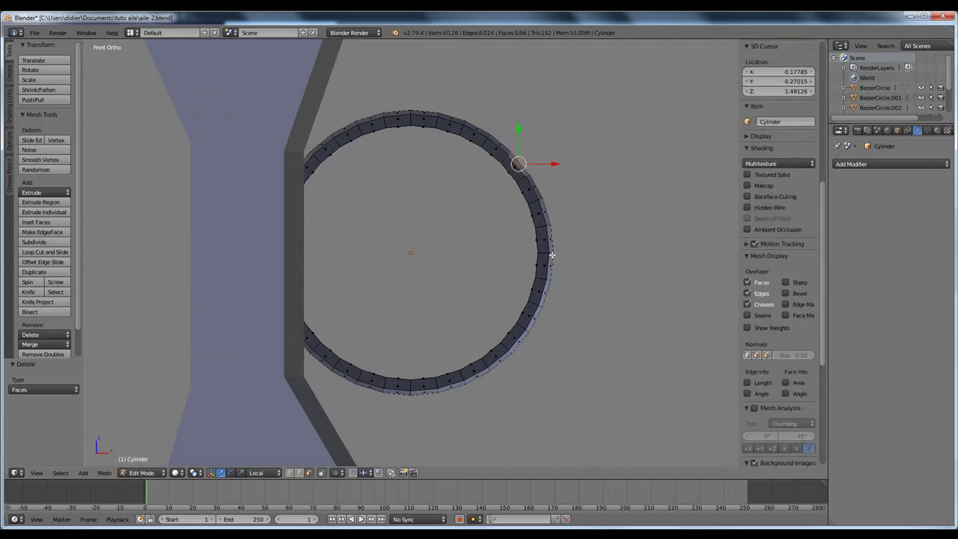
pyautogui.moveTo(551, 257); pyautogui.dragTo(358, 251, button='middle')
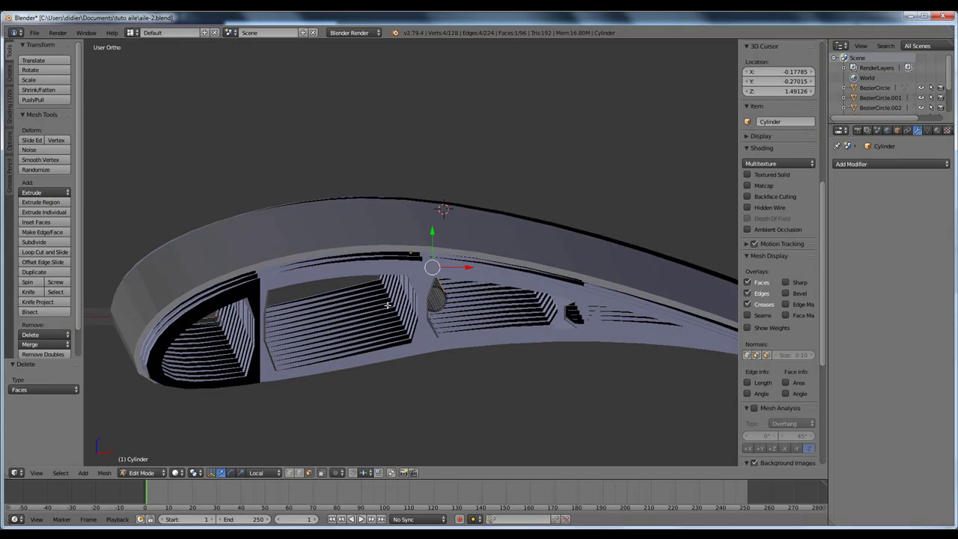
pyautogui.scroll(6, 454, 314)
pyautogui.moveTo(483, 315); pyautogui.dragTo(466, 320, button='middle')
pyautogui.press('KP_1')
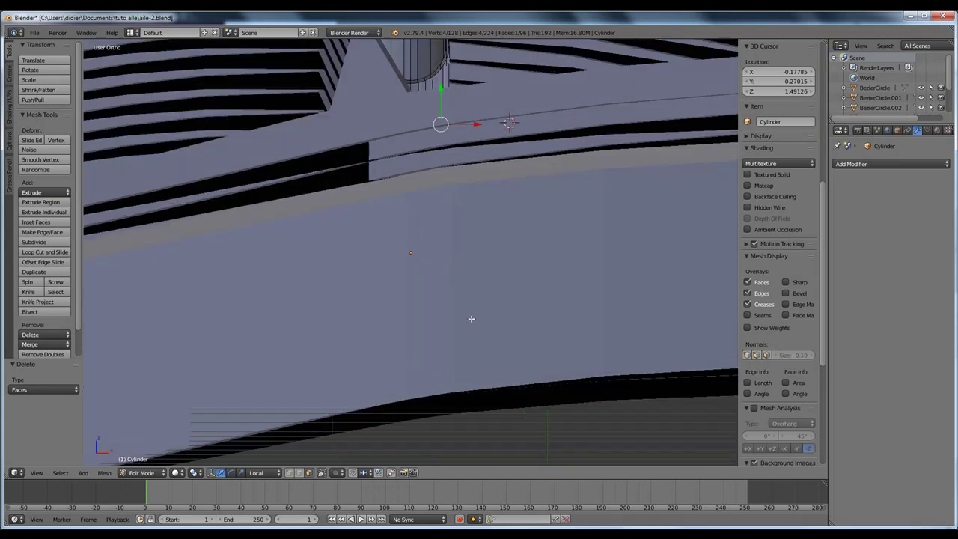
pyautogui.scroll(-5, 471, 319)
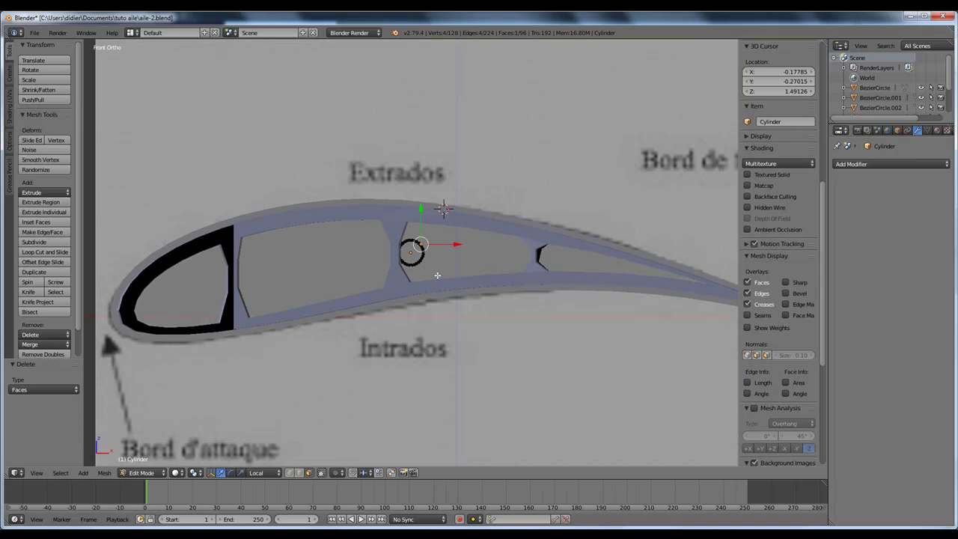
# Leave Edit Mode, deselect all objects and examine the tube inside the wing from the side and above
pyautogui.press('Tab')
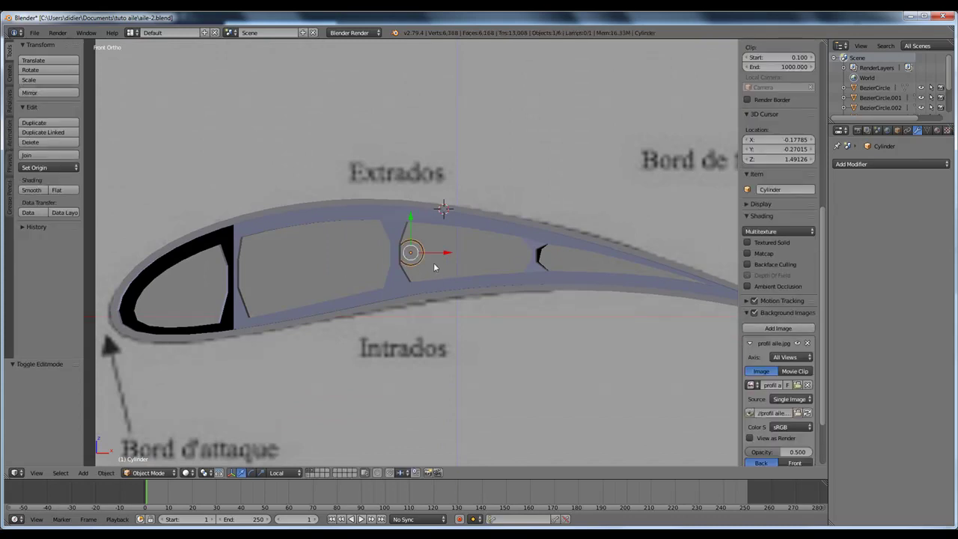
pyautogui.press('a')
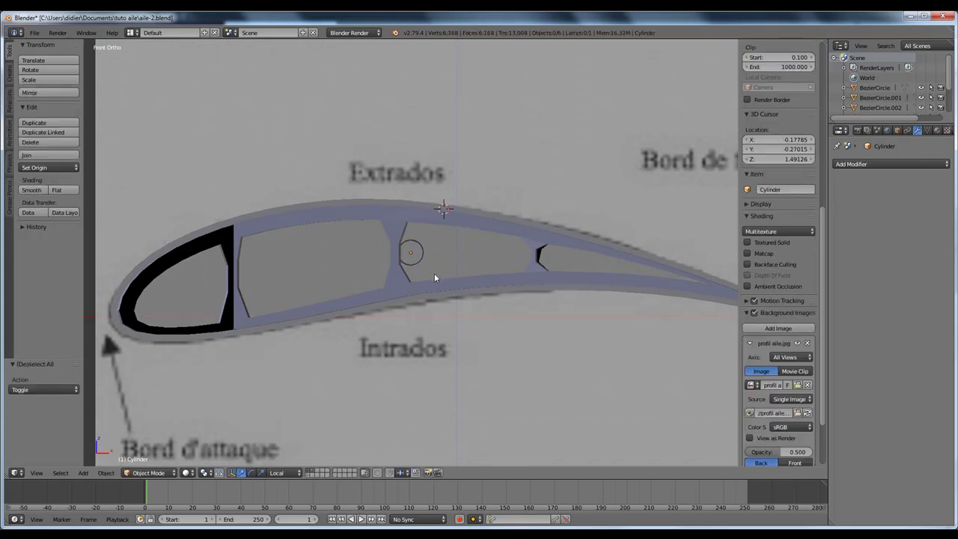
pyautogui.press('KP_6')
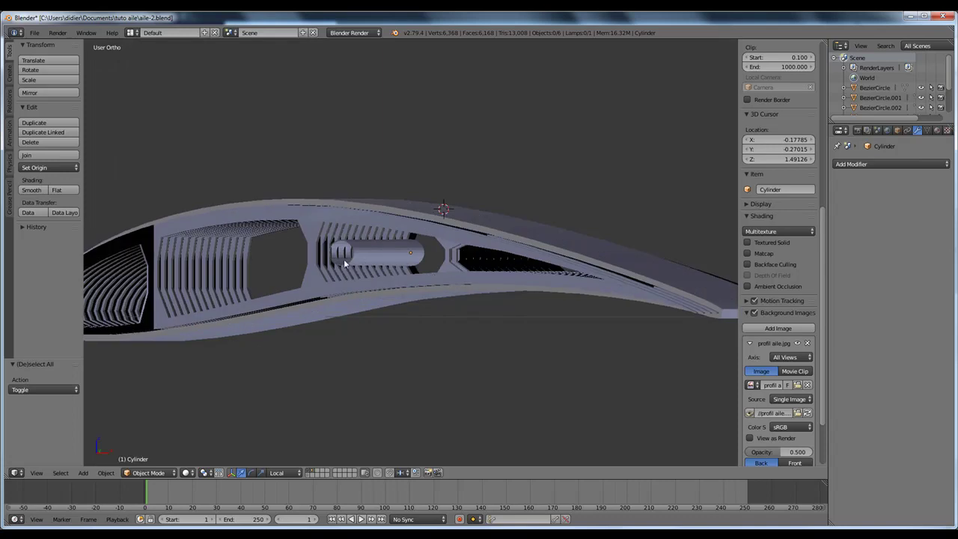
pyautogui.moveTo(414, 253); pyautogui.dragTo(421, 261, button='middle')
pyautogui.press('KP_7')
pyautogui.scroll(-4, 434, 322)
pyautogui.scroll(-5, 445, 306)
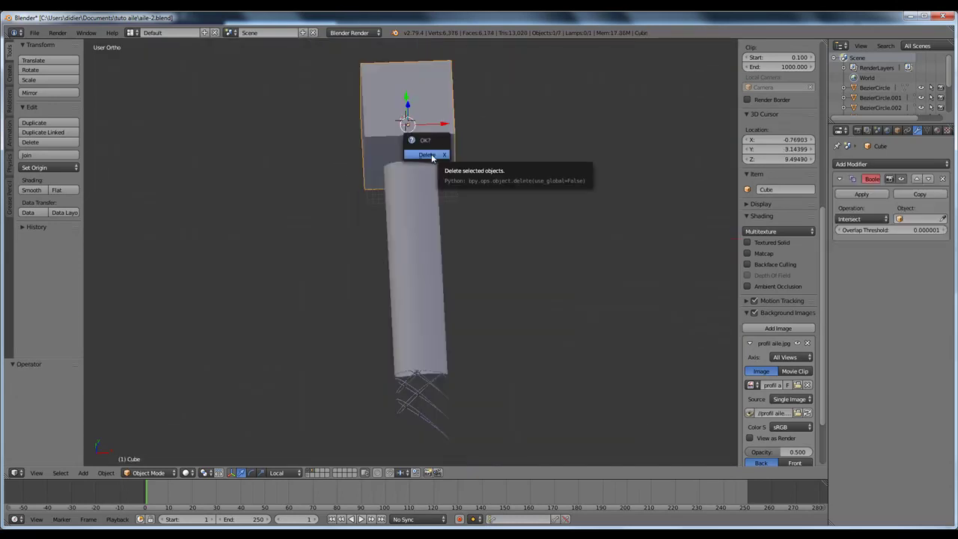
# Delete the cube at the wing's end and display the whole wing in wireframe
pyautogui.click(432, 155)
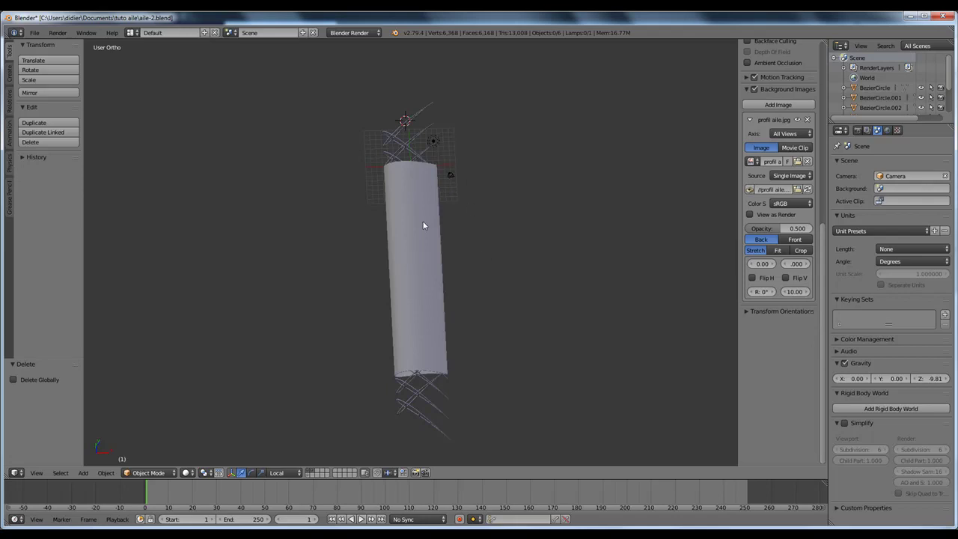
pyautogui.press('z')
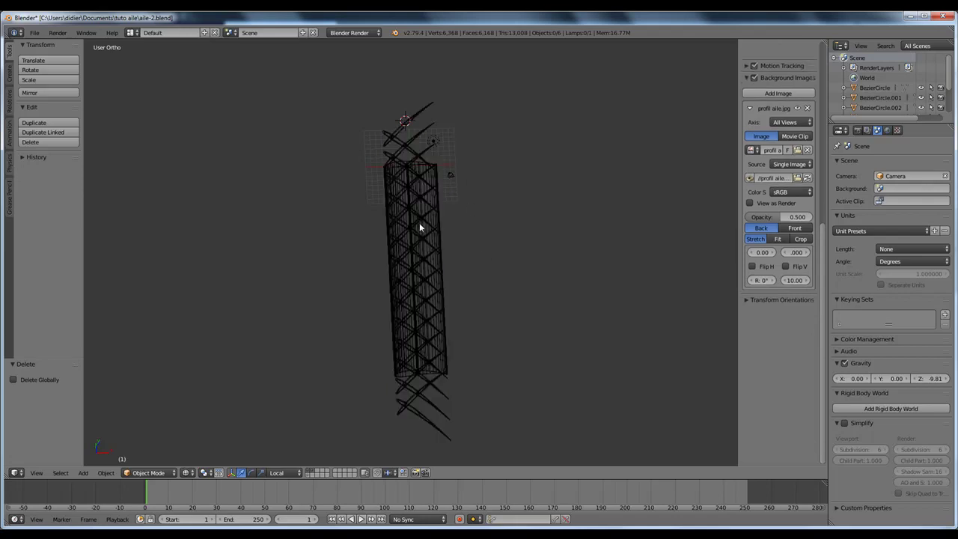
# Apply the Array modifiers on both sets of crossed ribs
pyautogui.rightClick(419, 227)
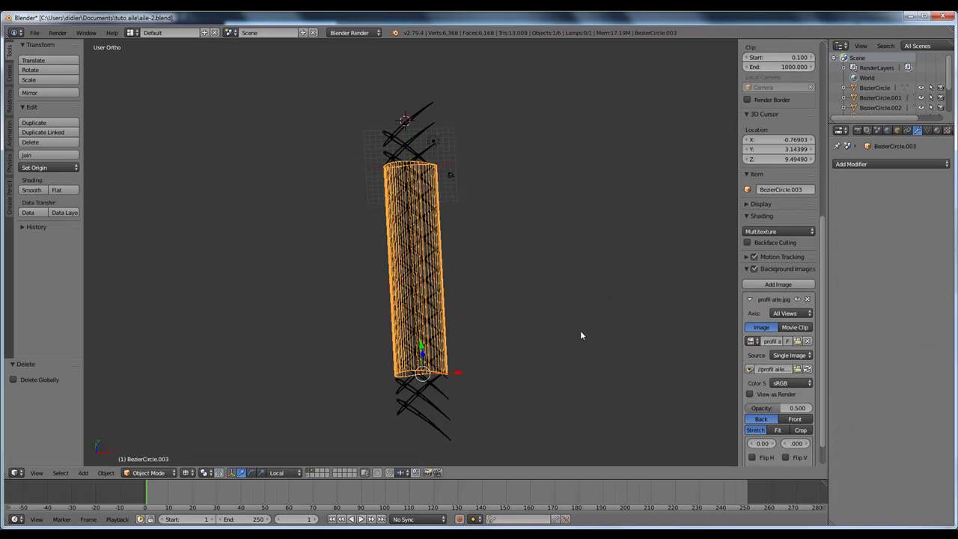
pyautogui.rightClick(440, 392)
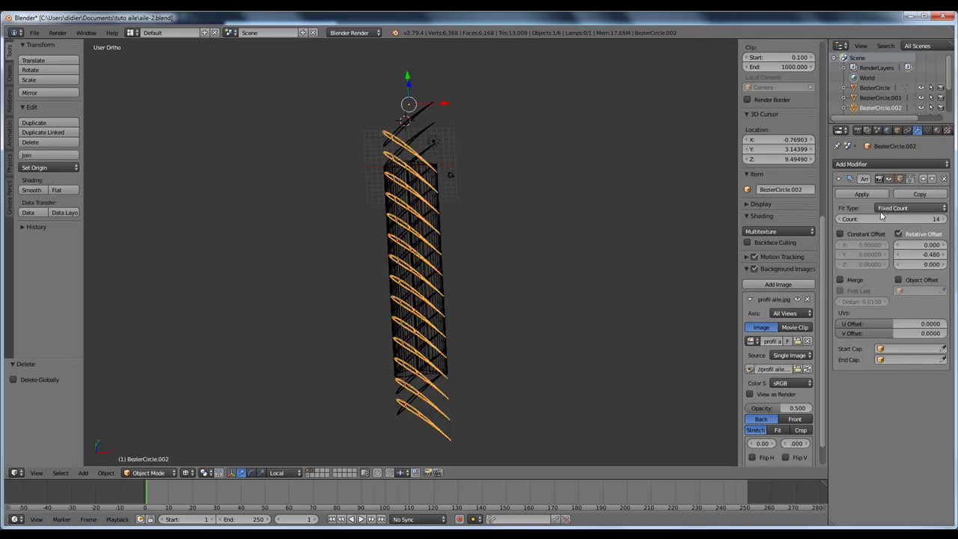
pyautogui.click(862, 193)
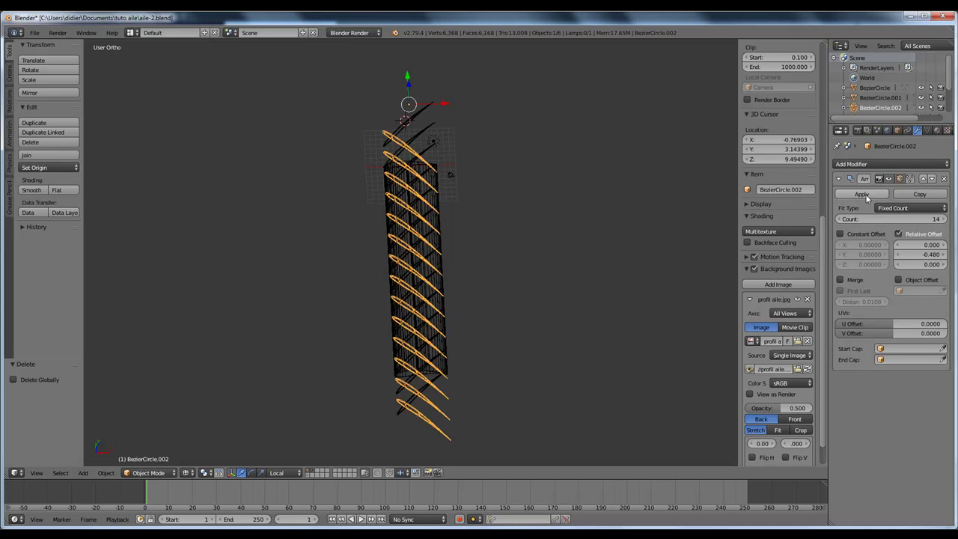
pyautogui.rightClick(424, 393)
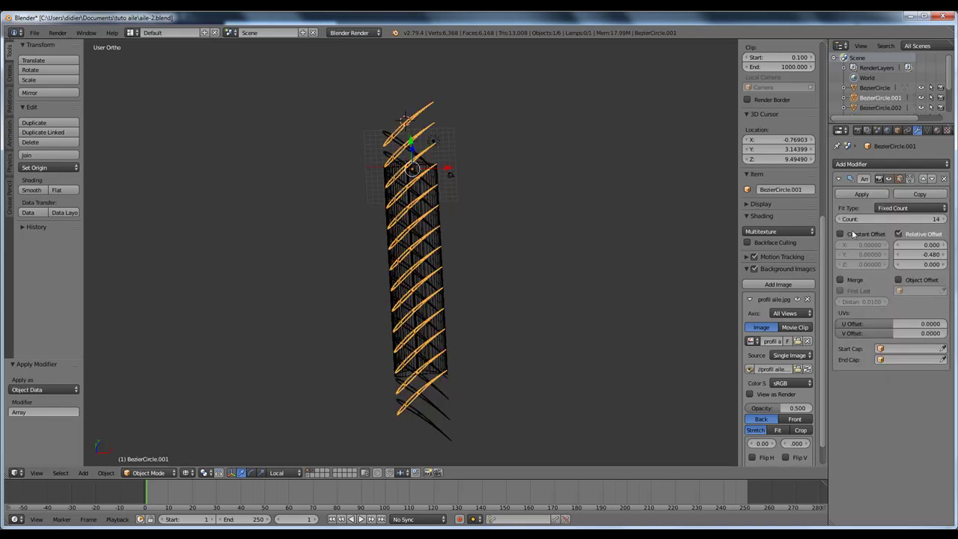
pyautogui.click(862, 193)
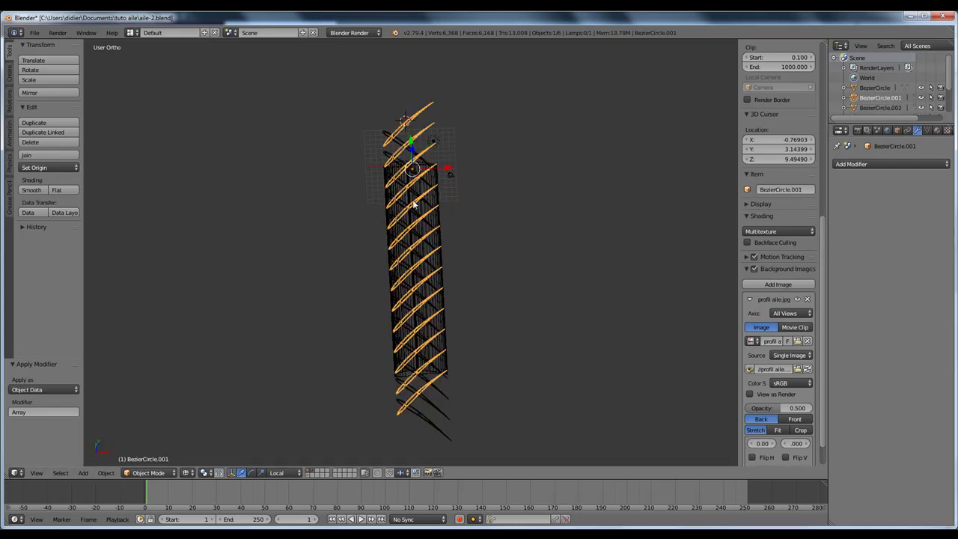
# Join the wing skin and both rib sets into the cylinder as one object, keeping the cylinder active
pyautogui.rightClick(410, 202)
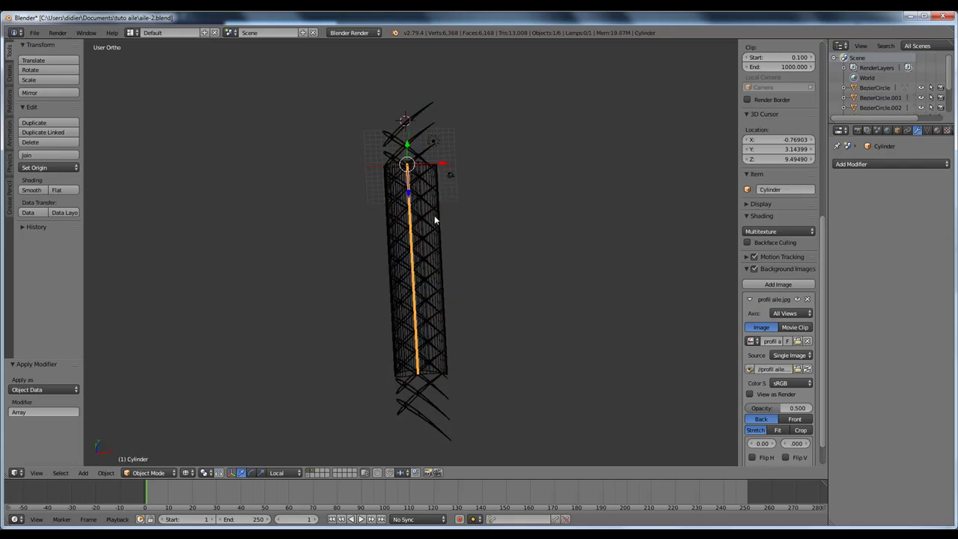
pyautogui.keyDown('shift'); pyautogui.rightClick(434, 215); pyautogui.keyUp('shift')
pyautogui.keyDown('shift'); pyautogui.rightClick(427, 157); pyautogui.keyUp('shift')
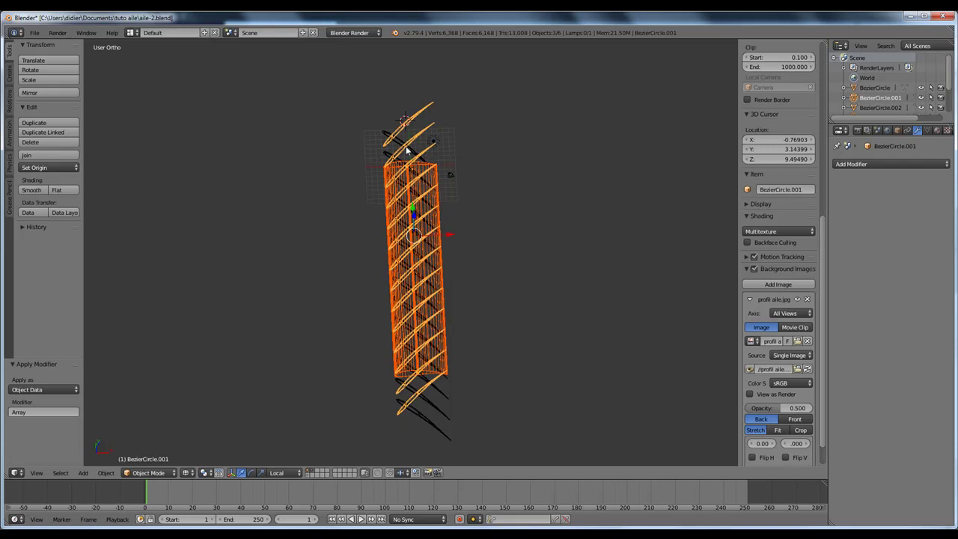
pyautogui.keyDown('shift'); pyautogui.rightClick(413, 154); pyautogui.keyUp('shift')
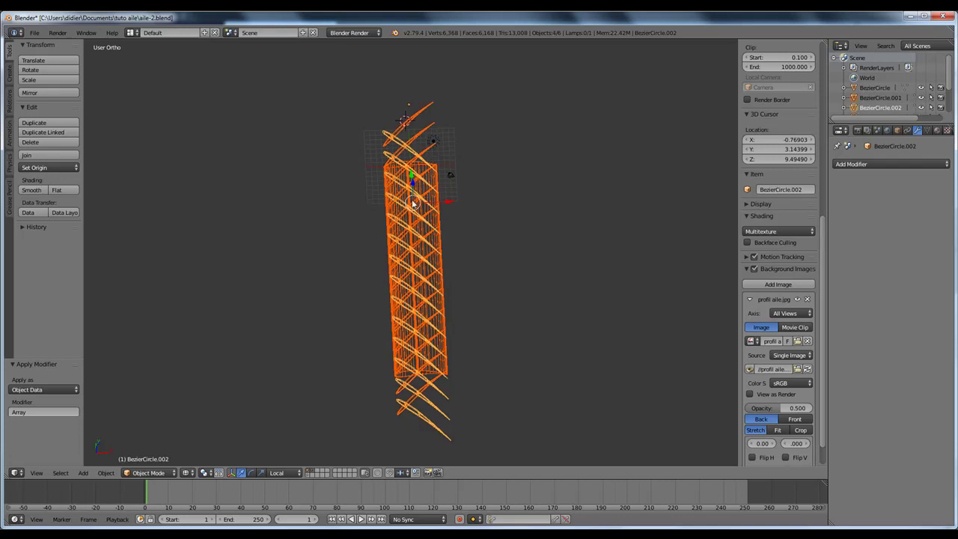
pyautogui.keyDown('shift'); pyautogui.rightClick(419, 367); pyautogui.keyUp('shift')
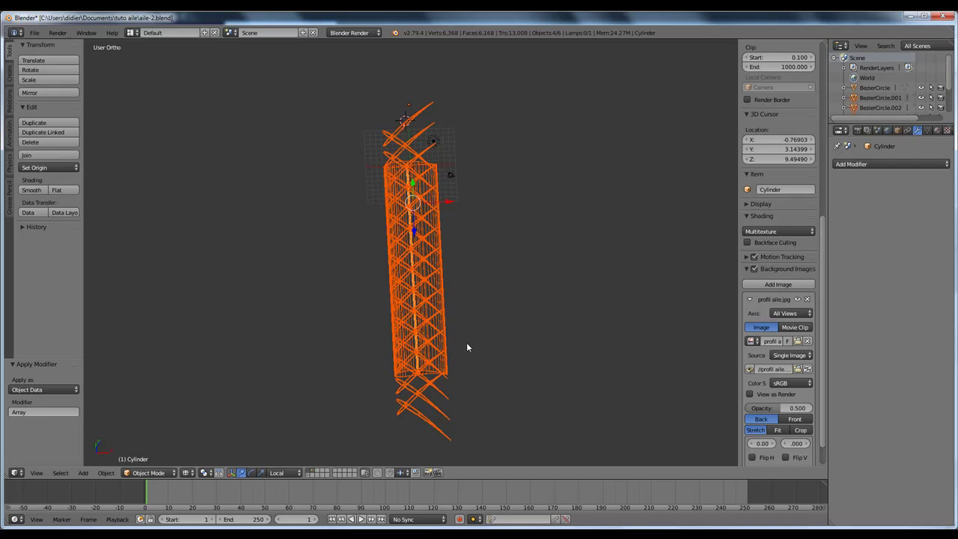
pyautogui.hotkey('ctrl', 'j')
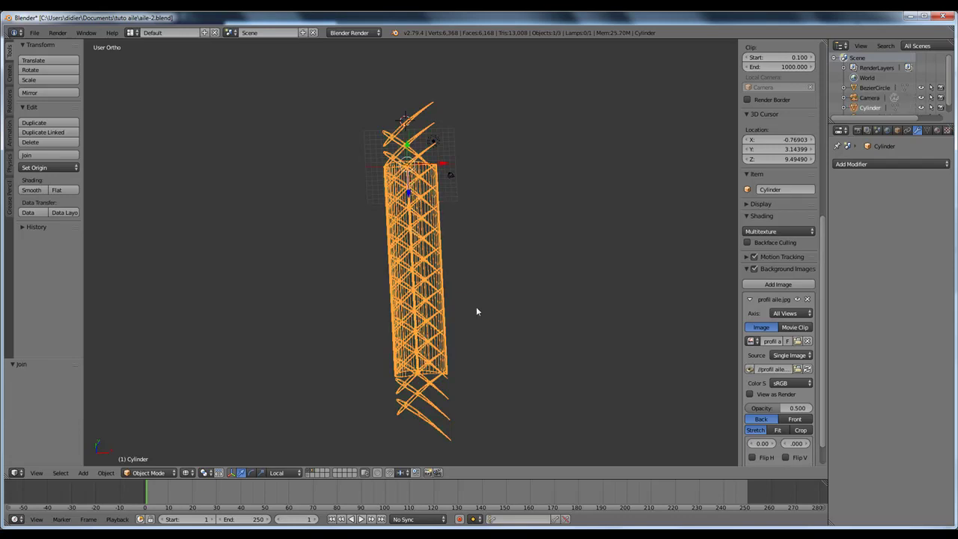
# Inspect the joined wing in Edit Mode by selecting one end rib's linked geometry, then return to Object Mode
pyautogui.moveTo(471, 302); pyautogui.dragTo(464, 342, button='middle')
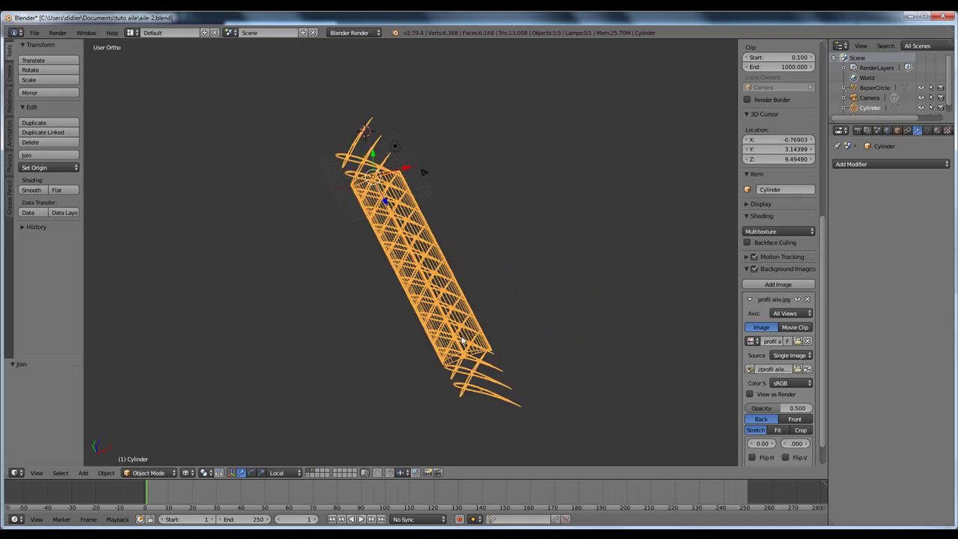
pyautogui.press('Tab')
pyautogui.rightClick(494, 379)
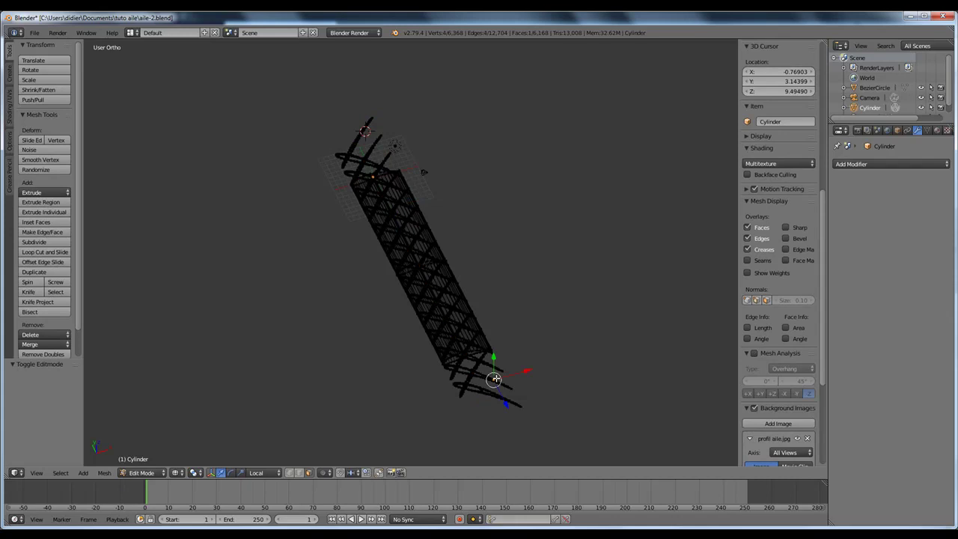
pyautogui.press('l')
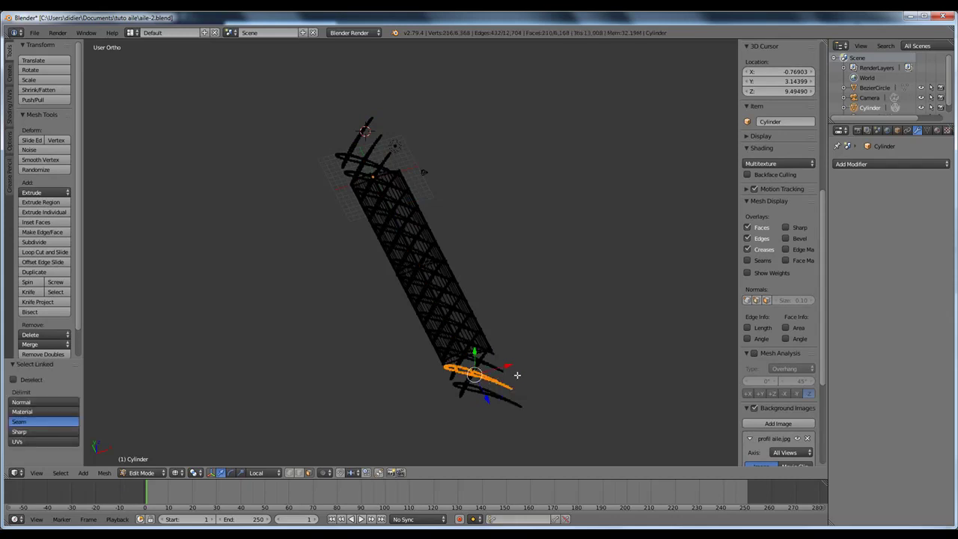
pyautogui.rightClick(532, 372)
pyautogui.press('Tab')
pyautogui.press('a')
pyautogui.press('a')
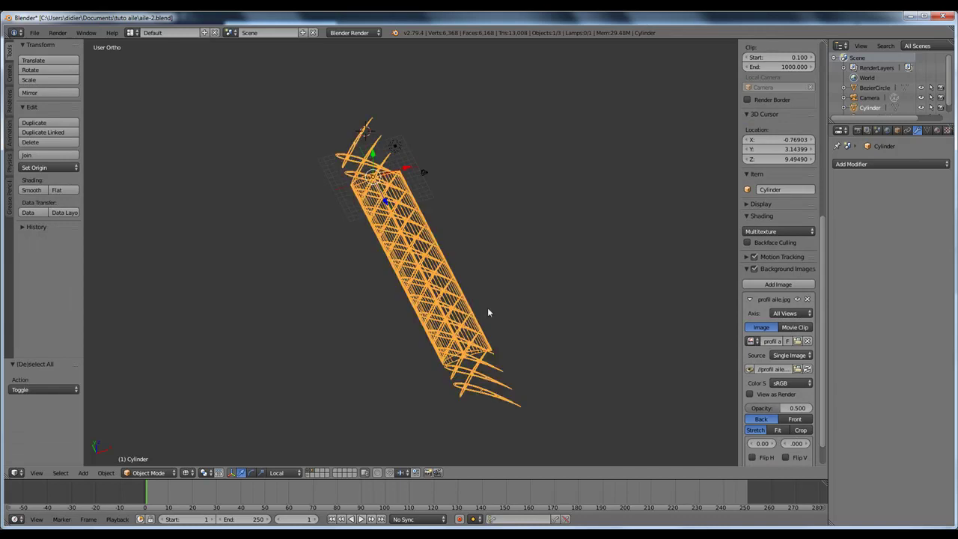
pyautogui.press('Tab')
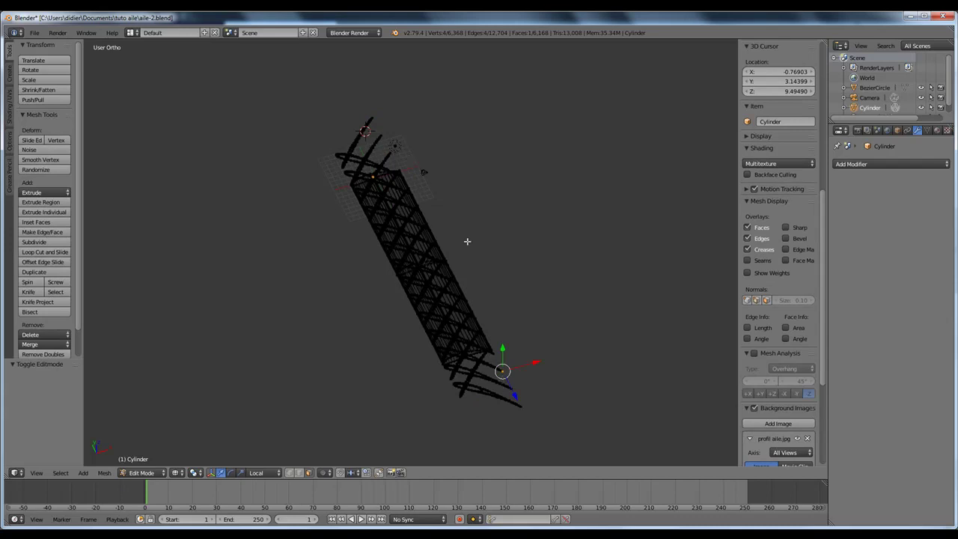
pyautogui.press('Tab')
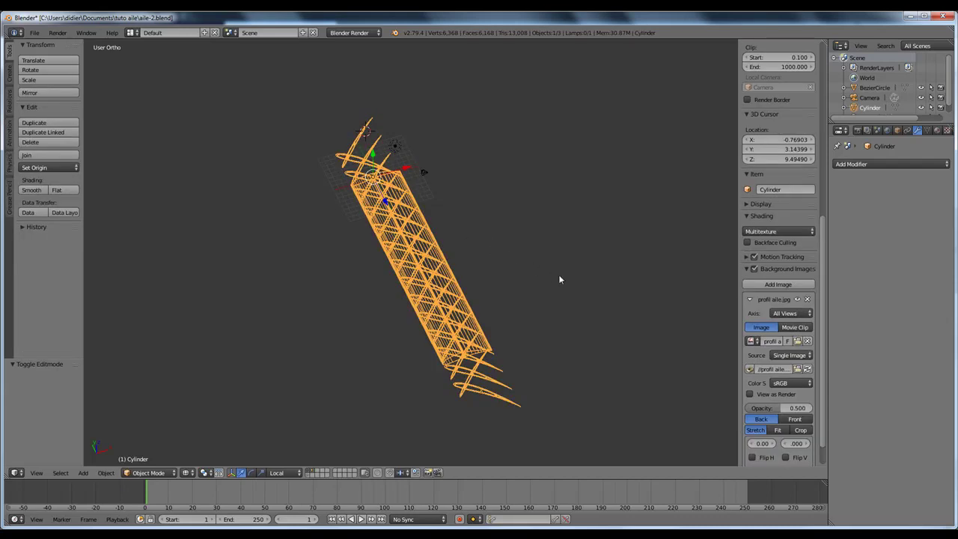
# Deselect everything and add a cube mesh at the 3D cursor from the top view
pyautogui.press('KP_7')
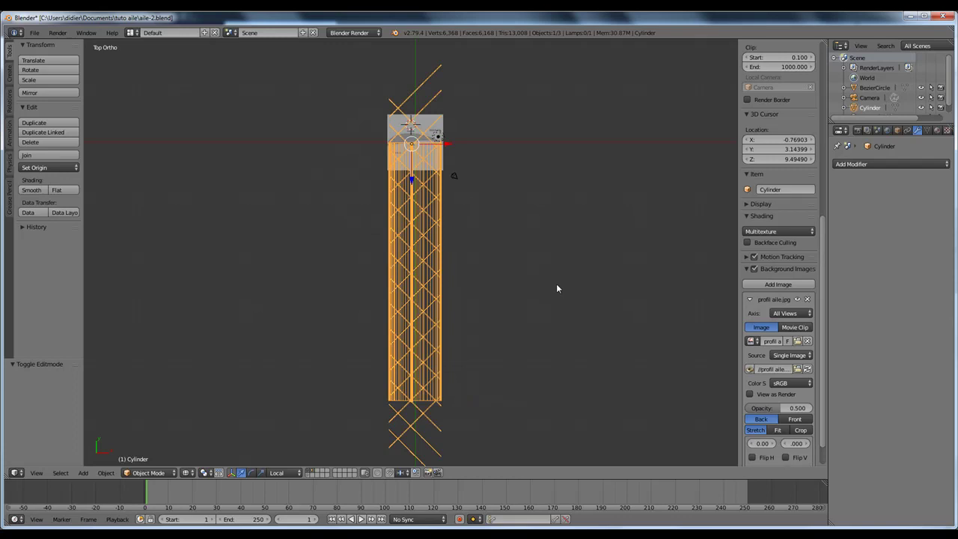
pyautogui.press('a')
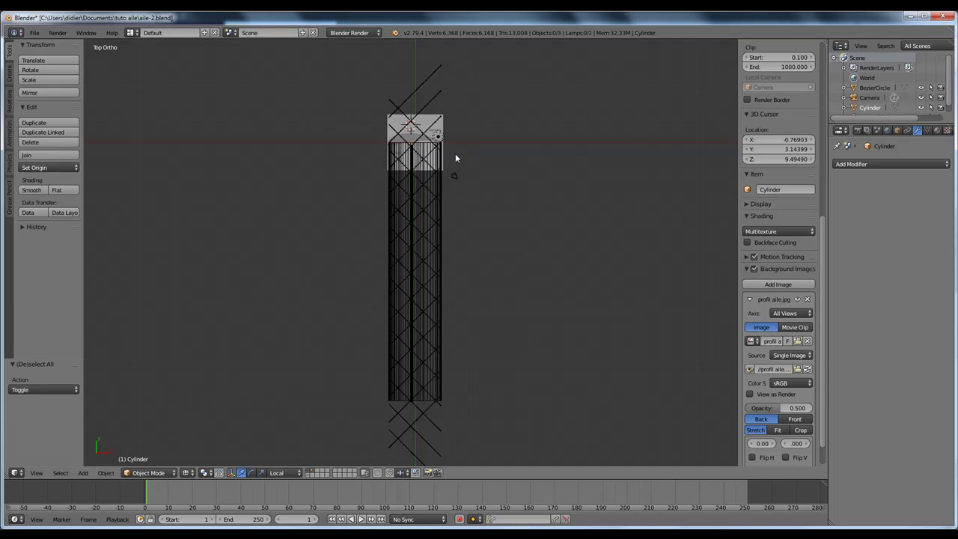
pyautogui.keyDown('shift'); pyautogui.moveTo(455, 155); pyautogui.dragTo(458, 222, button='middle'); pyautogui.keyUp('shift')
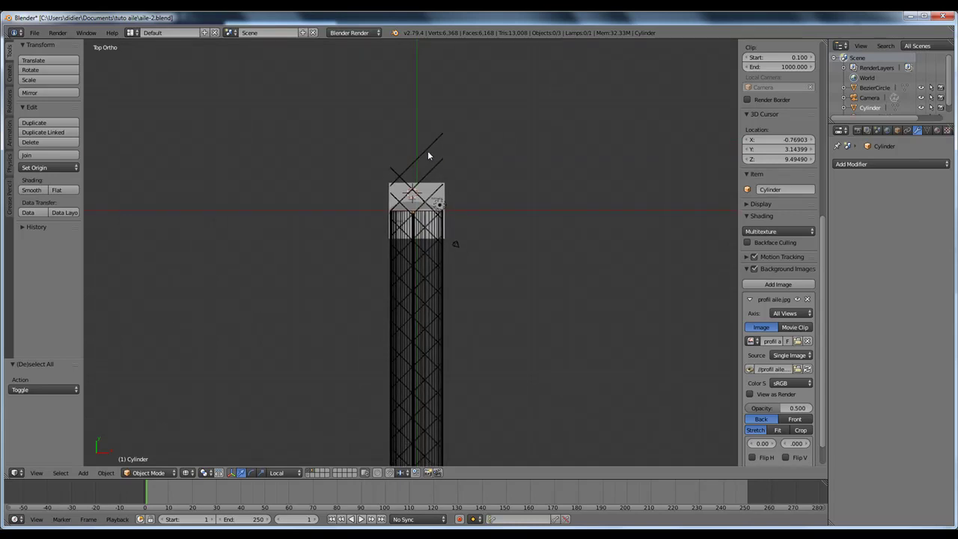
pyautogui.press('space')
pyautogui.moveTo(425, 150)
pyautogui.moveTo(491, 152)
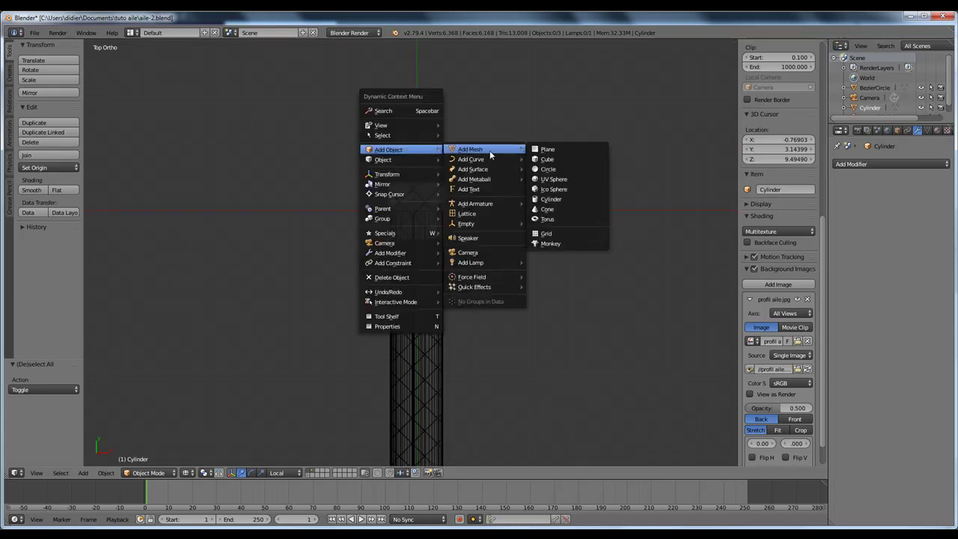
pyautogui.click(552, 160)
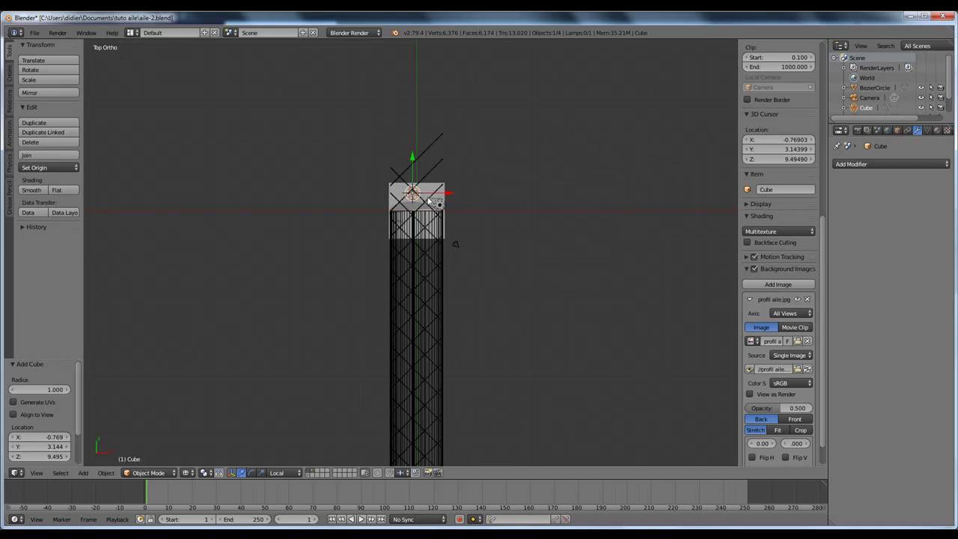
# Scale the cube by about 13.3, move it about 7.18 along Y and 1.33 along X, and show it in solid shading
pyautogui.press('s')
pyautogui.click(524, 195)
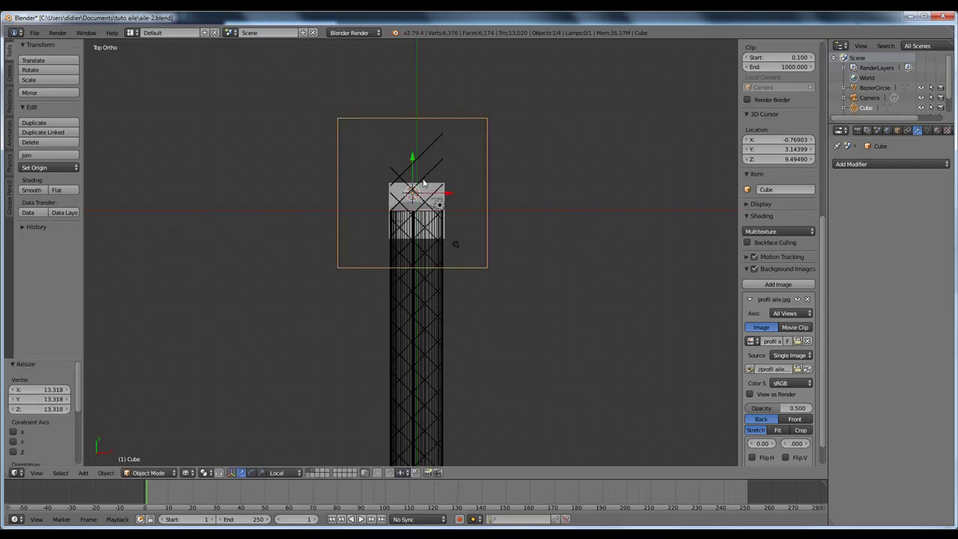
pyautogui.moveTo(415, 172); pyautogui.dragTo(415, 127)
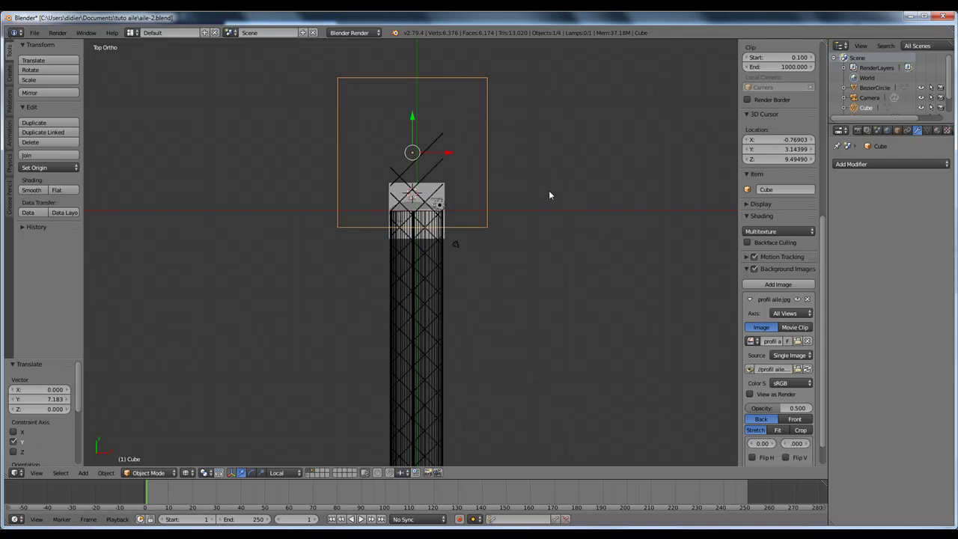
pyautogui.moveTo(452, 155); pyautogui.dragTo(460, 152)
pyautogui.moveTo(564, 290); pyautogui.dragTo(509, 206, button='middle')
pyautogui.press('z')
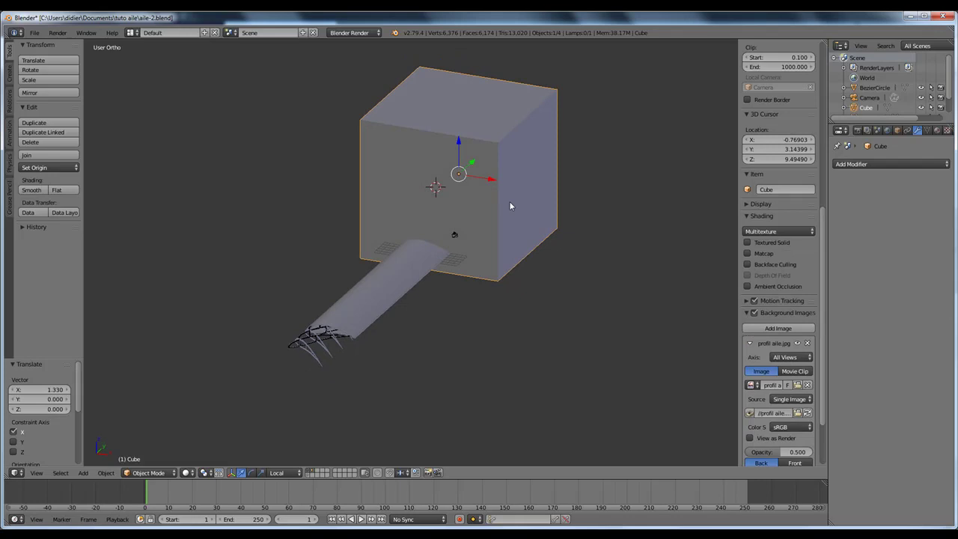
pyautogui.press('s')
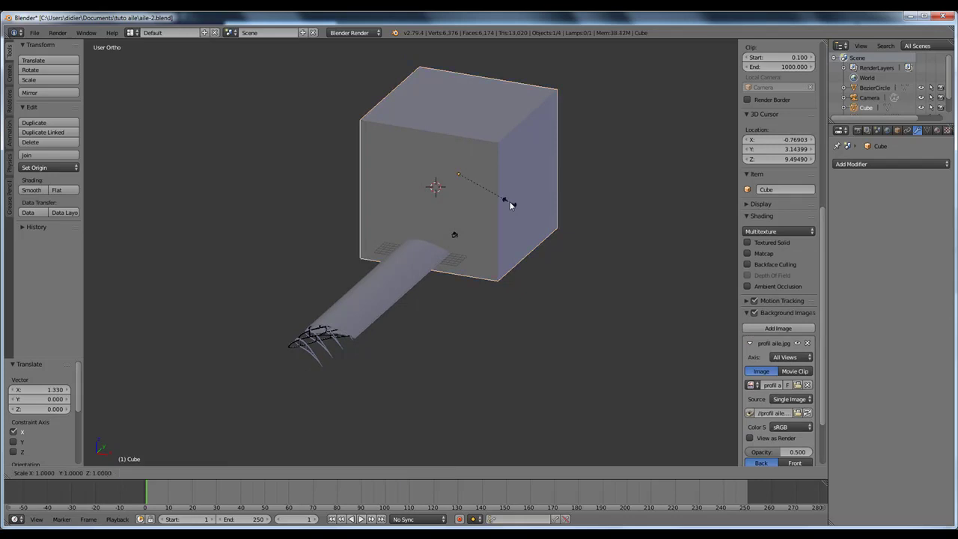
pyautogui.press('y')
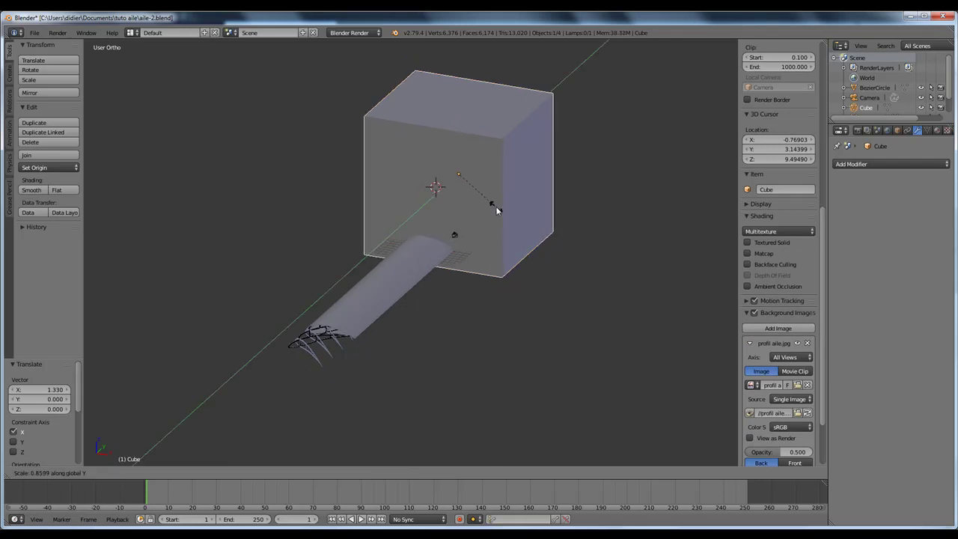
pyautogui.rightClick(495, 206)
# Flatten the cube to about 0.356 along Z and lower it about 7.3 units so it surrounds the wing's end
pyautogui.press('s')
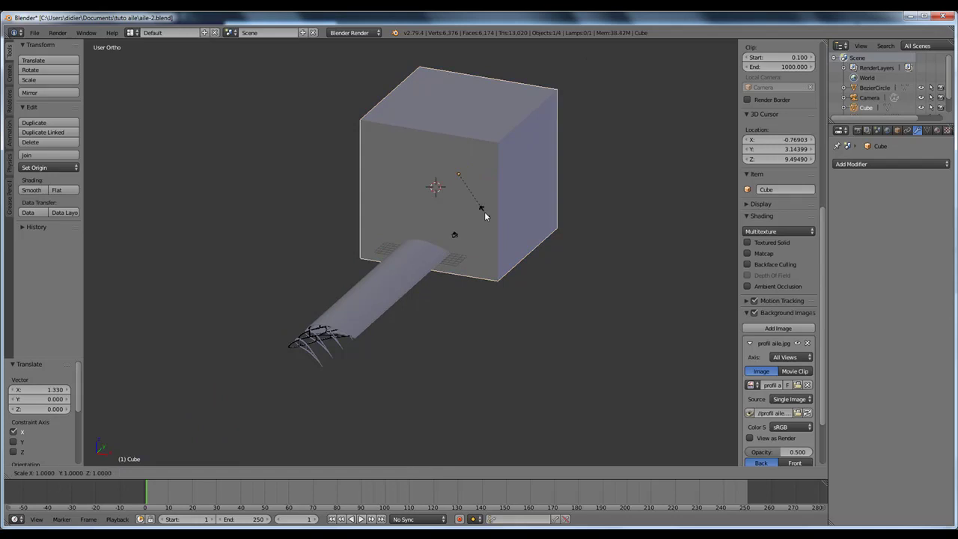
pyautogui.press('z')
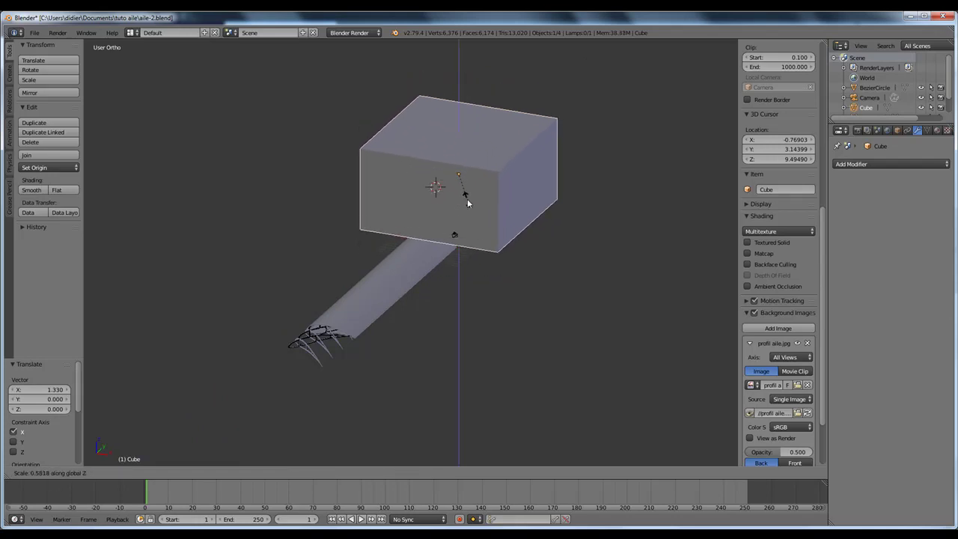
pyautogui.click(457, 193)
pyautogui.press('g')
pyautogui.press('z')
pyautogui.press('z')
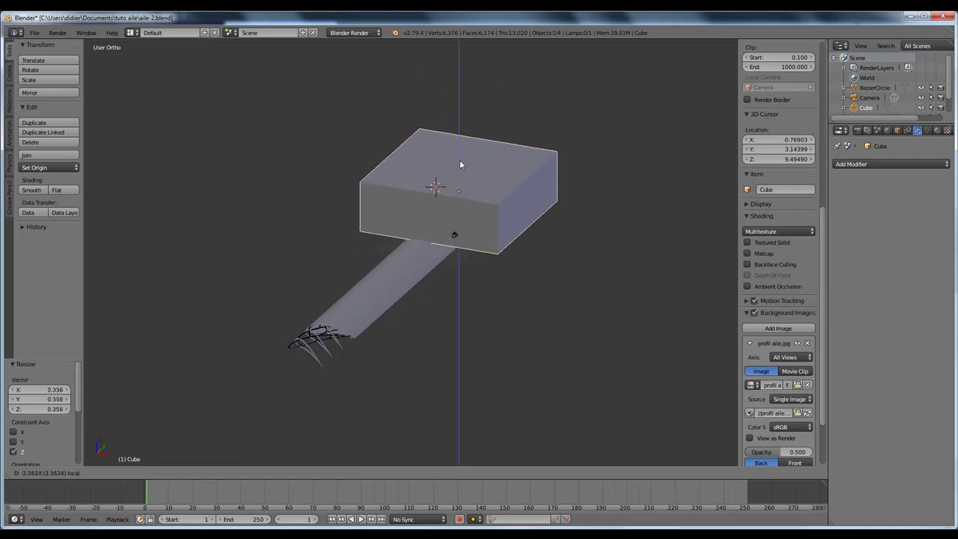
pyautogui.click(463, 187)
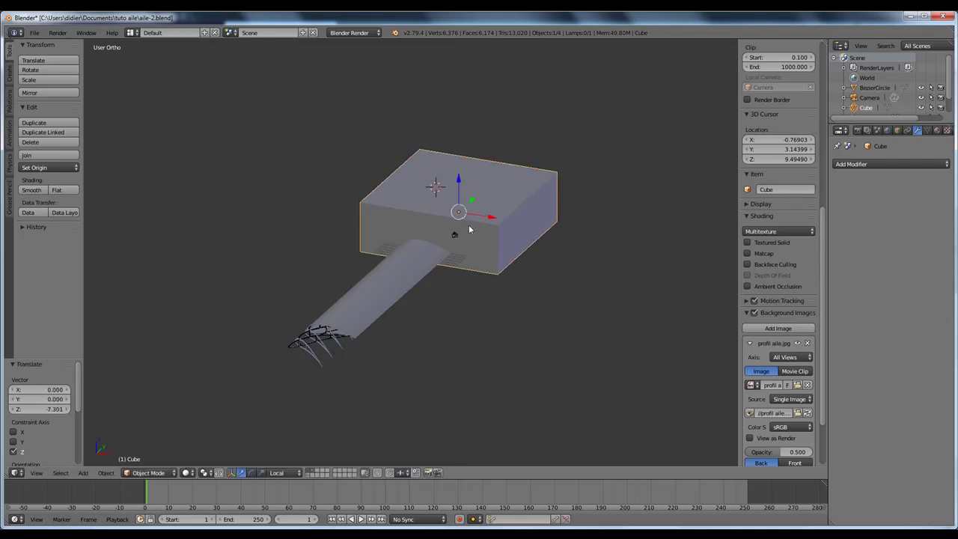
# Examine in wireframe from the top how the cube's edge crosses the ribs and skin at the wing's end
pyautogui.press('KP_7')
pyautogui.press('z')
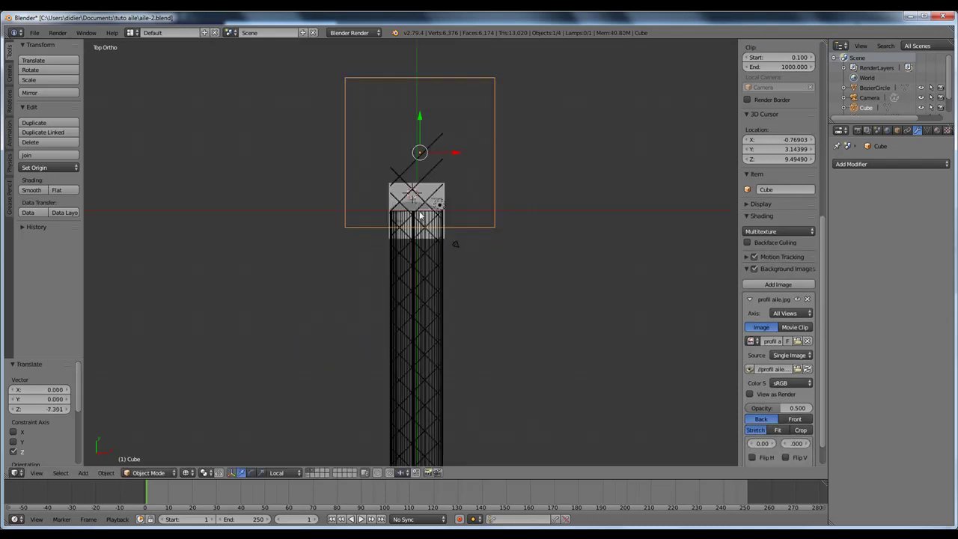
pyautogui.scroll(6, 420, 209)
pyautogui.scroll(3, 425, 208)
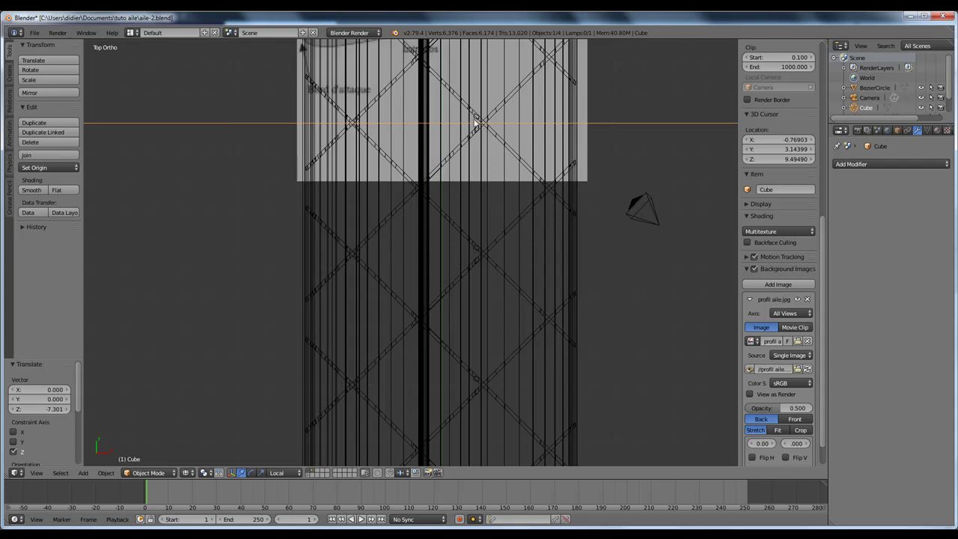
pyautogui.scroll(-6, 512, 134)
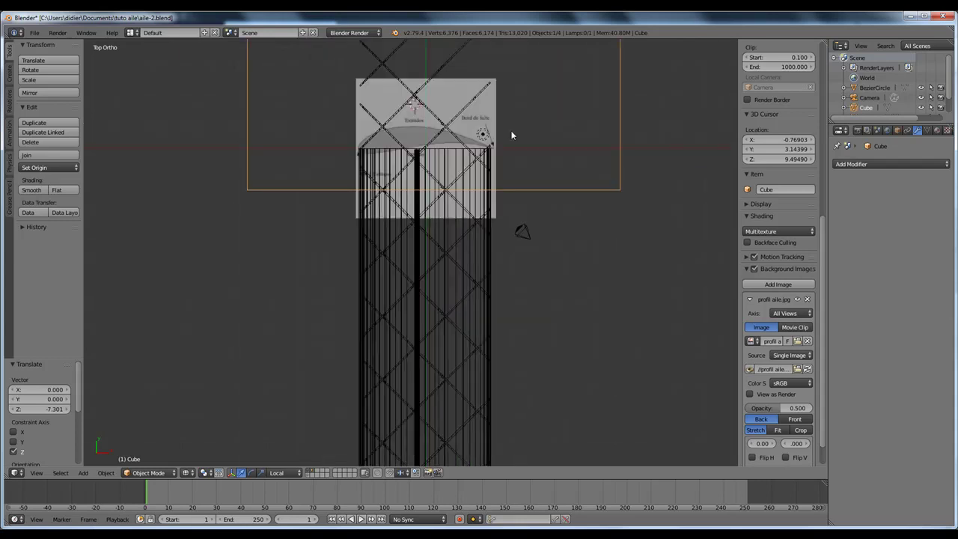
pyautogui.scroll(-2, 512, 135)
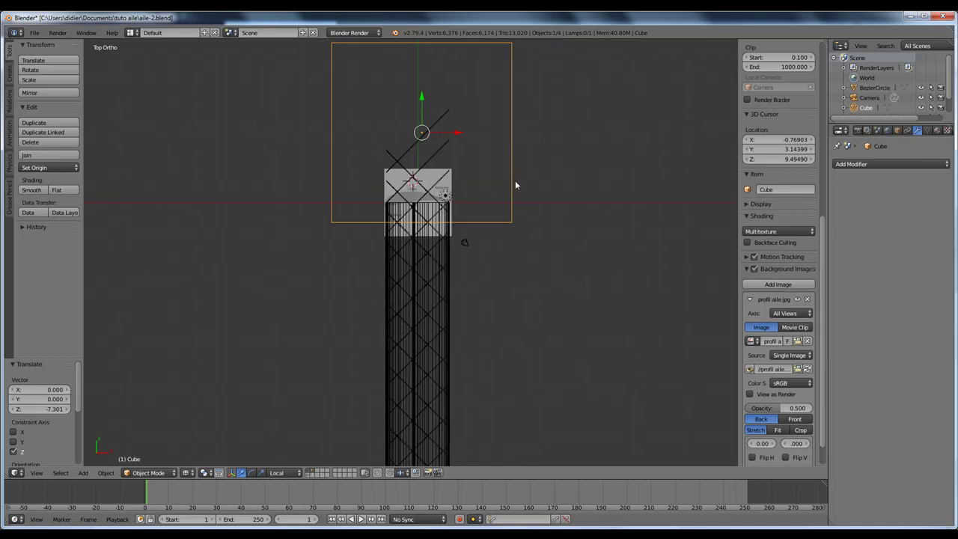
pyautogui.scroll(-1, 805, 313)
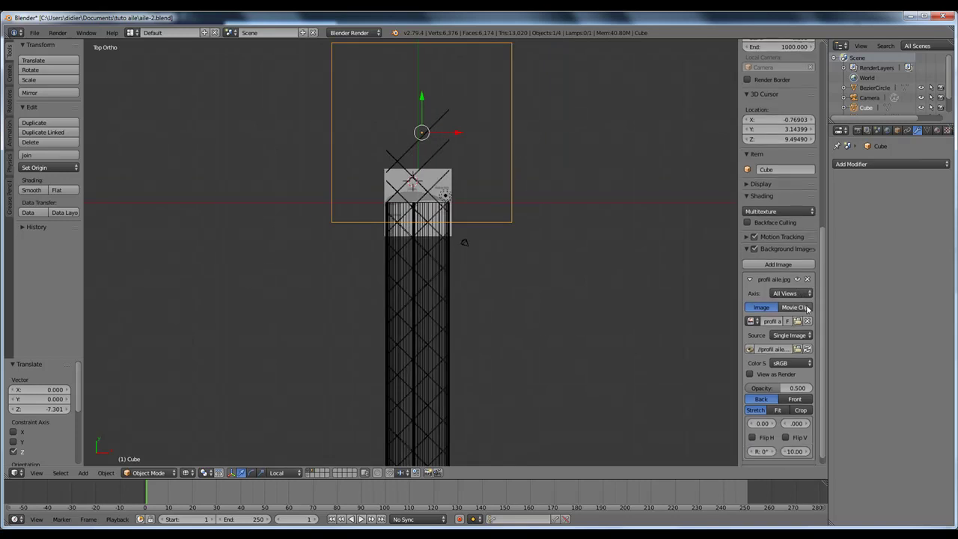
# Rename the cube as "emprote piece" and the joined wing object as "alie"
pyautogui.click(781, 170)
pyautogui.press('BackSpace')
pyautogui.write('emprote piece')
pyautogui.press('Return')
pyautogui.rightClick(442, 318)
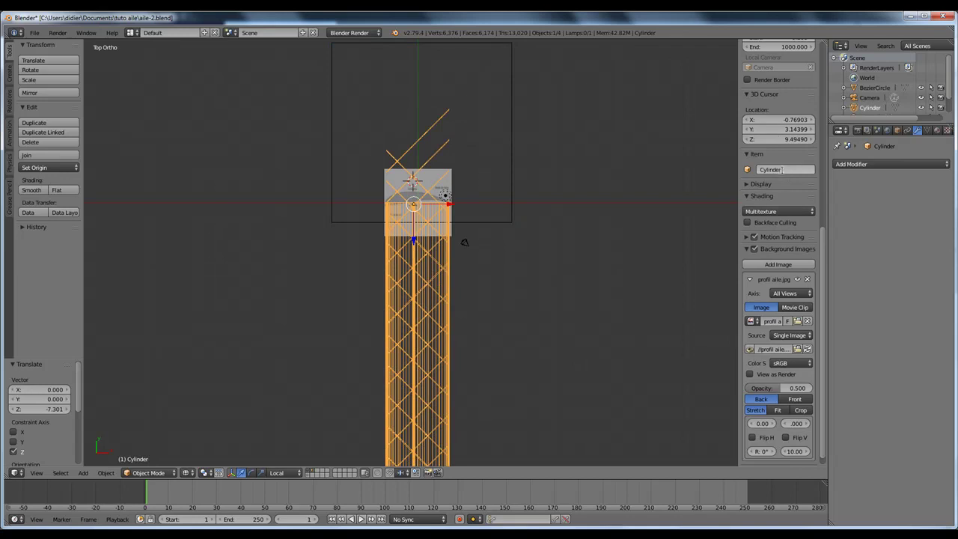
pyautogui.press('BackSpace')
pyautogui.write('aile')
pyautogui.press('Return')
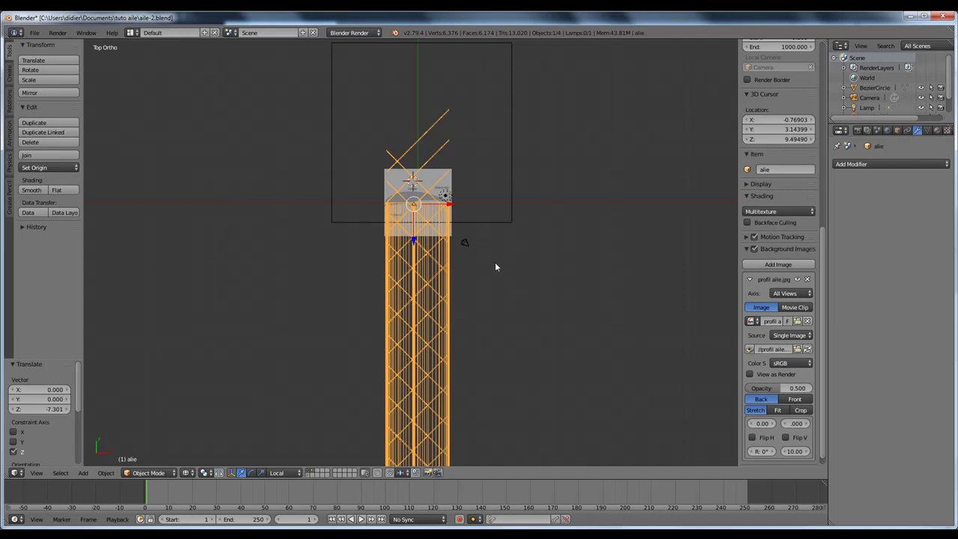
# Add a Boolean modifier to the wing, set to Difference with "emprote piece" as its object, and apply it to trim this end
pyautogui.click(876, 164)
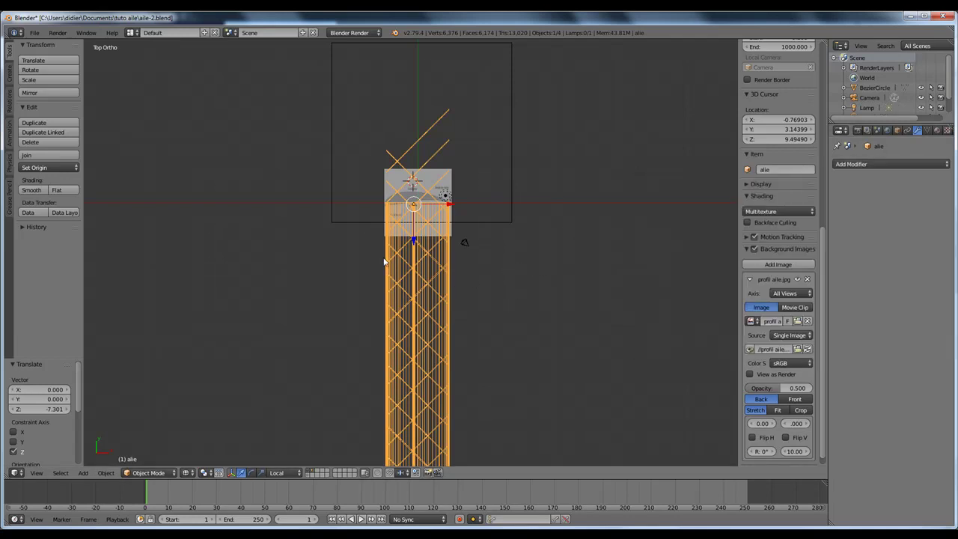
pyautogui.click(894, 166)
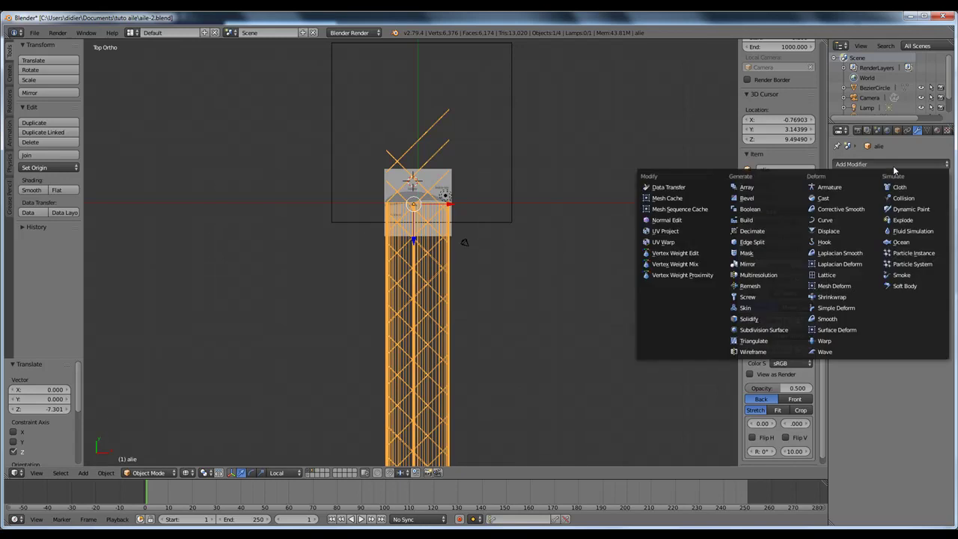
pyautogui.click(751, 209)
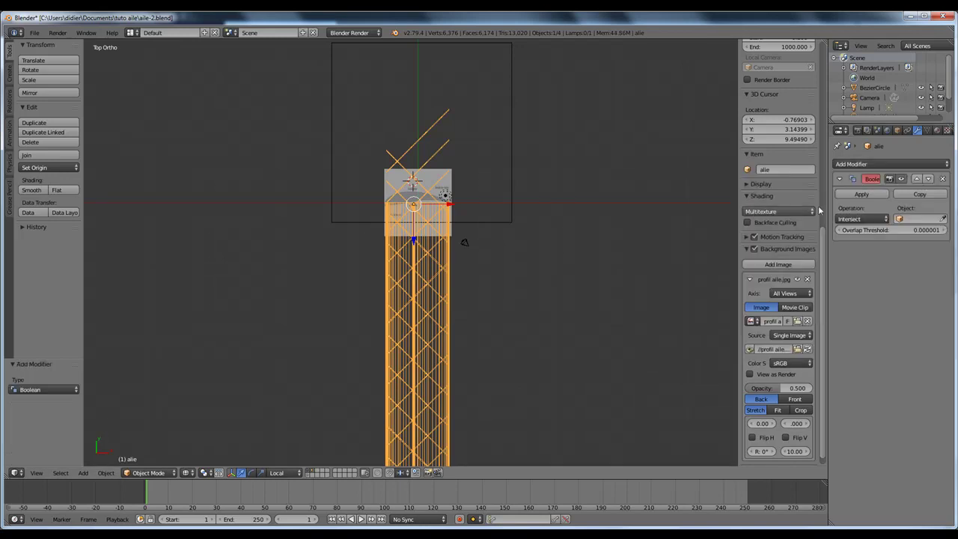
pyautogui.click(883, 219)
pyautogui.click(864, 186)
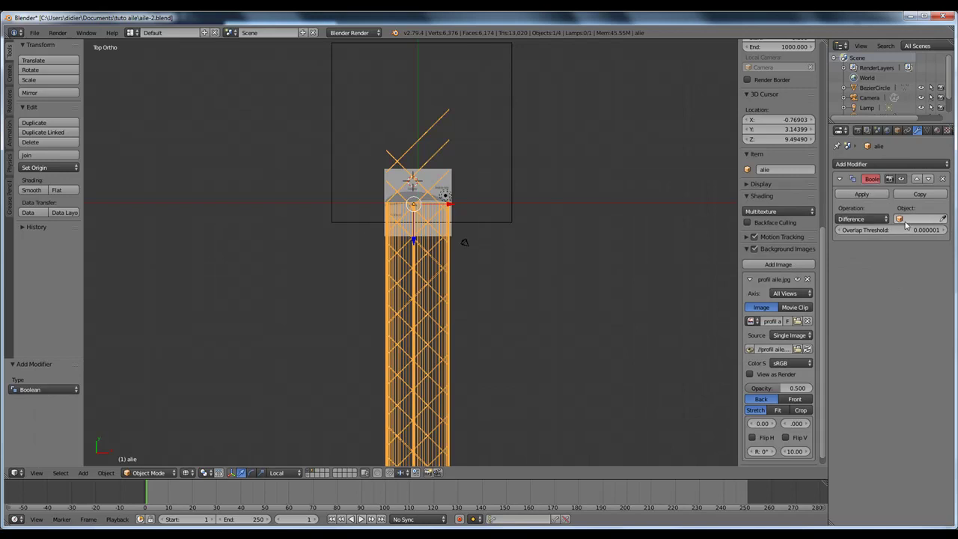
pyautogui.click(907, 219)
pyautogui.click(864, 244)
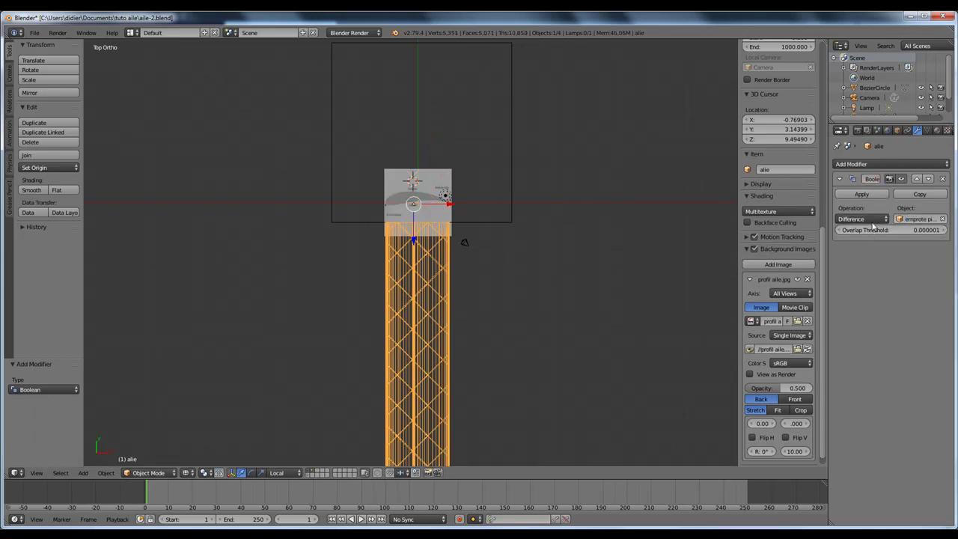
pyautogui.click(862, 194)
# Move the "emprote piece" box about -67.424 along Y from the top view, over the wing's opposite end
pyautogui.moveTo(566, 253)
pyautogui.mouseDown(button='middle')
pyautogui.moveTo(547, 243)
pyautogui.moveTo(524, 162)
pyautogui.moveTo(556, 205)
pyautogui.moveTo(574, 265)
pyautogui.mouseUp(button='middle')
pyautogui.moveTo(486, 255); pyautogui.dragTo(524, 230, button='middle')
pyautogui.rightClick(509, 220)
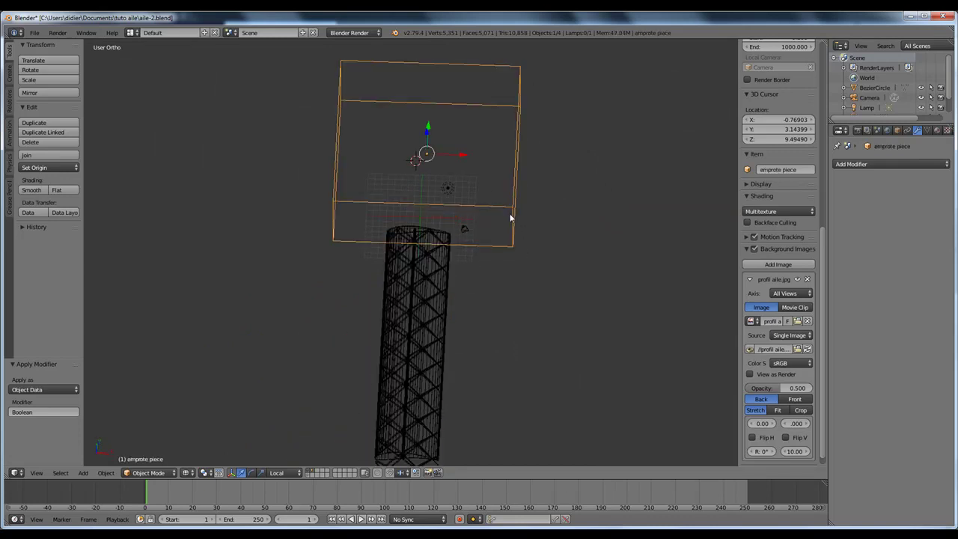
pyautogui.press('KP_7')
pyautogui.scroll(-3, 470, 228)
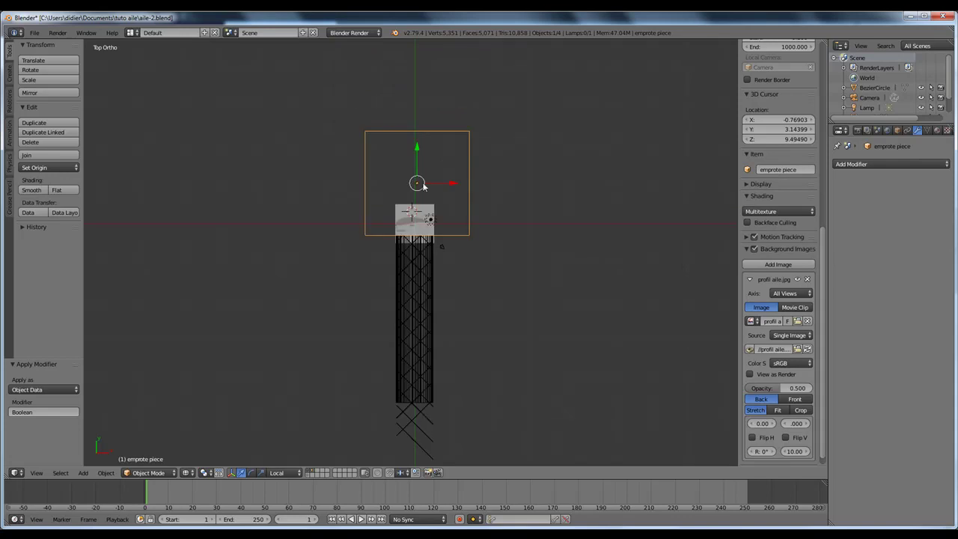
pyautogui.moveTo(417, 150); pyautogui.dragTo(412, 413)
pyautogui.scroll(2, 425, 369)
pyautogui.scroll(1, 425, 366)
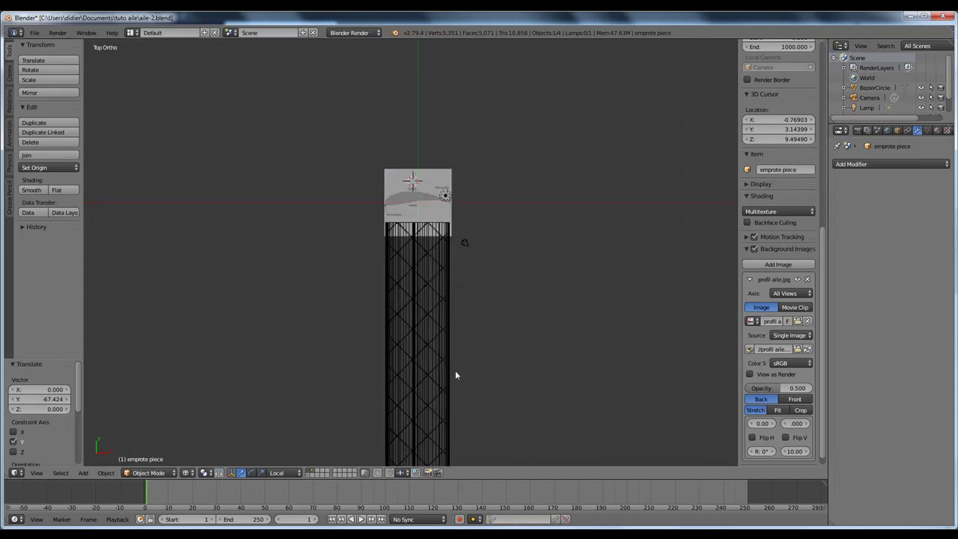
# Nudge the box about 0.123 along Y so its edge crosses the wing's skin just before the protruding ribs
pyautogui.keyDown('shift'); pyautogui.moveTo(455, 363); pyautogui.dragTo(505, 212, button='middle'); pyautogui.keyUp('shift')
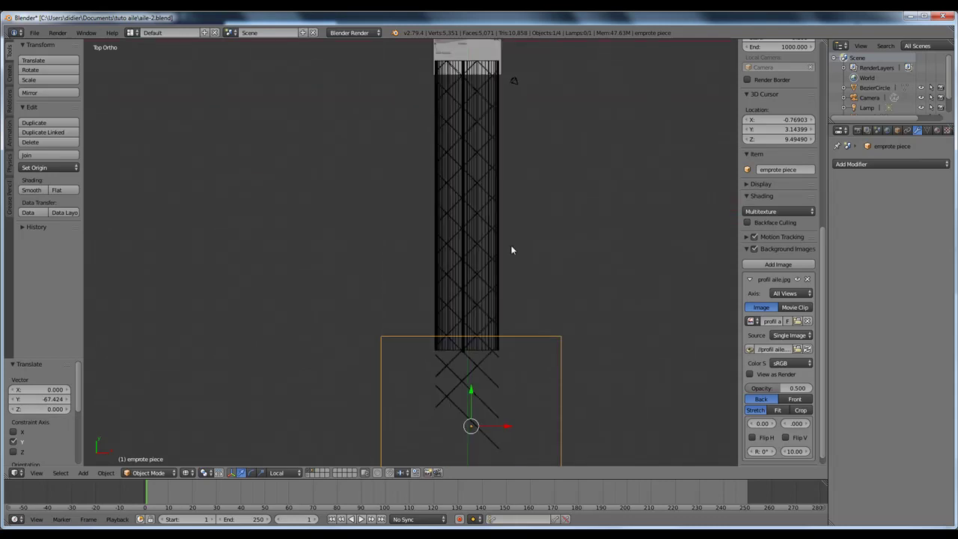
pyautogui.scroll(2, 512, 249)
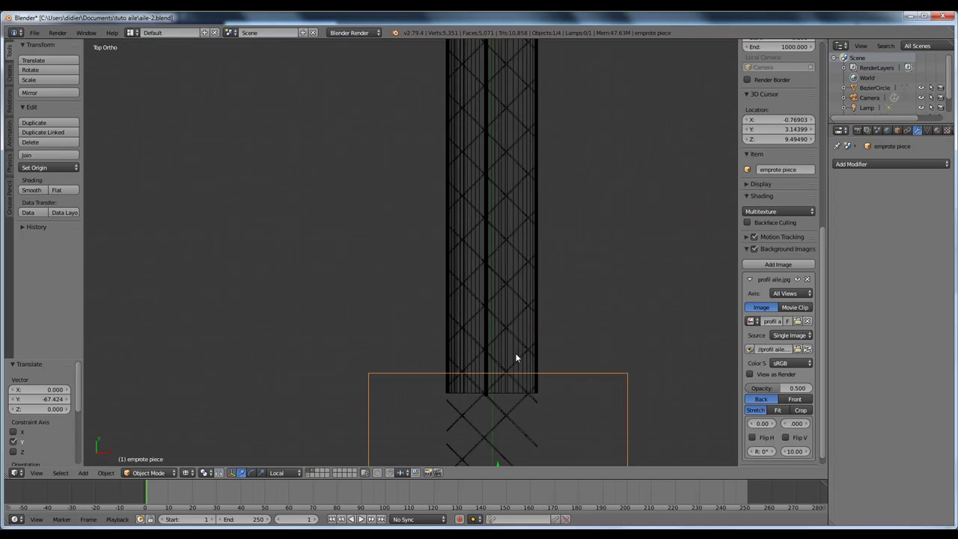
pyautogui.scroll(-1, 515, 353)
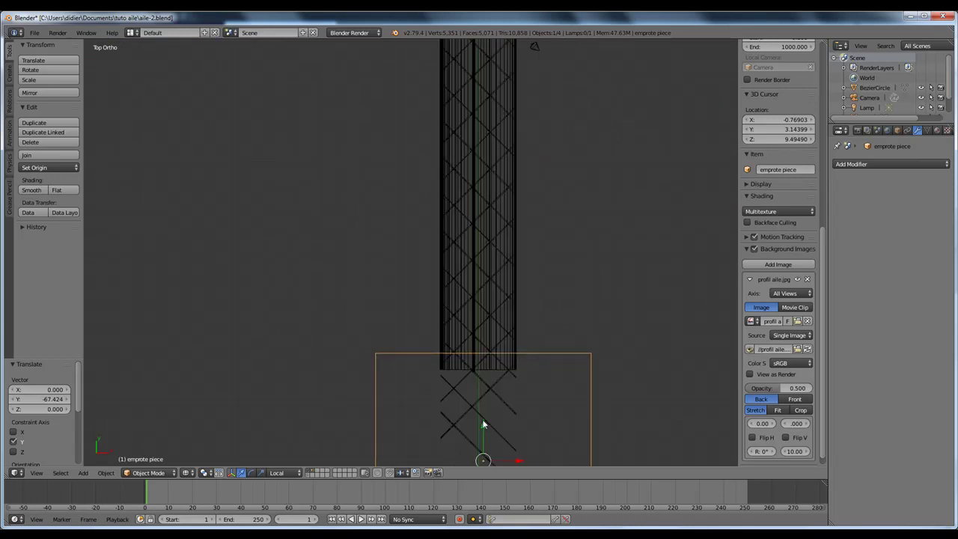
pyautogui.moveTo(482, 424); pyautogui.dragTo(482, 421)
pyautogui.scroll(4, 482, 364)
pyautogui.keyDown('shift'); pyautogui.moveTo(495, 370); pyautogui.dragTo(406, 208, button='middle'); pyautogui.keyUp('shift')
pyautogui.scroll(3, 431, 223)
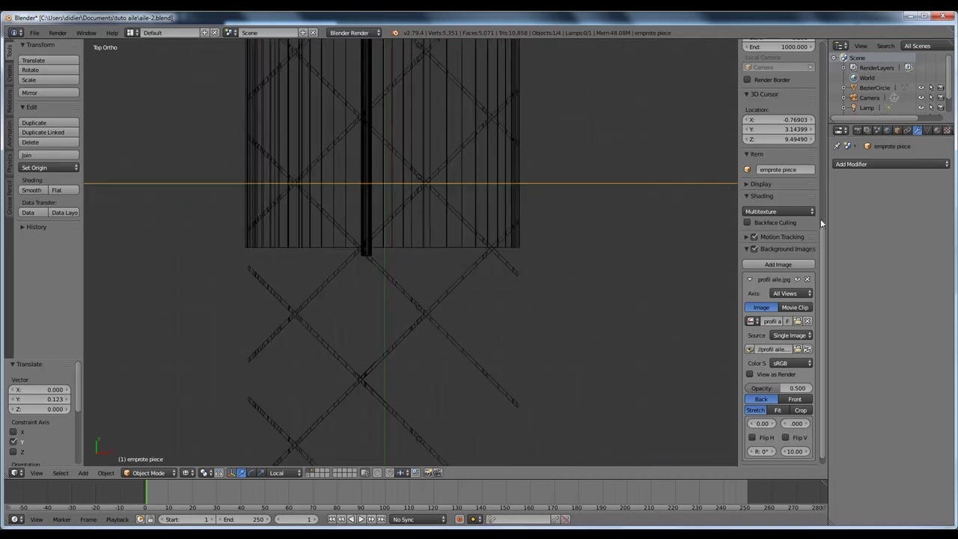
# Trim the wing's second end by adding and applying a Boolean Difference modifier that uses "emprote piece" as its object
pyautogui.click(861, 166)
pyautogui.press('a')
pyautogui.rightClick(461, 128)
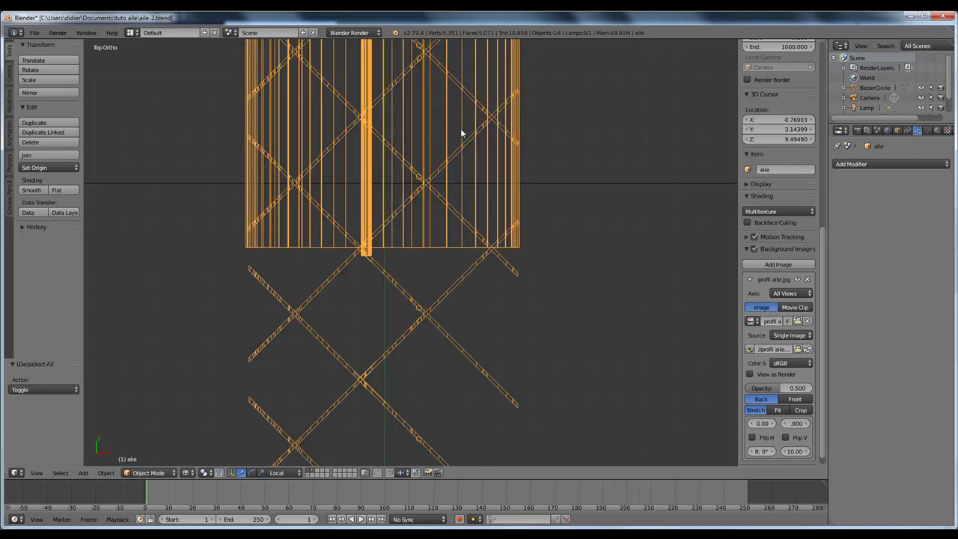
pyautogui.click(854, 169)
pyautogui.click(759, 210)
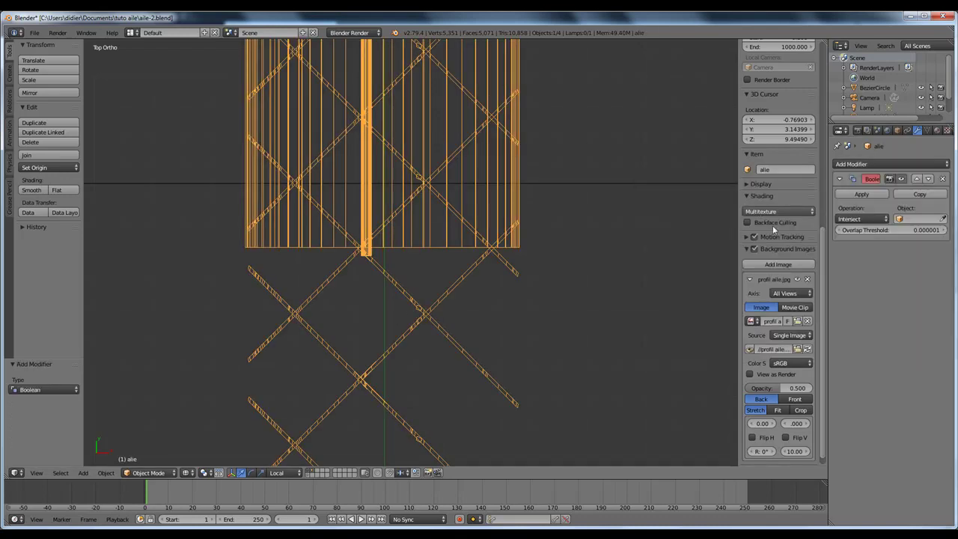
pyautogui.click(883, 222)
pyautogui.click(861, 190)
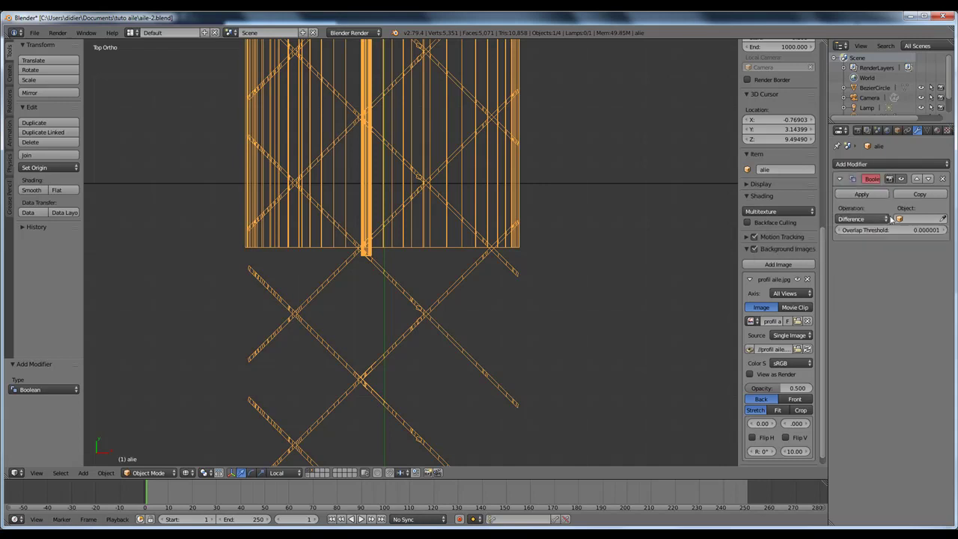
pyautogui.click(902, 219)
pyautogui.click(866, 246)
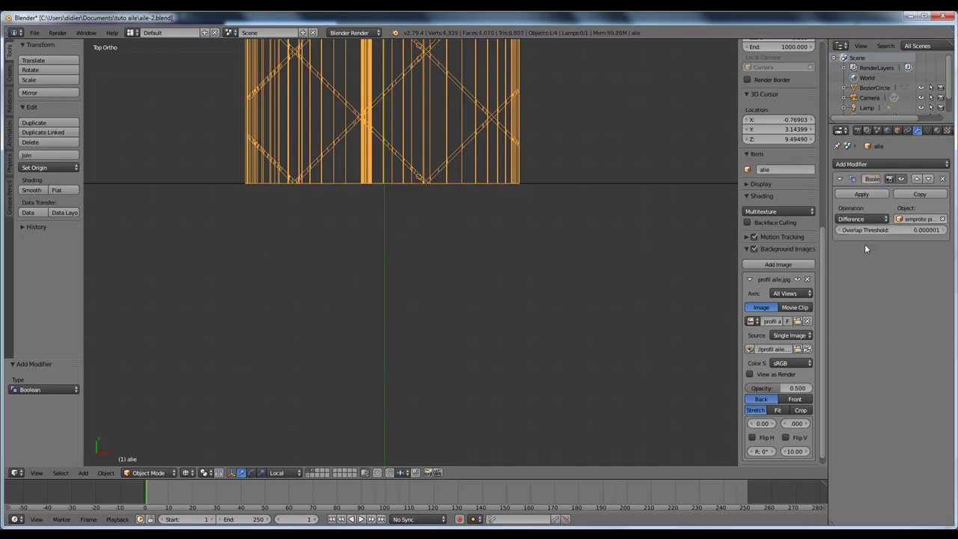
pyautogui.click(859, 194)
pyautogui.moveTo(608, 229); pyautogui.dragTo(580, 334, button='middle')
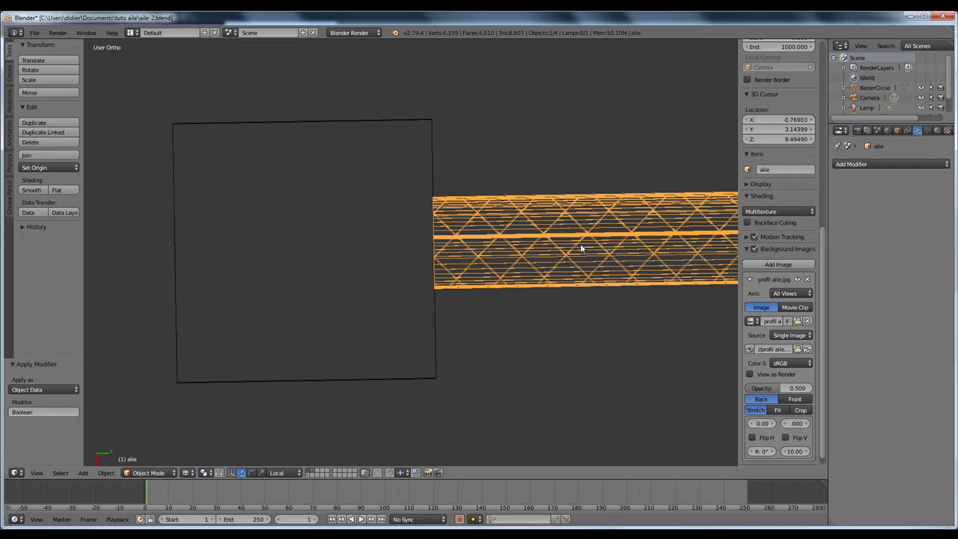
pyautogui.moveTo(486, 320)
pyautogui.mouseDown(button='middle')
pyautogui.moveTo(470, 295)
pyautogui.moveTo(468, 315)
pyautogui.mouseUp(button='middle')
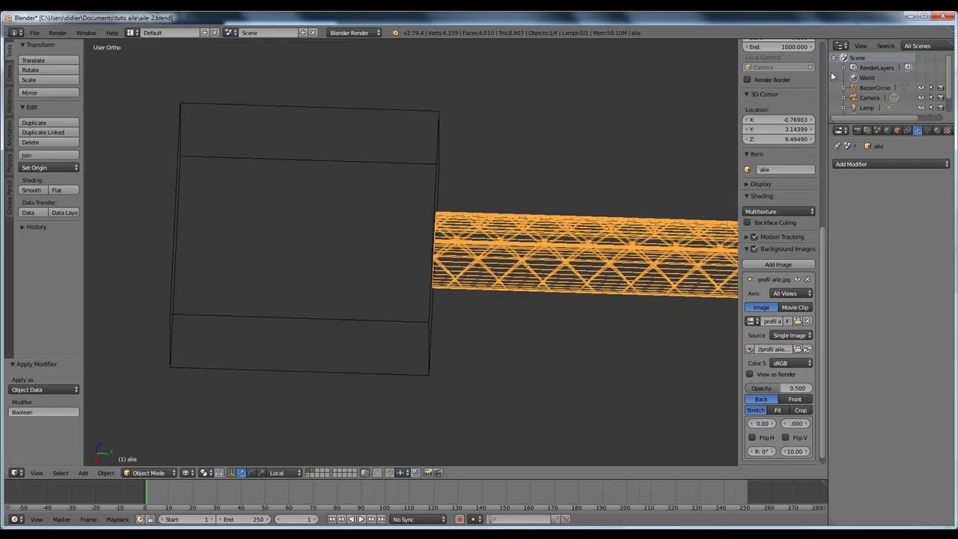